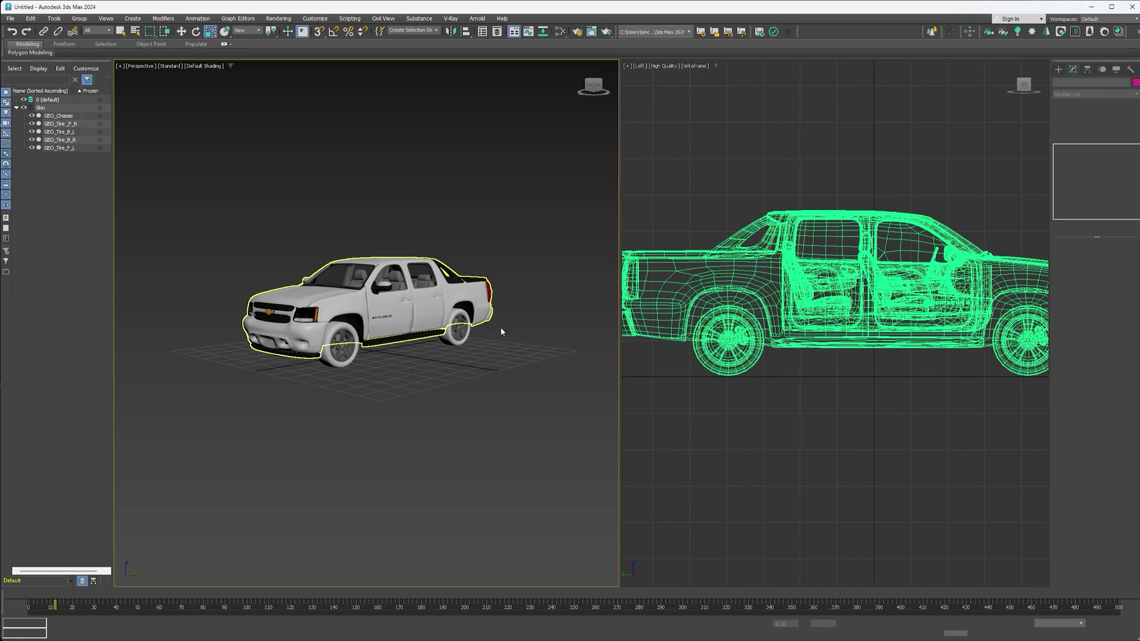
# - Increase the length, width and height segments of the box around the truck and add an Edit Poly modifier
pyautogui.click(505, 336)
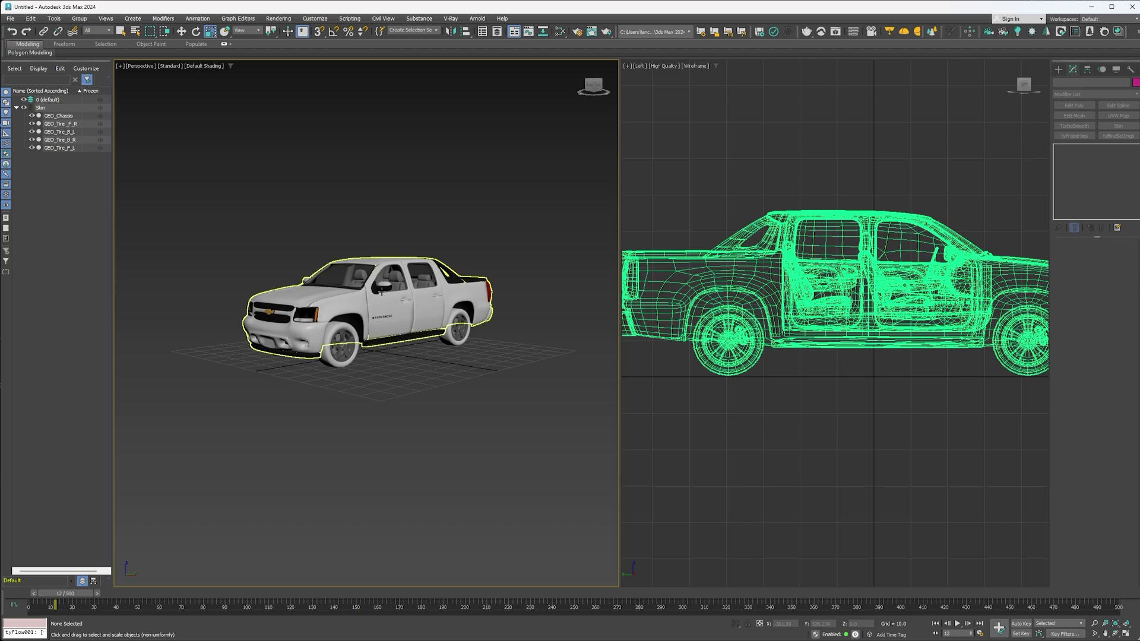
pyautogui.keyDown('alt'); pyautogui.moveTo(475, 358); pyautogui.dragTo(453, 383, button='middle'); pyautogui.keyUp('alt')
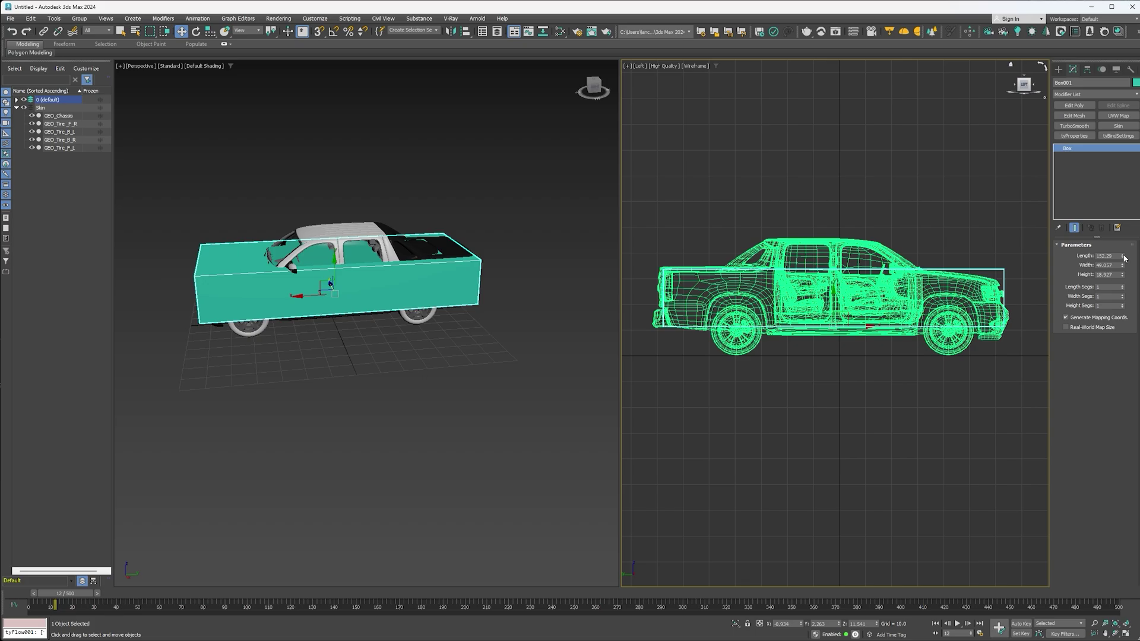
pyautogui.click(1123, 295)
pyautogui.doubleClick(1122, 295)
pyautogui.click(1122, 304)
pyautogui.click(1074, 105)
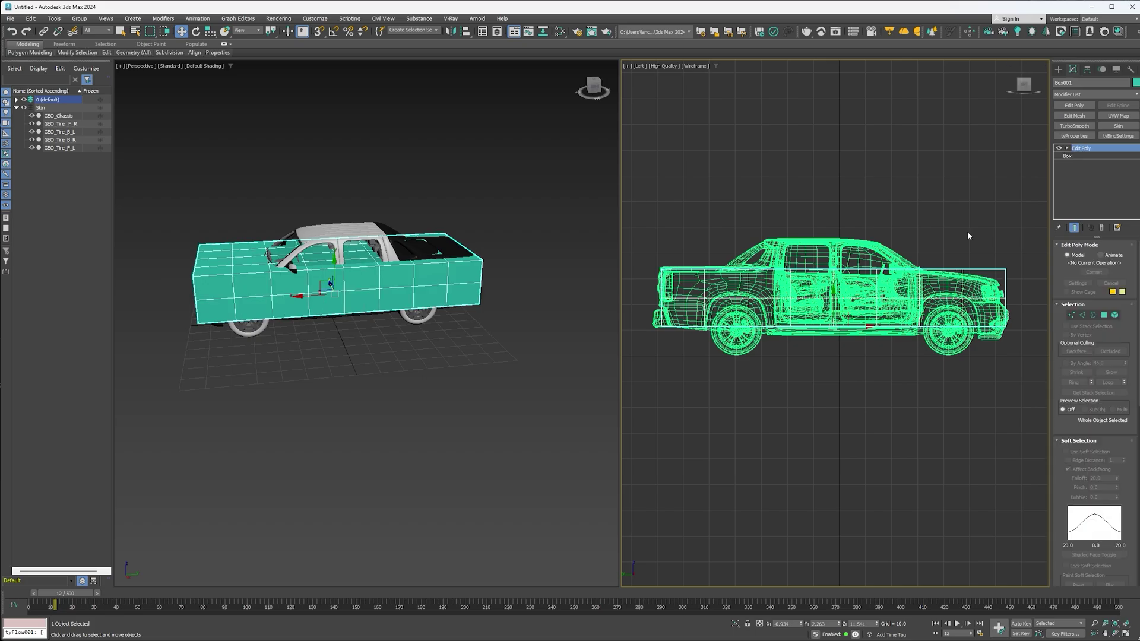
# - Scale the lower front vertices of the box inward to match the shape of the truck's nose
pyautogui.press('1')
pyautogui.keyDown('alt'); pyautogui.moveTo(386, 252); pyautogui.dragTo(468, 255, button='middle'); pyautogui.keyUp('alt')
pyautogui.press('f')
pyautogui.press('1')
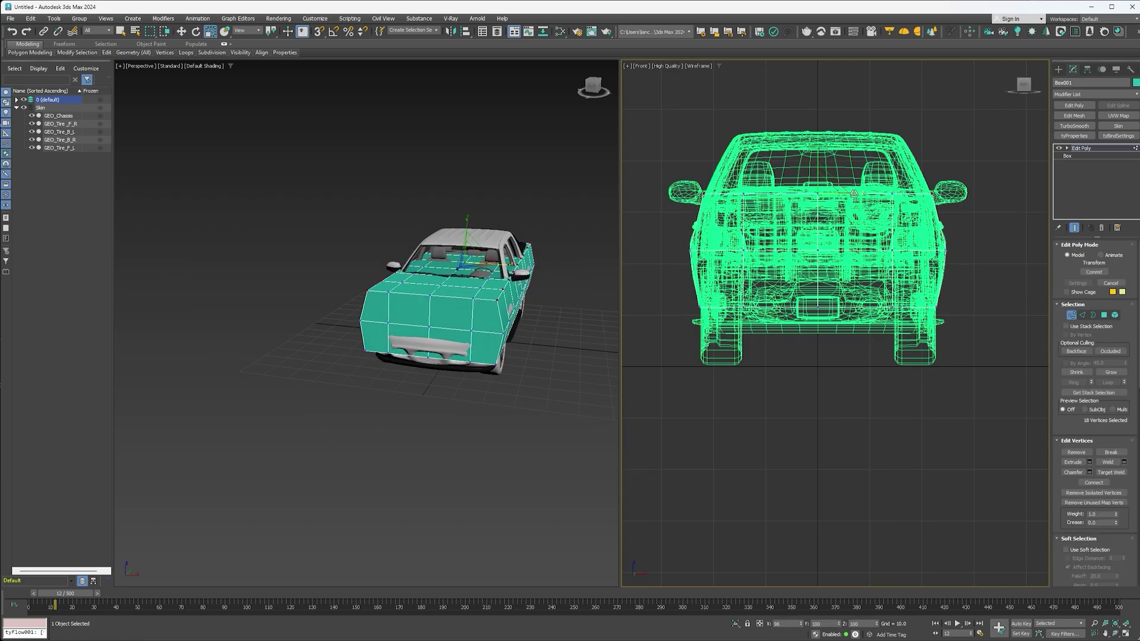
pyautogui.press('l')
pyautogui.press('t')
pyautogui.press('r')
pyautogui.keyDown('alt'); pyautogui.moveTo(380, 356); pyautogui.dragTo(523, 368, button='middle'); pyautogui.keyUp('alt')
pyautogui.press('l')
pyautogui.moveTo(950, 333); pyautogui.dragTo(1003, 368)
pyautogui.press('r')
pyautogui.moveTo(1003, 349); pyautogui.dragTo(987, 348)
# - Move the box vertices around the windshield to follow the truck's cab profile
pyautogui.keyDown('alt'); pyautogui.moveTo(368, 332); pyautogui.dragTo(333, 297, button='middle'); pyautogui.keyUp('alt')
pyautogui.press('w')
pyautogui.press('1')
pyautogui.moveTo(873, 240); pyautogui.dragTo(905, 273)
pyautogui.moveTo(906, 258); pyautogui.dragTo(883, 262)
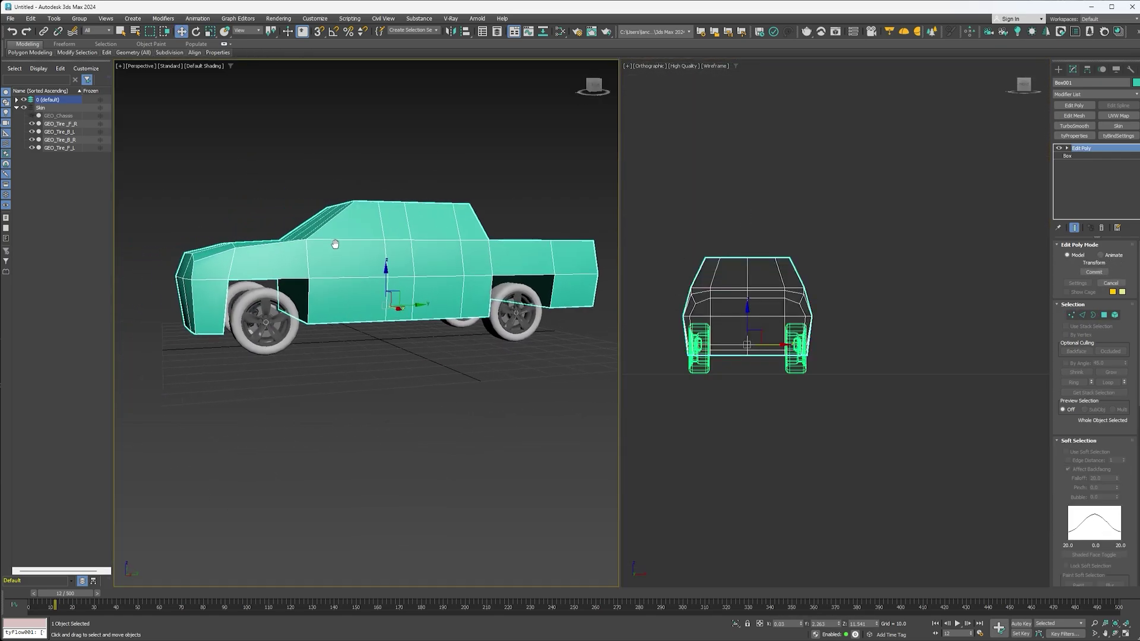
# - Create a tube centred on the front wheel in the left view, with radii about 9.6 and 7.5 and height about 8.1
pyautogui.keyDown('alt'); pyautogui.moveTo(321, 249); pyautogui.dragTo(374, 278, button='middle'); pyautogui.keyUp('alt')
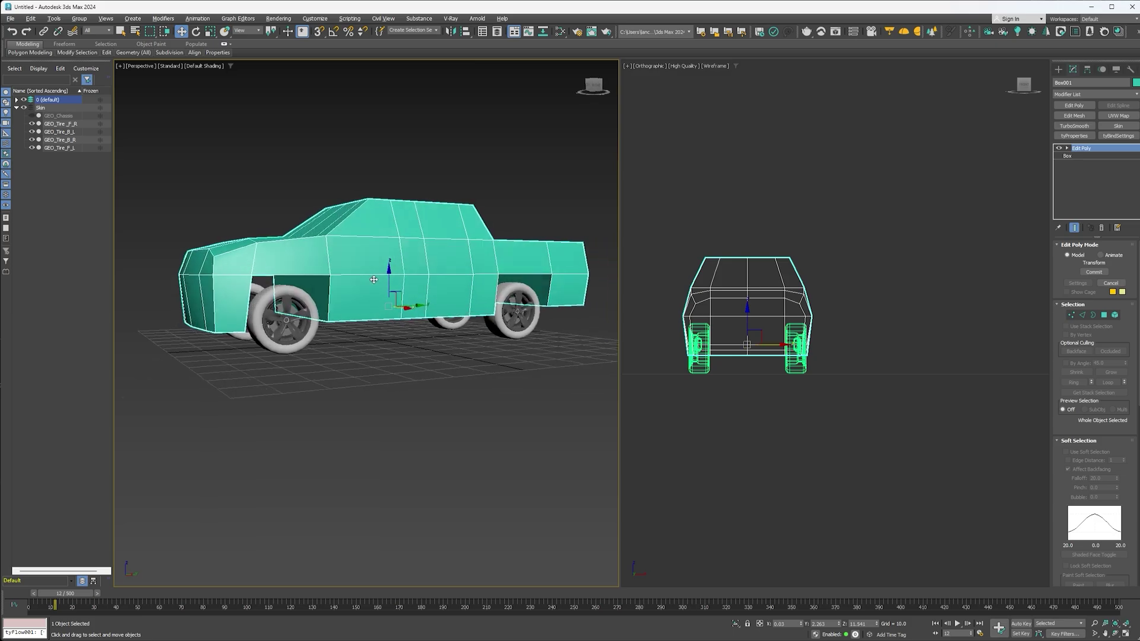
pyautogui.click(132, 18)
pyautogui.moveTo(136, 34)
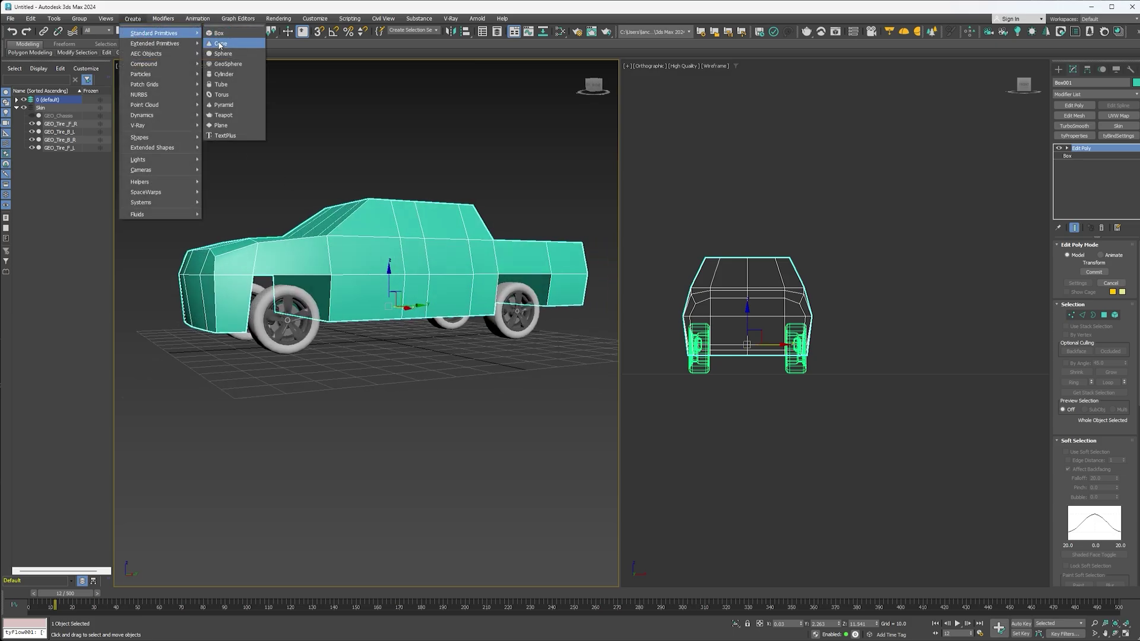
pyautogui.click(221, 84)
pyautogui.moveTo(770, 301); pyautogui.dragTo(817, 317, button='middle')
pyautogui.press('l')
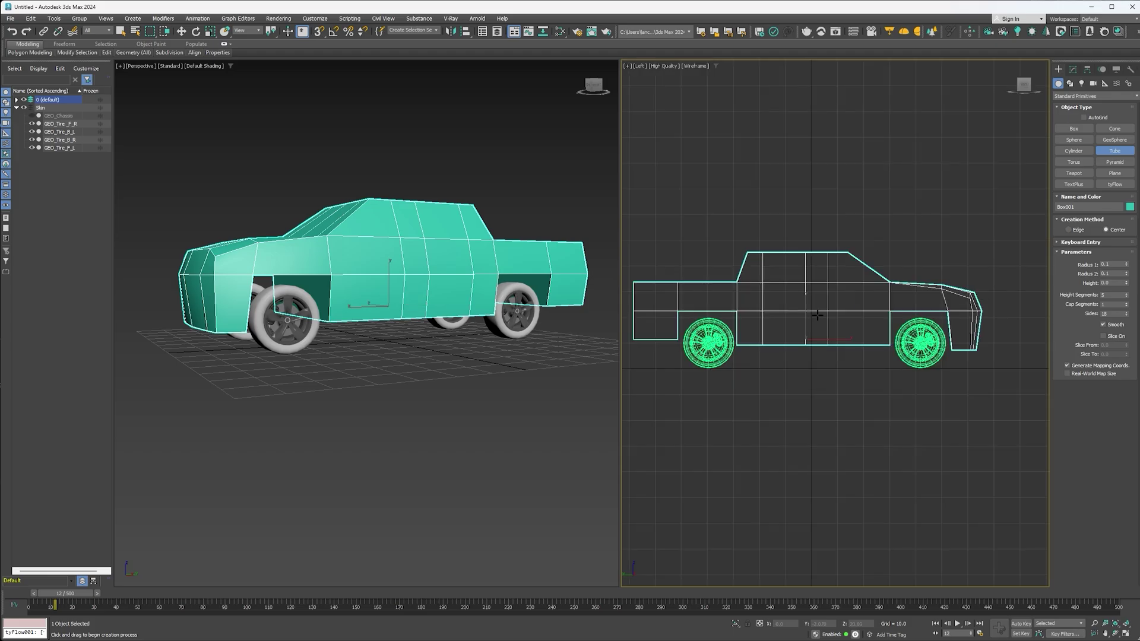
pyautogui.scroll(5, 928, 339)
pyautogui.moveTo(928, 340); pyautogui.dragTo(915, 340, button='middle')
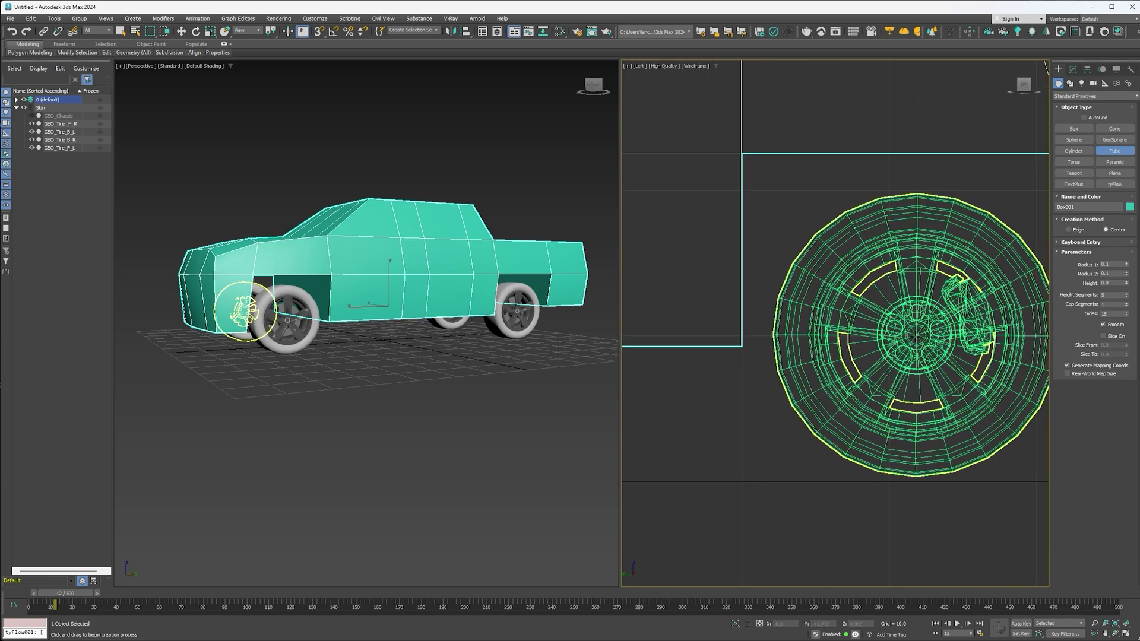
pyautogui.moveTo(916, 335); pyautogui.dragTo(907, 195)
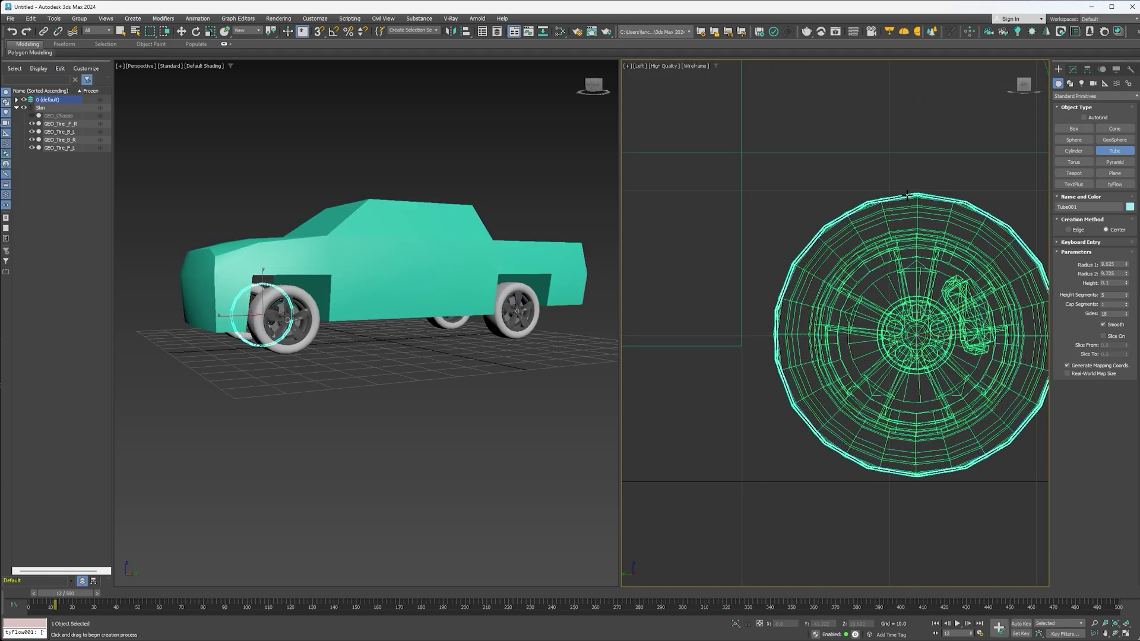
pyautogui.click(912, 227)
pyautogui.keyDown('alt'); pyautogui.moveTo(393, 245); pyautogui.dragTo(309, 325, button='middle'); pyautogui.keyUp('alt')
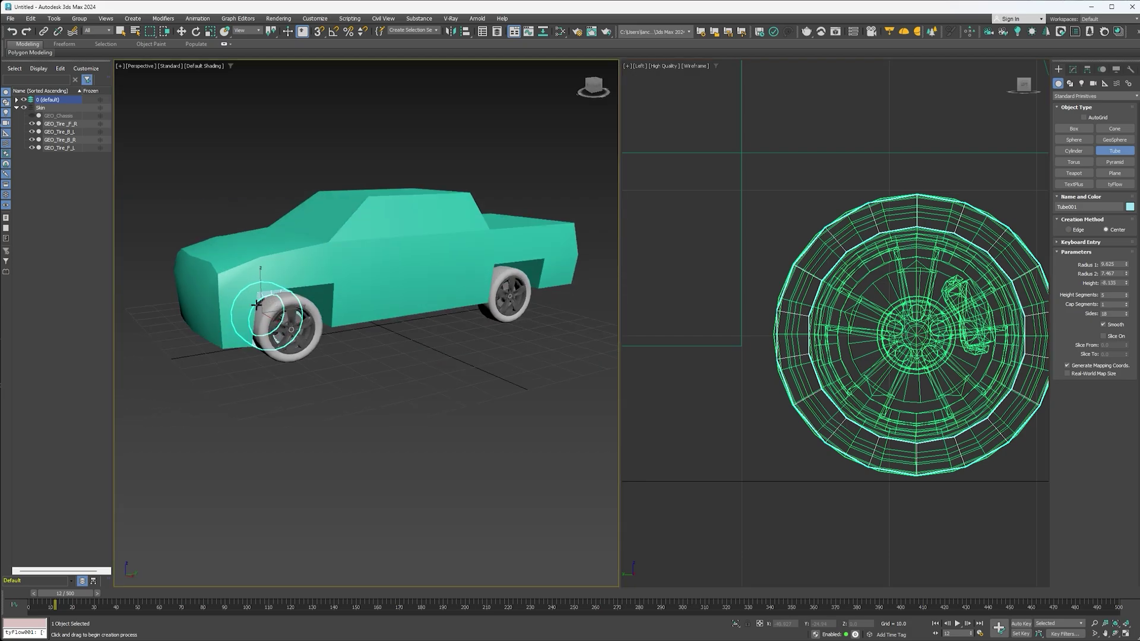
# - Clone the front tube as a copy and align the copy to the rear wheel on the same side
pyautogui.press('w')
pyautogui.scroll(6, 330, 373)
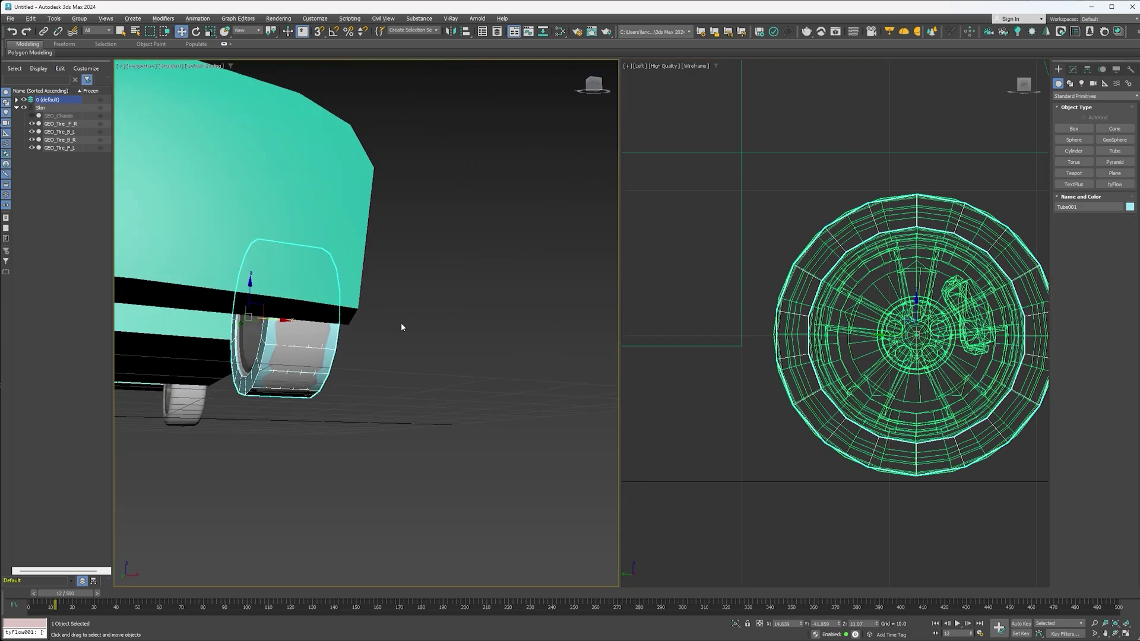
pyautogui.keyDown('shift'); pyautogui.moveTo(297, 292); pyautogui.dragTo(537, 212); pyautogui.keyUp('shift')
pyautogui.click(577, 366)
pyautogui.moveTo(585, 352); pyautogui.dragTo(290, 374, button='middle')
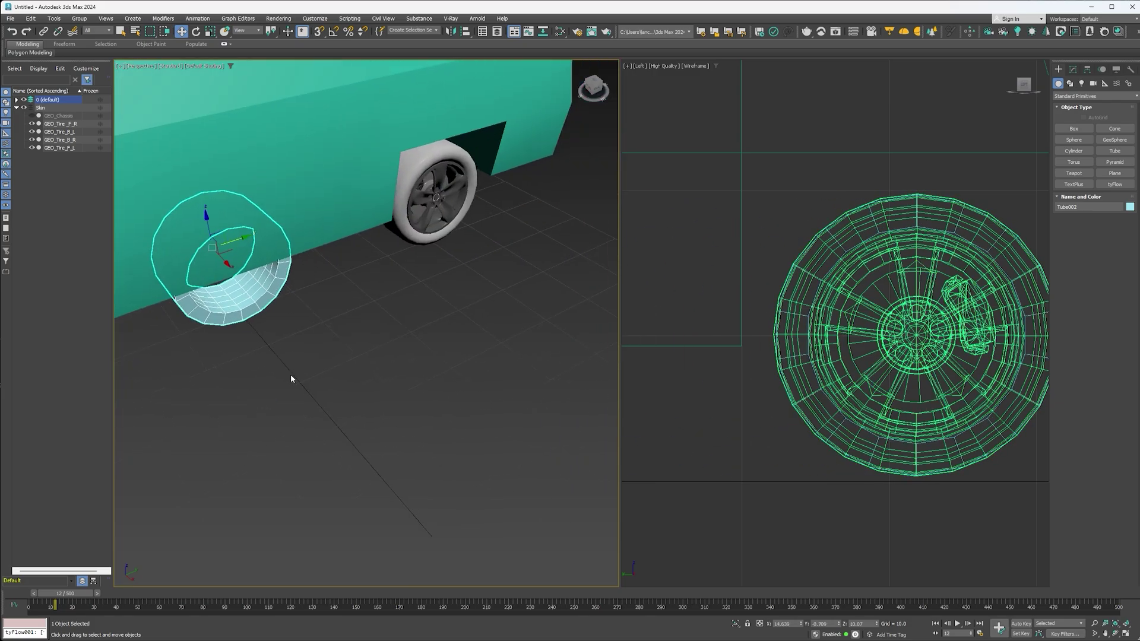
pyautogui.hotkey('alt', 'a')
pyautogui.click(407, 241)
pyautogui.click(573, 398)
# - Clone the rear tube as a copy and align the copy to the opposite rear wheel
pyautogui.keyDown('shift'); pyautogui.moveTo(432, 193); pyautogui.dragTo(376, 165); pyautogui.keyUp('shift')
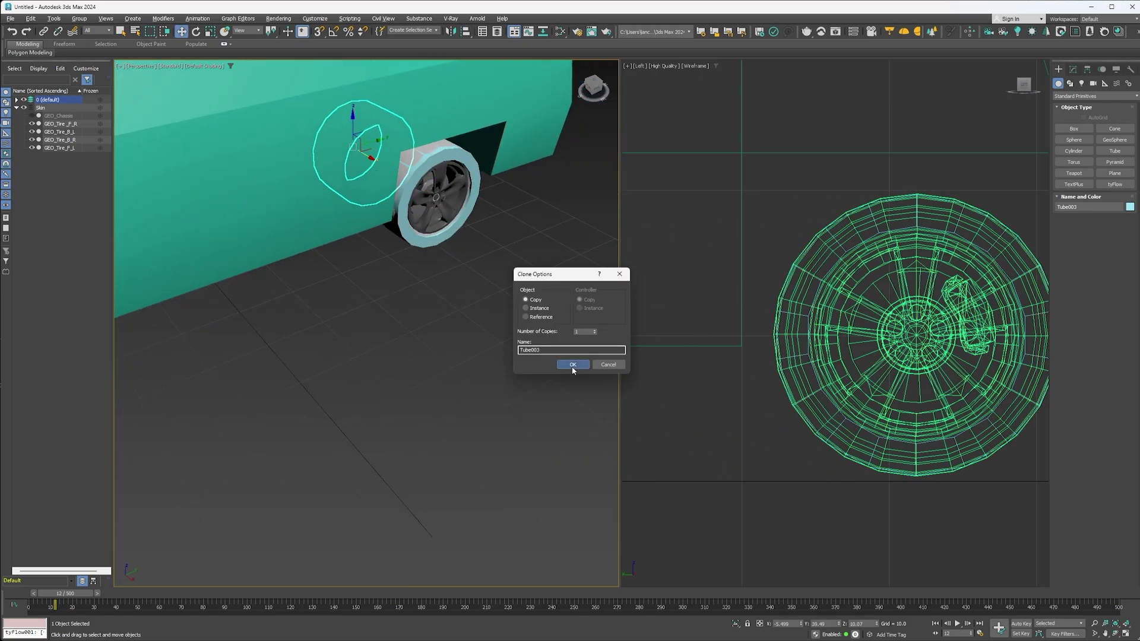
pyautogui.click(573, 365)
pyautogui.keyDown('alt'); pyautogui.moveTo(196, 243); pyautogui.dragTo(289, 209, button='middle'); pyautogui.keyUp('alt')
pyautogui.hotkey('alt', 'a')
pyautogui.click(289, 209)
pyautogui.click(573, 398)
# - Clone the second rear tube as a copy and align the copy to the remaining front wheel
pyautogui.moveTo(521, 403); pyautogui.dragTo(341, 301, button='middle')
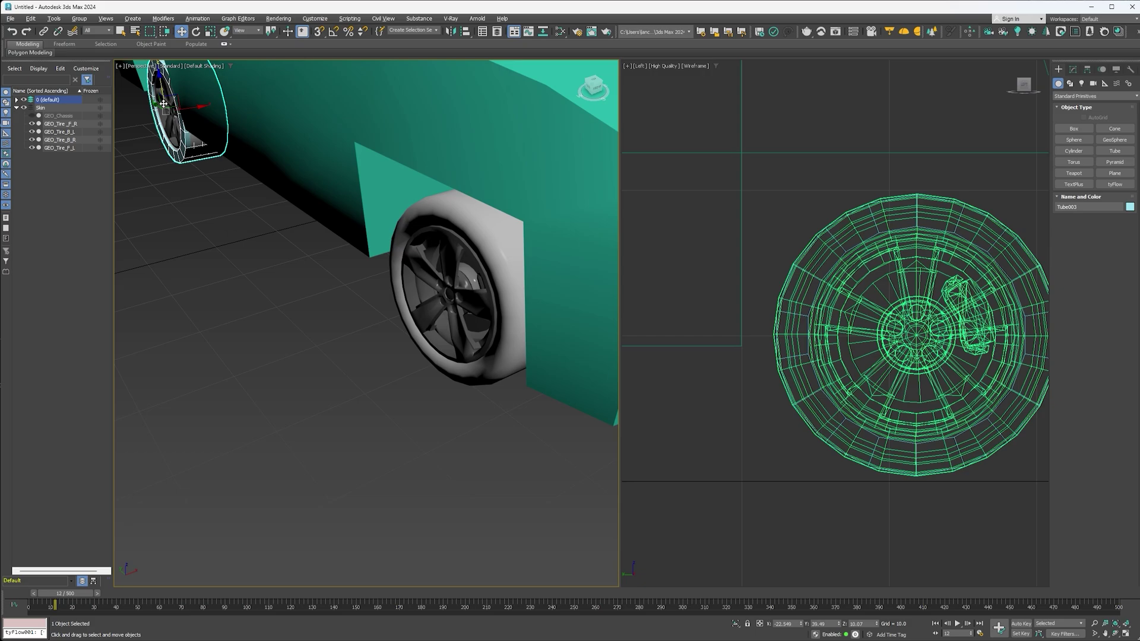
pyautogui.keyDown('shift'); pyautogui.moveTo(159, 105); pyautogui.dragTo(273, 230); pyautogui.keyUp('shift')
pyautogui.click(573, 364)
pyautogui.hotkey('alt', 'a')
pyautogui.click(493, 321)
pyautogui.click(574, 398)
# - Rename the simplified truck body Box001 as HELPER_Chassis
pyautogui.scroll(-3, 574, 399)
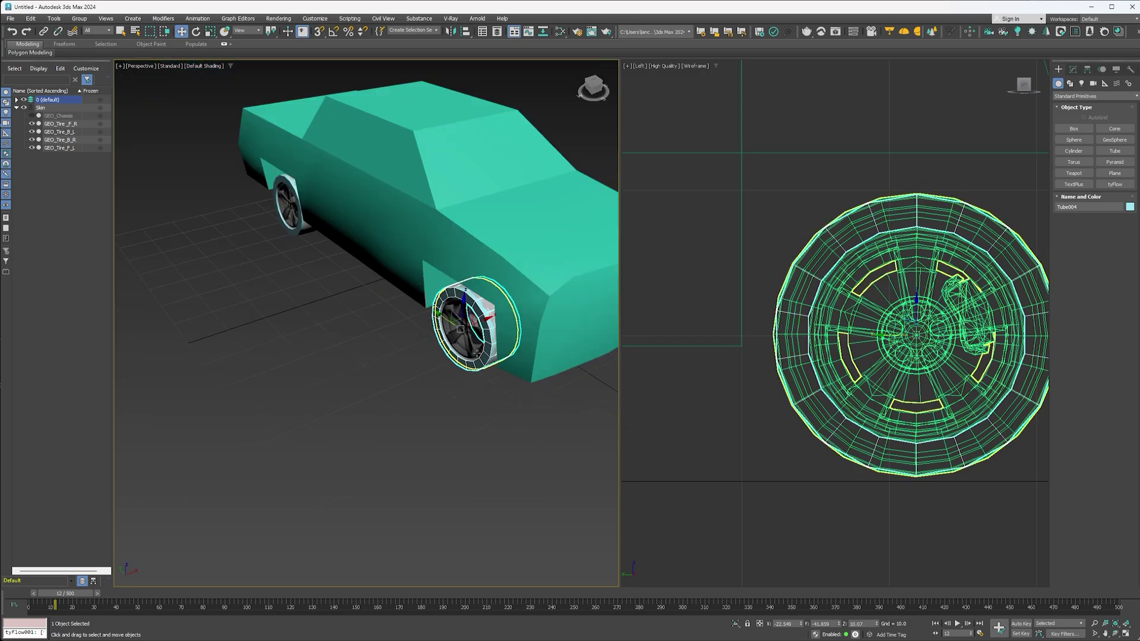
pyautogui.keyDown('alt'); pyautogui.moveTo(522, 344); pyautogui.dragTo(410, 338, button='middle'); pyautogui.keyUp('alt')
pyautogui.moveTo(575, 347); pyautogui.dragTo(298, 324, button='middle')
pyautogui.scroll(-5, 299, 324)
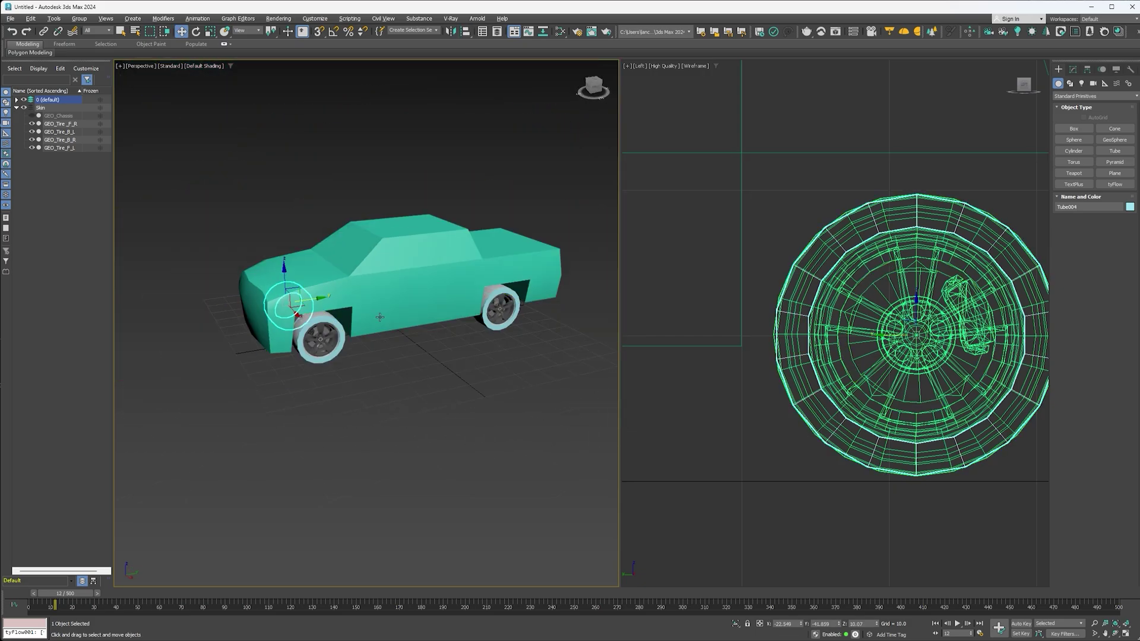
pyautogui.click(17, 100)
pyautogui.click(52, 109)
pyautogui.rightClick(52, 110)
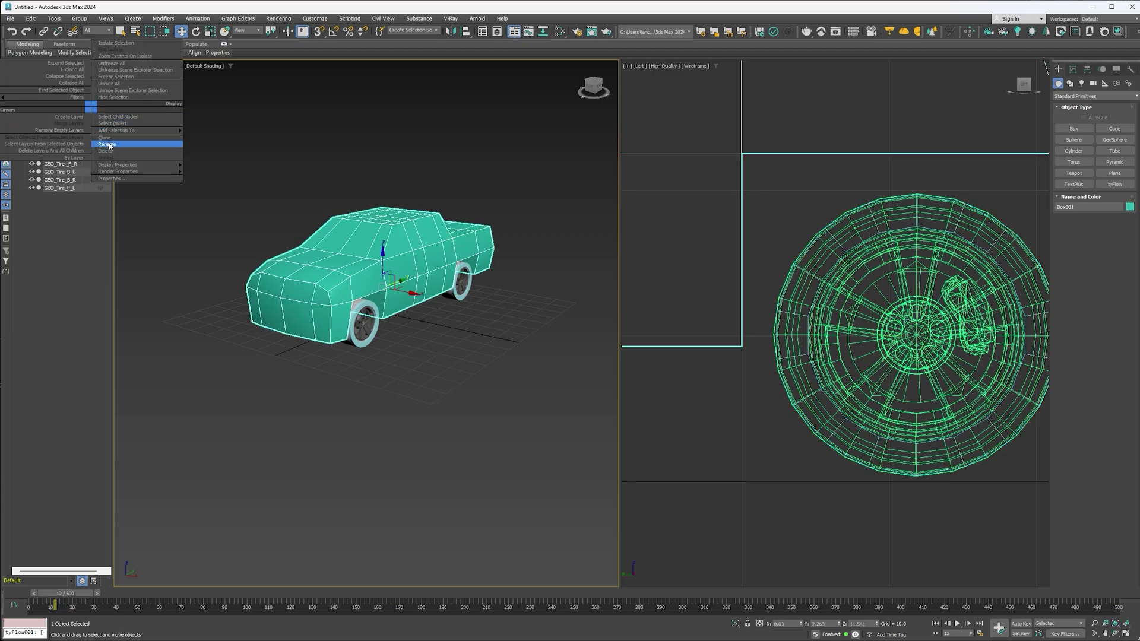
pyautogui.click(108, 145)
pyautogui.write('HELPER_Chassis')
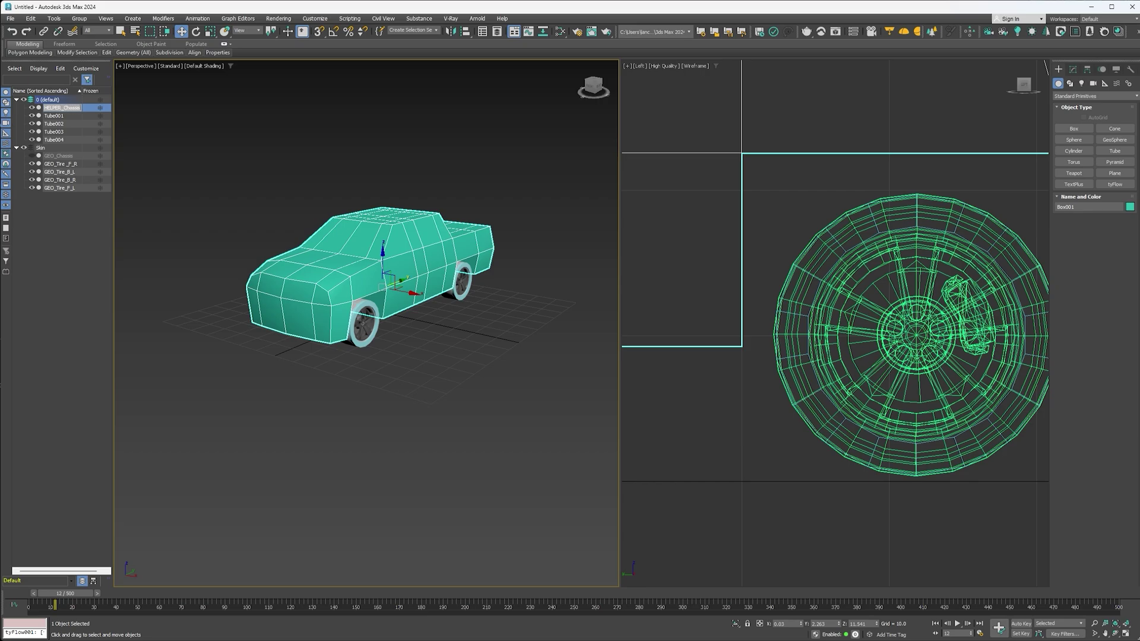
pyautogui.press('Return')
# - Hide the HELPER_Chassis object and the Skin layer, leaving only the four tubes in view
pyautogui.click(32, 109)
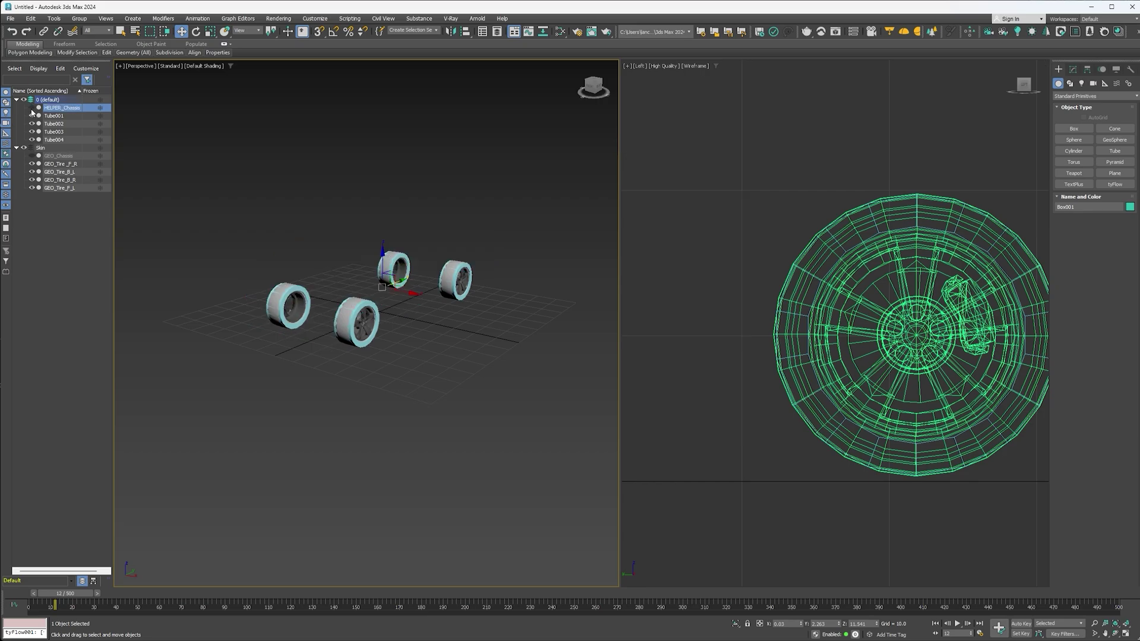
pyautogui.click(25, 148)
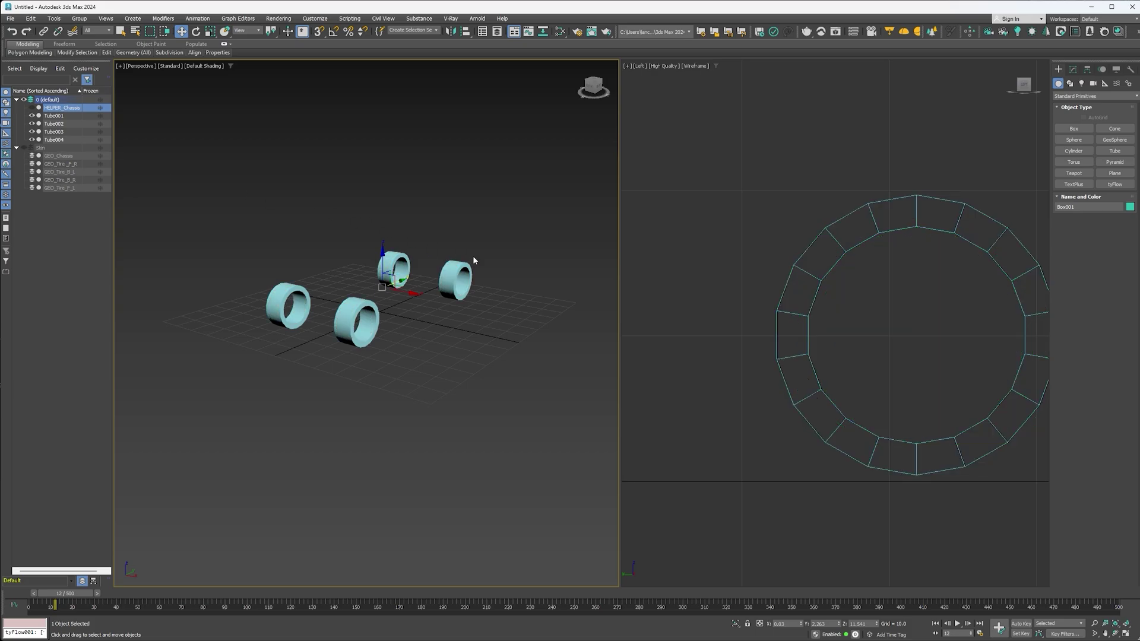
pyautogui.keyDown('alt'); pyautogui.moveTo(459, 289); pyautogui.dragTo(479, 298, button='middle'); pyautogui.keyUp('alt')
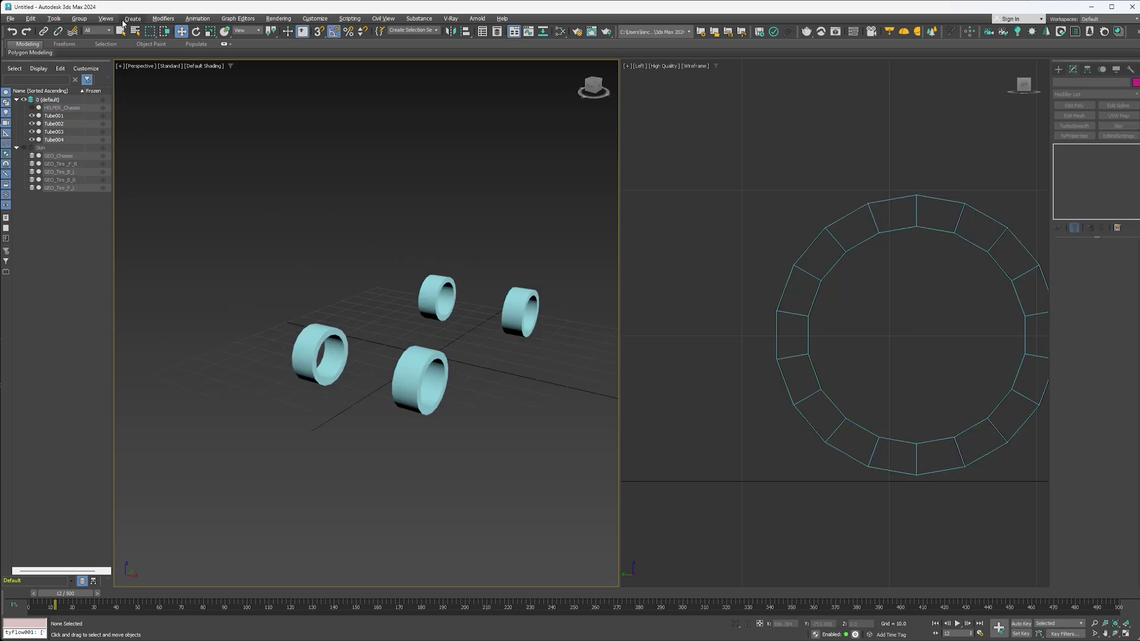
# - Create a small flat box on the grid in front of the front tubes
pyautogui.click(132, 18)
pyautogui.moveTo(155, 35)
pyautogui.click(228, 32)
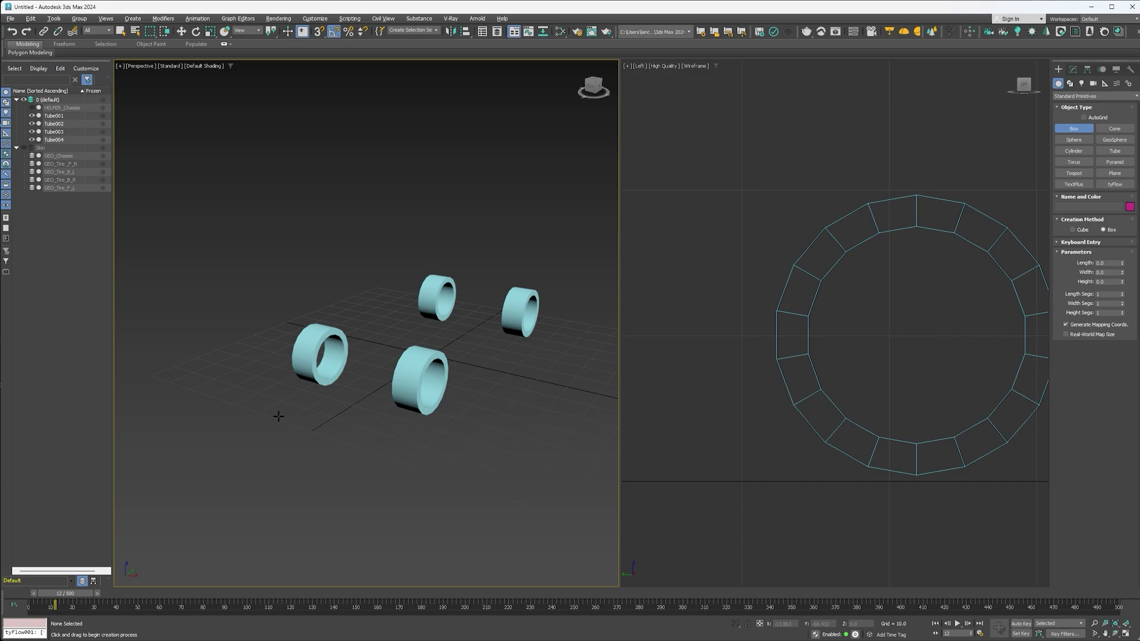
pyautogui.moveTo(279, 416); pyautogui.dragTo(248, 408)
pyautogui.click(270, 414)
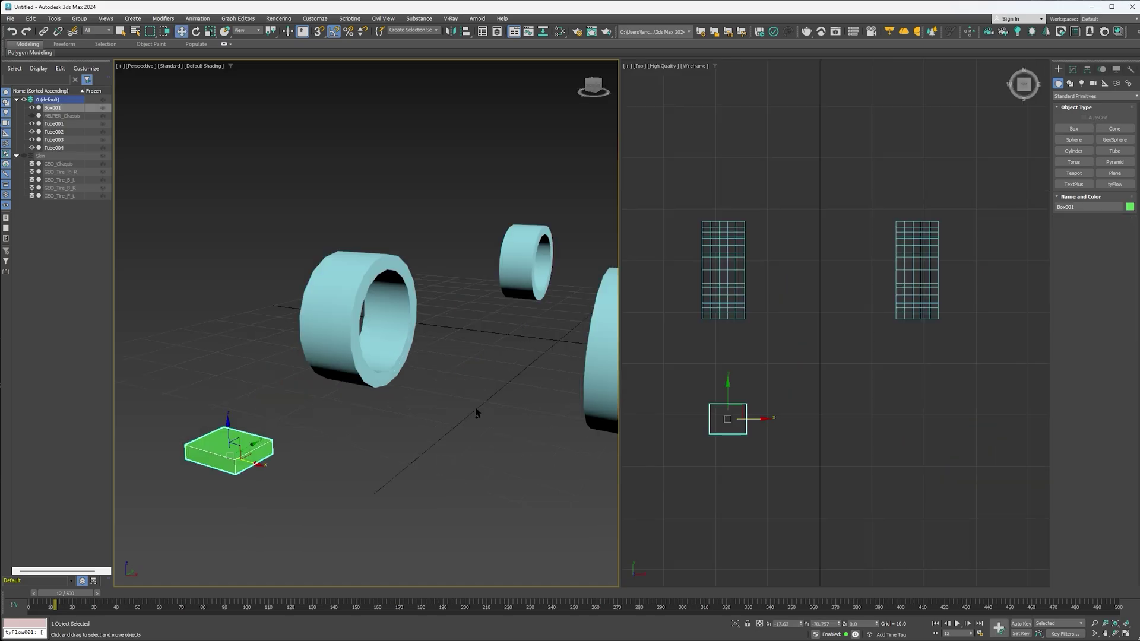
# - Rotate the small box upright and align it centre to centre with the front tube Tube004 on X, Y and Z
pyautogui.moveTo(479, 412); pyautogui.dragTo(452, 392, button='middle')
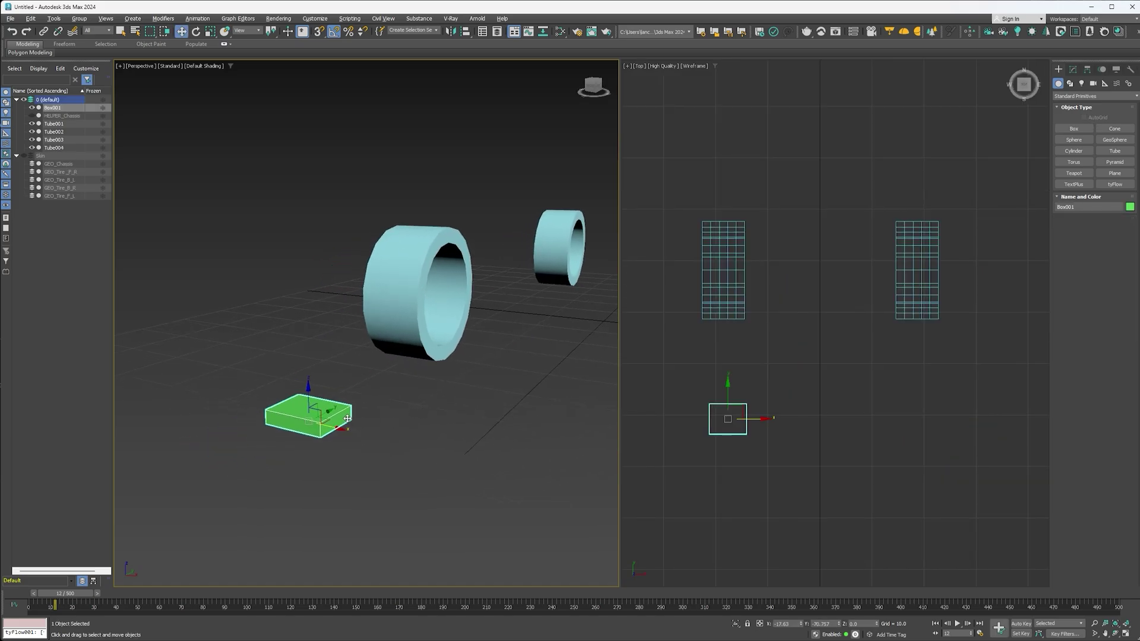
pyautogui.press('e')
pyautogui.moveTo(348, 419); pyautogui.dragTo(348, 432)
pyautogui.hotkey('alt', 'a')
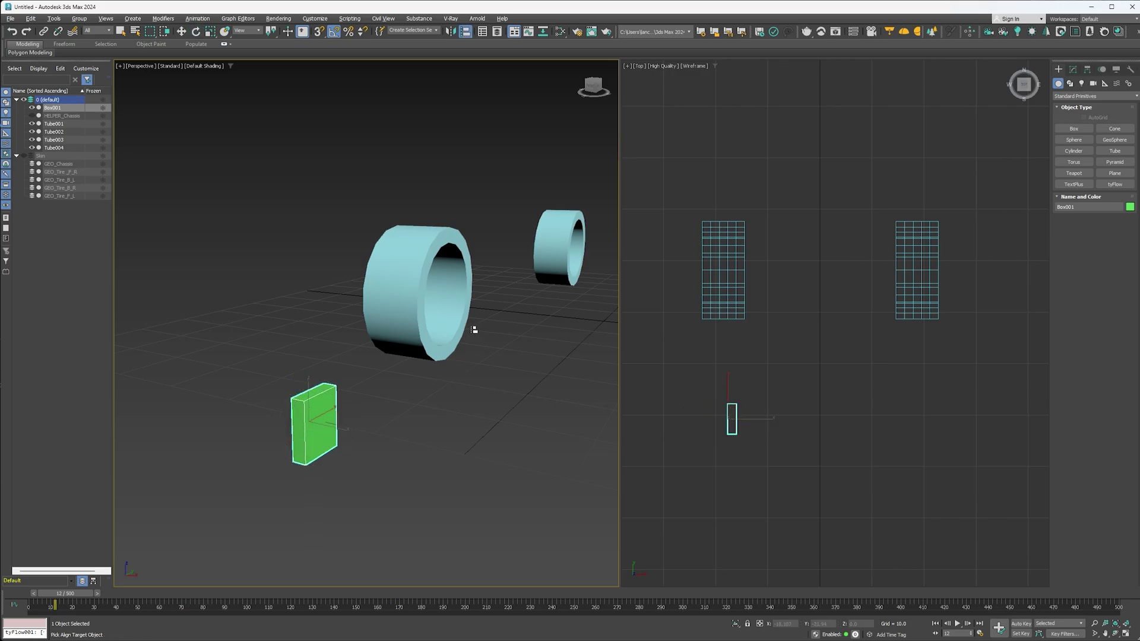
pyautogui.click(431, 292)
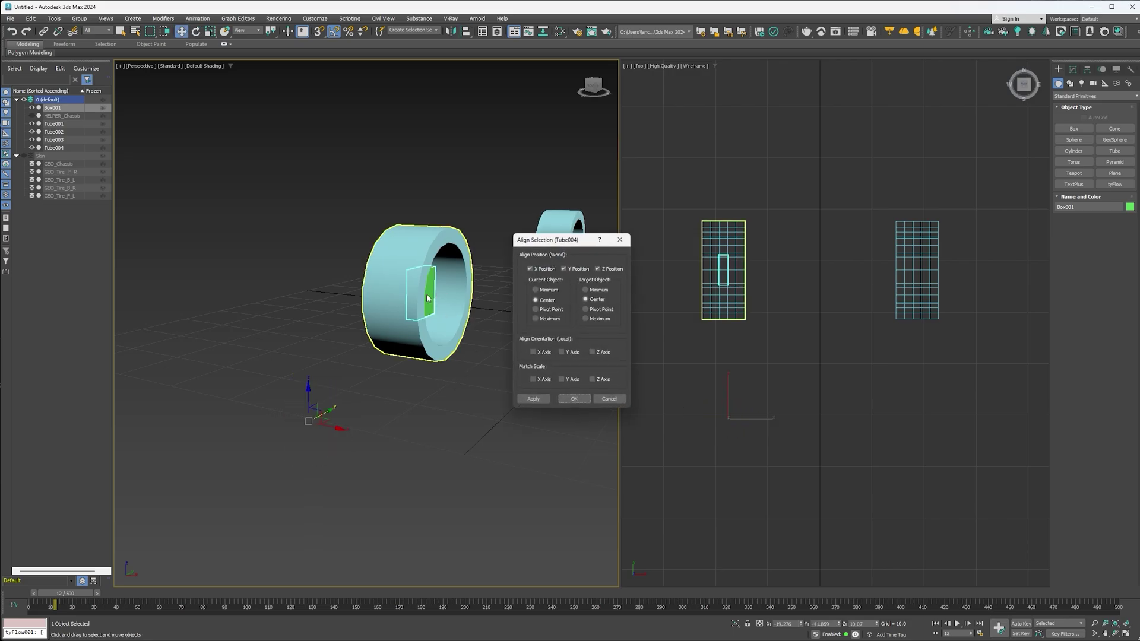
pyautogui.click(574, 399)
# - Clone the upright box as a copy and align it centre to centre with the opposite front tube, Tube001
pyautogui.keyDown('shift'); pyautogui.moveTo(456, 309); pyautogui.dragTo(537, 319); pyautogui.keyUp('shift')
pyautogui.click(574, 364)
pyautogui.moveTo(574, 363); pyautogui.dragTo(440, 352, button='middle')
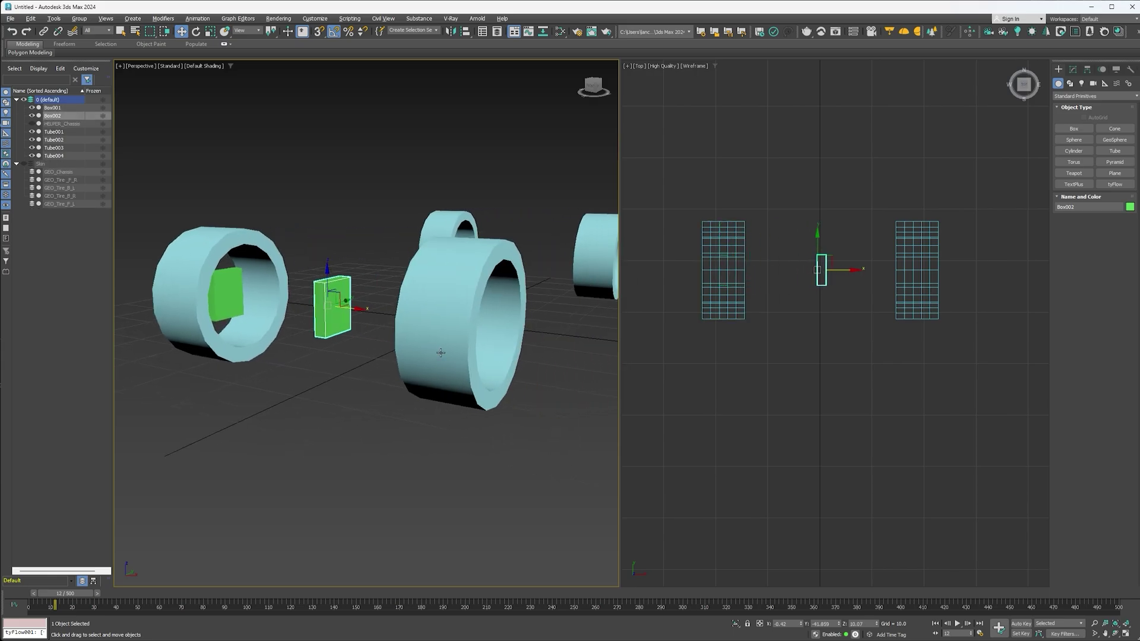
pyautogui.hotkey('alt', 'a')
pyautogui.click(454, 347)
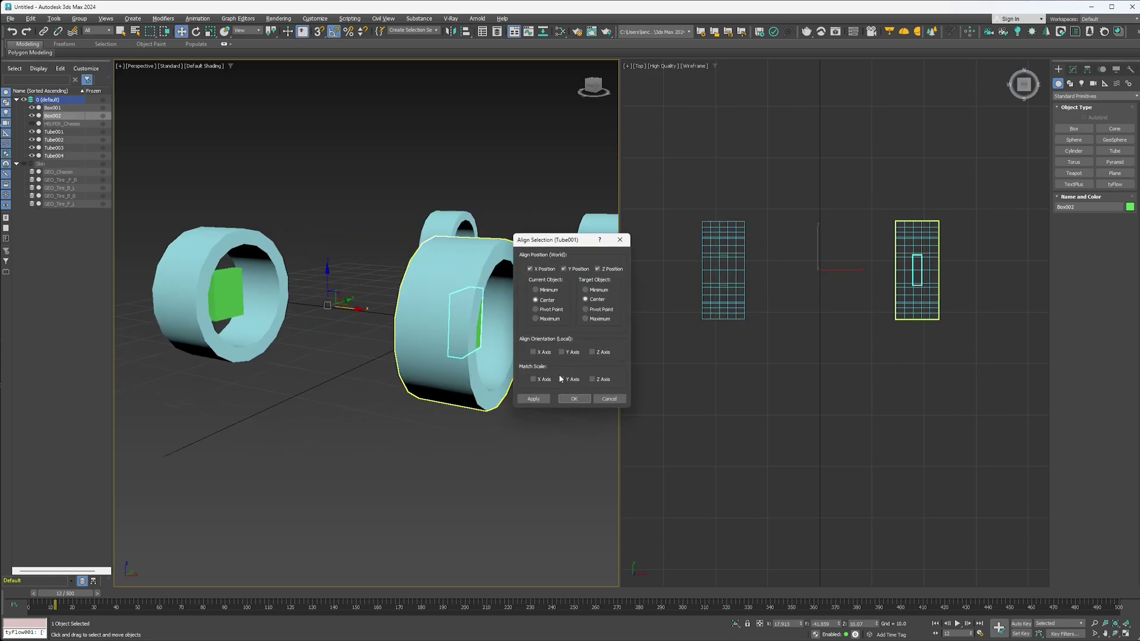
pyautogui.click(574, 399)
# - Create a thin tall box between the front tubes, about 1.3 long, 1.4 wide and 11.2 high
pyautogui.keyDown('alt'); pyautogui.moveTo(574, 399); pyautogui.dragTo(360, 368, button='middle'); pyautogui.keyUp('alt')
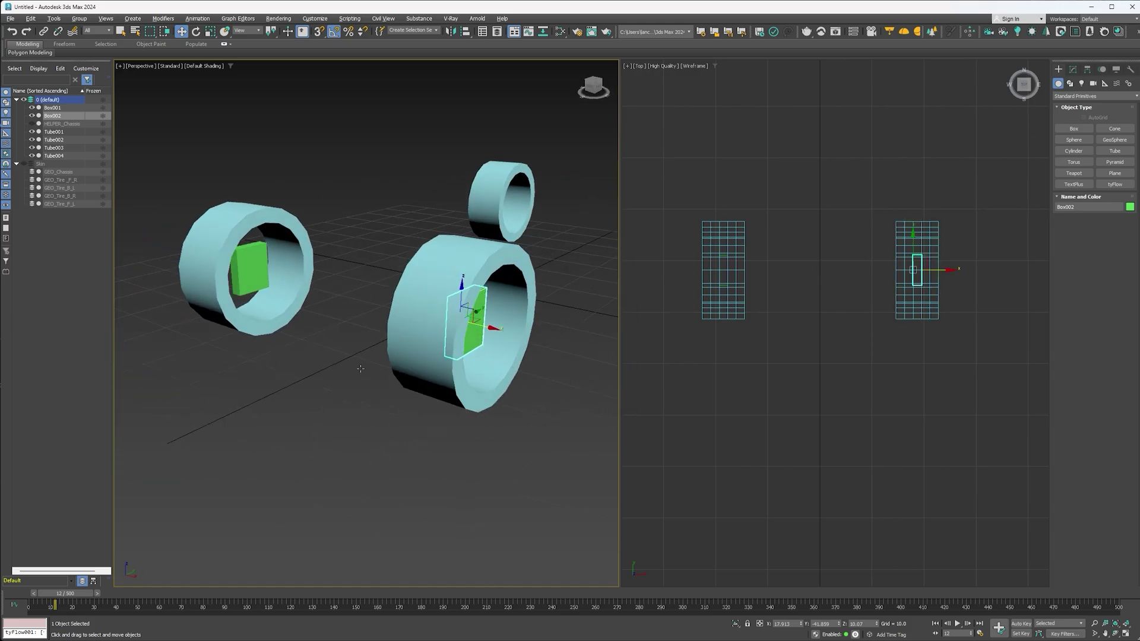
pyautogui.click(132, 18)
pyautogui.moveTo(178, 33)
pyautogui.click(216, 32)
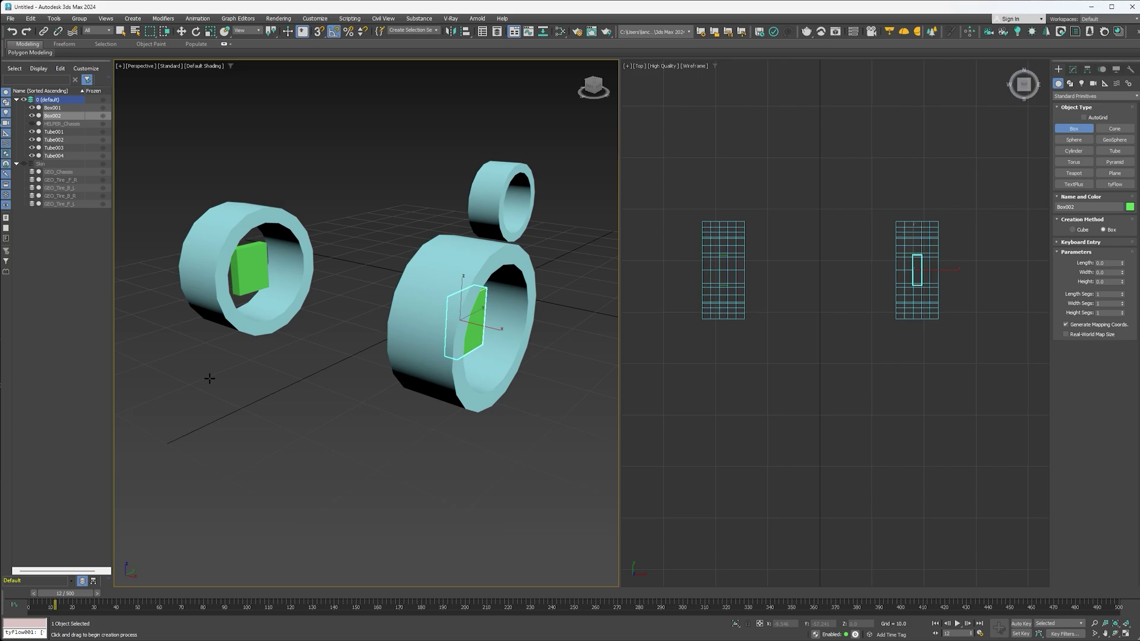
pyautogui.moveTo(208, 379); pyautogui.dragTo(207, 387)
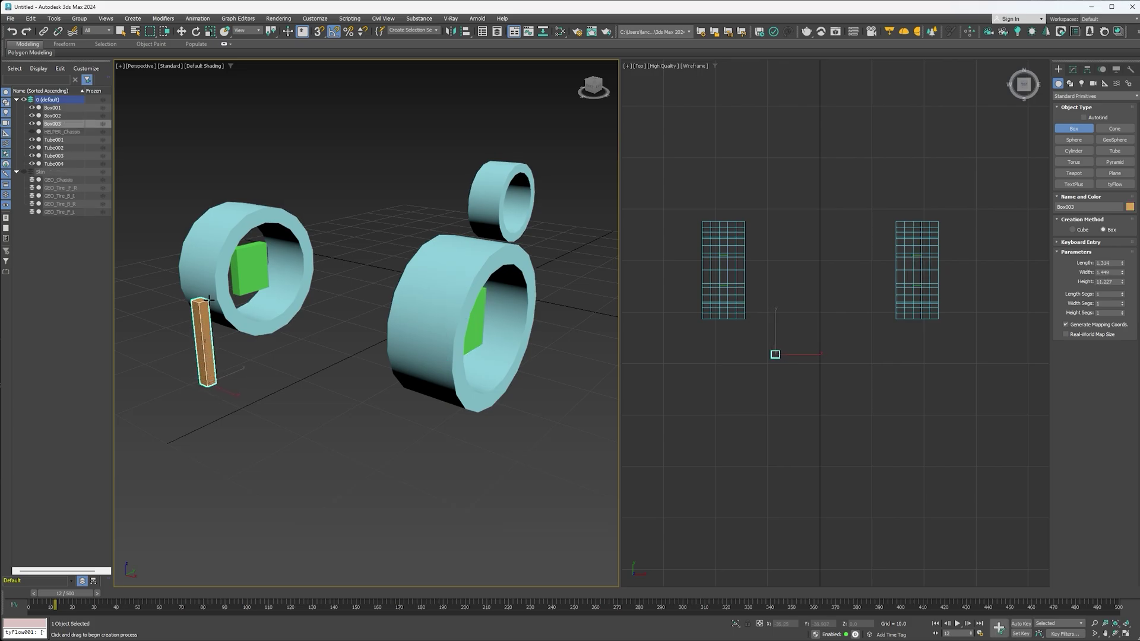
pyautogui.click(207, 301)
# - Rotate the thin box 90 degrees so it lies across the vehicle, and align it centre to centre with Box001 on X, Y and Z
pyautogui.keyDown('alt'); pyautogui.moveTo(279, 358); pyautogui.dragTo(303, 354, button='middle'); pyautogui.keyUp('alt')
pyautogui.press('e')
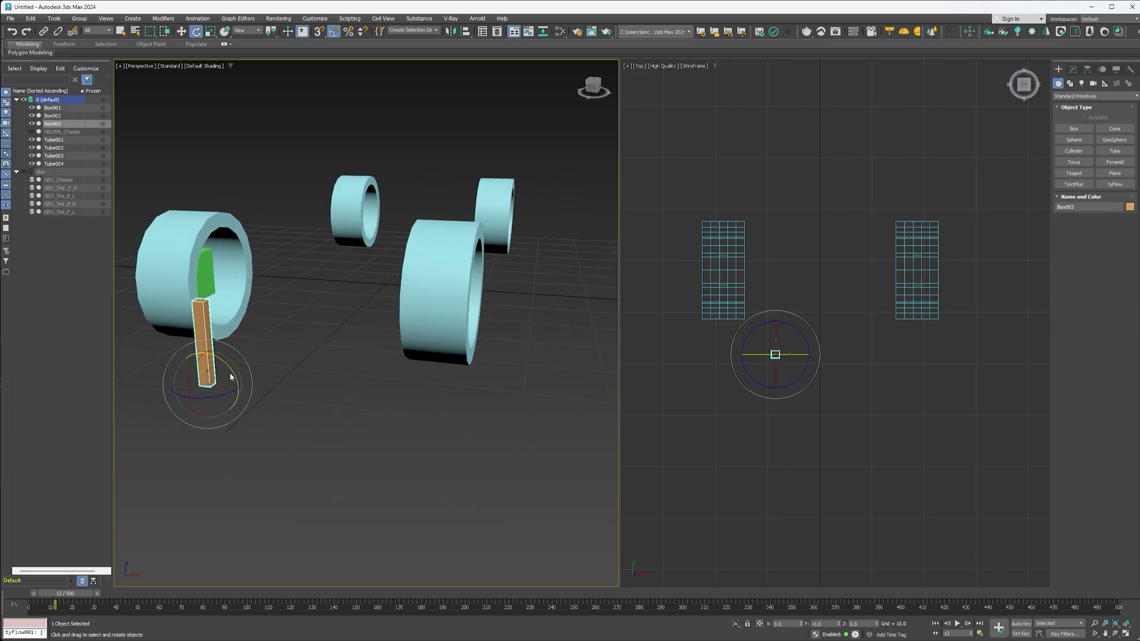
pyautogui.moveTo(233, 375); pyautogui.dragTo(205, 345)
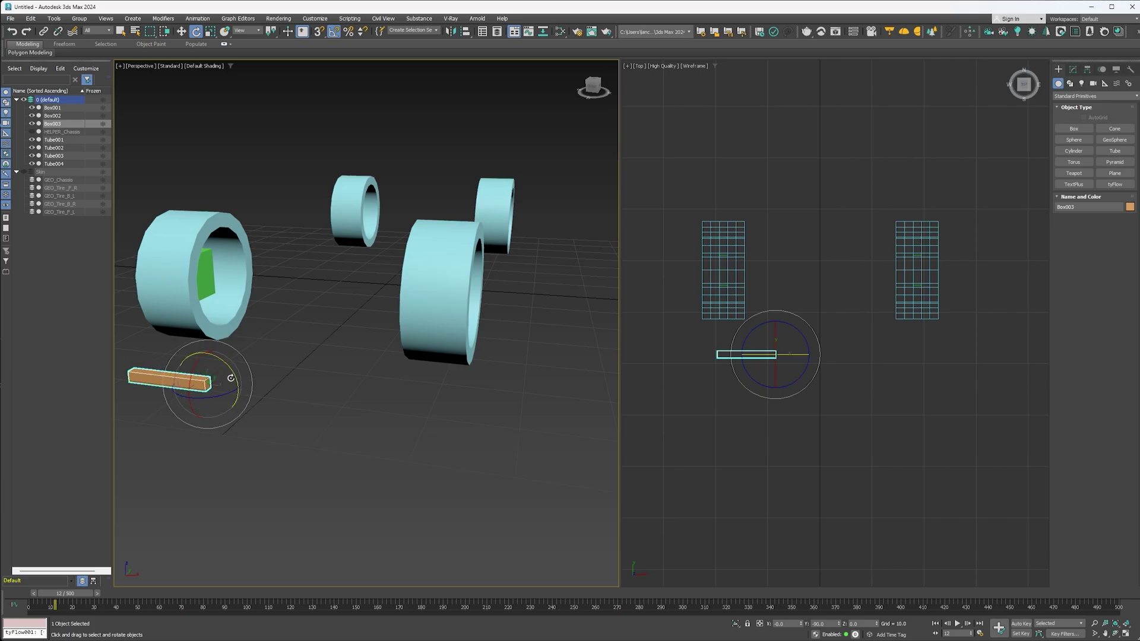
pyautogui.hotkey('alt', 'a')
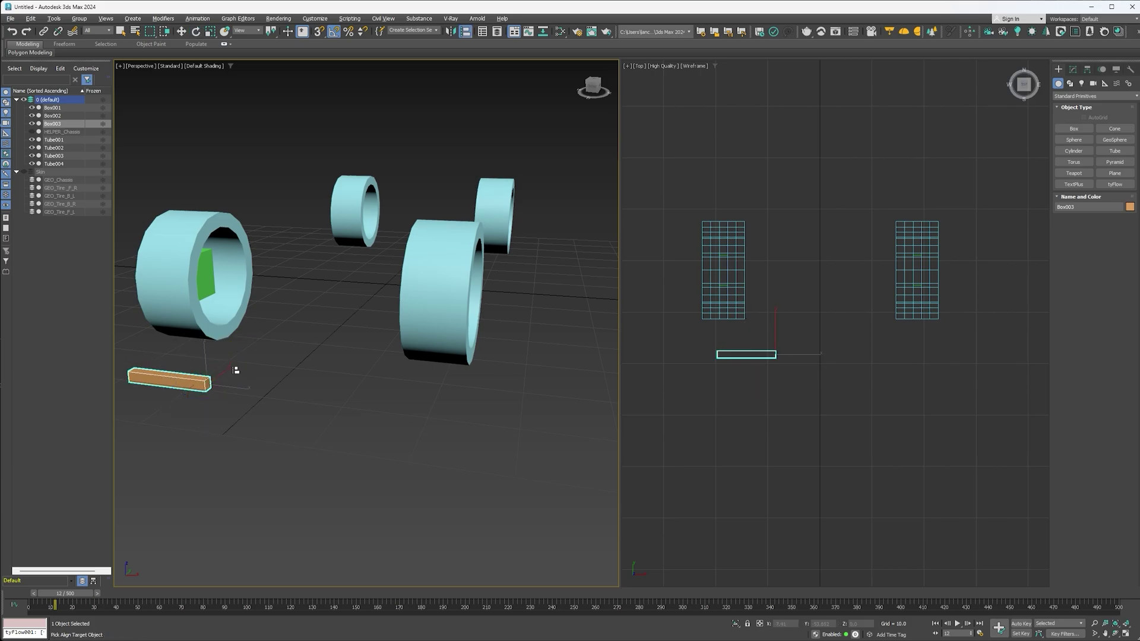
pyautogui.click(205, 276)
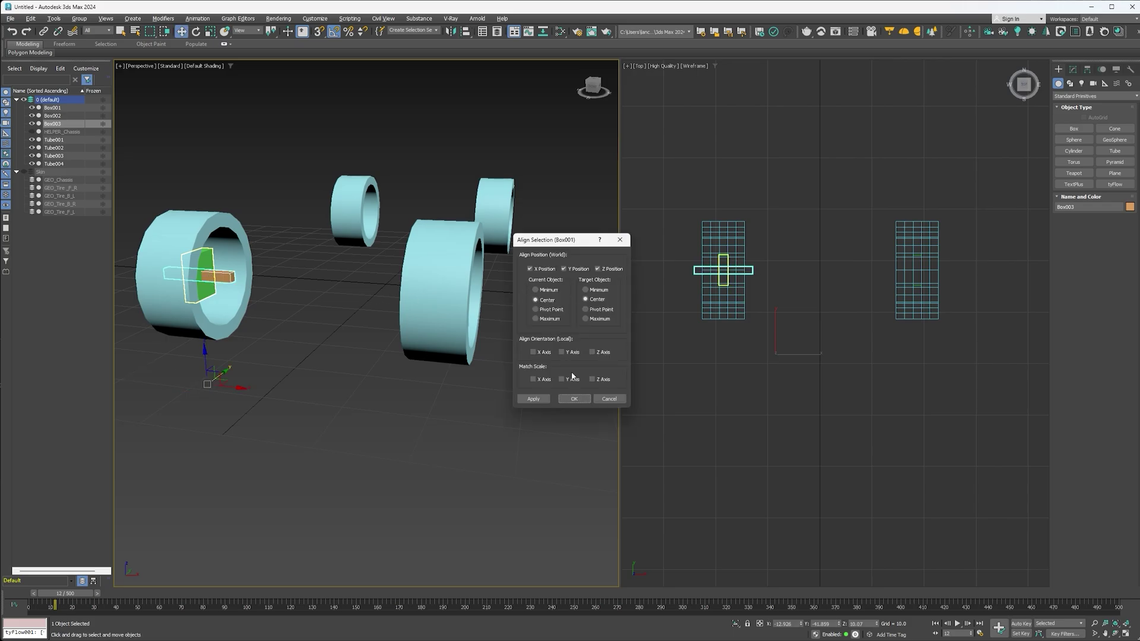
pyautogui.click(573, 399)
# - Align the thin bar pivot to pivot with HELPER_Chassis on the X position only
pyautogui.hotkey('alt', 'a')
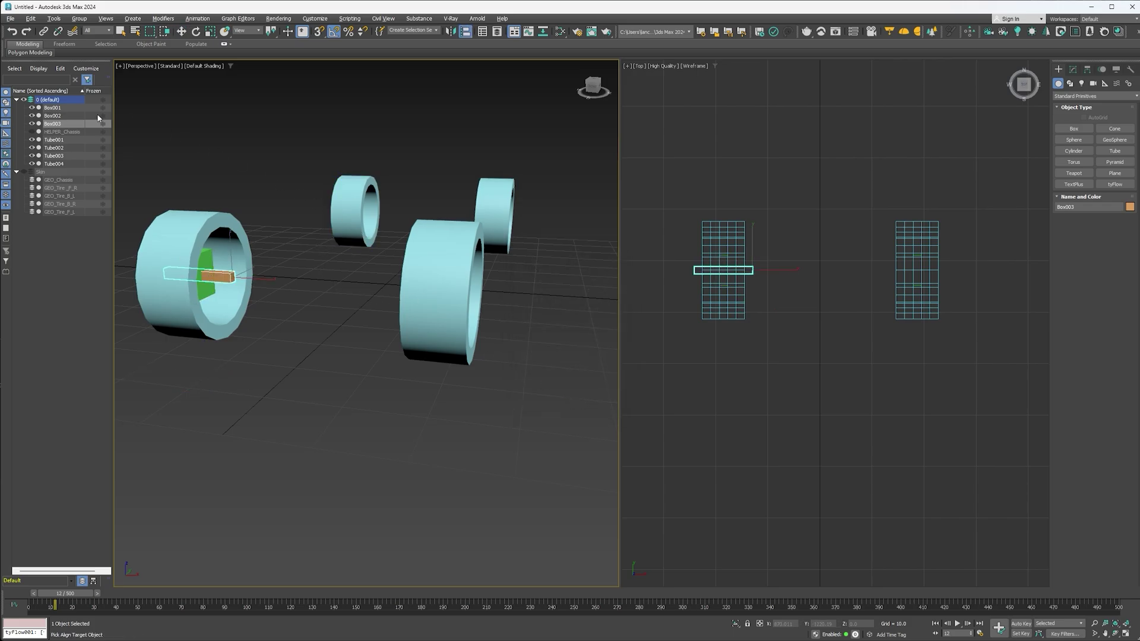
pyautogui.click(58, 131)
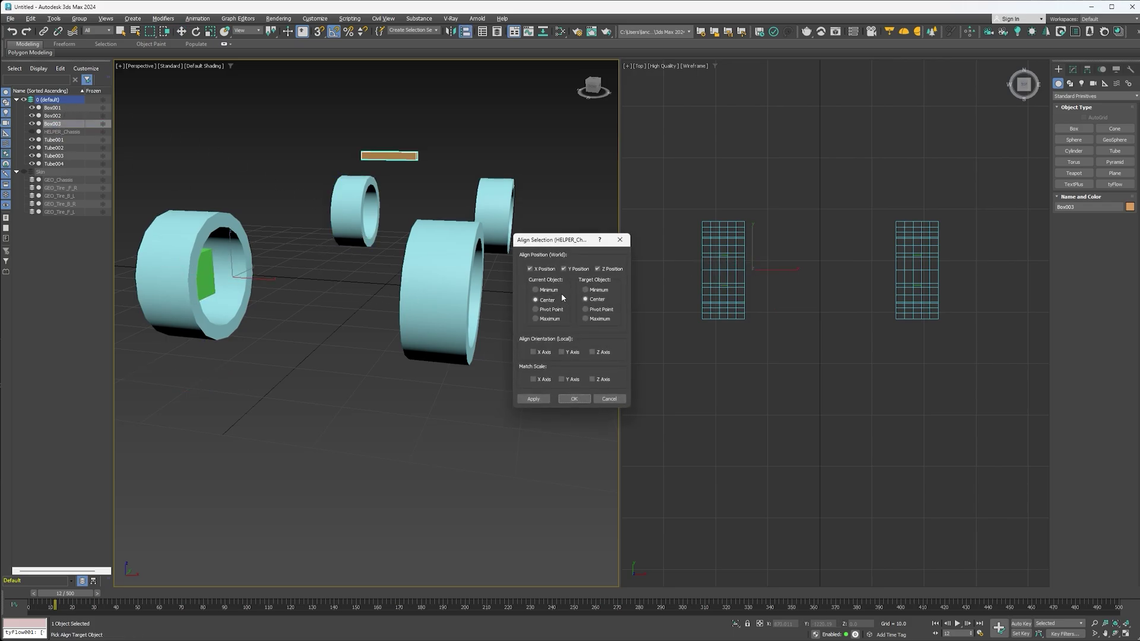
pyautogui.click(564, 268)
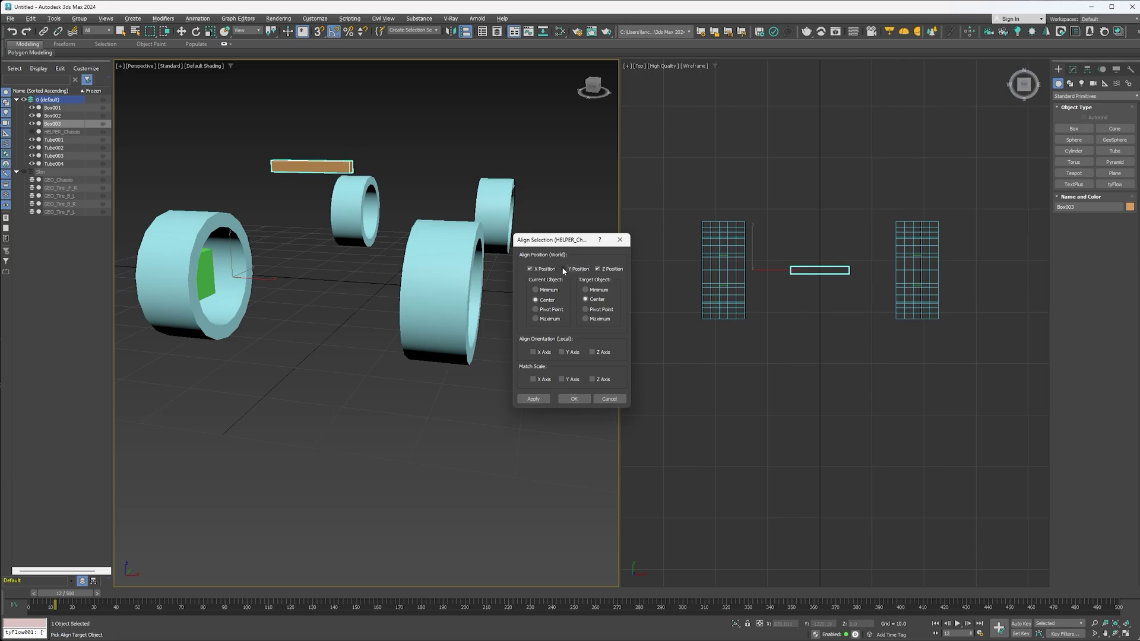
pyautogui.click(598, 269)
pyautogui.click(549, 309)
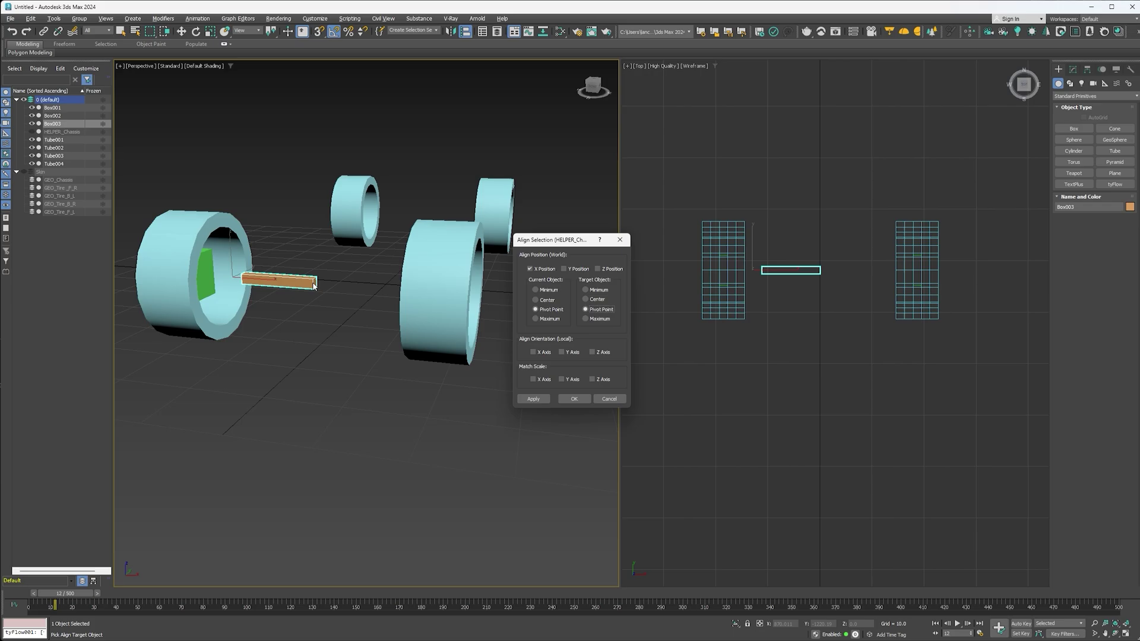
pyautogui.click(581, 399)
# - In a front view, raise the bar slightly and clone it as a copy below, forming an upper and a lower bar
pyautogui.press('f')
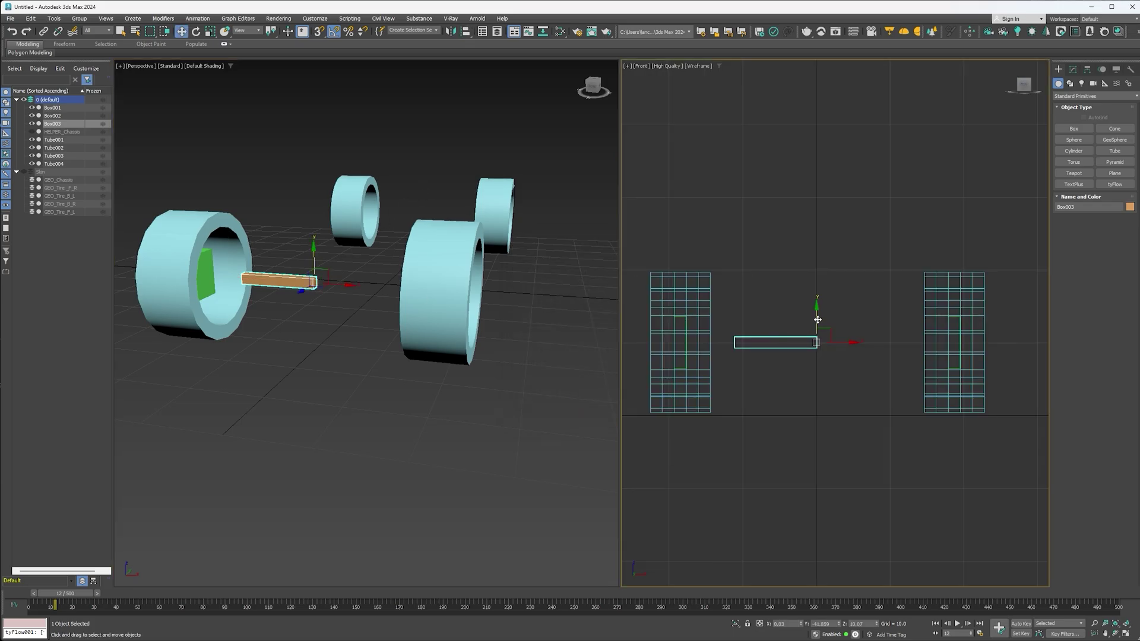
pyautogui.moveTo(817, 320)
pyautogui.mouseDown()
pyautogui.moveTo(818, 292)
pyautogui.moveTo(817, 347)
pyautogui.mouseUp()
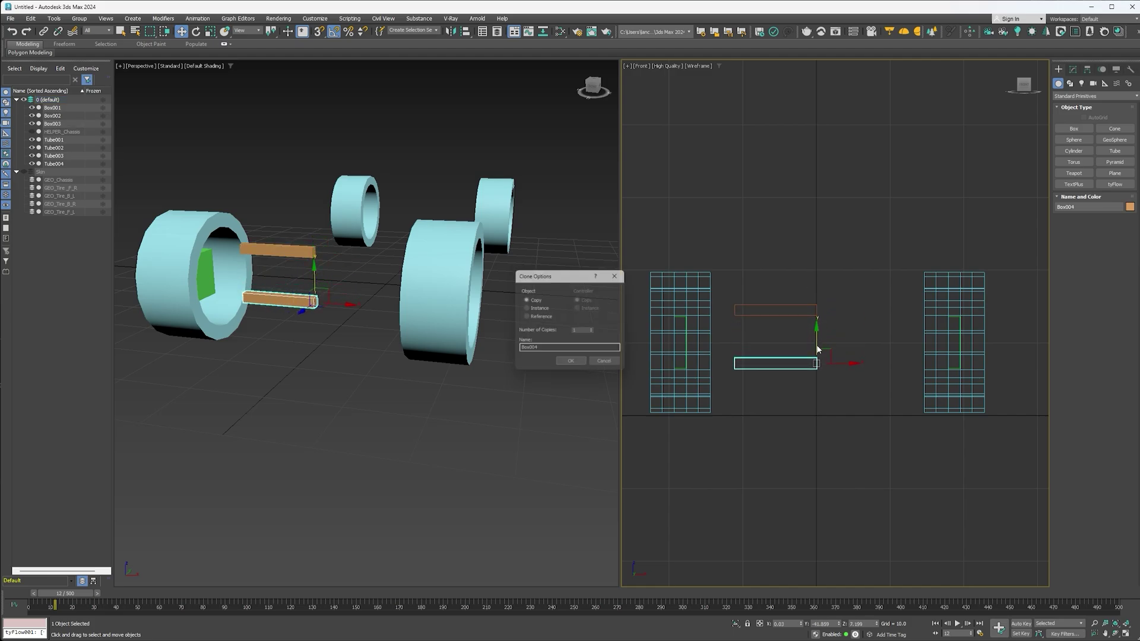
pyautogui.click(569, 364)
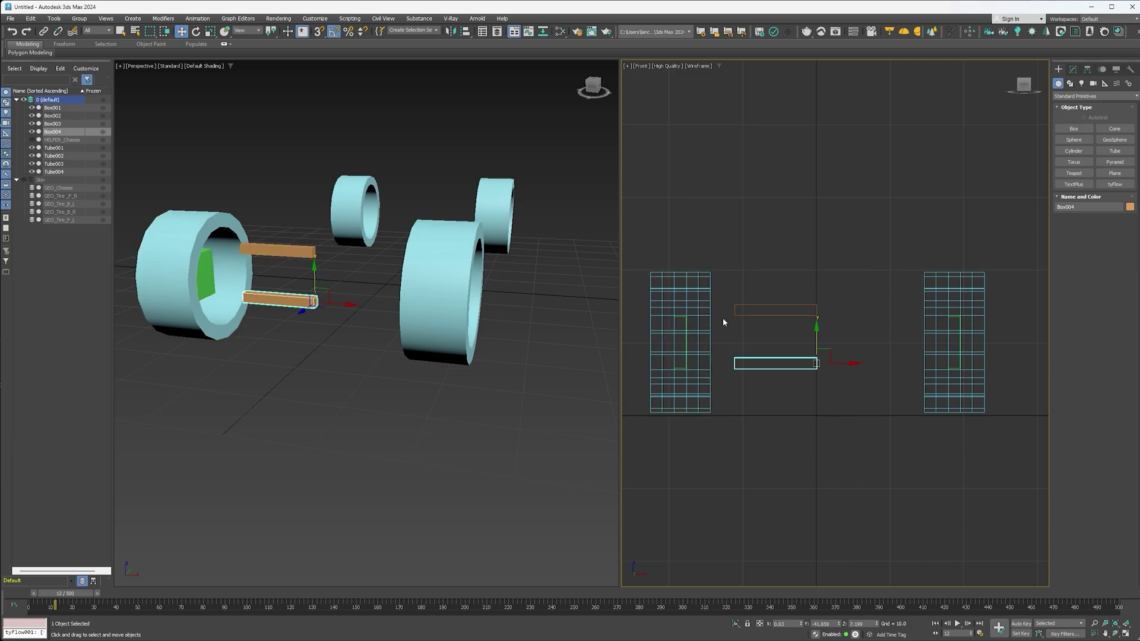
# - Tilt both bars slightly downward about their own local pivots, and clone them as copies rotated toward the opposite wheel
pyautogui.keyDown('ctrl'); pyautogui.click(789, 316); pyautogui.keyUp('ctrl')
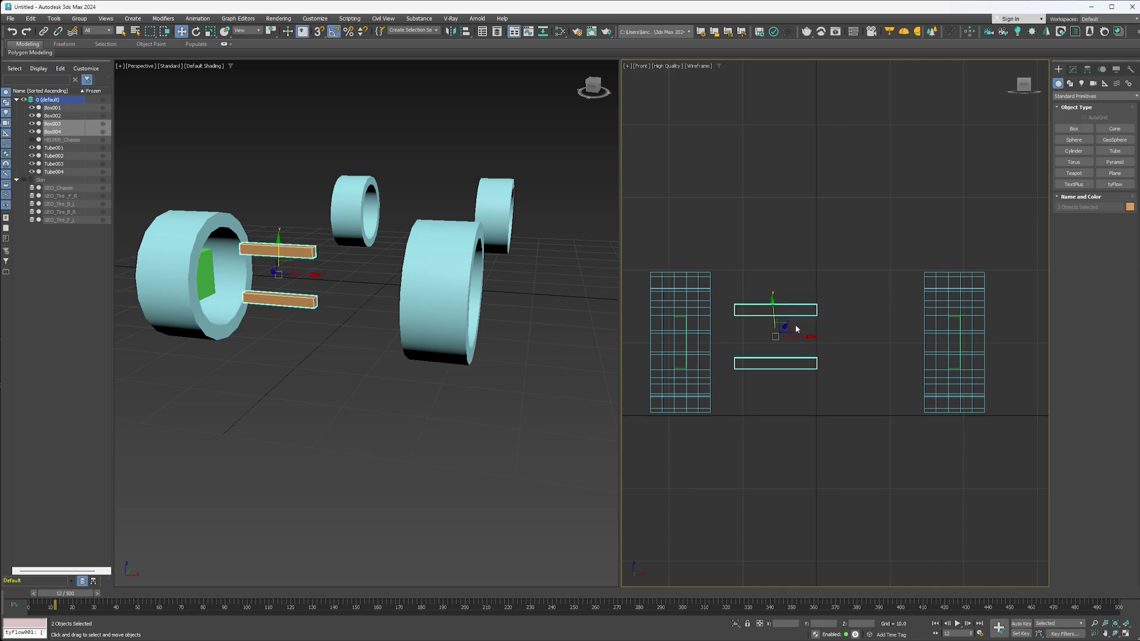
pyautogui.press('e')
pyautogui.click(256, 32)
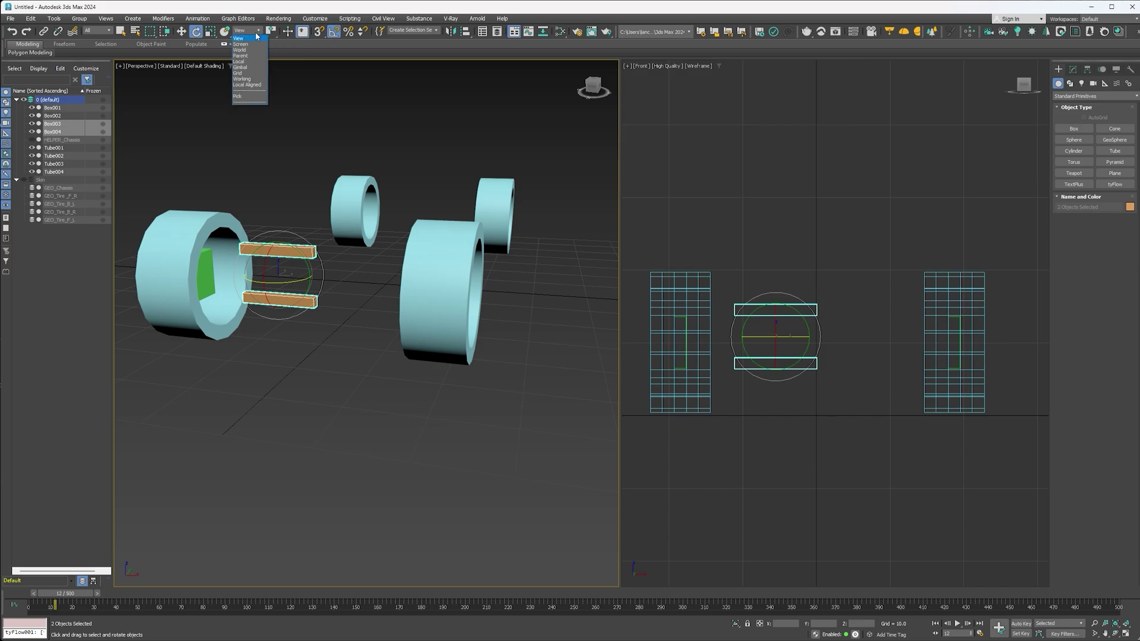
pyautogui.click(240, 61)
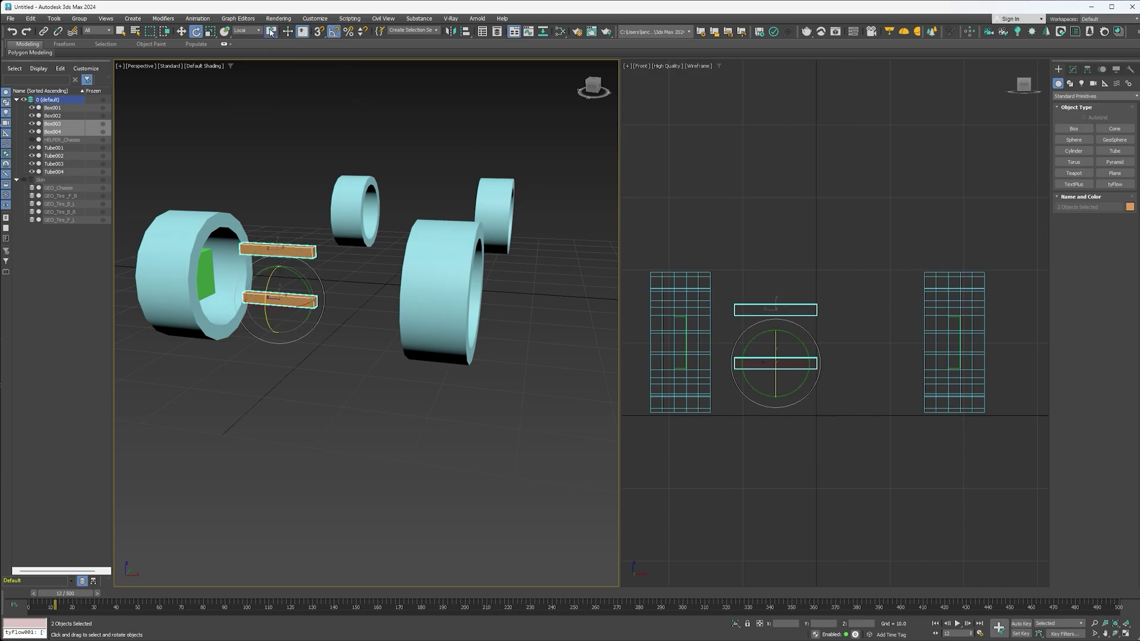
pyautogui.moveTo(271, 32); pyautogui.dragTo(270, 46)
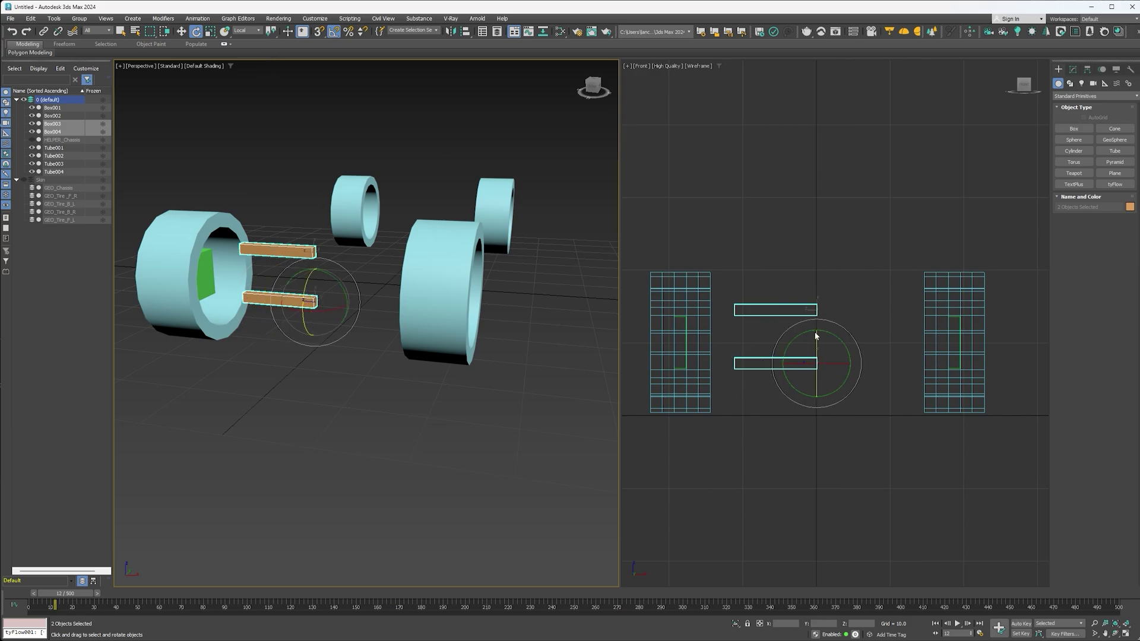
pyautogui.click(844, 345)
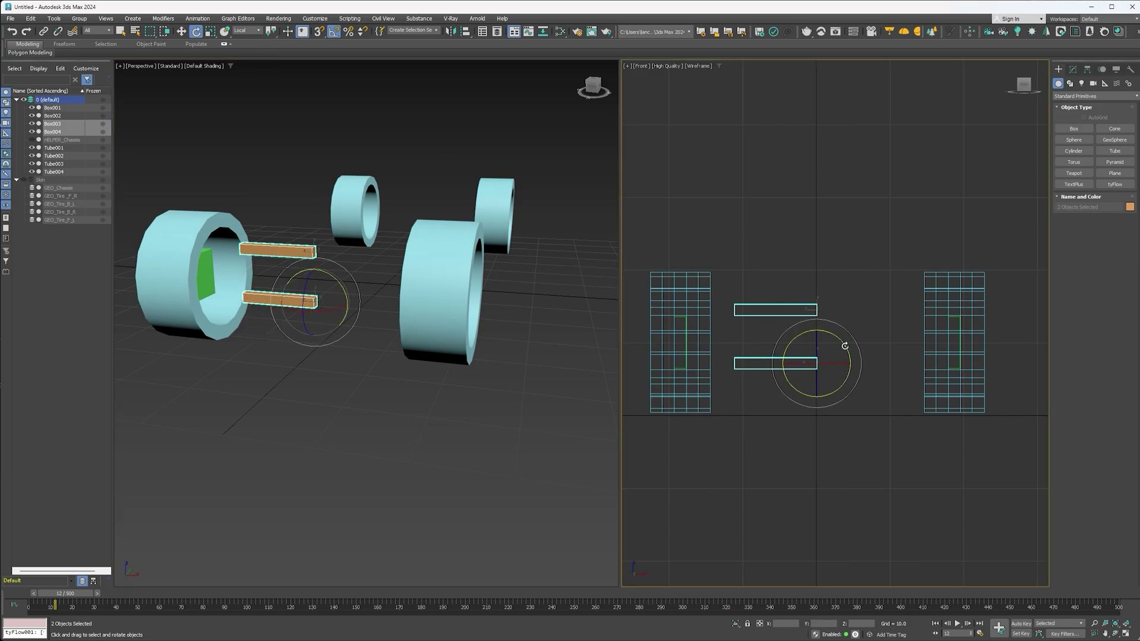
pyautogui.moveTo(844, 345); pyautogui.dragTo(832, 344)
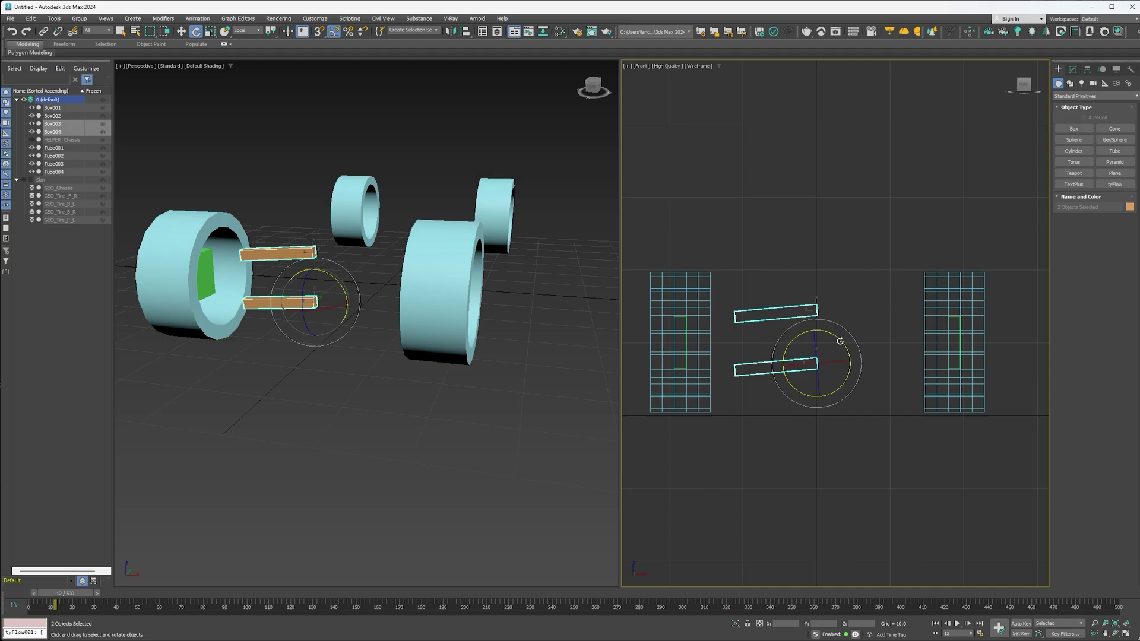
pyautogui.moveTo(839, 341); pyautogui.dragTo(953, 368)
pyautogui.click(572, 365)
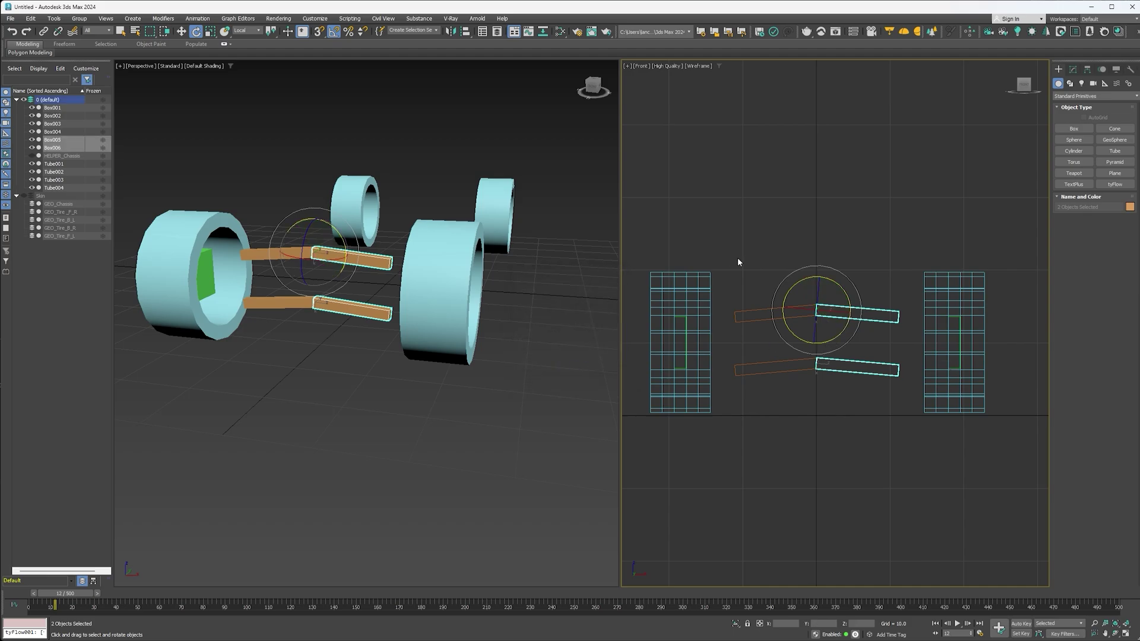
# - Move all four bars outward along their local length axes until their outer ends reach inside the front tubes
pyautogui.press('w')
pyautogui.click(255, 33)
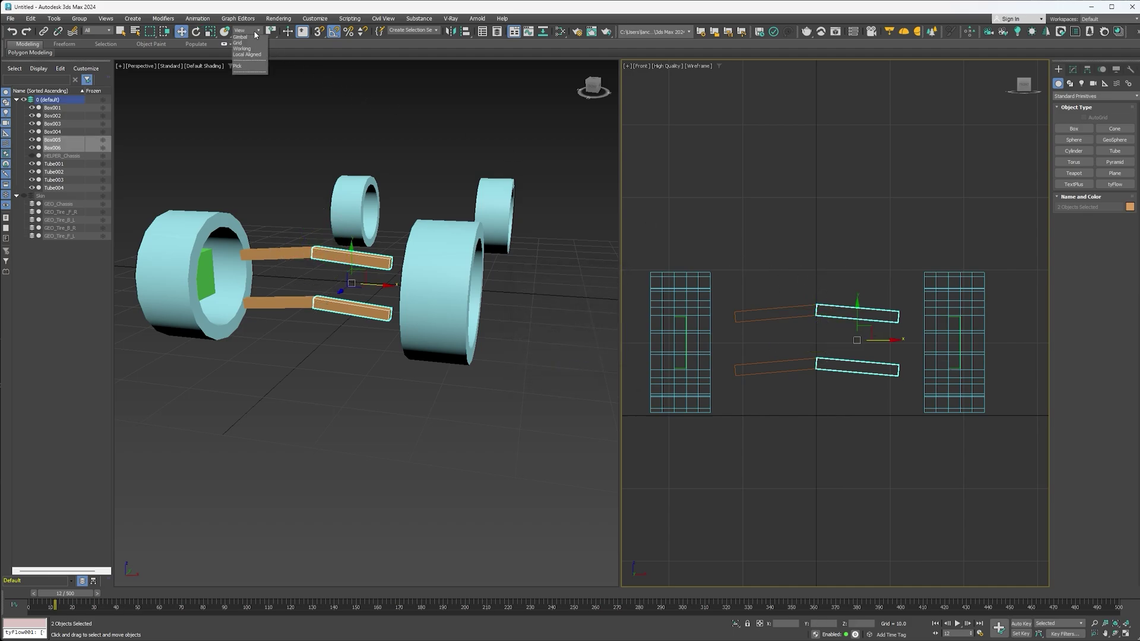
pyautogui.click(247, 61)
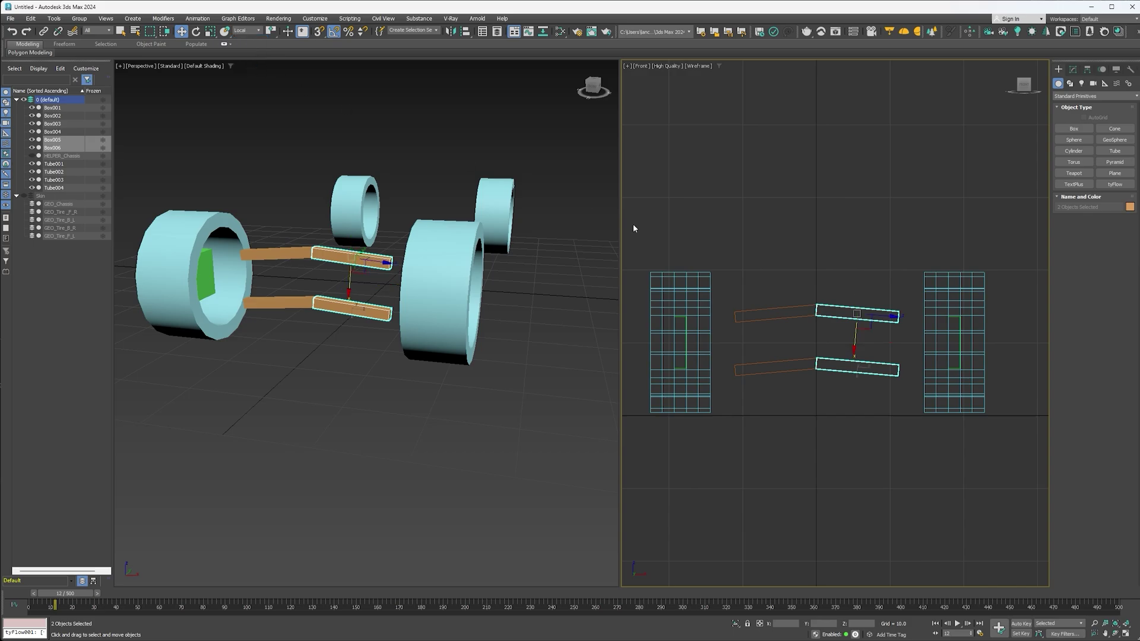
pyautogui.moveTo(881, 315); pyautogui.dragTo(881, 315)
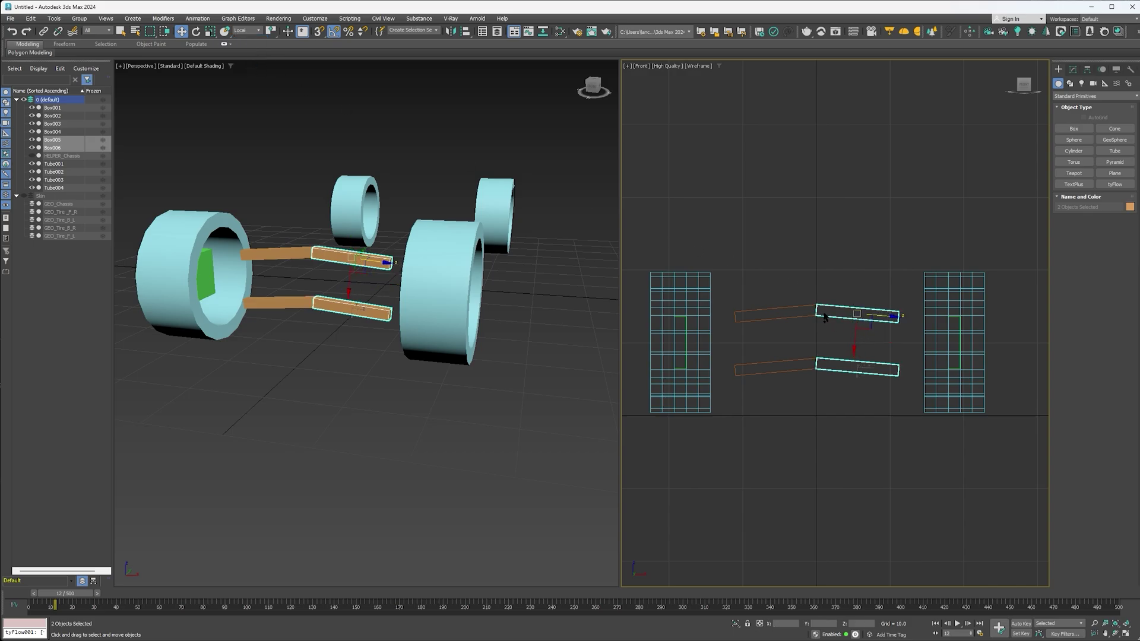
pyautogui.keyDown('ctrl'); pyautogui.click(791, 315); pyautogui.keyUp('ctrl')
pyautogui.keyDown('ctrl'); pyautogui.click(787, 366); pyautogui.keyUp('ctrl')
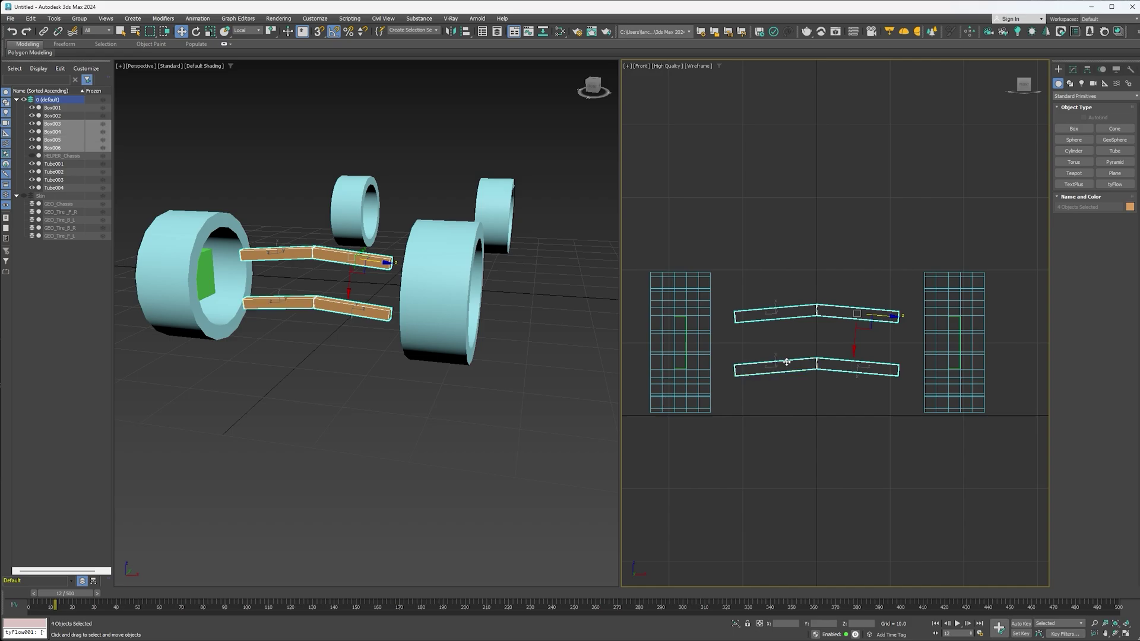
pyautogui.moveTo(891, 315); pyautogui.dragTo(933, 321)
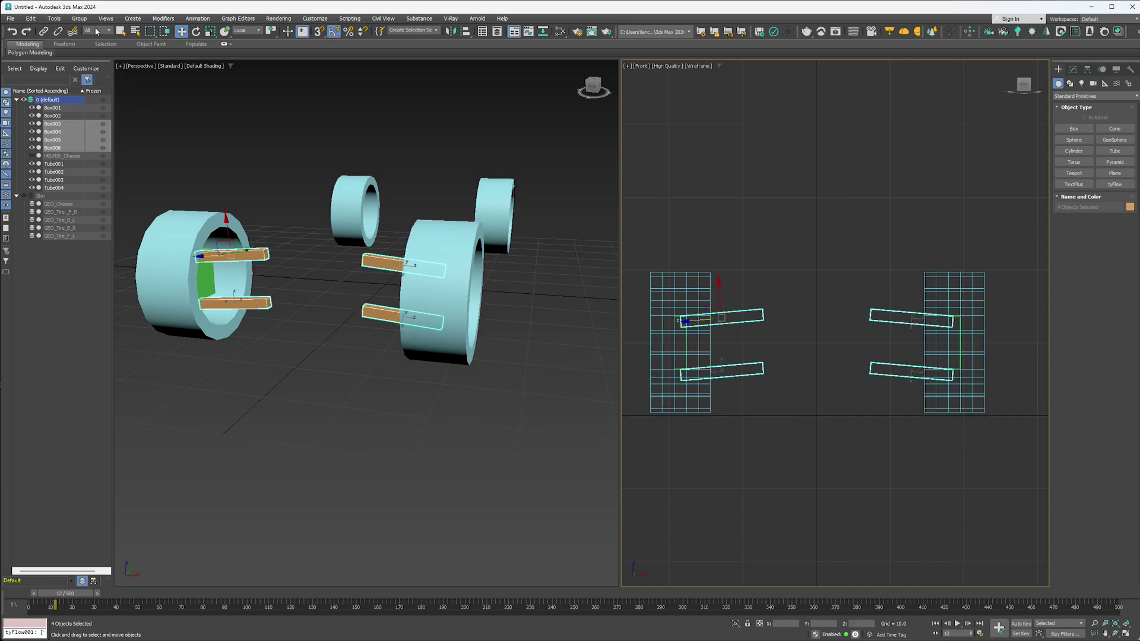
# - Create a long bar-shaped box on the grid near the front tubes, about 34.4 wide and 2.4 high
pyautogui.click(131, 18)
pyautogui.moveTo(160, 31)
pyautogui.click(224, 31)
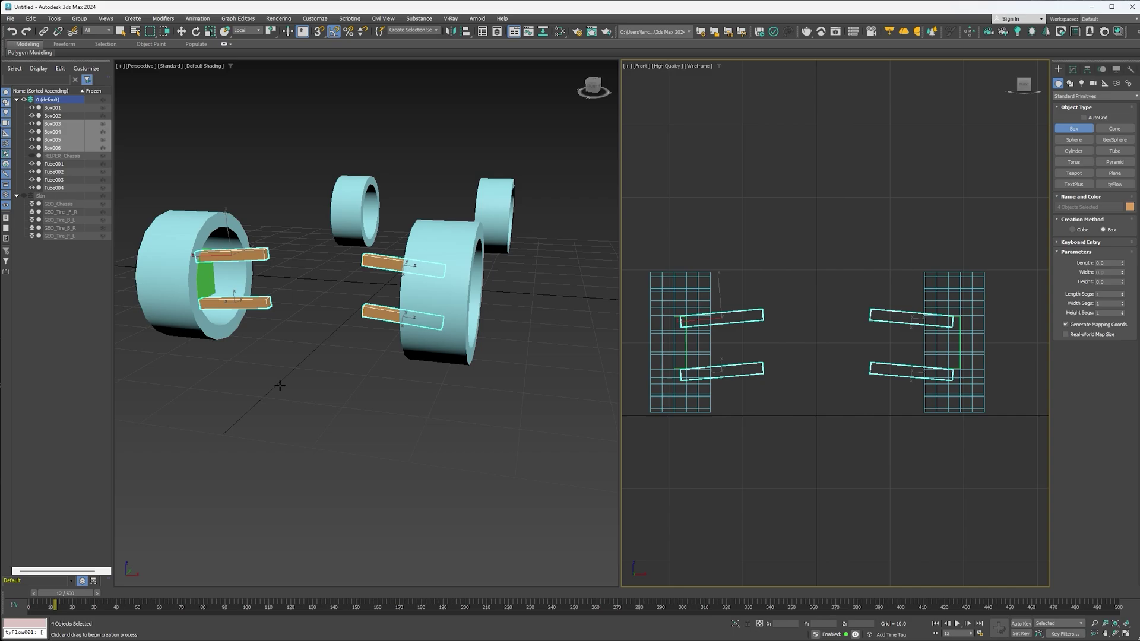
pyautogui.moveTo(272, 389); pyautogui.dragTo(59, 355)
pyautogui.click(66, 336)
pyautogui.moveTo(175, 367); pyautogui.dragTo(343, 386, button='middle')
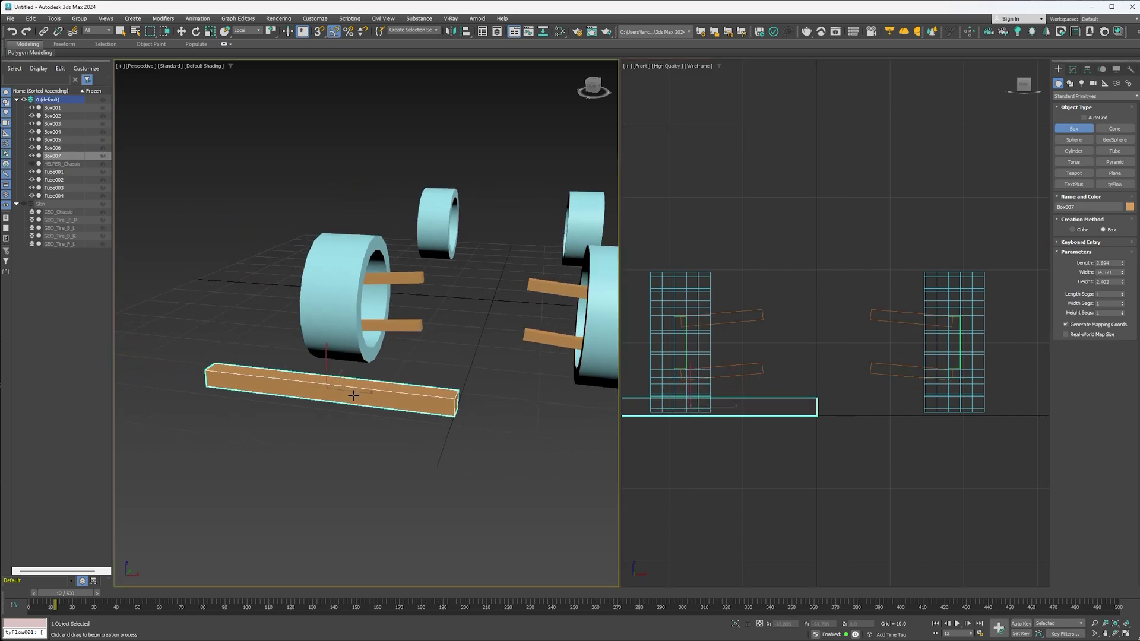
# - Align the long box pivot to pivot with HELPER_Chassis on X, Y and Z
pyautogui.hotkey('alt', 'a')
pyautogui.click(60, 163)
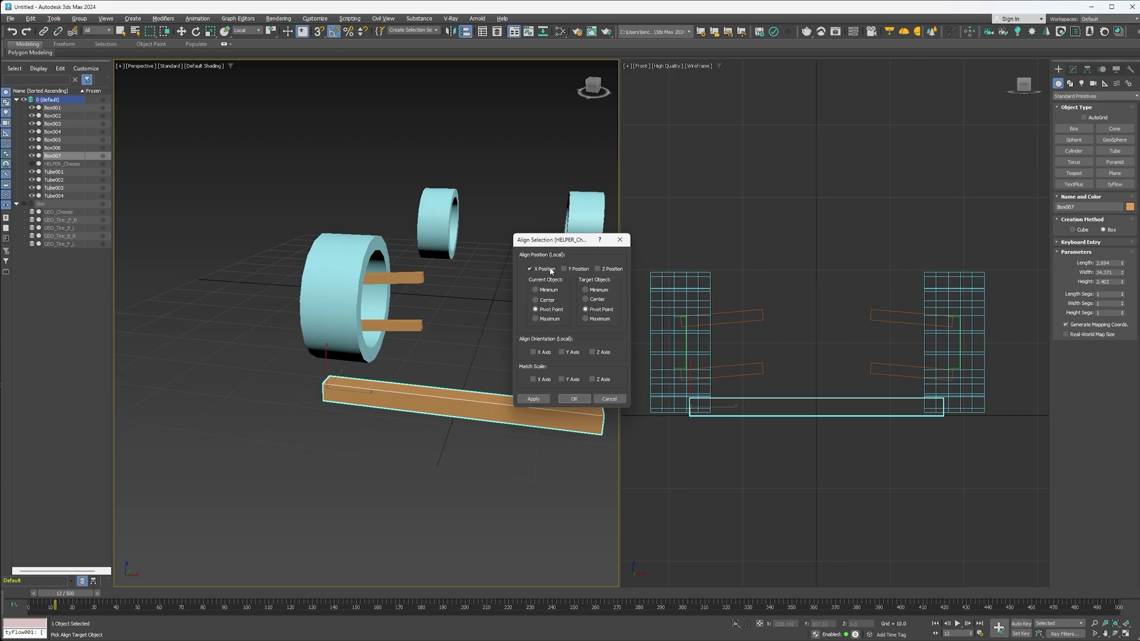
pyautogui.click(570, 268)
pyautogui.click(605, 269)
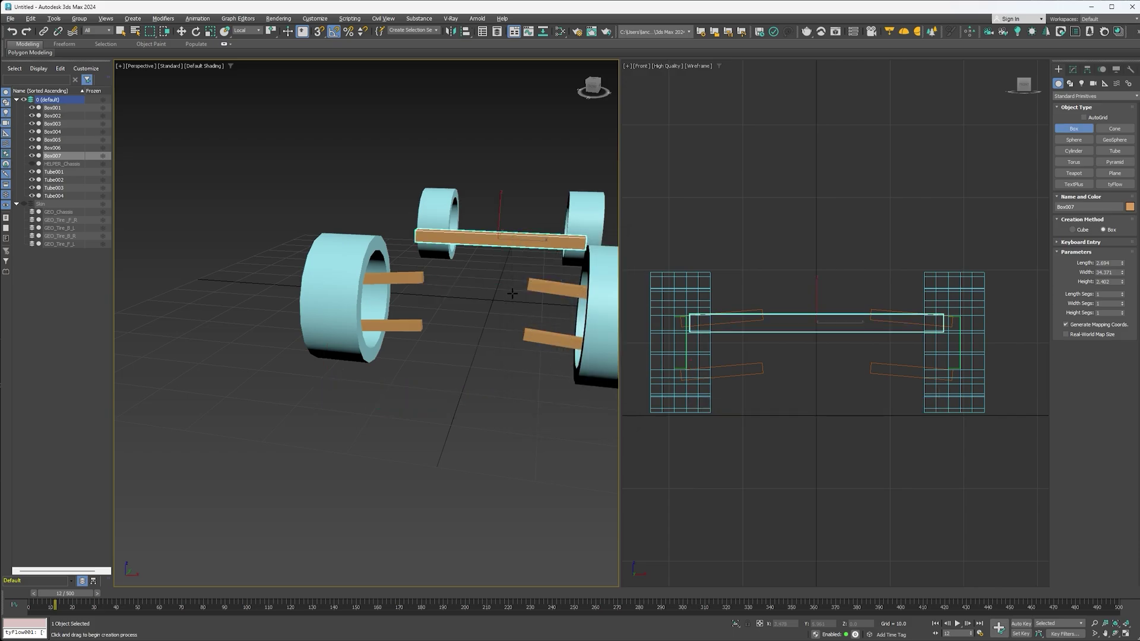
# - Align the long box centre to centre with the rear tube Tube002 on Y and Z only, as a rear axle
pyautogui.keyDown('alt'); pyautogui.moveTo(509, 253); pyautogui.dragTo(567, 373, button='middle'); pyautogui.keyUp('alt')
pyautogui.press('w')
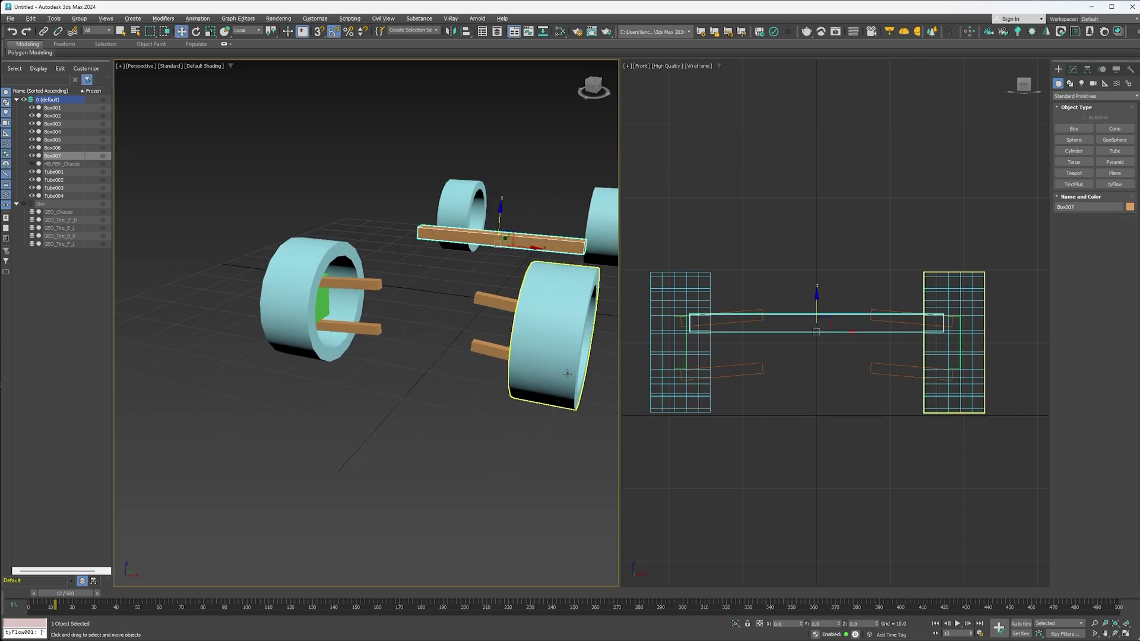
pyautogui.hotkey('alt', 'a')
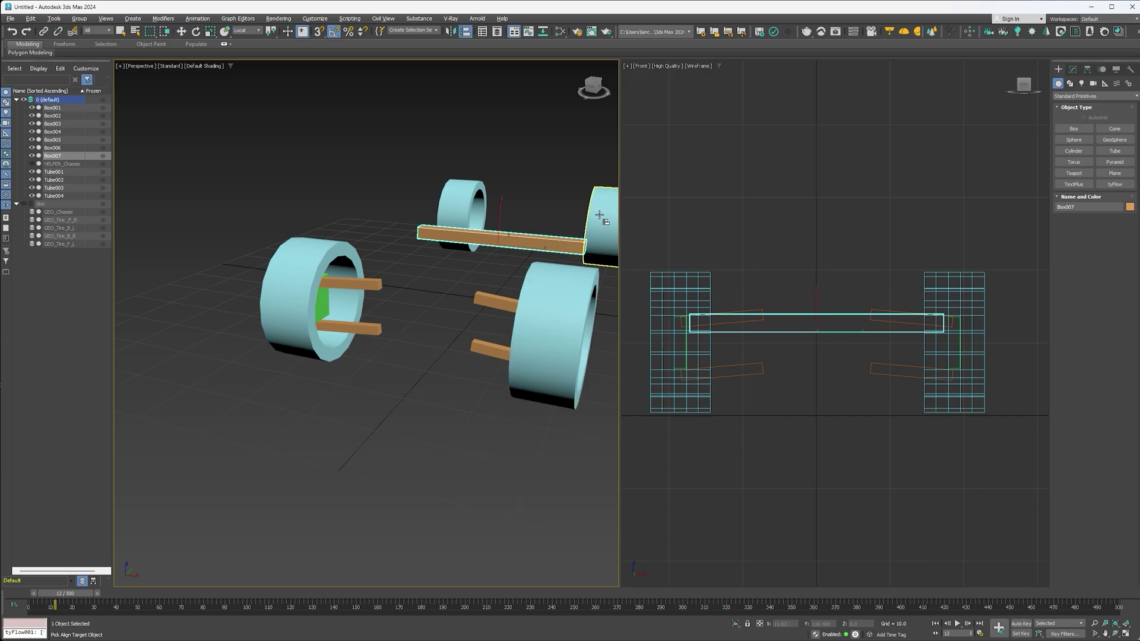
pyautogui.click(599, 215)
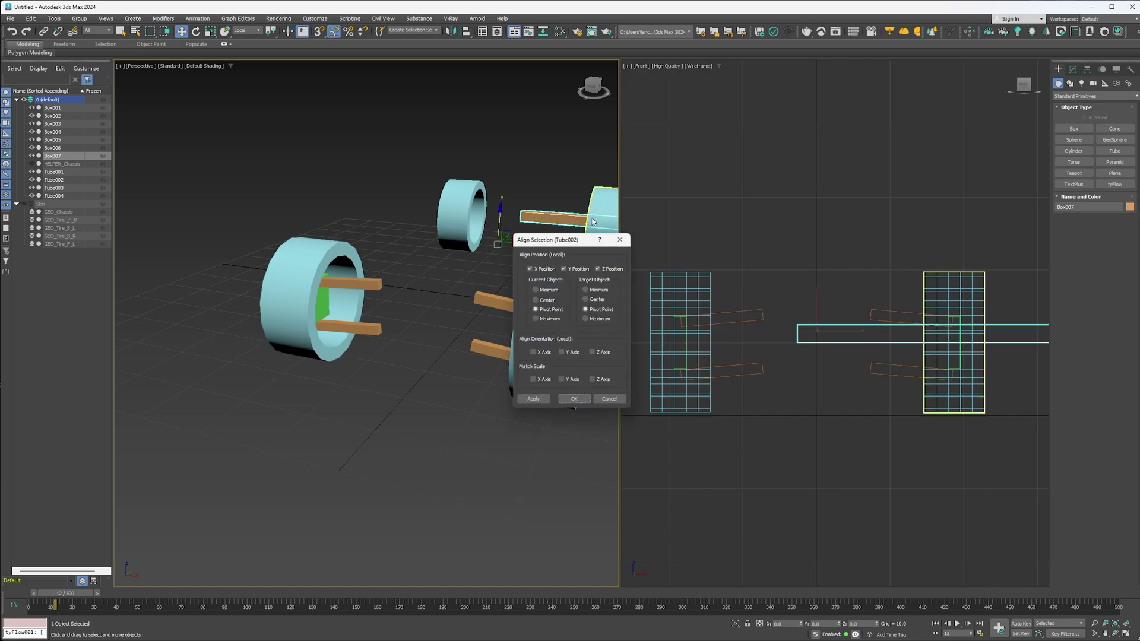
pyautogui.click(532, 269)
pyautogui.click(545, 300)
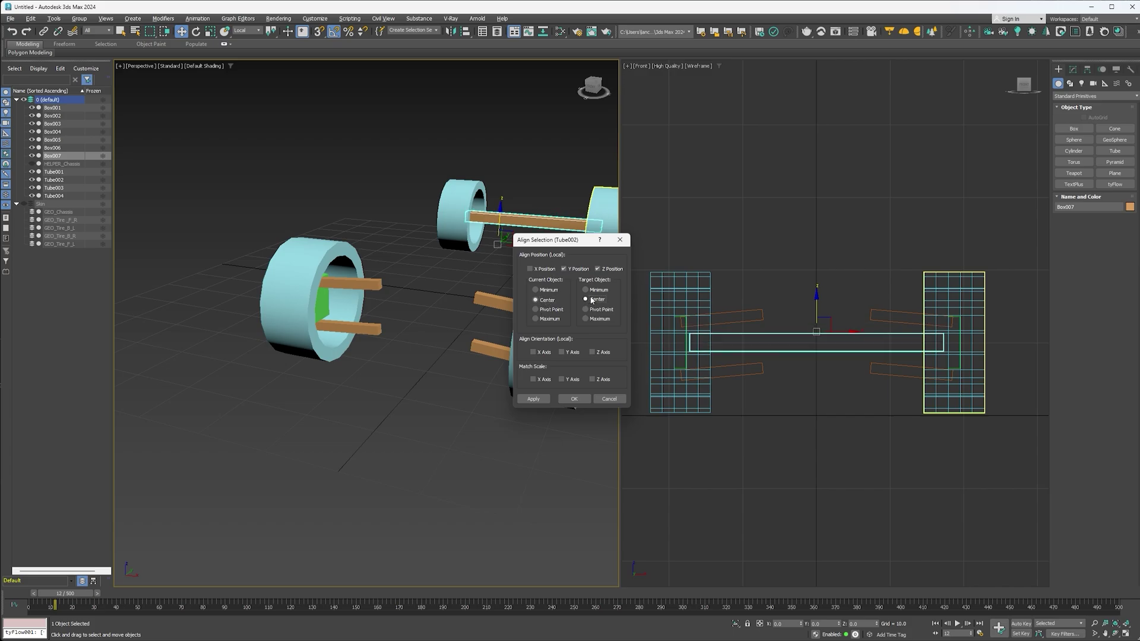
pyautogui.click(574, 398)
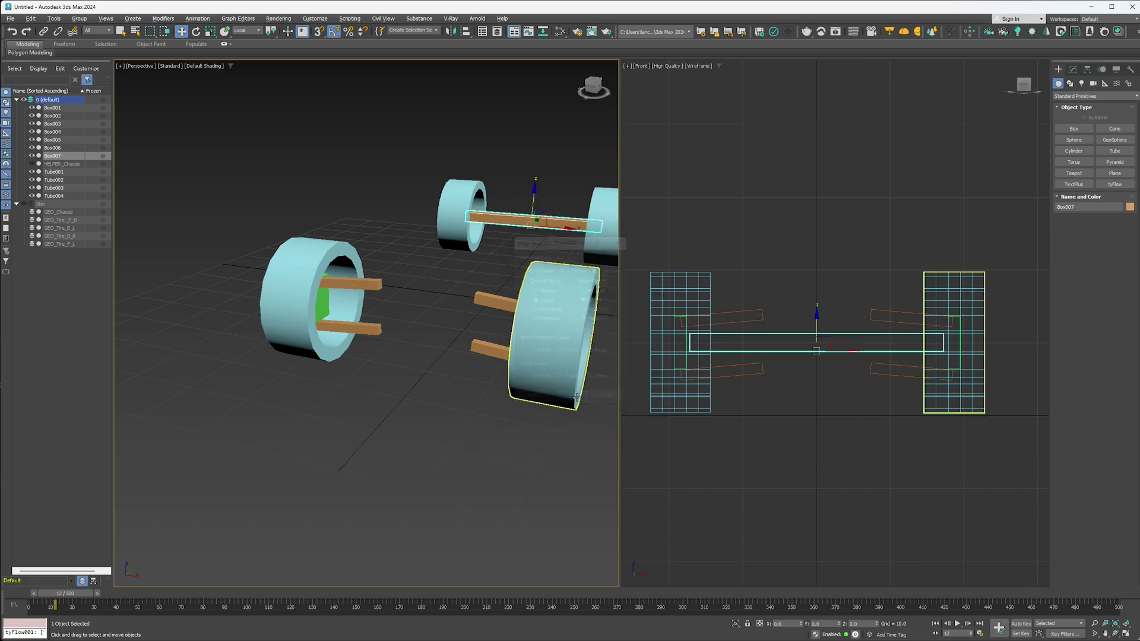
# - Create a narrow tall box on the grid between the front tubes, about 48.3 high
pyautogui.click(133, 19)
pyautogui.moveTo(178, 31)
pyautogui.click(232, 34)
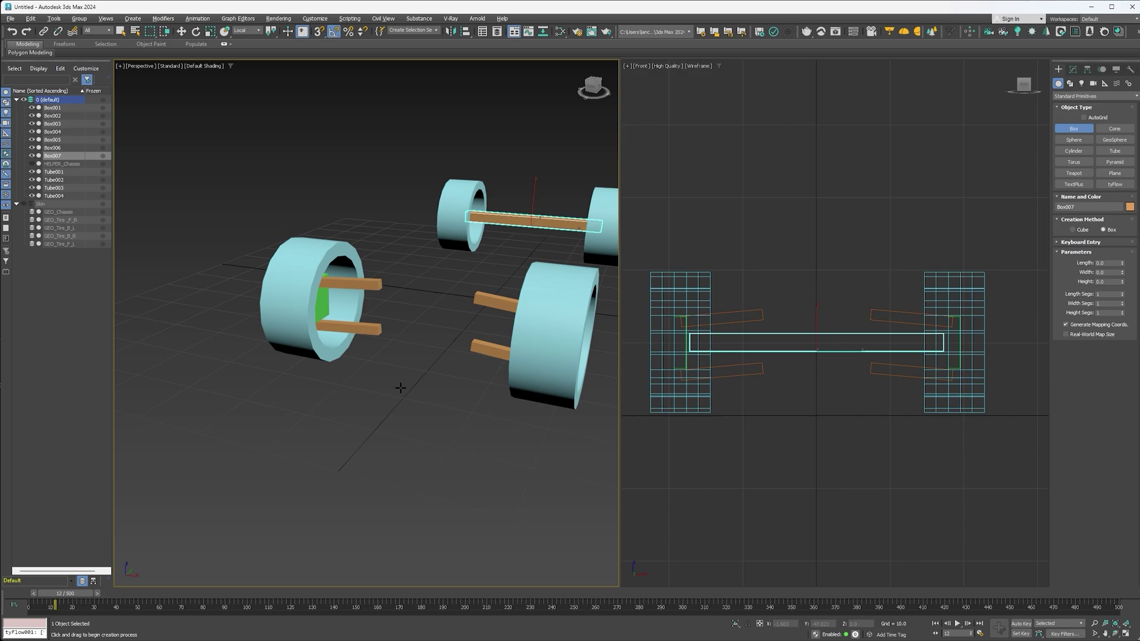
pyautogui.moveTo(400, 388); pyautogui.dragTo(387, 393)
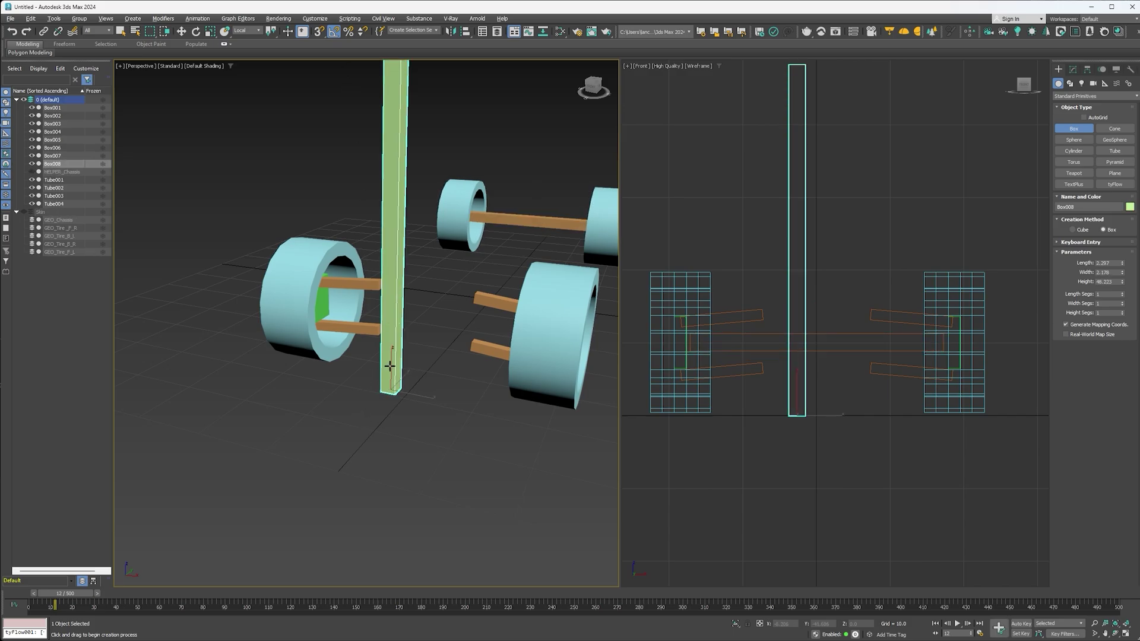
# - Rotate the tall box flat so it runs lengthwise along the vehicle, and clone it as a copy farther forward
pyautogui.press('e')
pyautogui.moveTo(382, 380); pyautogui.dragTo(290, 466)
pyautogui.scroll(-4, 371, 392)
pyautogui.press('w')
pyautogui.click(571, 365)
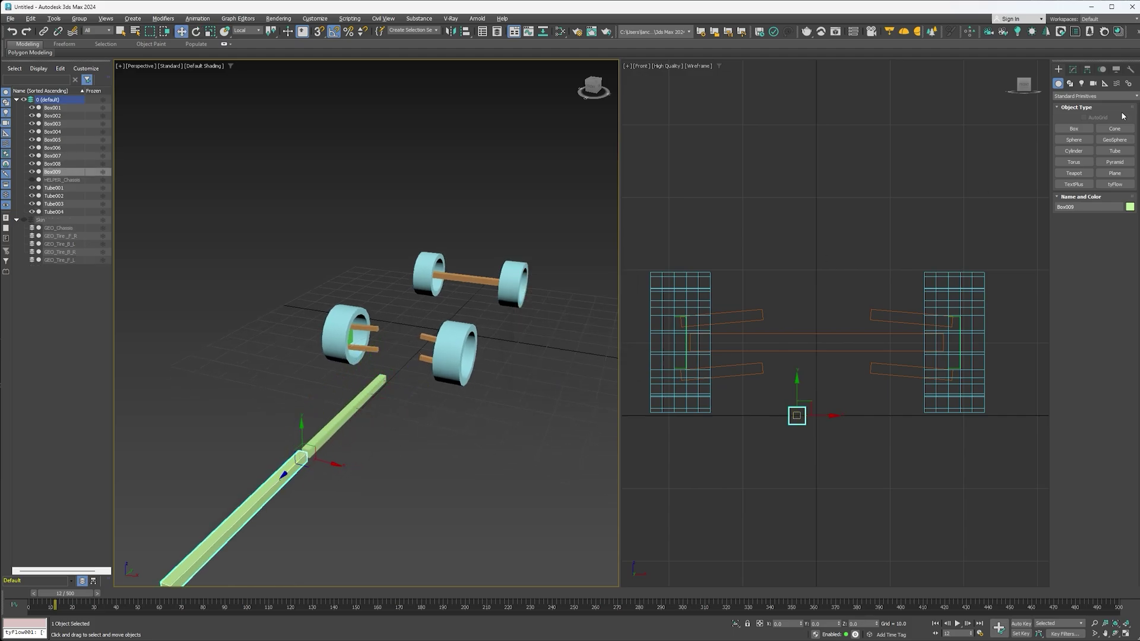
# - Resize the forward box copy into a small block about 4 long, 4 wide and 3.3 high
pyautogui.click(1072, 69)
pyautogui.moveTo(1122, 277); pyautogui.dragTo(1124, 317)
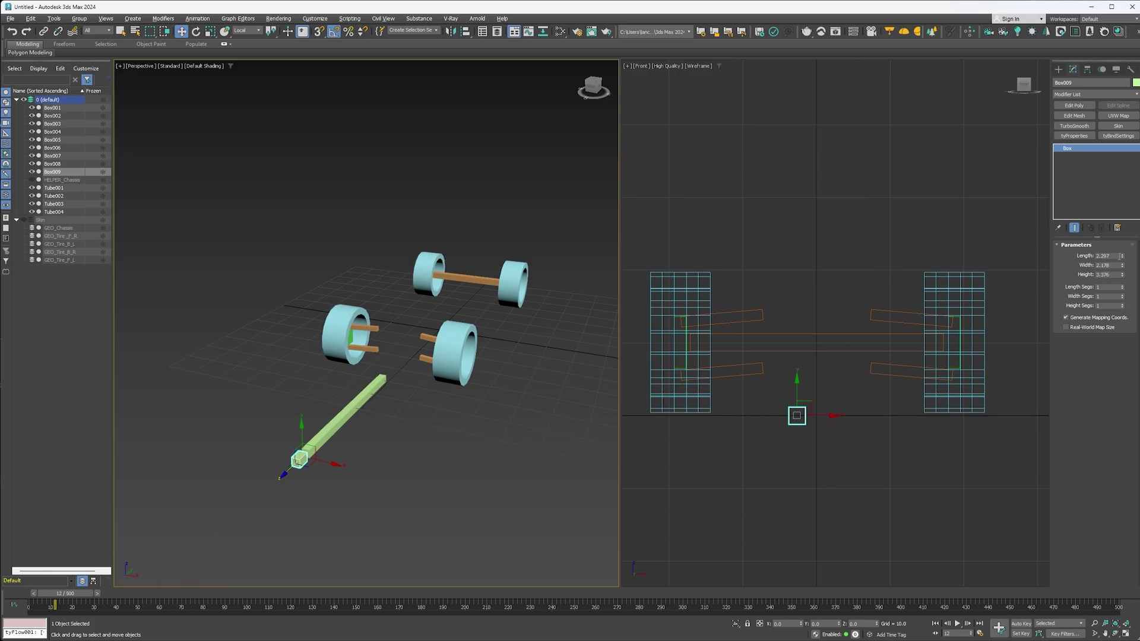
pyautogui.moveTo(1121, 256); pyautogui.dragTo(1116, 230)
pyautogui.moveTo(1122, 266); pyautogui.dragTo(1119, 232)
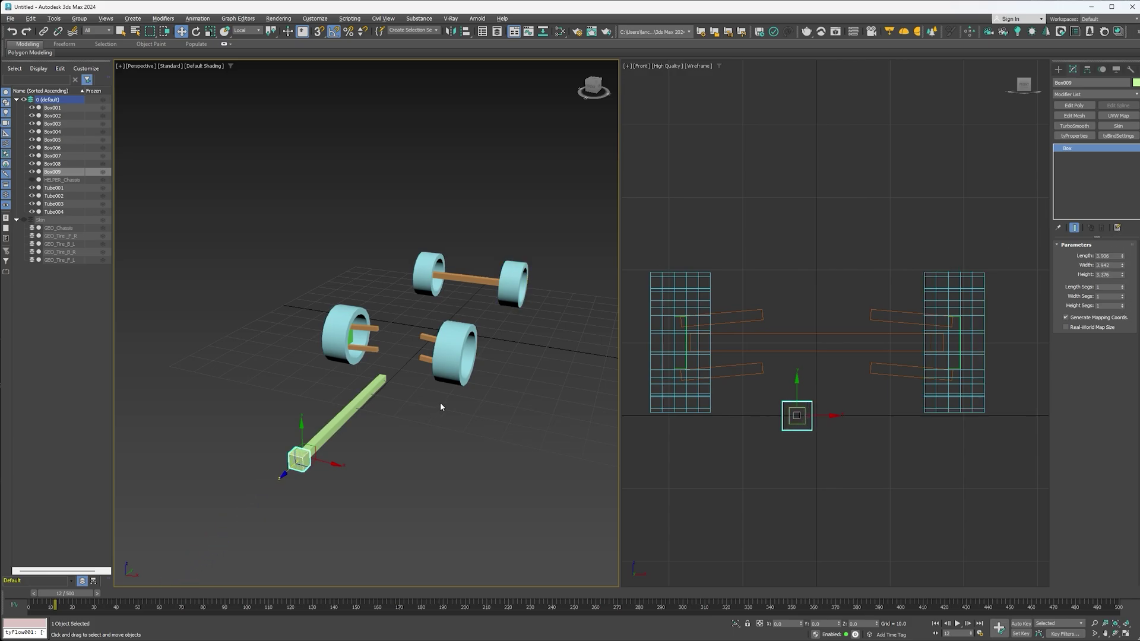
# - Align the block and the long lengthwise box centre to centre with HELPER_Chassis on X only
pyautogui.keyDown('ctrl'); pyautogui.click(328, 422); pyautogui.keyUp('ctrl')
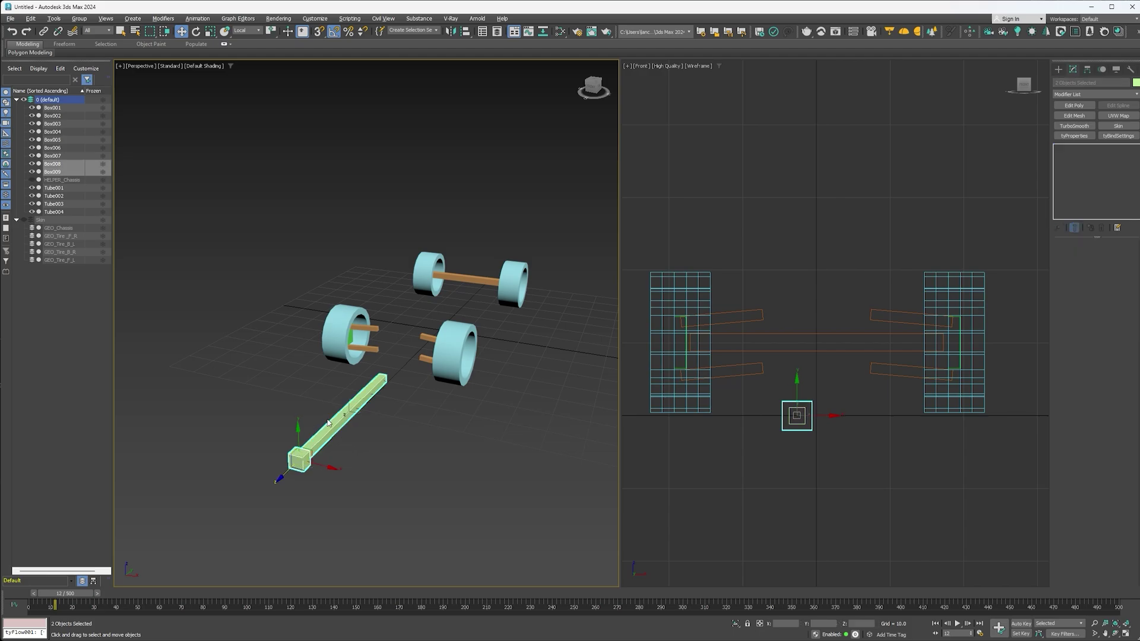
pyautogui.hotkey('alt', 'a')
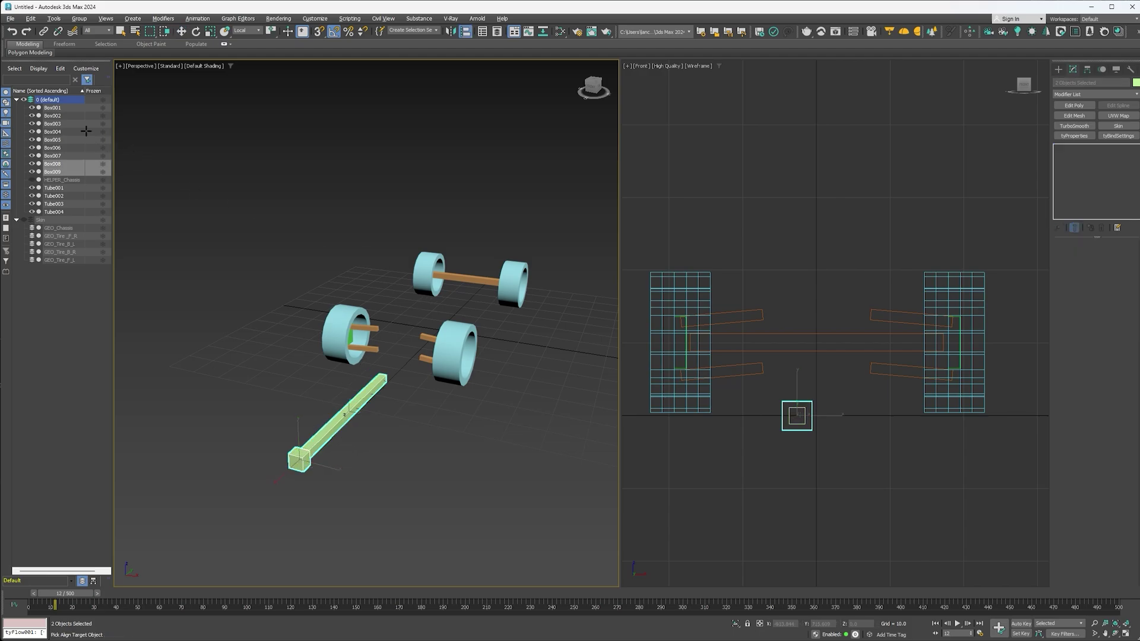
pyautogui.click(57, 180)
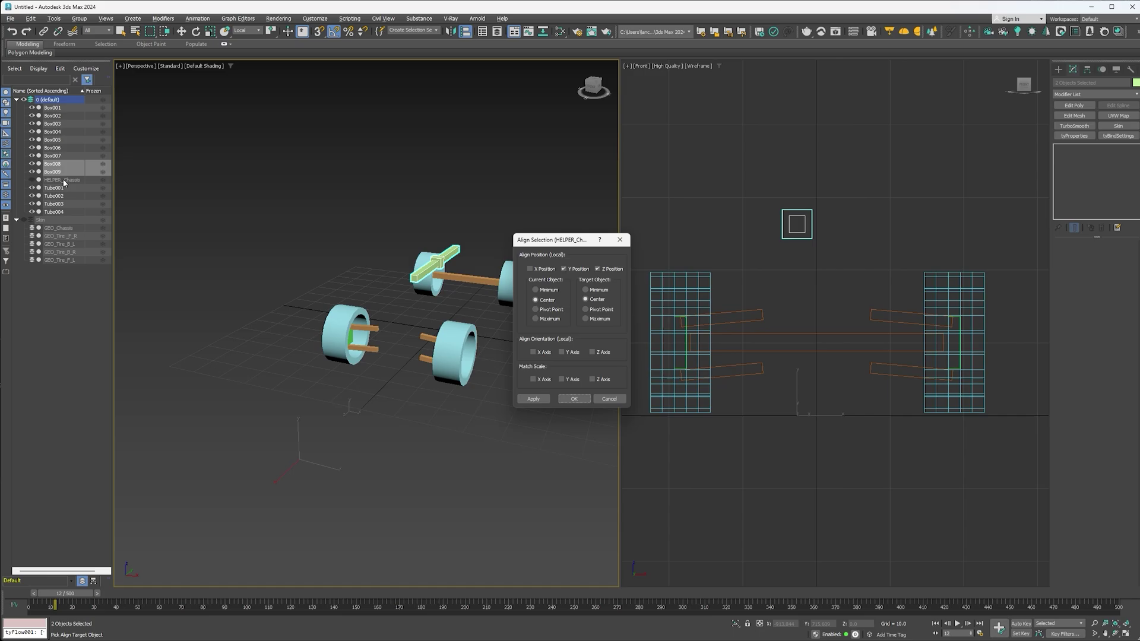
pyautogui.click(532, 269)
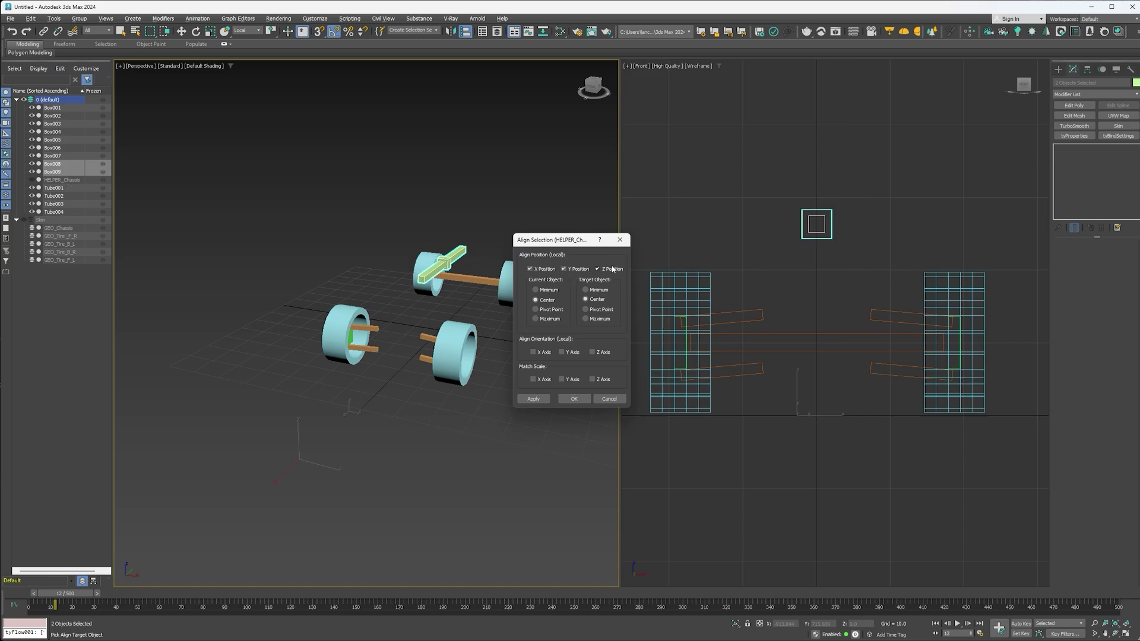
pyautogui.click(612, 269)
pyautogui.click(564, 269)
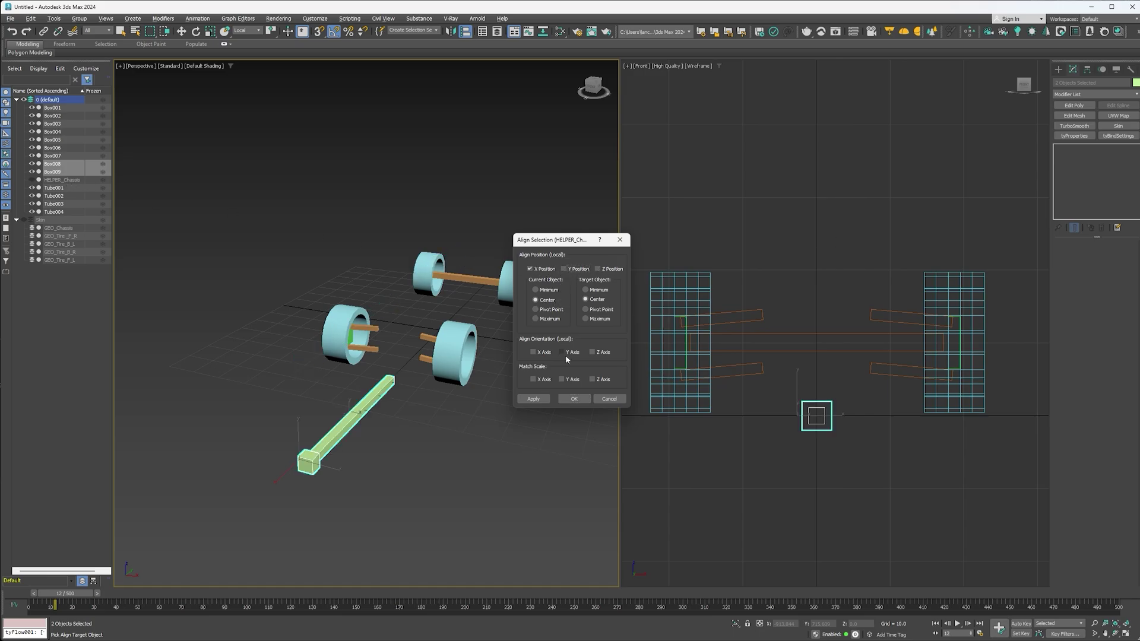
pyautogui.click(573, 399)
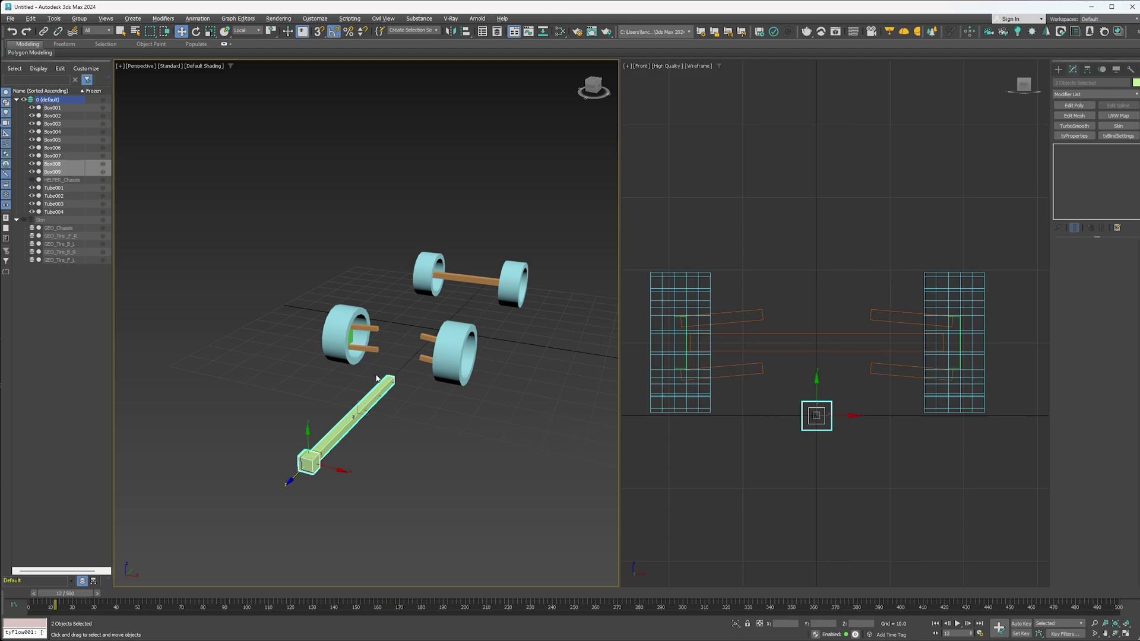
# - Align the block and the long box centre to centre with the front tube Tube004 on Y only
pyautogui.hotkey('alt', 'a')
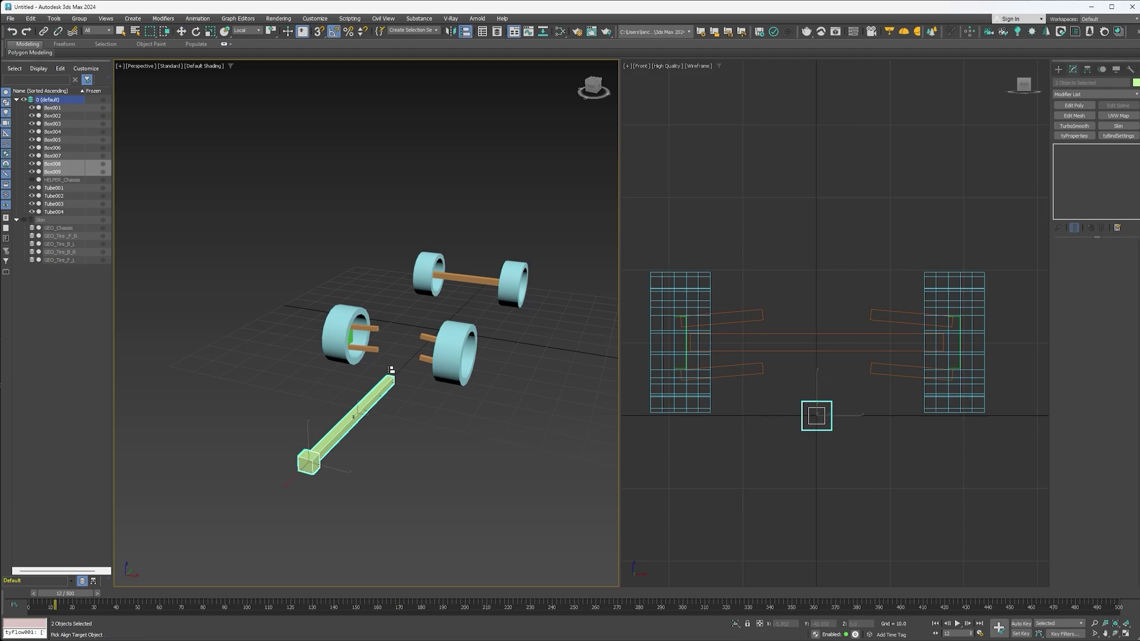
pyautogui.click(343, 341)
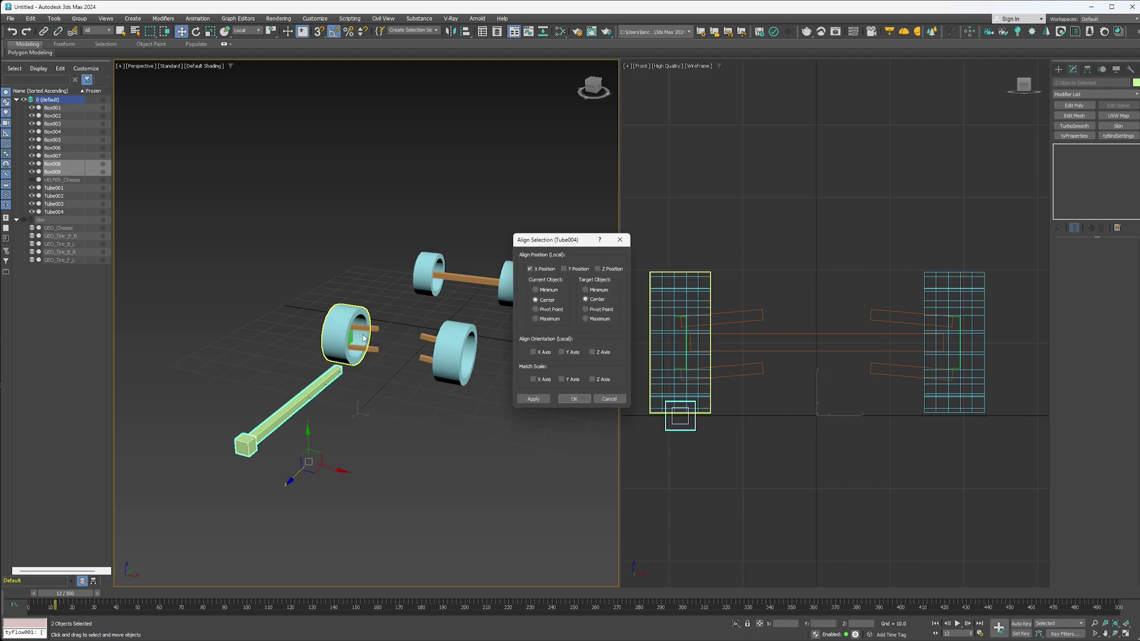
pyautogui.click(546, 270)
pyautogui.click(565, 270)
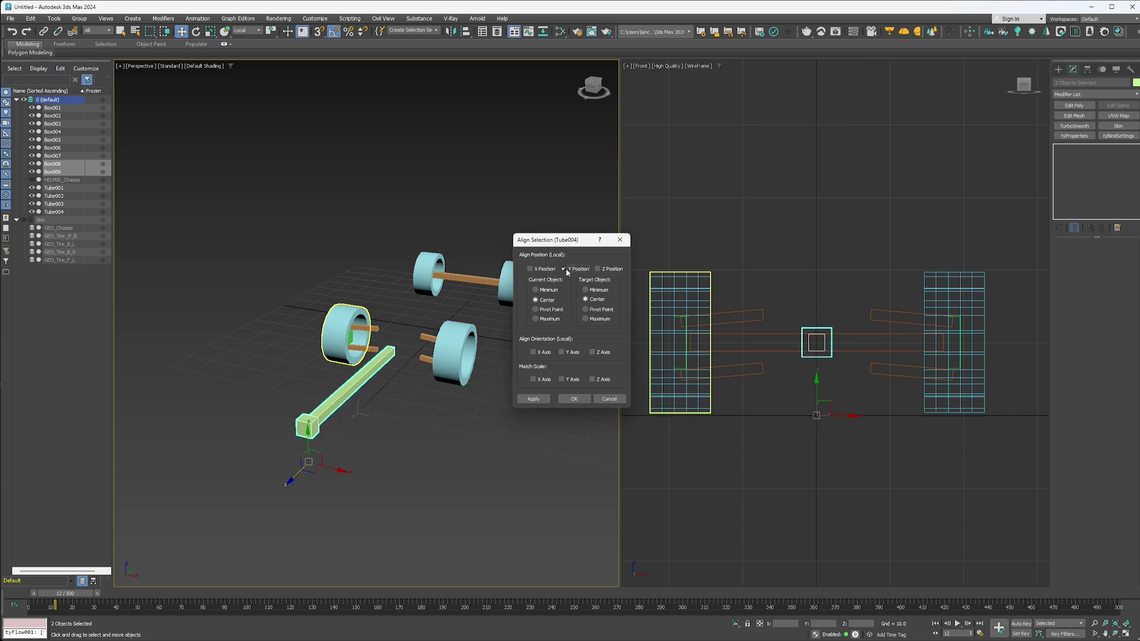
pyautogui.click(574, 398)
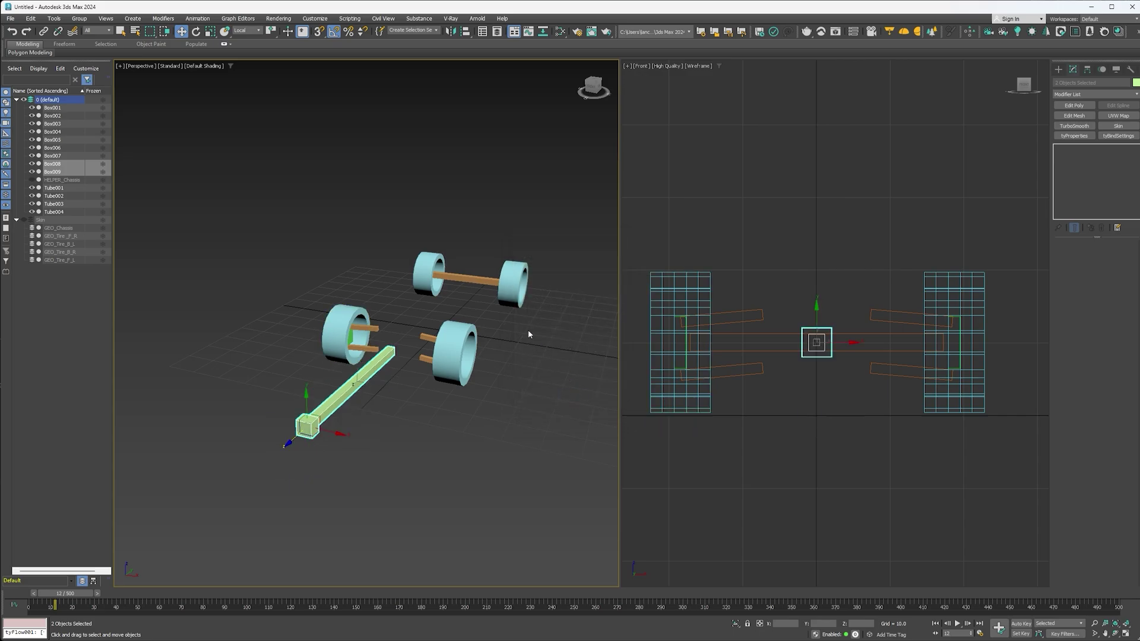
# - Create a thin upright box about 16.5 high on the grid between the front tubes
pyautogui.click(143, 20)
pyautogui.moveTo(178, 44)
pyautogui.click(225, 44)
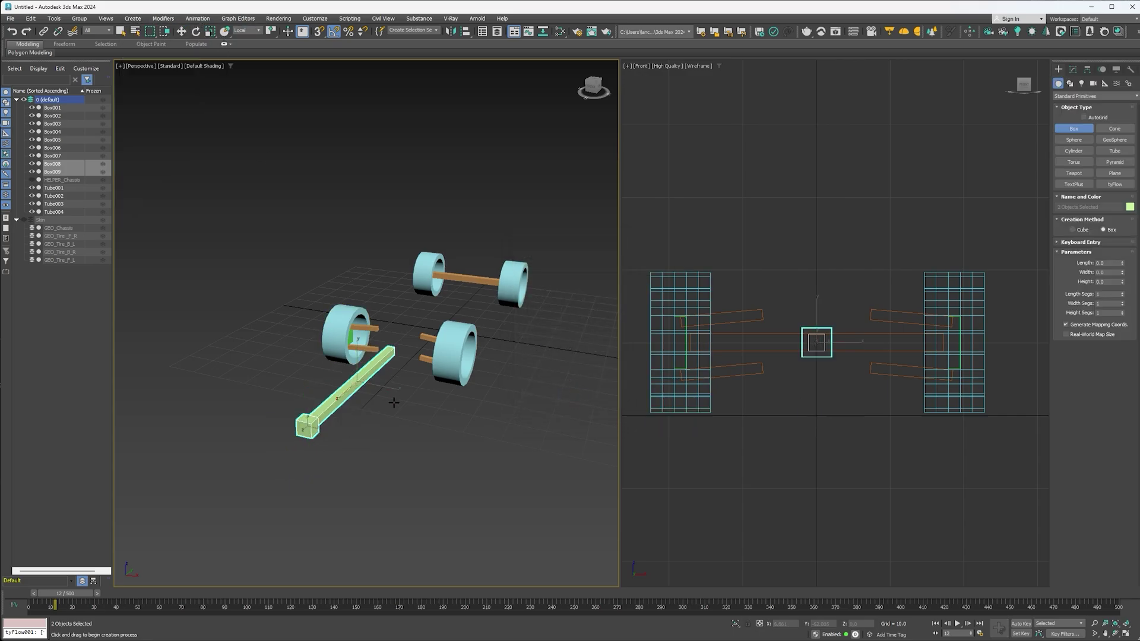
pyautogui.moveTo(398, 404); pyautogui.dragTo(401, 406)
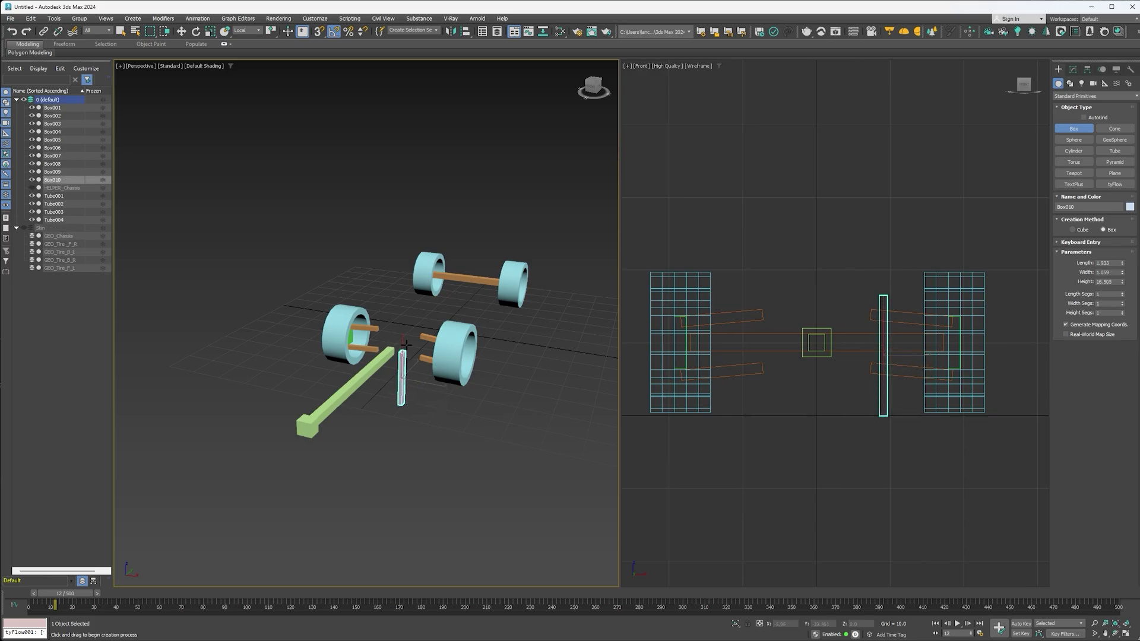
# - Align the thin upright box pivot to pivot with the long box Box008 on X, Y and Z
pyautogui.press('w')
pyautogui.hotkey('alt', 'a')
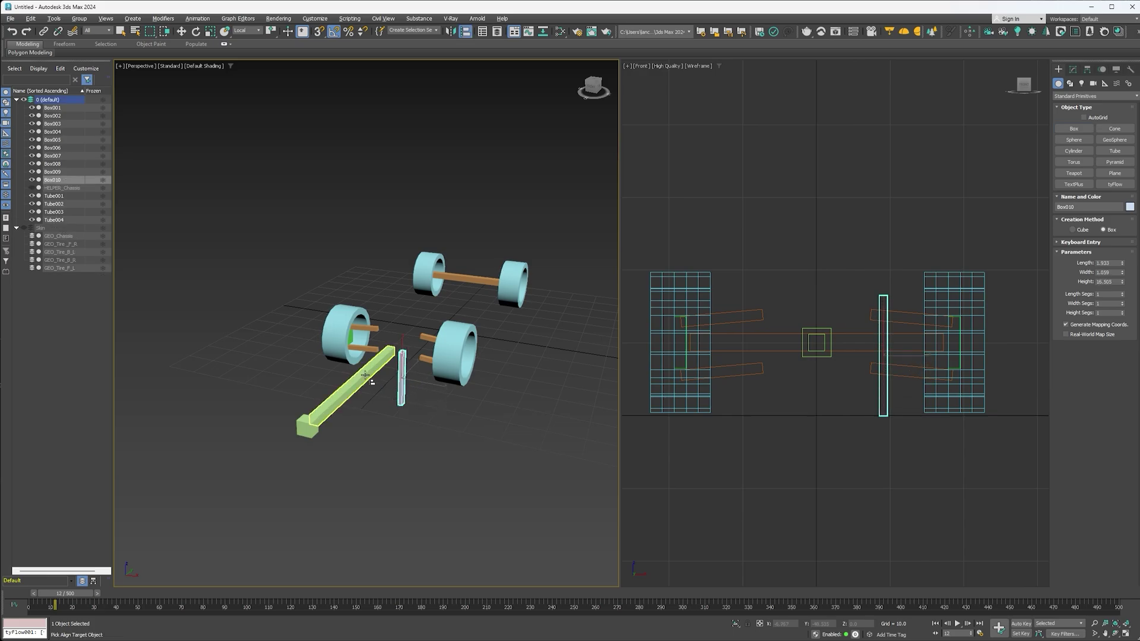
pyautogui.click(371, 371)
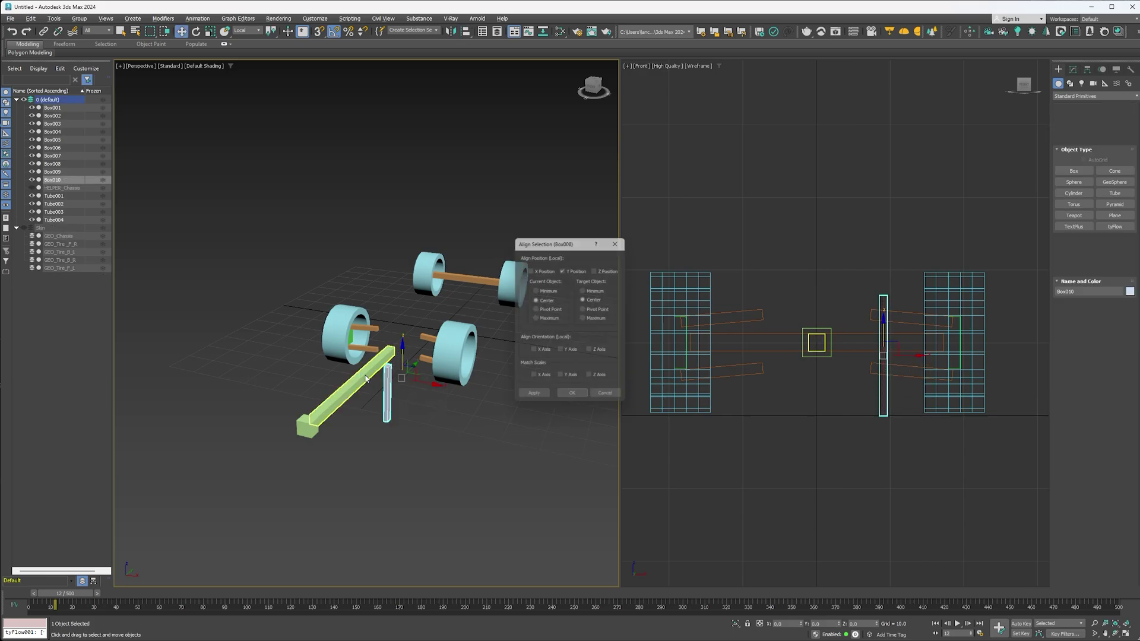
pyautogui.click(536, 270)
pyautogui.click(598, 269)
pyautogui.click(592, 310)
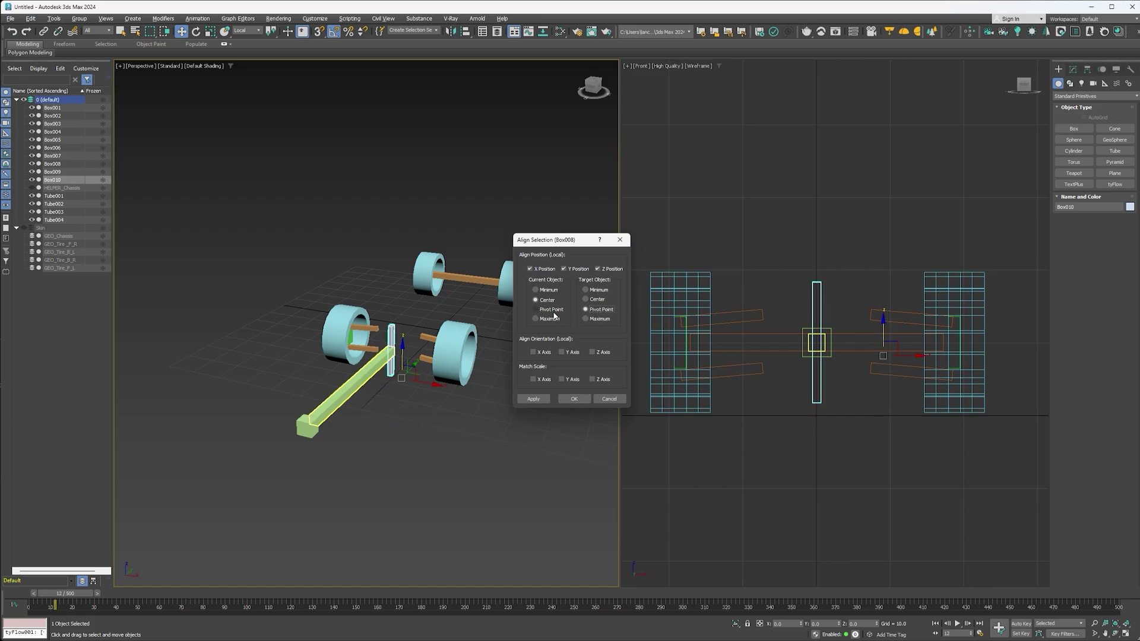
pyautogui.click(551, 310)
pyautogui.click(573, 399)
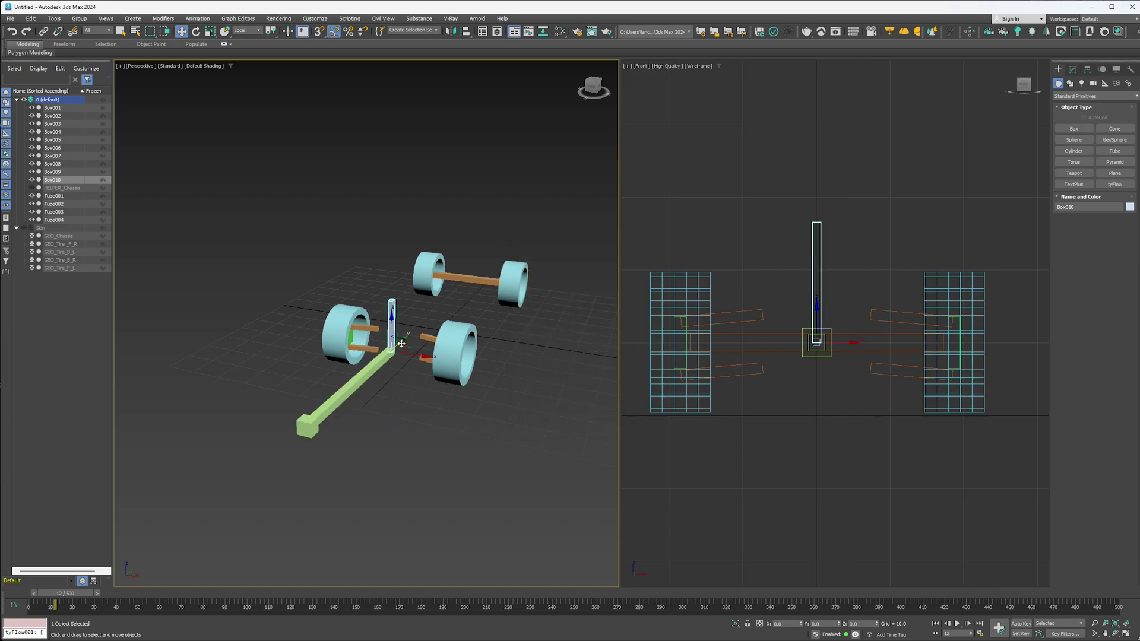
# - Move the thin upright box forward along the long box, adjusting its position in a top view
pyautogui.moveTo(404, 345); pyautogui.dragTo(392, 356)
pyautogui.moveTo(792, 329); pyautogui.dragTo(796, 343, button='middle')
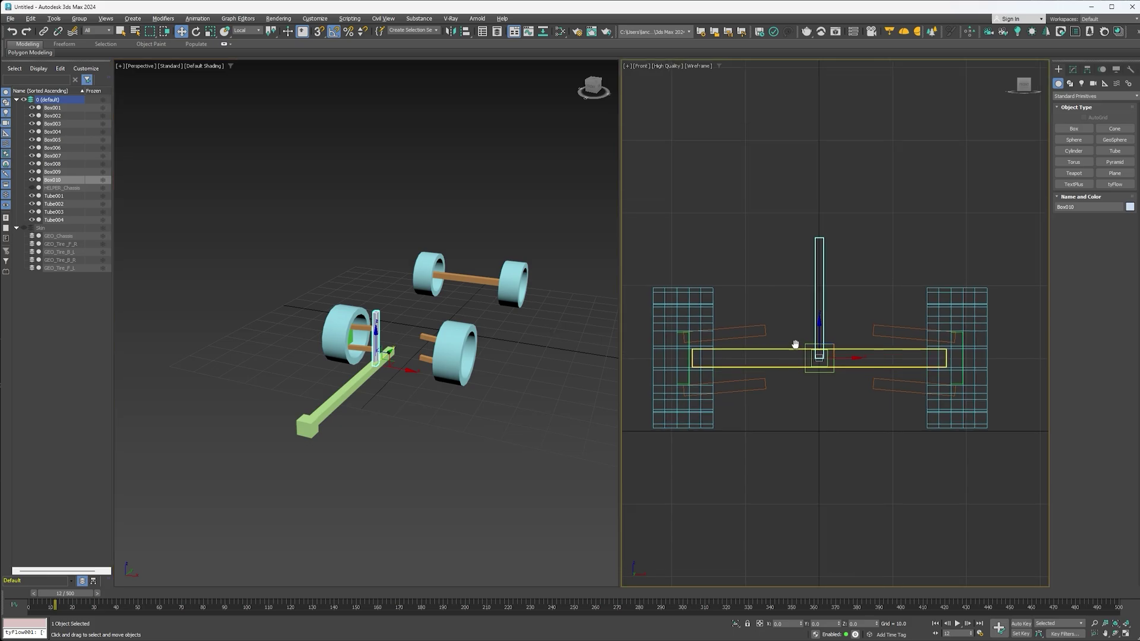
pyautogui.press('t')
pyautogui.moveTo(819, 332); pyautogui.dragTo(817, 311)
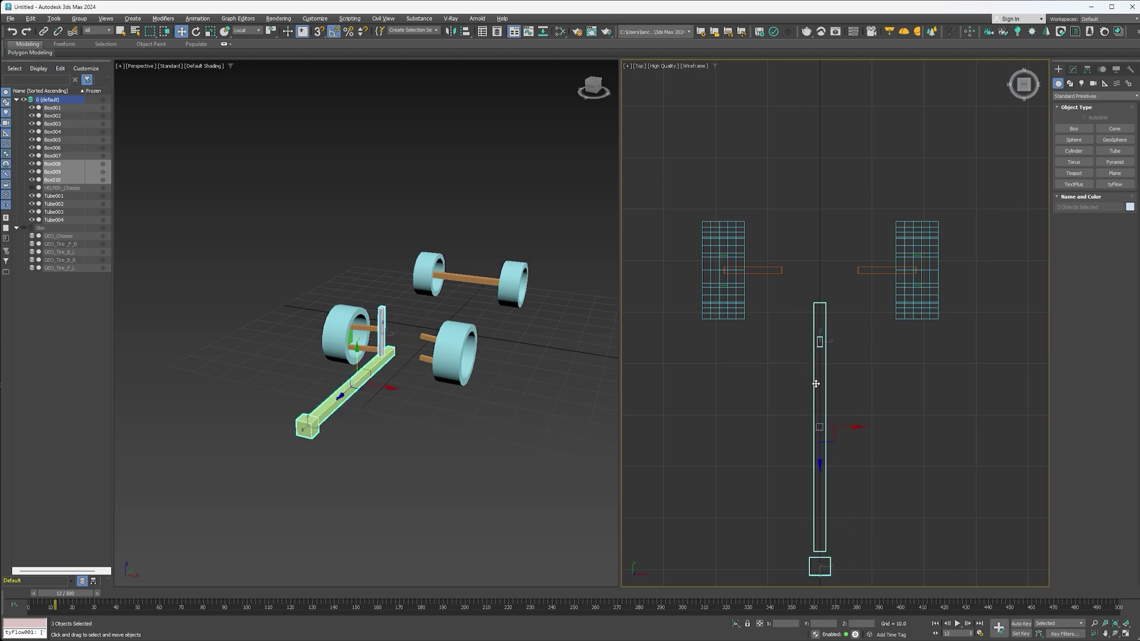
# - Align the long box pivot to pivot with suspension arm Box003 on Z only, and move the block back to its front end
pyautogui.click(846, 422)
pyautogui.click(826, 399)
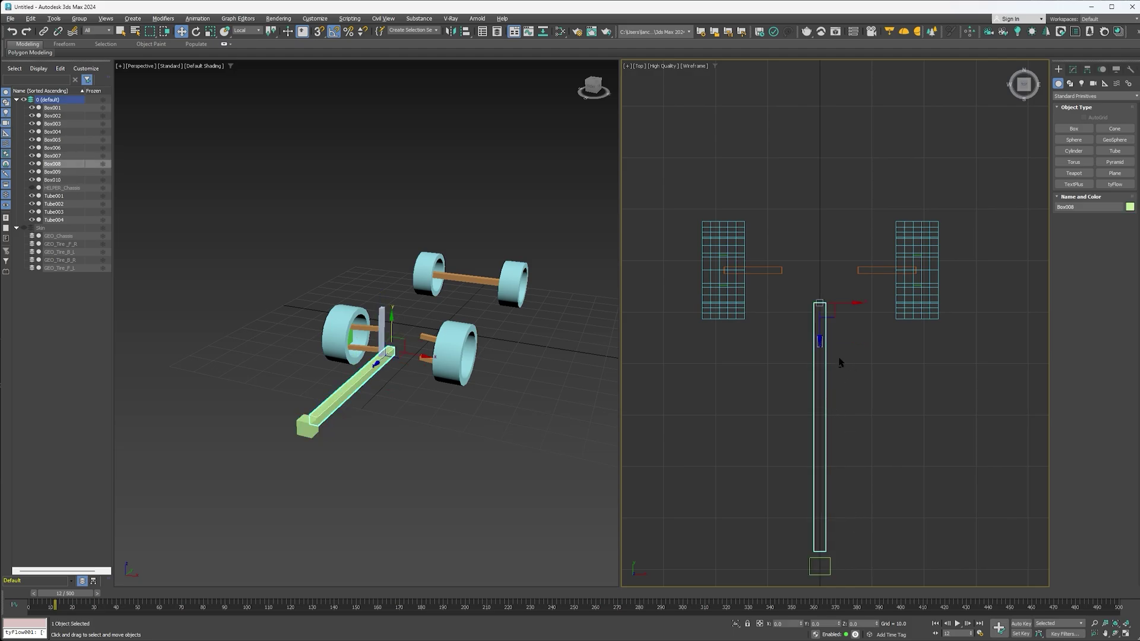
pyautogui.hotkey('alt', 'a')
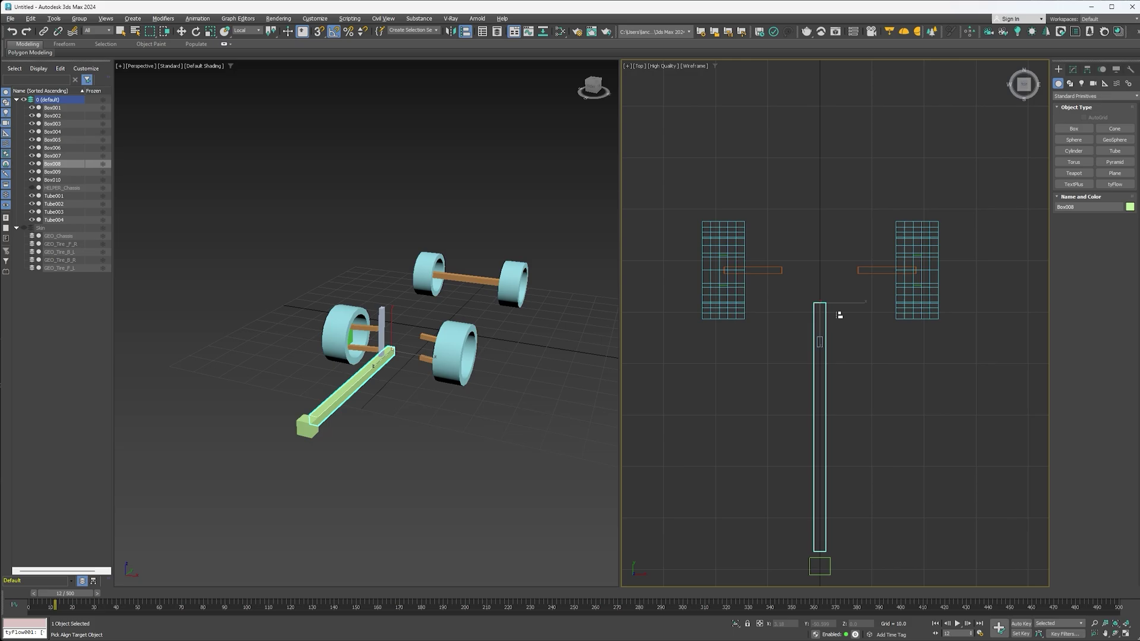
pyautogui.click(771, 268)
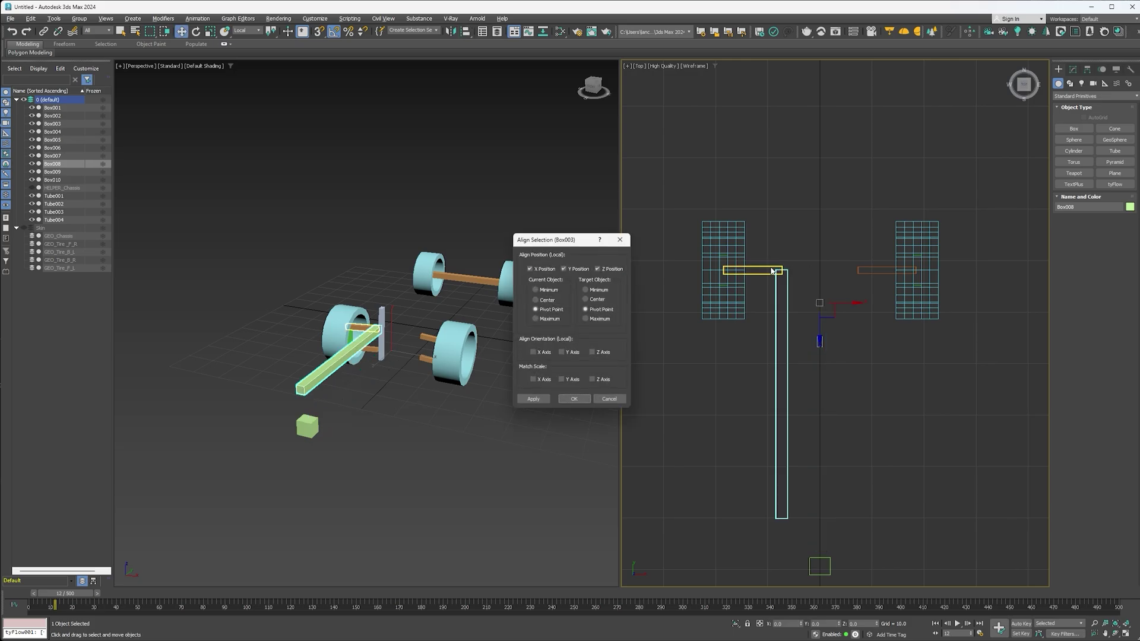
pyautogui.click(530, 269)
pyautogui.click(564, 269)
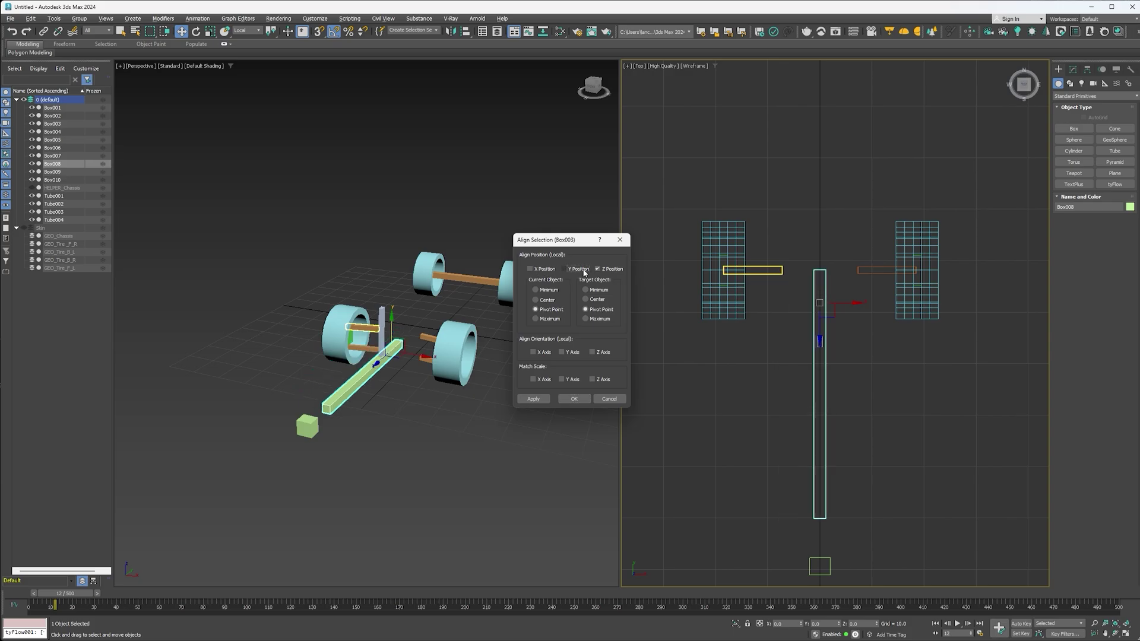
pyautogui.click(574, 398)
pyautogui.click(828, 558)
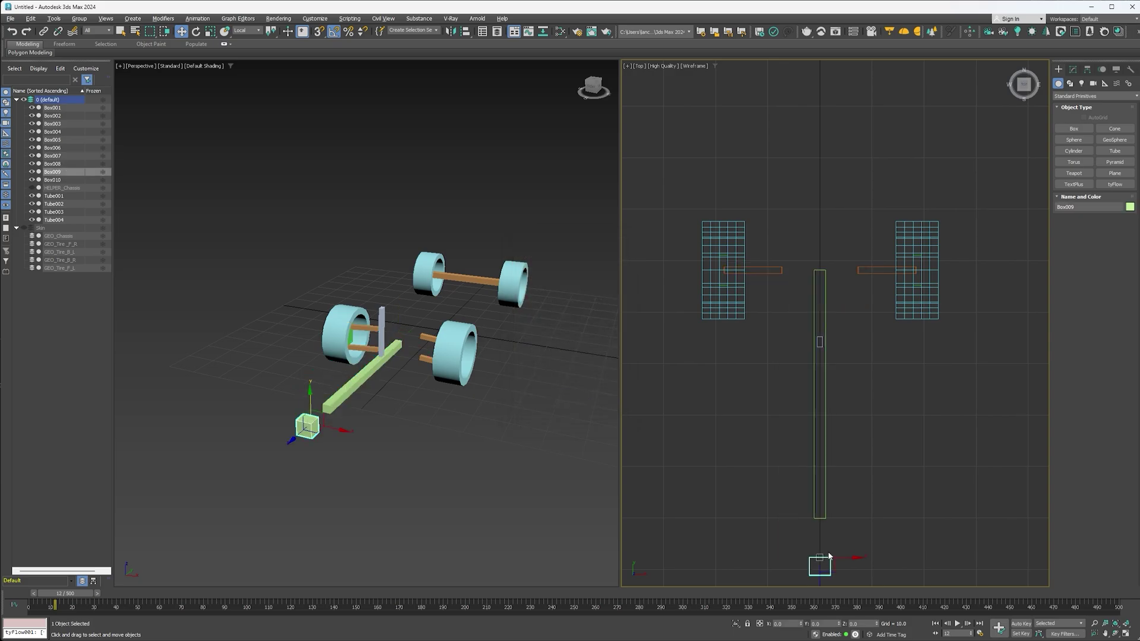
pyautogui.moveTo(828, 558); pyautogui.dragTo(823, 534)
# - Rotate the thin upright box flat across the vehicle, and clone it as one copy rotated 180 degrees to the opposite side
pyautogui.click(819, 343)
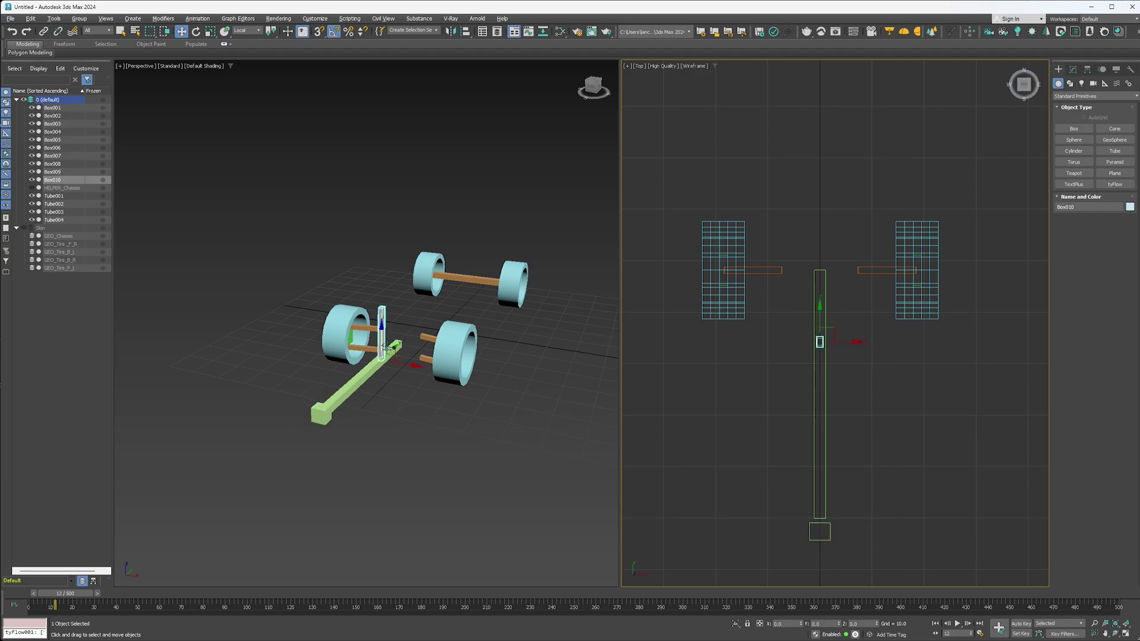
pyautogui.scroll(4, 388, 350)
pyautogui.press('e')
pyautogui.moveTo(410, 363)
pyautogui.mouseDown()
pyautogui.moveTo(426, 386)
pyautogui.moveTo(350, 297)
pyautogui.moveTo(296, 338)
pyautogui.moveTo(287, 329)
pyautogui.mouseUp()
pyautogui.scroll(3, 859, 340)
pyautogui.rightClick(859, 343)
pyautogui.click(572, 364)
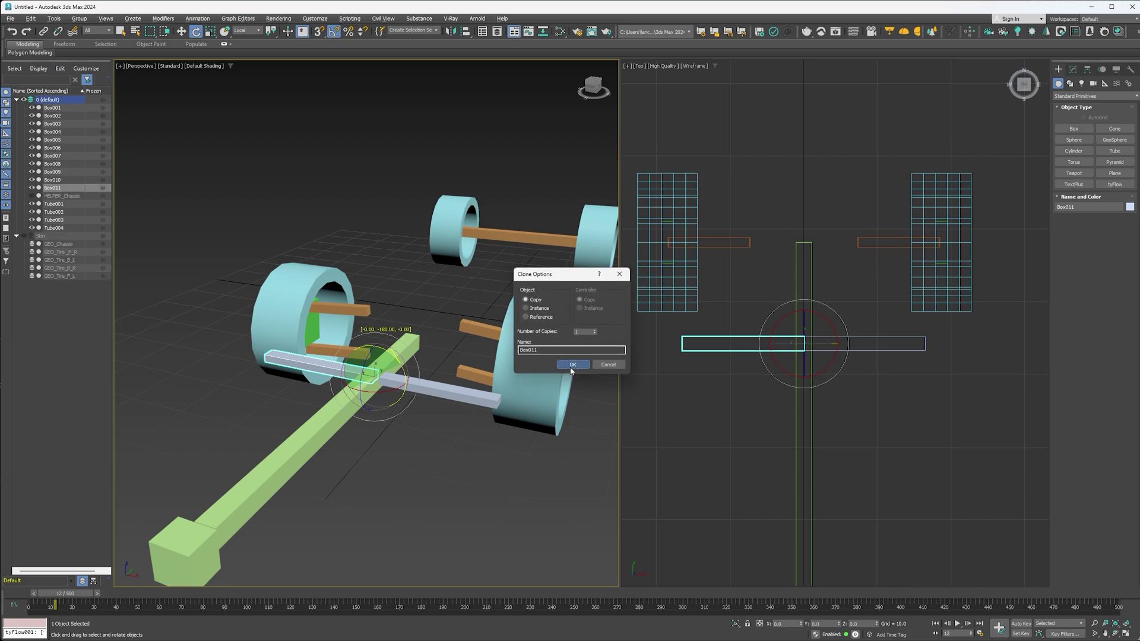
# - Spread the two crosswise boxes apart to leave a gap at the centre, and move both back between the front tubes
pyautogui.keyDown('ctrl'); pyautogui.click(421, 388); pyautogui.keyUp('ctrl')
pyautogui.press('w')
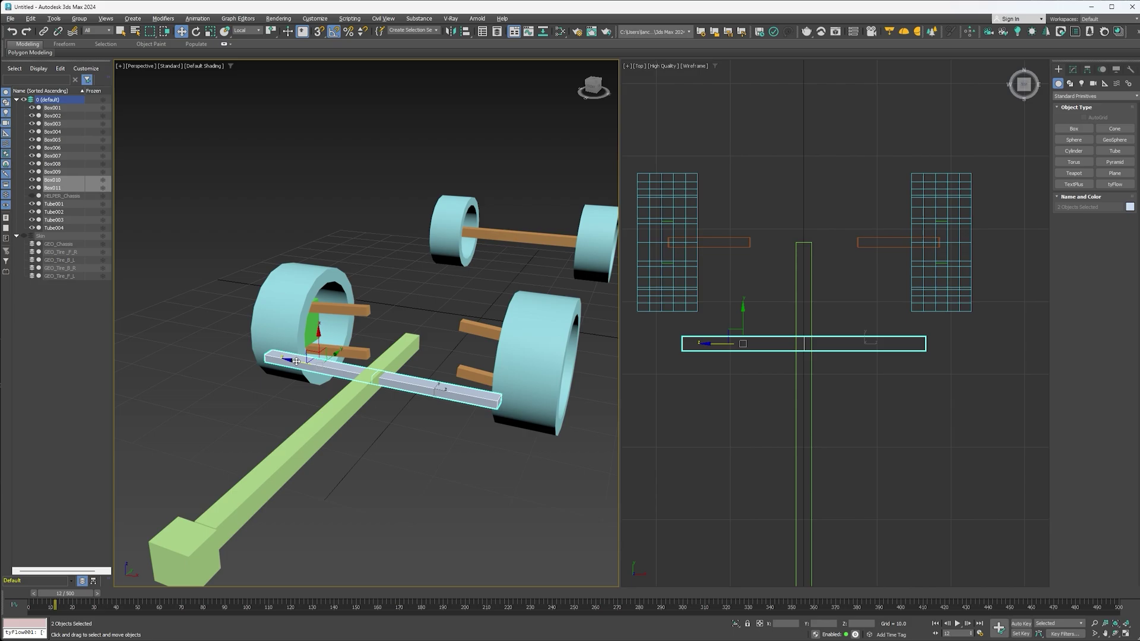
pyautogui.moveTo(295, 360); pyautogui.dragTo(286, 360)
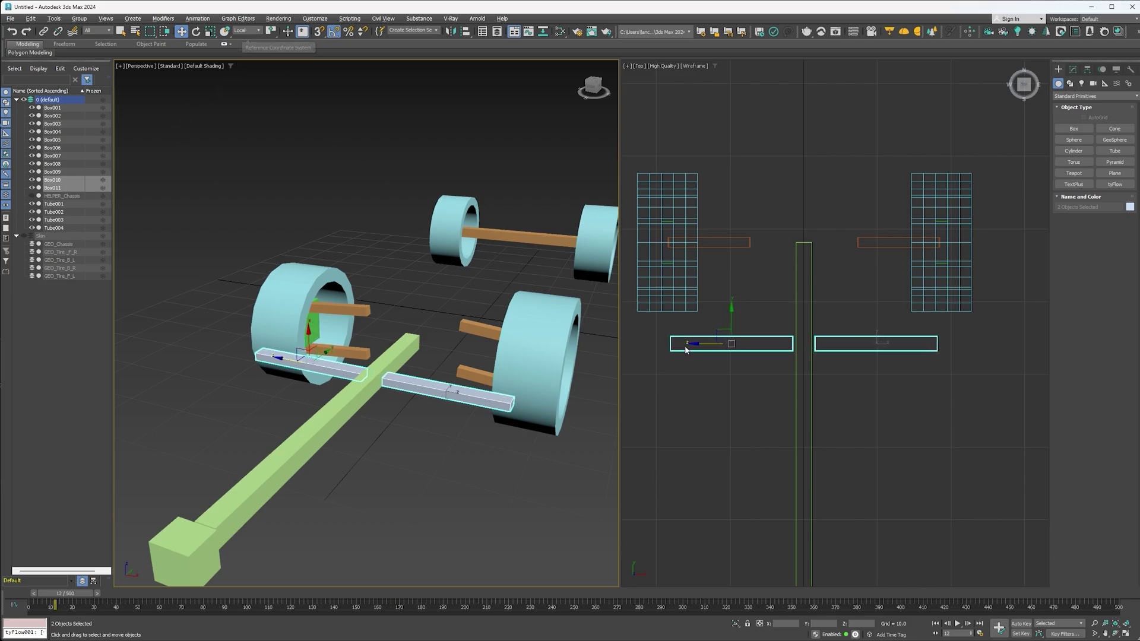
pyautogui.click(732, 325)
pyautogui.moveTo(731, 319); pyautogui.dragTo(747, 293)
# - Rotate the two crosswise boxes so their outer ends angle symmetrically back toward the tire centres
pyautogui.press('e')
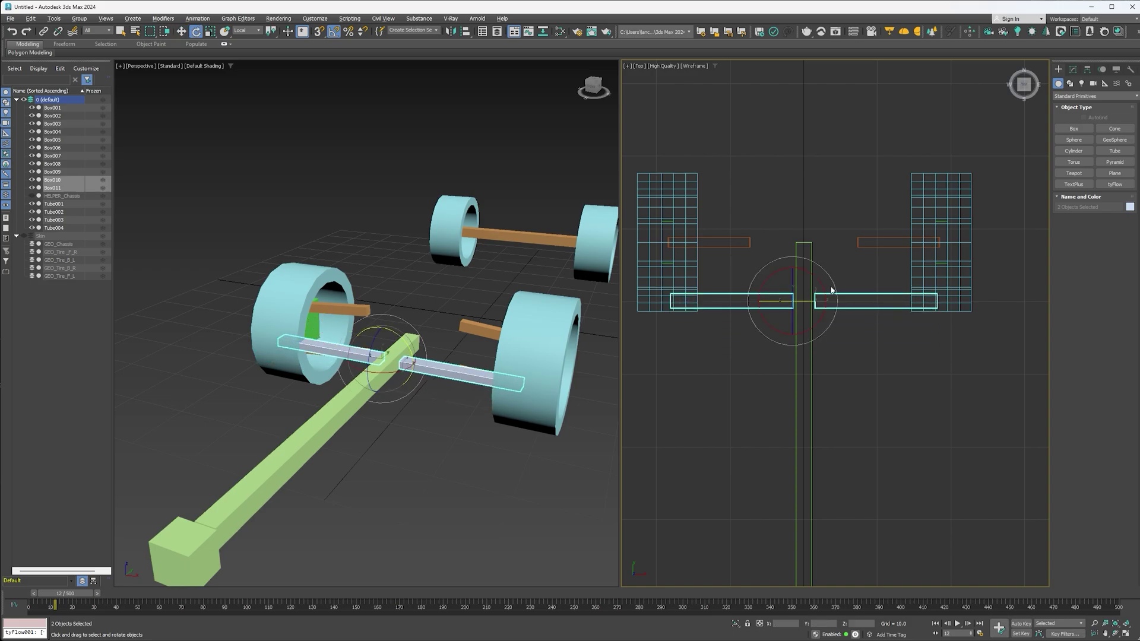
pyautogui.moveTo(819, 286); pyautogui.dragTo(823, 290)
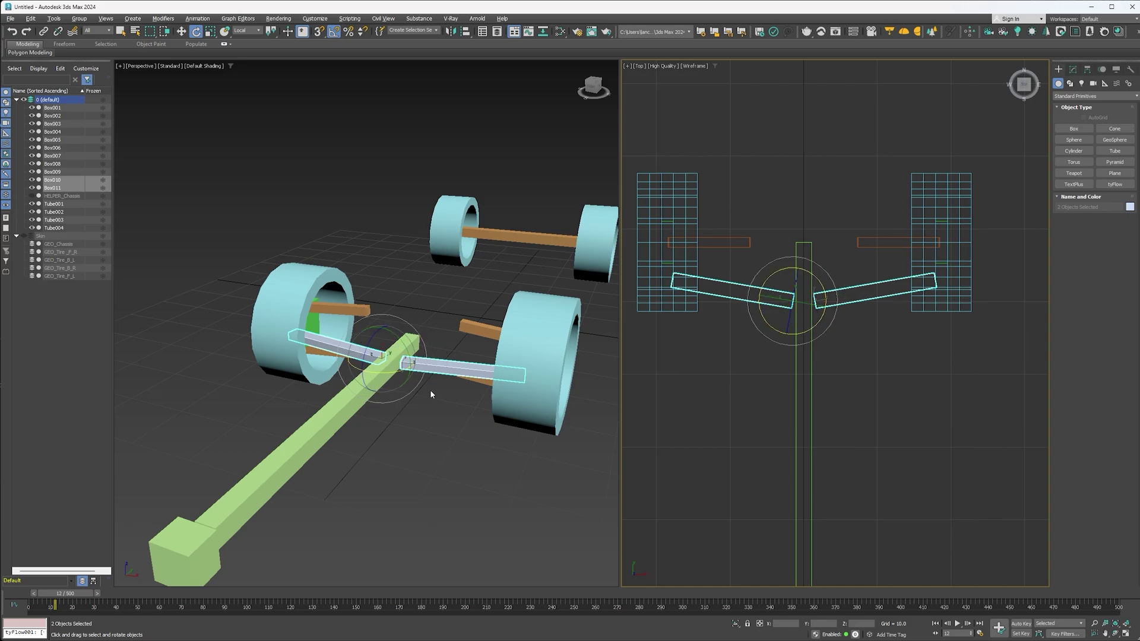
pyautogui.moveTo(429, 390)
pyautogui.keyDown('alt'); pyautogui.mouseDown(button='middle')
pyautogui.moveTo(380, 402)
pyautogui.moveTo(450, 389)
pyautogui.mouseUp(button='middle'); pyautogui.keyUp('alt')
pyautogui.scroll(-3, 451, 389)
pyautogui.click(537, 403)
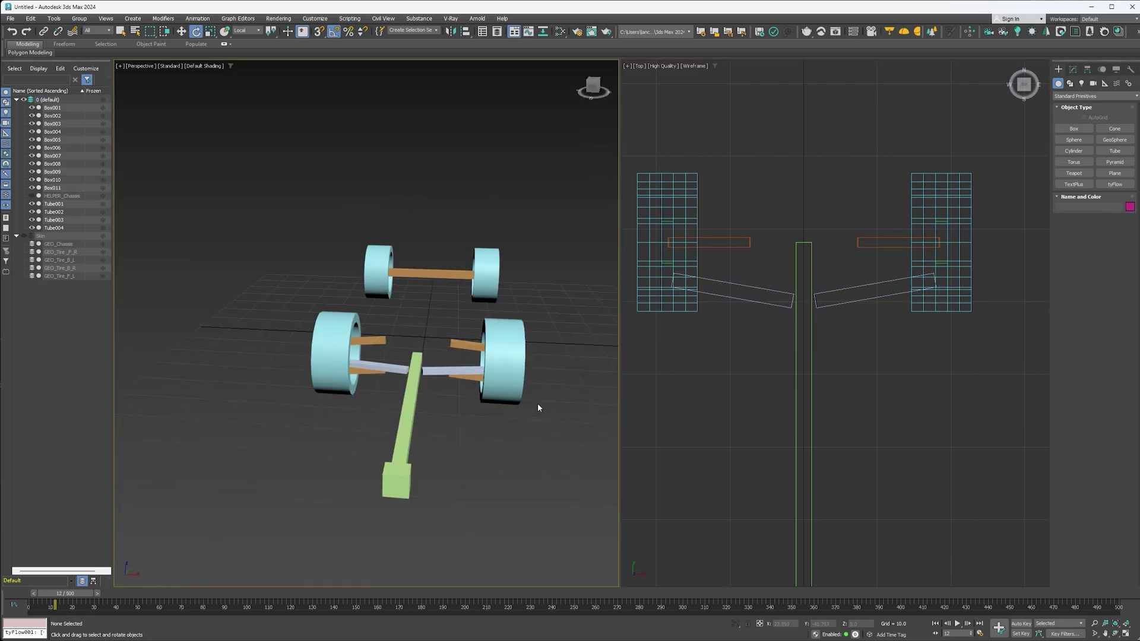
# - Create a tyFlow tyBind helper in the perspective view and set its icon size to 3.9
pyautogui.keyDown('alt'); pyautogui.moveTo(537, 404); pyautogui.dragTo(478, 386, button='middle'); pyautogui.keyUp('alt')
pyautogui.scroll(4, 345, 305)
pyautogui.scroll(3, 344, 305)
pyautogui.keyDown('alt'); pyautogui.moveTo(344, 304); pyautogui.dragTo(506, 350, button='middle'); pyautogui.keyUp('alt')
pyautogui.click(411, 304)
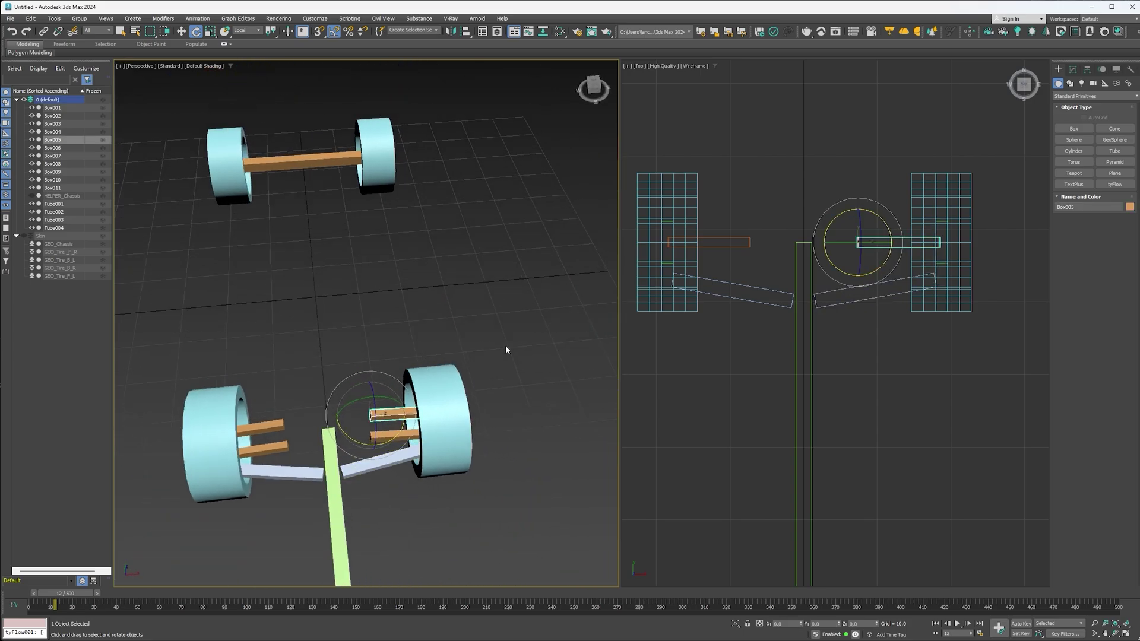
pyautogui.click(1103, 83)
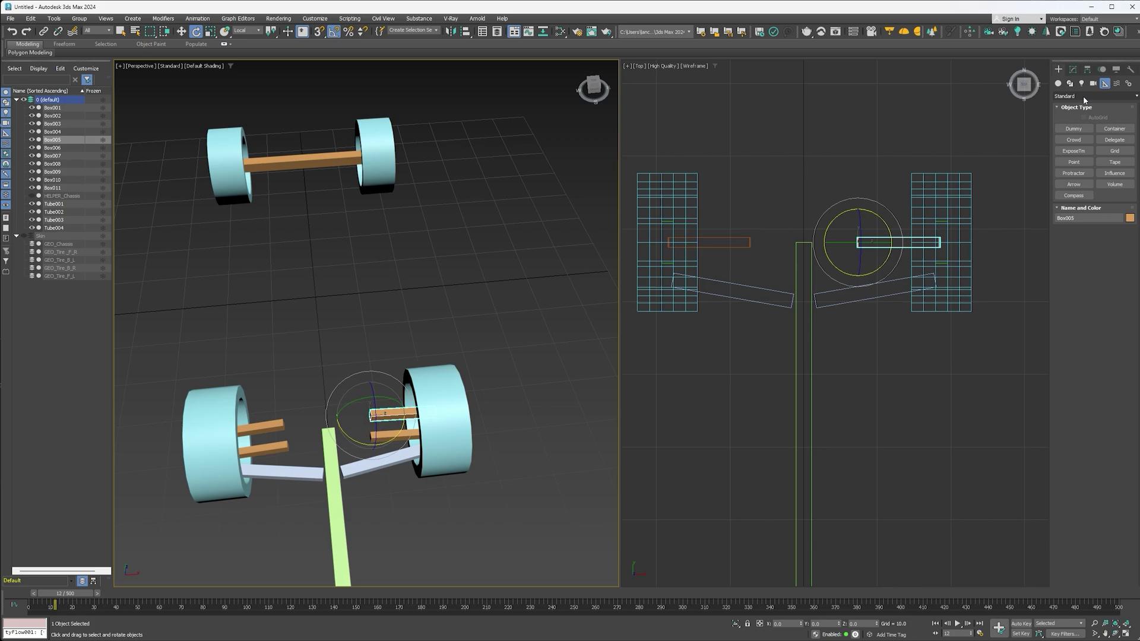
pyautogui.click(1087, 96)
pyautogui.click(1068, 195)
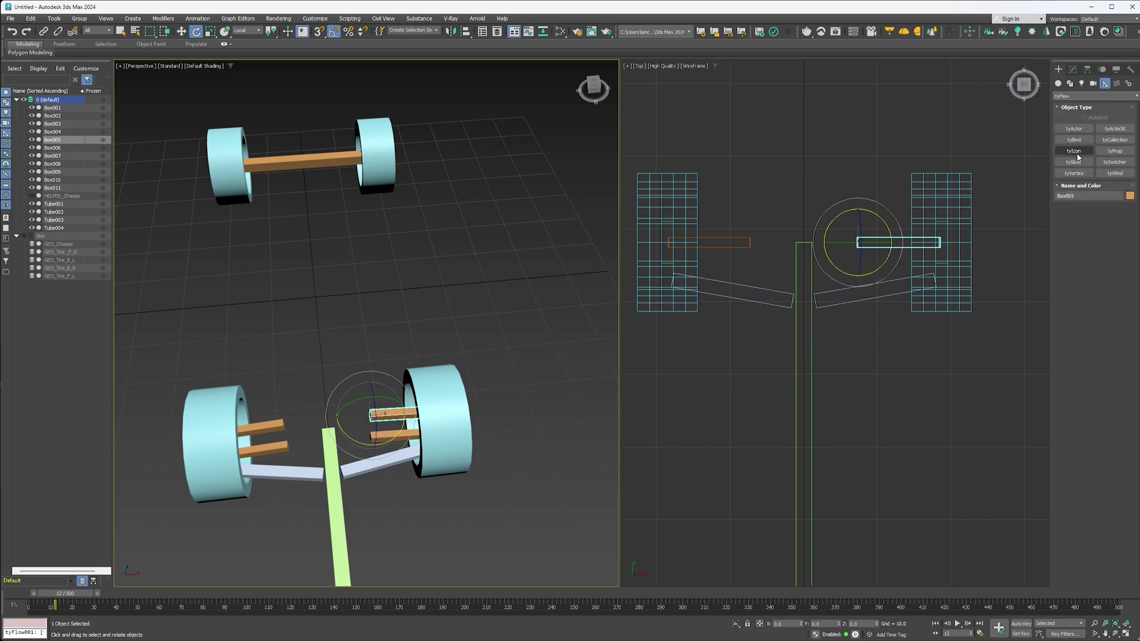
pyautogui.click(1073, 139)
pyautogui.click(1072, 69)
pyautogui.keyDown('alt'); pyautogui.moveTo(451, 357); pyautogui.dragTo(430, 359, button='middle'); pyautogui.keyUp('alt')
pyautogui.moveTo(1127, 296); pyautogui.dragTo(1127, 332)
pyautogui.press('w')
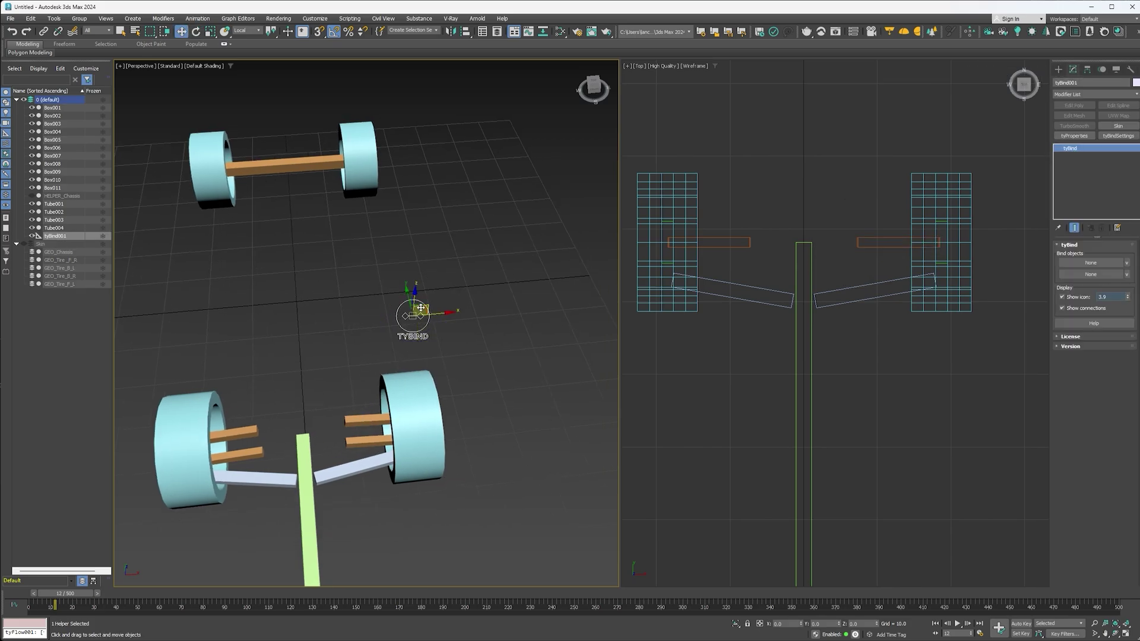
# - Move the tyBind helper out beside the truck and clone it 19 times in a row running along the vehicle
pyautogui.moveTo(428, 306); pyautogui.dragTo(504, 456)
pyautogui.keyDown('shift'); pyautogui.moveTo(498, 446); pyautogui.dragTo(496, 422); pyautogui.keyUp('shift')
pyautogui.click(575, 364)
# - Align tyBind020 to the centre of rear tire Tube002, and tyBind019 to the centre of the opposite rear tire
pyautogui.moveTo(510, 190)
pyautogui.keyDown('alt'); pyautogui.mouseDown(button='middle')
pyautogui.moveTo(423, 176)
pyautogui.moveTo(438, 214)
pyautogui.mouseUp(button='middle'); pyautogui.keyUp('alt')
pyautogui.hotkey('alt', 'a')
pyautogui.click(388, 219)
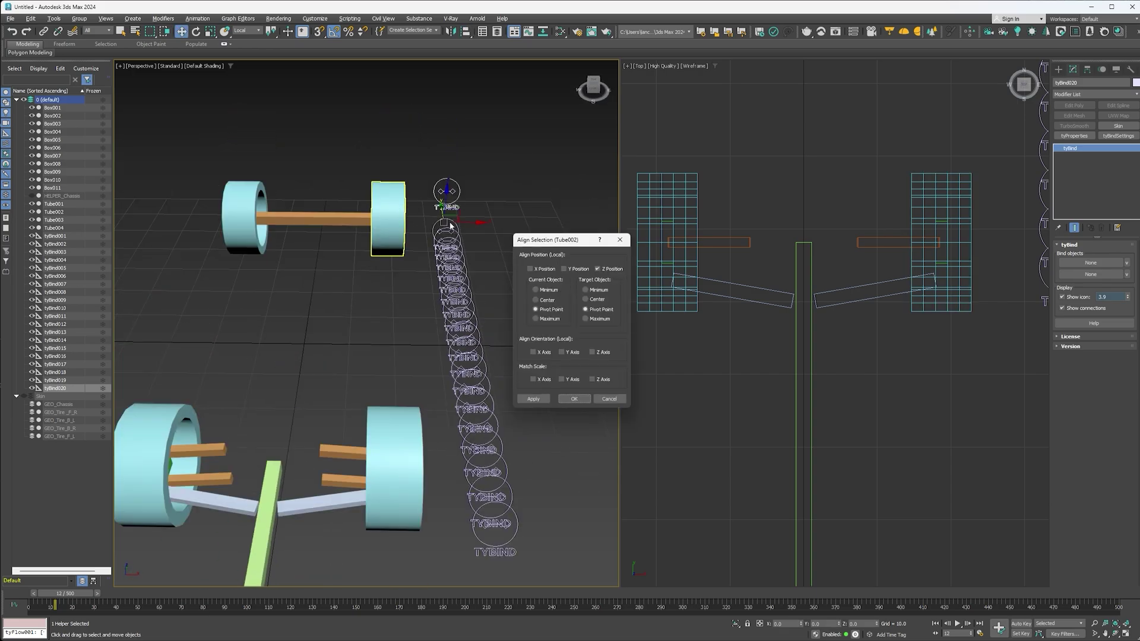
pyautogui.click(585, 299)
pyautogui.click(574, 399)
pyautogui.click(446, 245)
pyautogui.hotkey('alt', 'a')
pyautogui.click(243, 215)
pyautogui.click(573, 399)
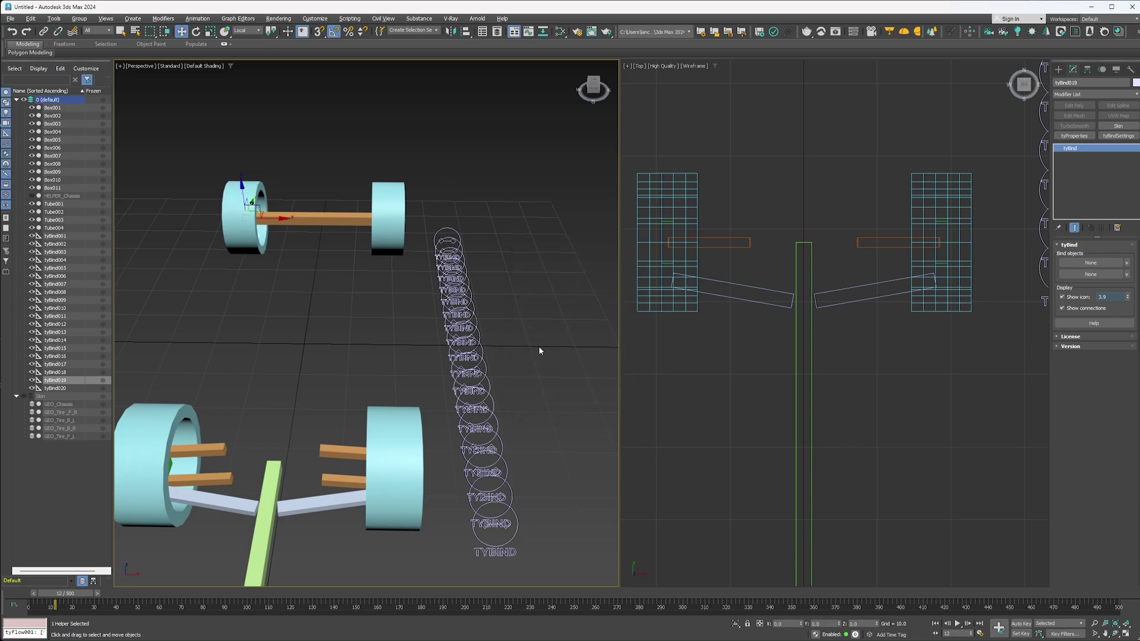
# - Align tyBind018 to the centre of front tire Tube001, and tyBind004 to the centre of the opposite front tire, on X, Y and Z
pyautogui.click(452, 236)
pyautogui.hotkey('alt', 'a')
pyautogui.click(418, 432)
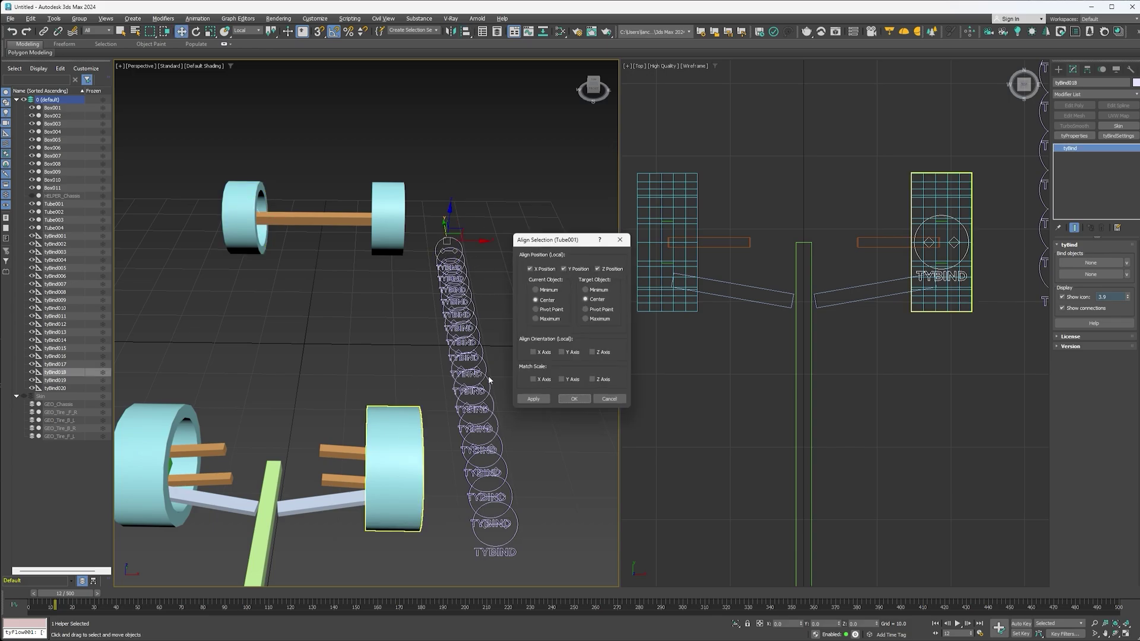
pyautogui.click(574, 398)
pyautogui.keyDown('alt'); pyautogui.moveTo(443, 343); pyautogui.dragTo(383, 330, button='middle'); pyautogui.keyUp('alt')
pyautogui.click(55, 260)
pyautogui.hotkey('alt', 'a')
pyautogui.click(267, 356)
pyautogui.click(570, 399)
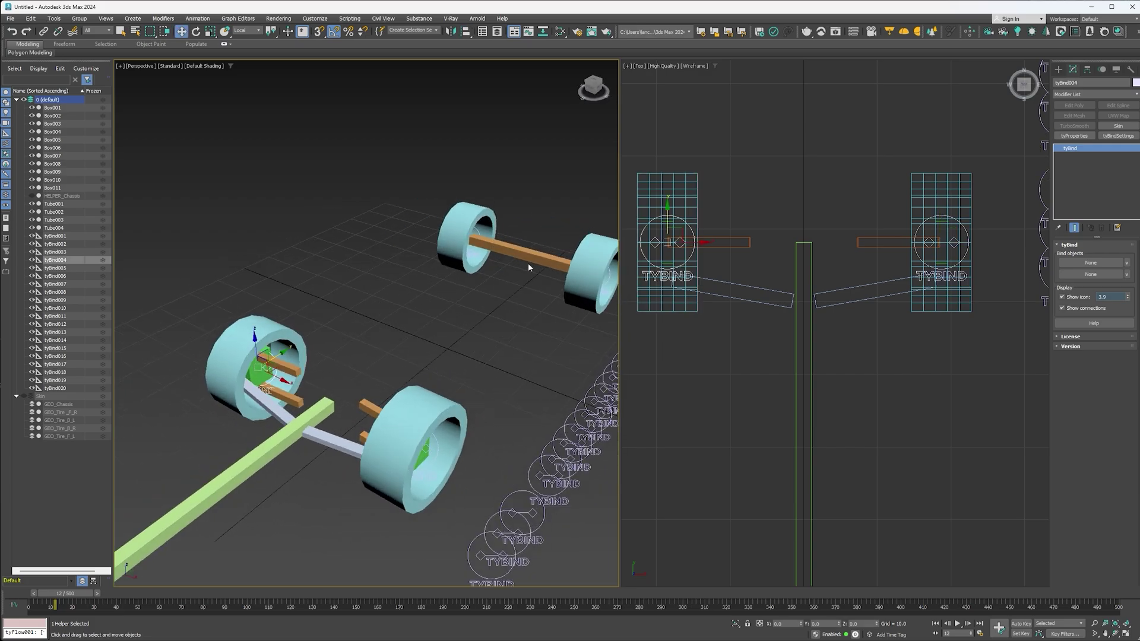
# - Bind tyBind004 and tyBind018 to their front tires and the green blocks inside them
pyautogui.click(1091, 265)
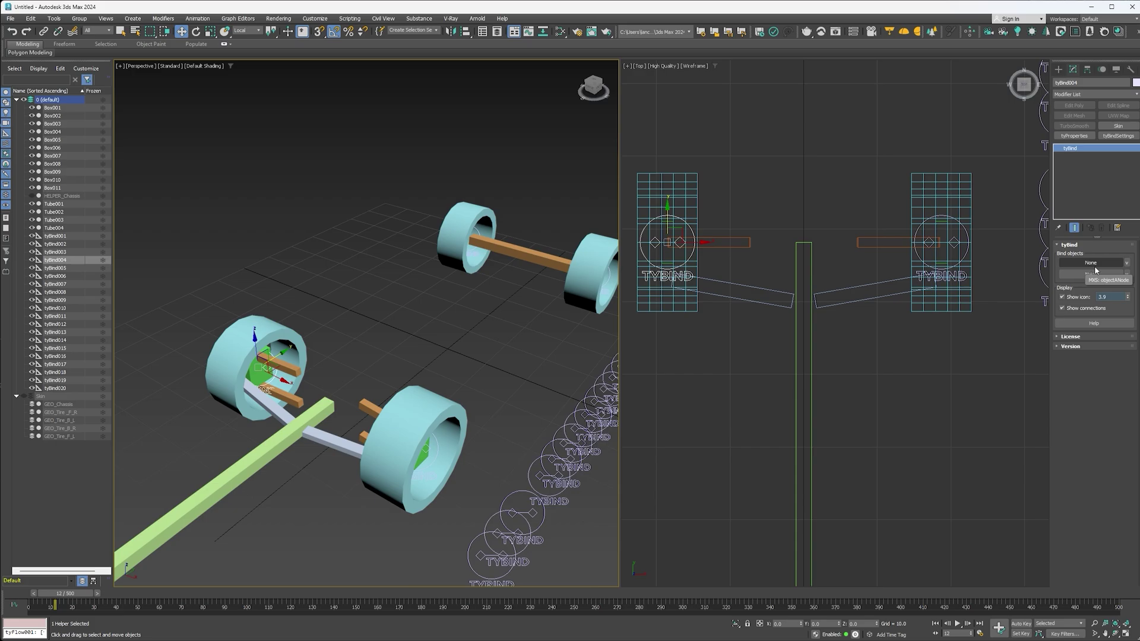
pyautogui.click(1092, 275)
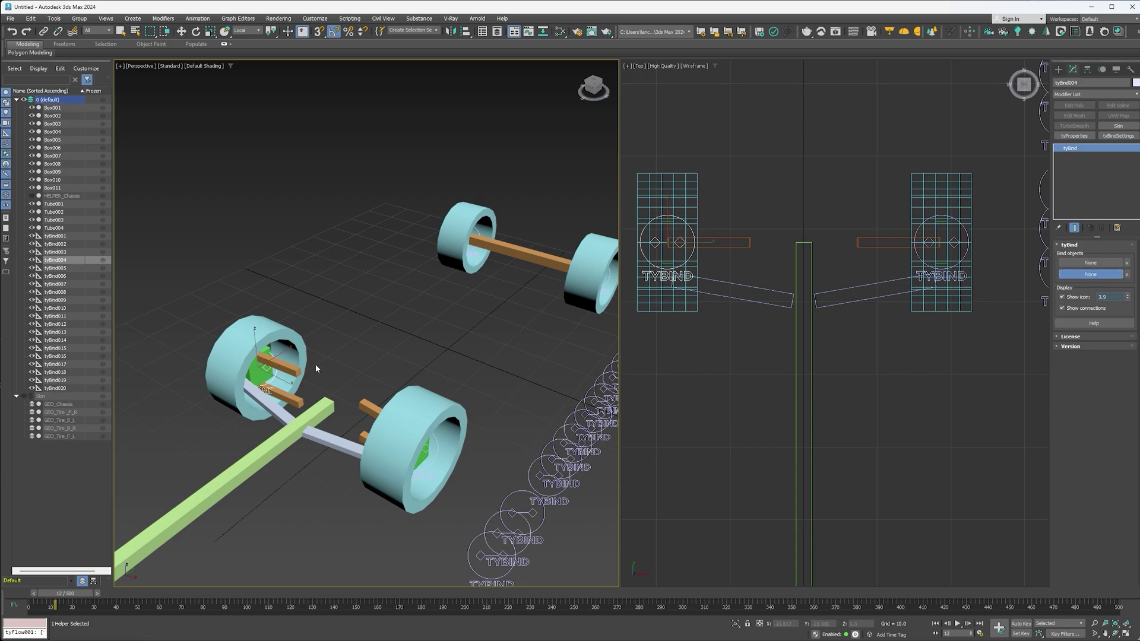
pyautogui.click(267, 335)
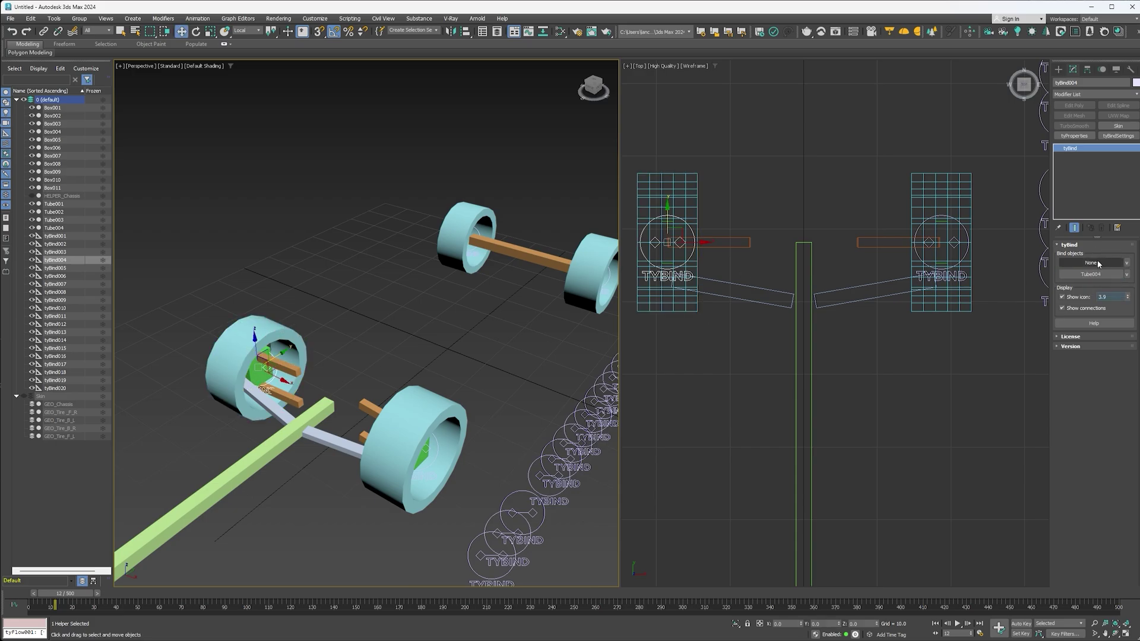
pyautogui.press('w')
pyautogui.moveTo(461, 389); pyautogui.dragTo(415, 350, button='middle')
pyautogui.click(368, 392)
pyautogui.click(1090, 274)
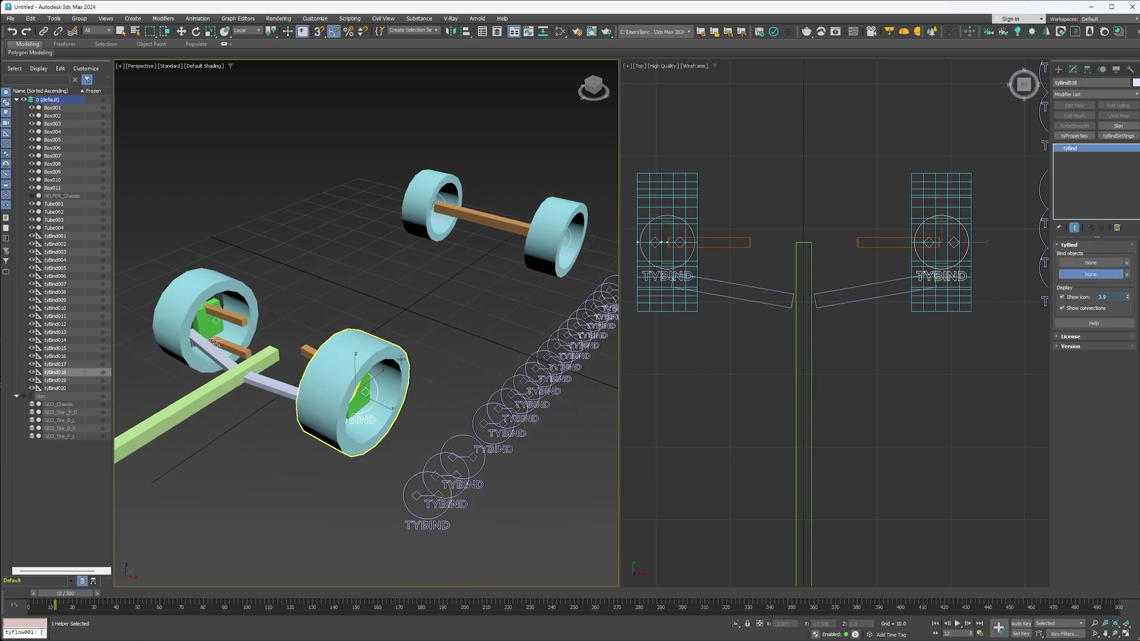
pyautogui.click(397, 383)
pyautogui.click(360, 392)
# - Bind tyBind020 and tyBind019 to rear axle Box007 and their respective rear tires
pyautogui.moveTo(444, 306); pyautogui.dragTo(411, 332, button='middle')
pyautogui.click(541, 257)
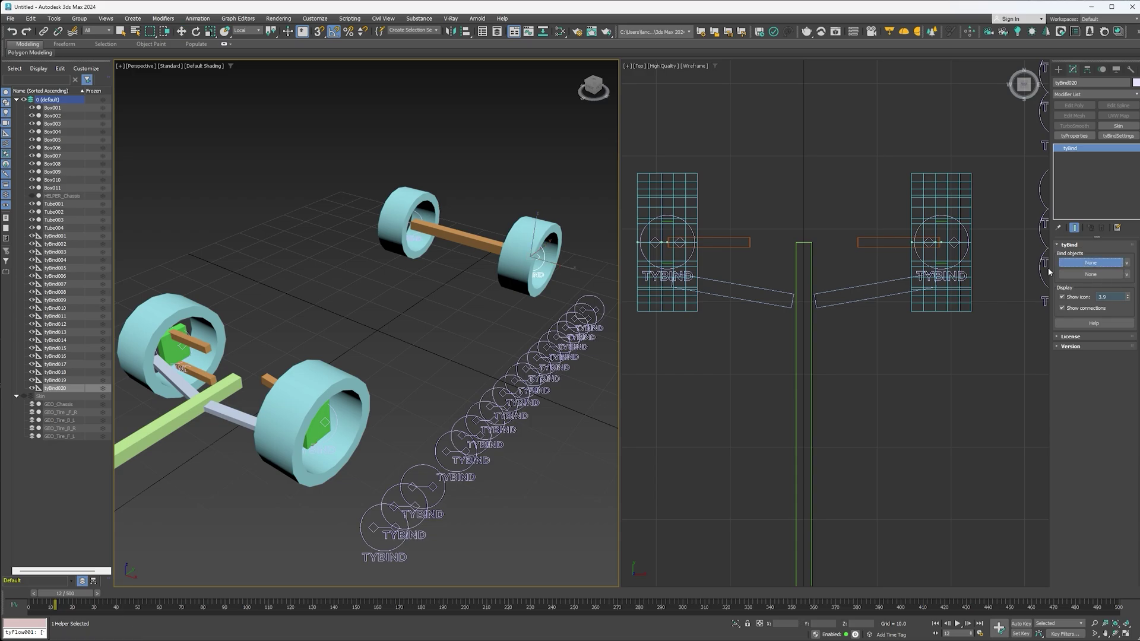
pyautogui.click(1091, 262)
pyautogui.click(457, 239)
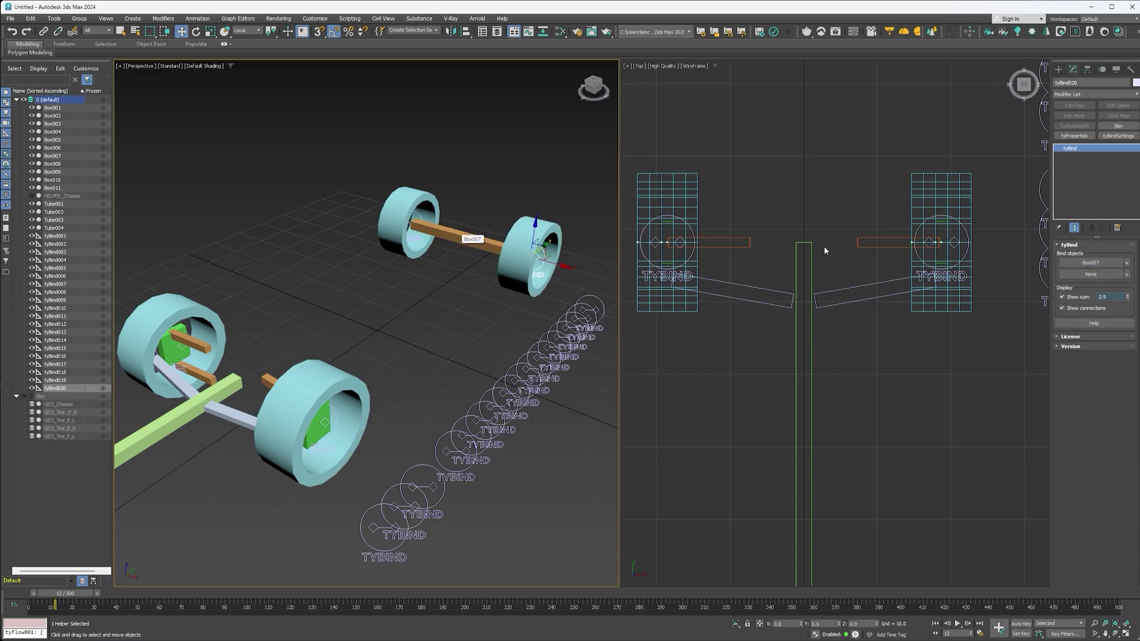
pyautogui.press('w')
pyautogui.click(415, 222)
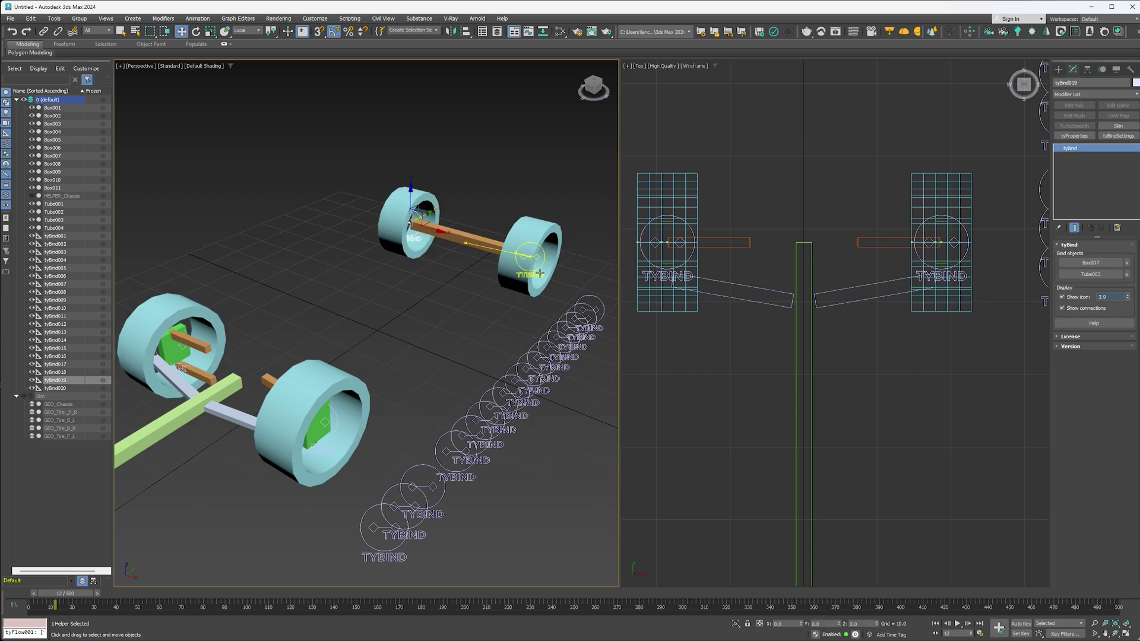
# - Add one shared tyBindSettings modifier to all four wheel helpers, tyBind004, tyBind018, tyBind019 and tyBind020
pyautogui.keyDown('ctrl'); pyautogui.click(542, 265); pyautogui.keyUp('ctrl')
pyautogui.keyDown('ctrl'); pyautogui.click(326, 423); pyautogui.keyUp('ctrl')
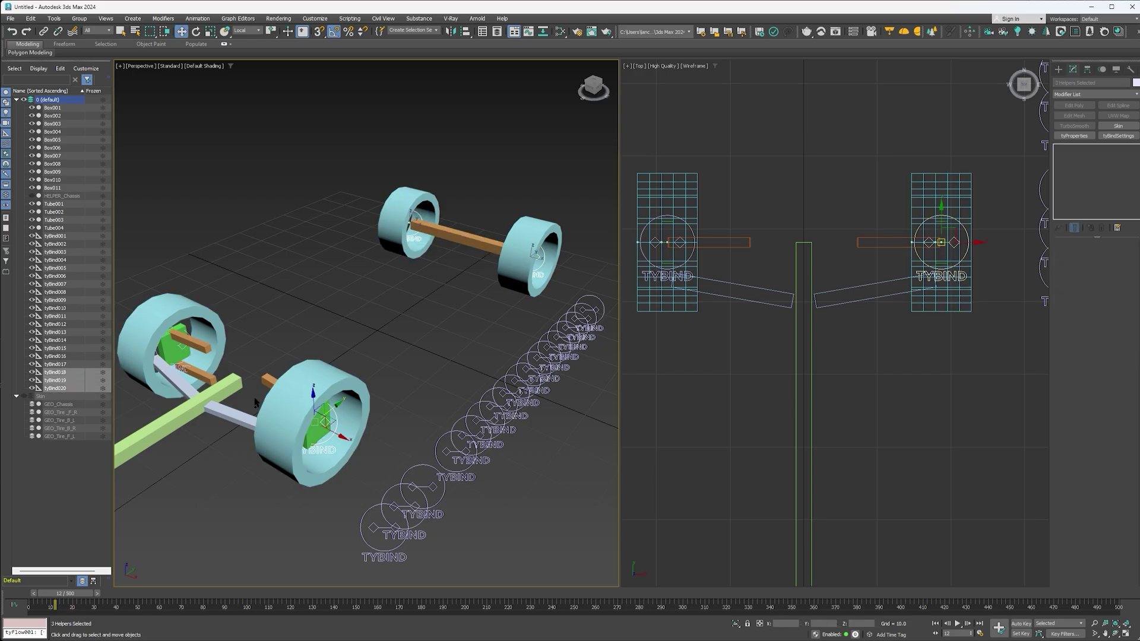
pyautogui.keyDown('ctrl'); pyautogui.click(175, 341); pyautogui.keyUp('ctrl')
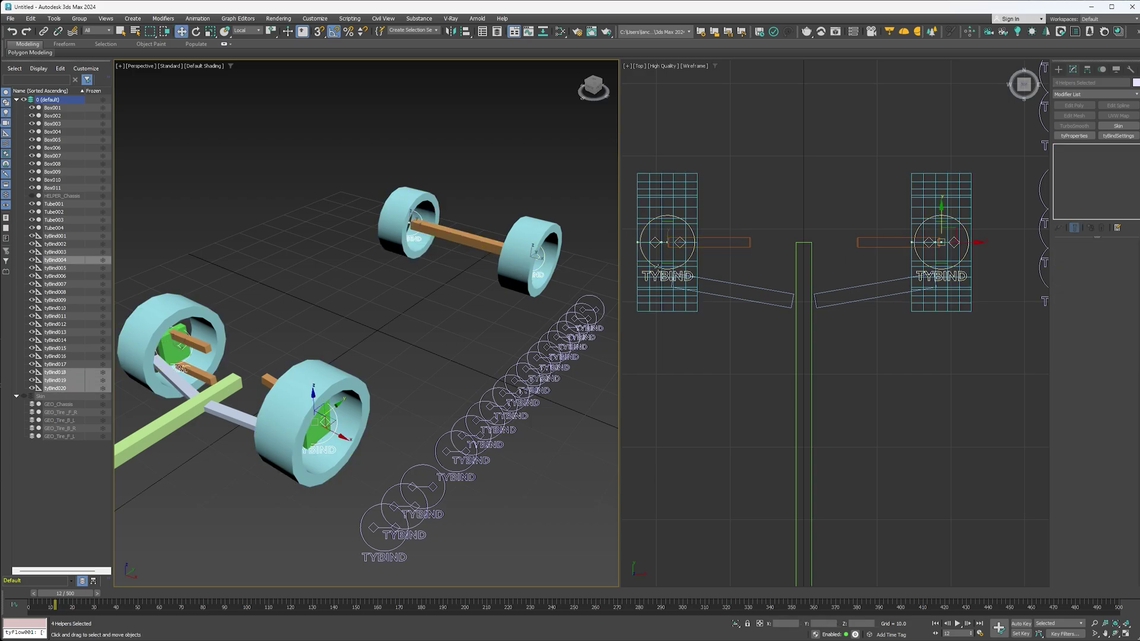
pyautogui.click(1095, 94)
pyautogui.scroll(-4, 1106, 428)
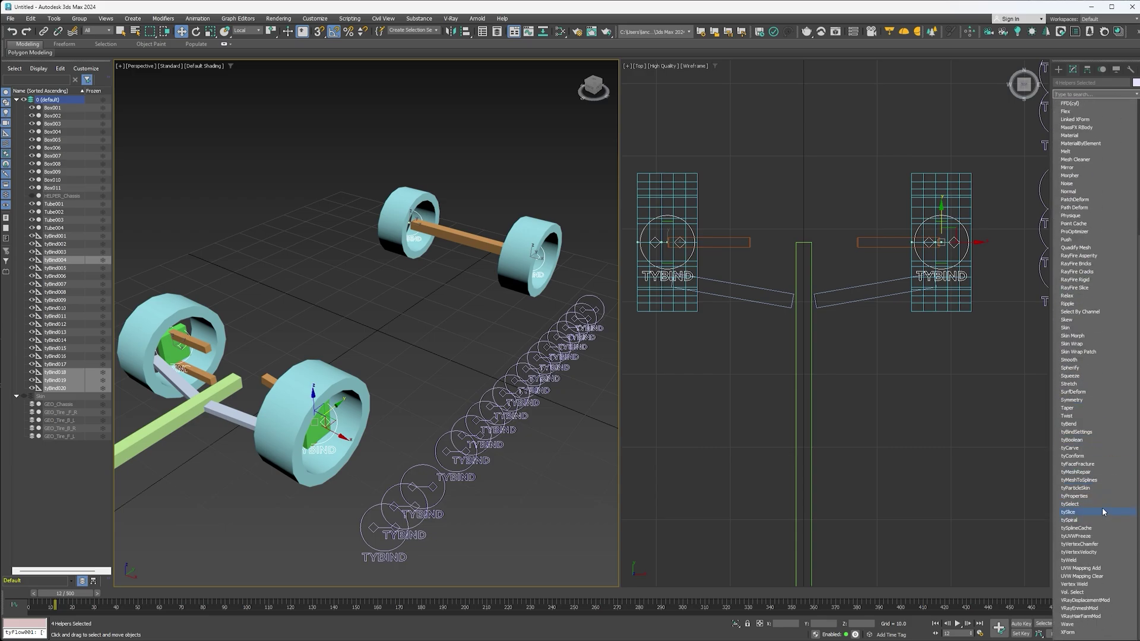
pyautogui.click(1077, 432)
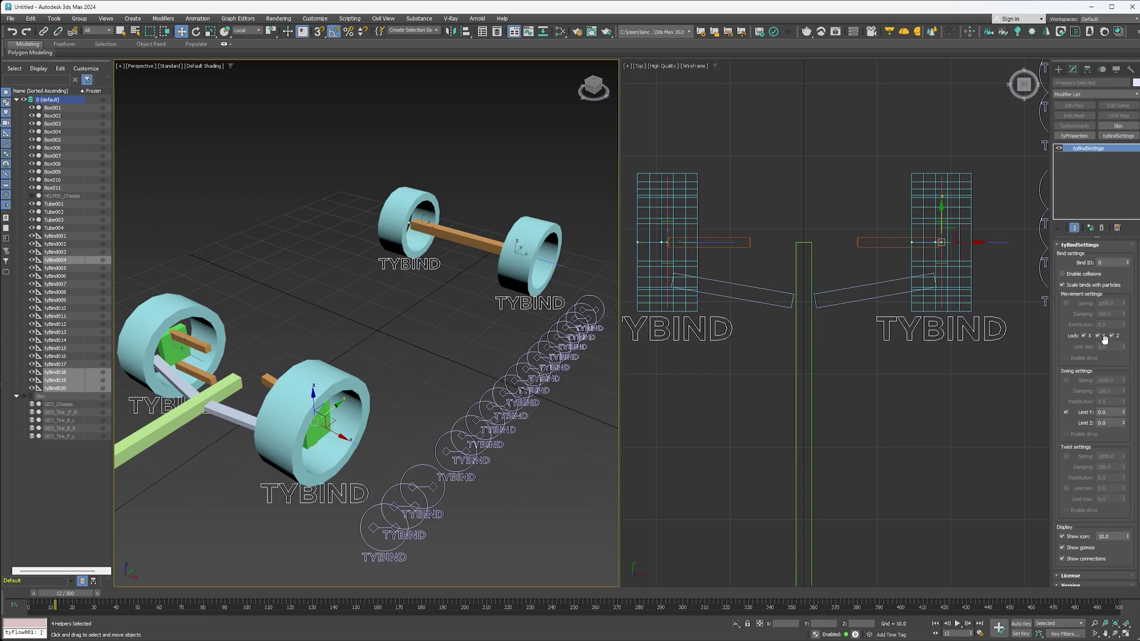
# - Resize the display icons in the wheel helpers' tyBindSettings, and turn off Show icon
pyautogui.moveTo(1061, 339); pyautogui.dragTo(1068, 285)
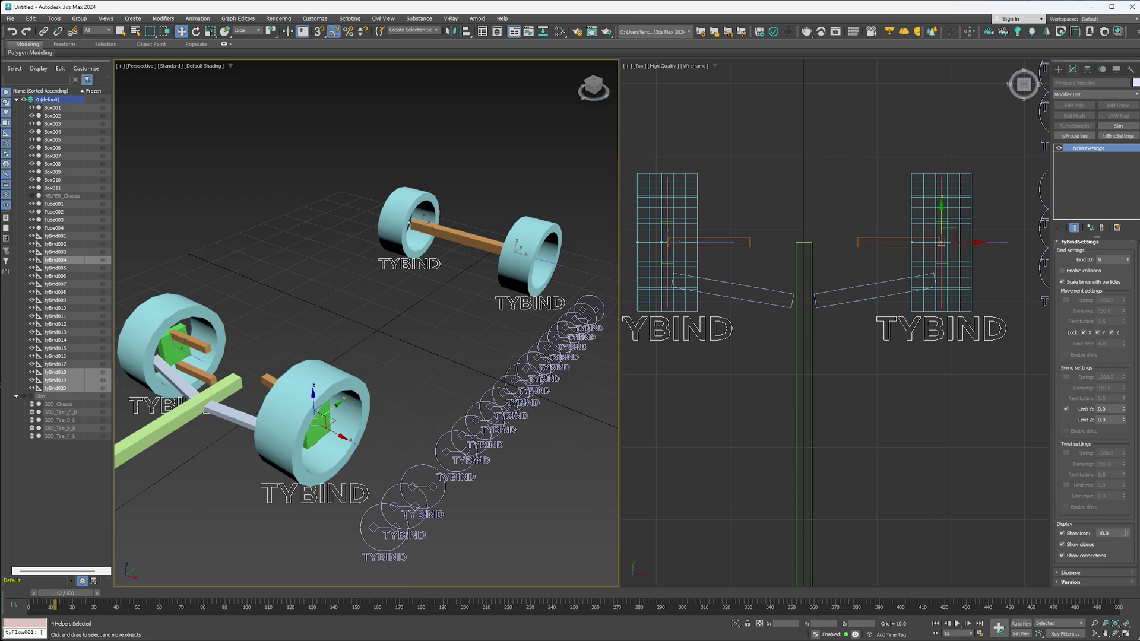
pyautogui.moveTo(1129, 536); pyautogui.dragTo(1126, 521)
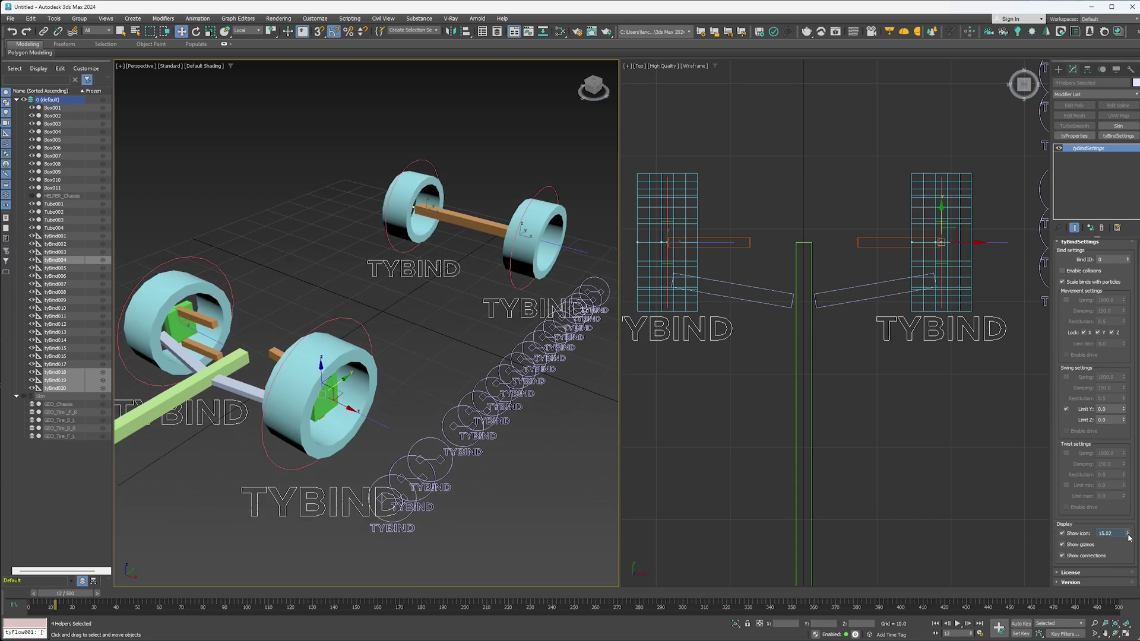
pyautogui.moveTo(1128, 536); pyautogui.dragTo(1126, 565)
pyautogui.click(1072, 538)
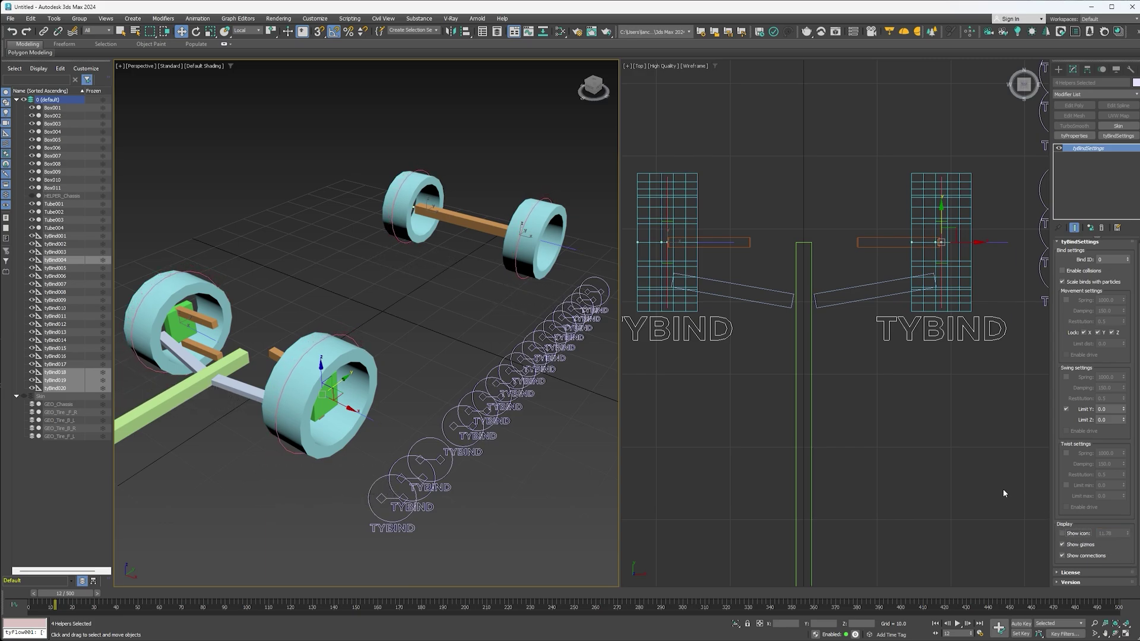
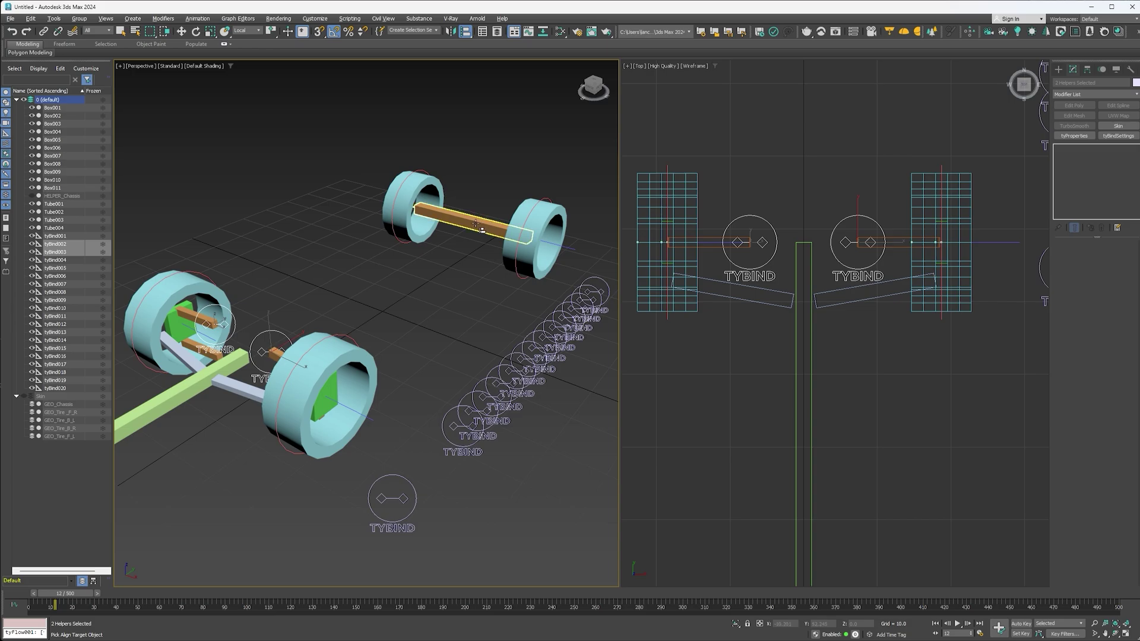
# - Align tyBind002 and tyBind003 to rear axle Box007, centre to centre on Y and Z position only
pyautogui.click(475, 225)
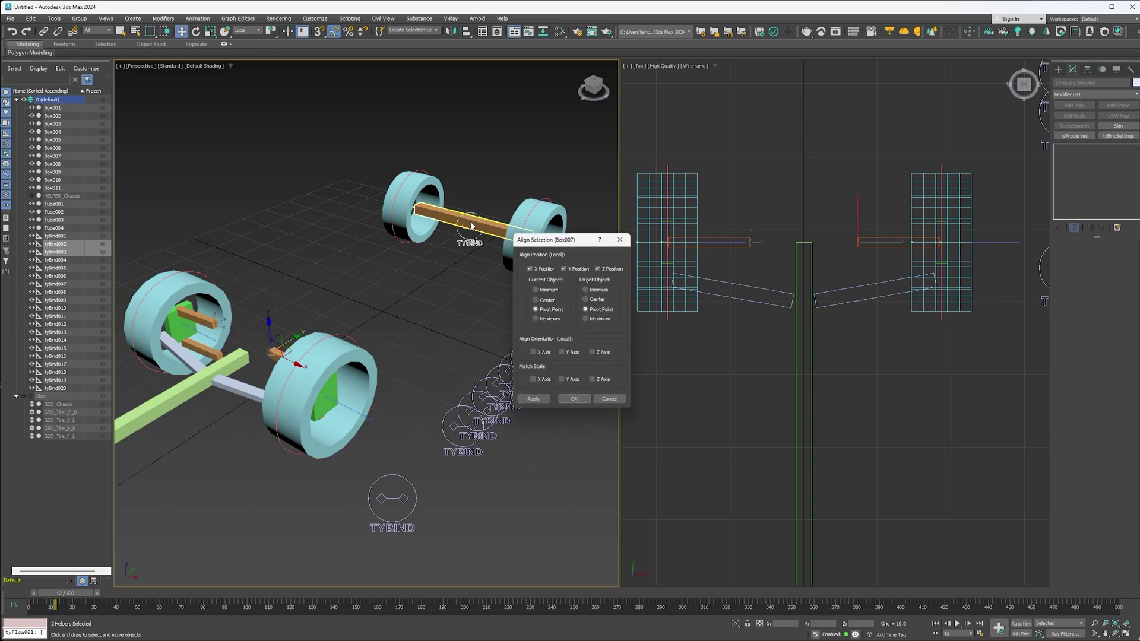
pyautogui.click(536, 300)
pyautogui.click(586, 299)
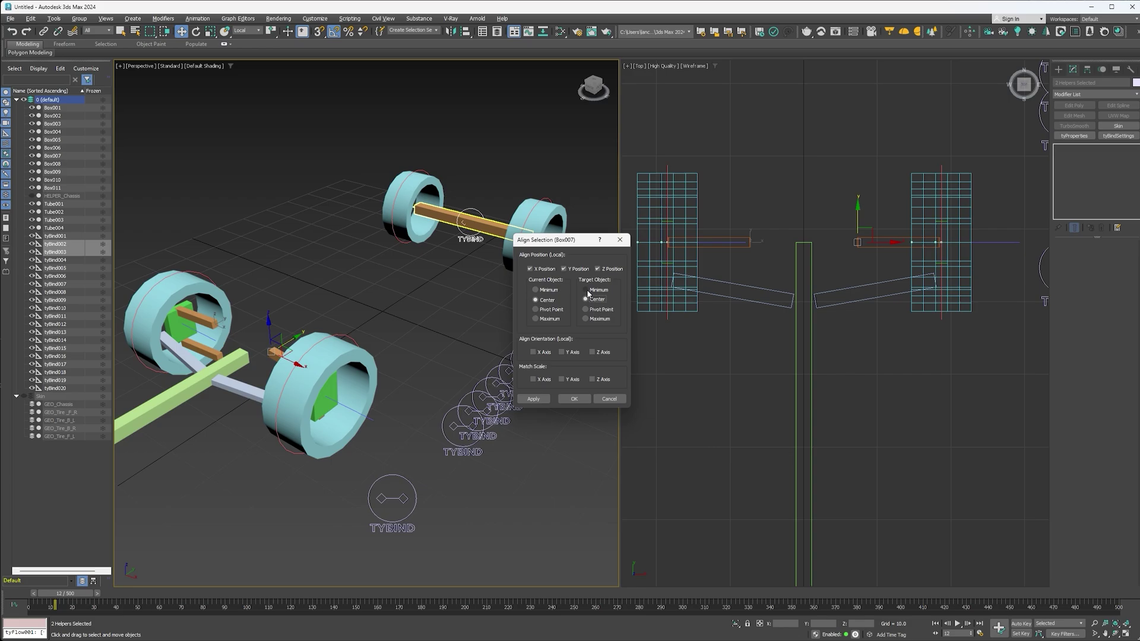
pyautogui.click(537, 271)
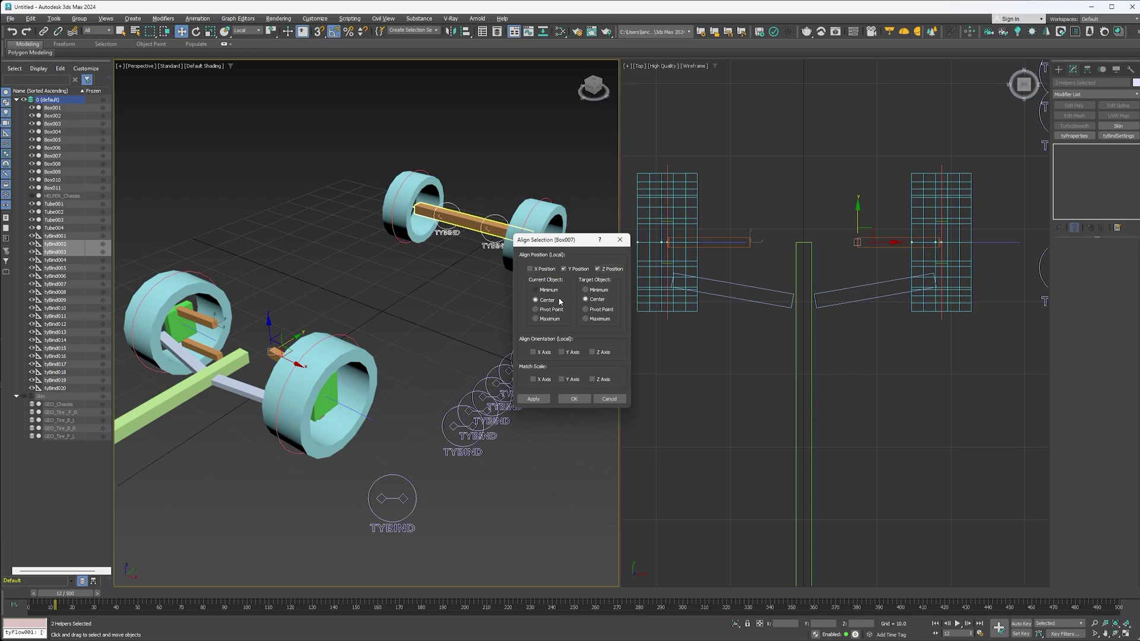
pyautogui.click(571, 399)
# - Raise tyBind002 and tyBind003 above the rear axle to about the height of the tire tops, using the front view
pyautogui.moveTo(500, 202); pyautogui.dragTo(501, 191)
pyautogui.moveTo(730, 244); pyautogui.dragTo(740, 242, button='middle')
pyautogui.press('f')
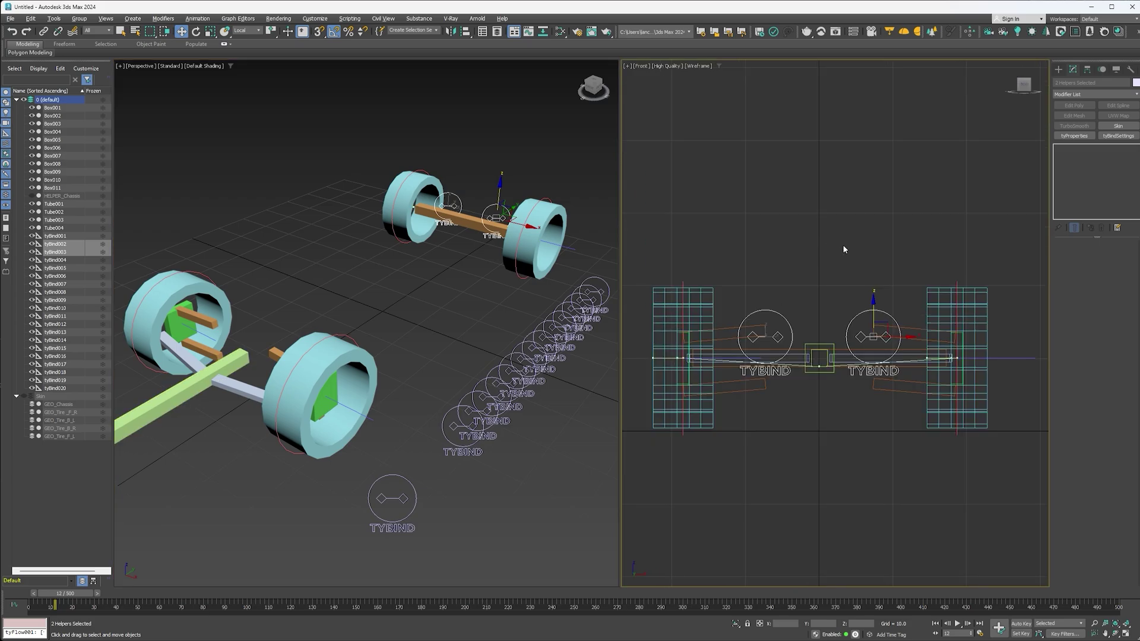
pyautogui.moveTo(873, 308); pyautogui.dragTo(874, 257)
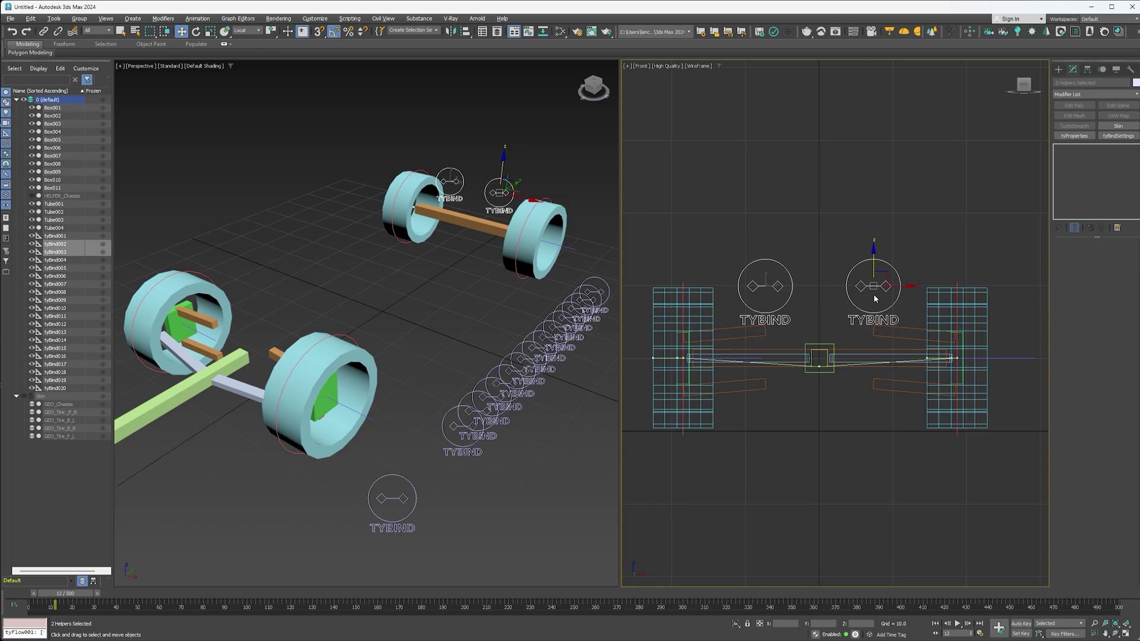
pyautogui.moveTo(874, 270); pyautogui.dragTo(875, 273)
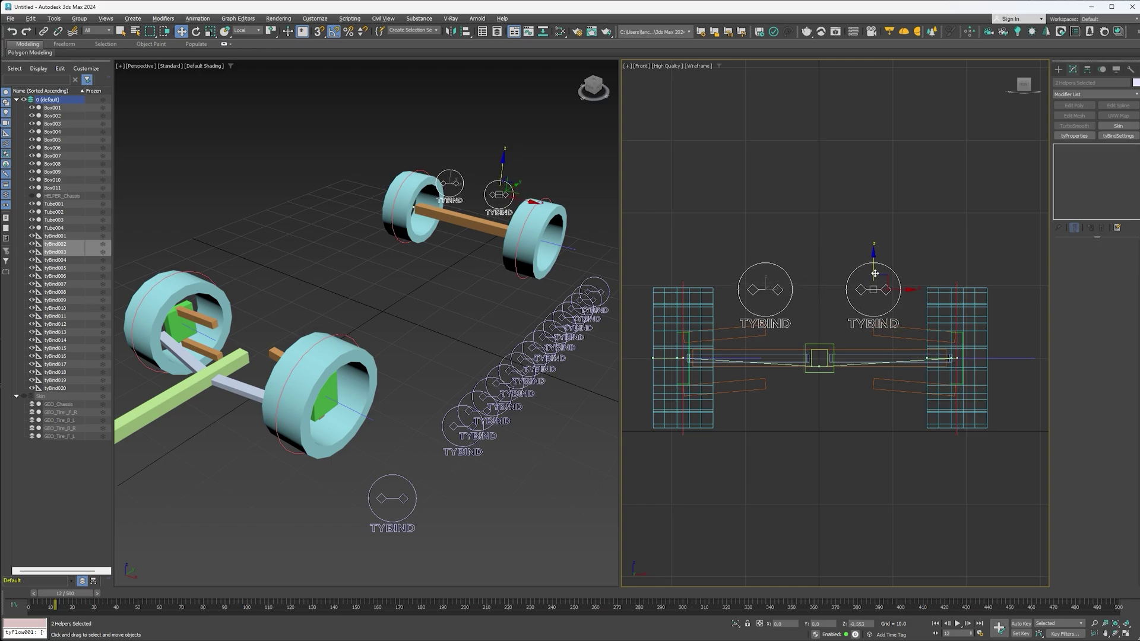
# - Bind tyBind002 to HELPER_Chassis as its first object and rear axle Box007 as its second
pyautogui.click(532, 181)
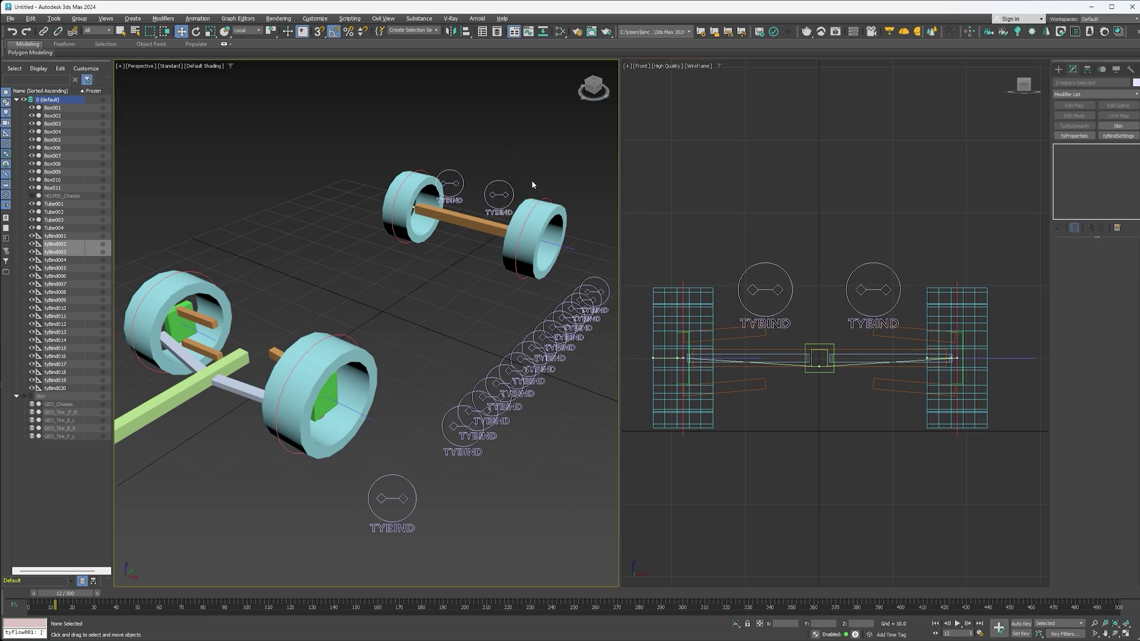
pyautogui.click(503, 197)
pyautogui.click(1090, 264)
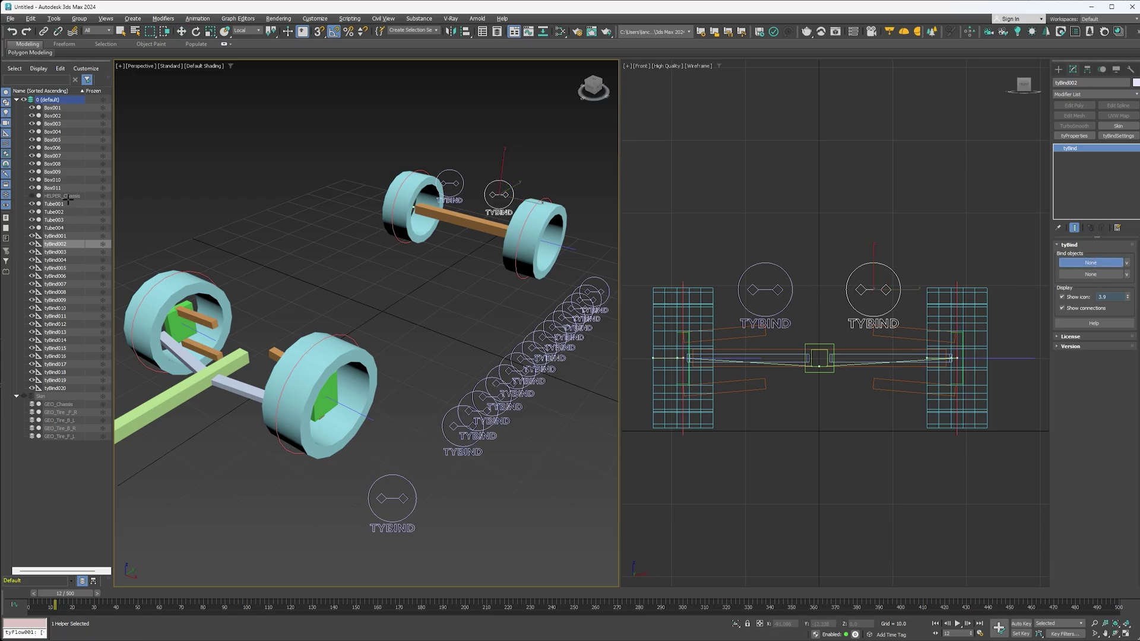
pyautogui.click(65, 197)
pyautogui.click(1090, 274)
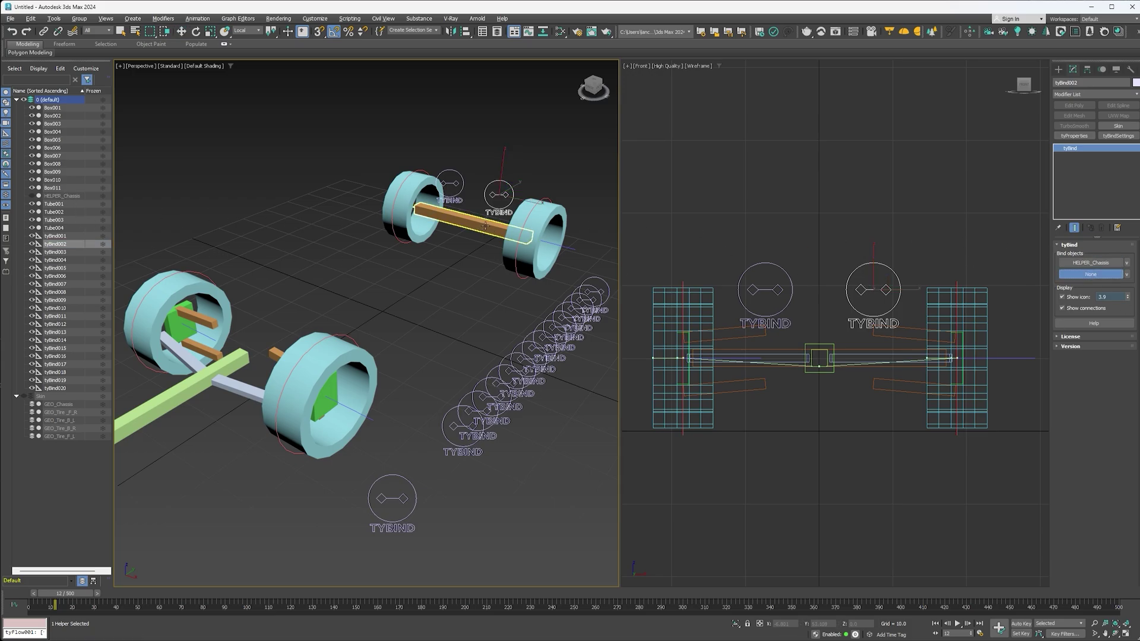
pyautogui.click(458, 185)
# - Bind tyBind003 to HELPER_Chassis as its first object and rear axle Box007 as its second
pyautogui.click(458, 185)
pyautogui.click(1088, 263)
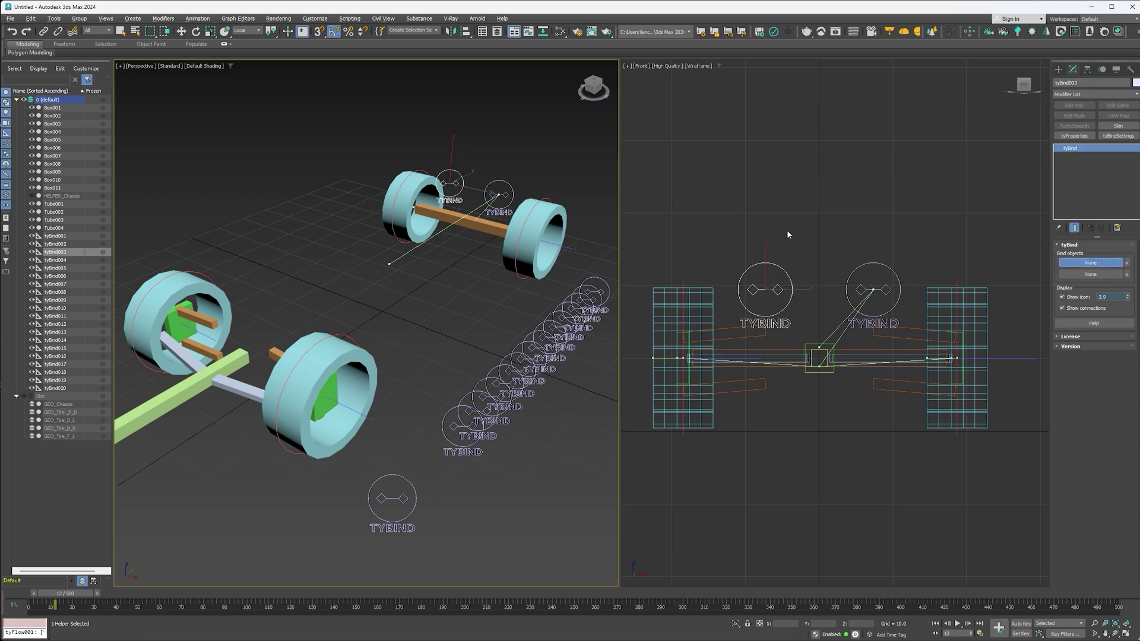
pyautogui.click(62, 196)
pyautogui.click(1090, 274)
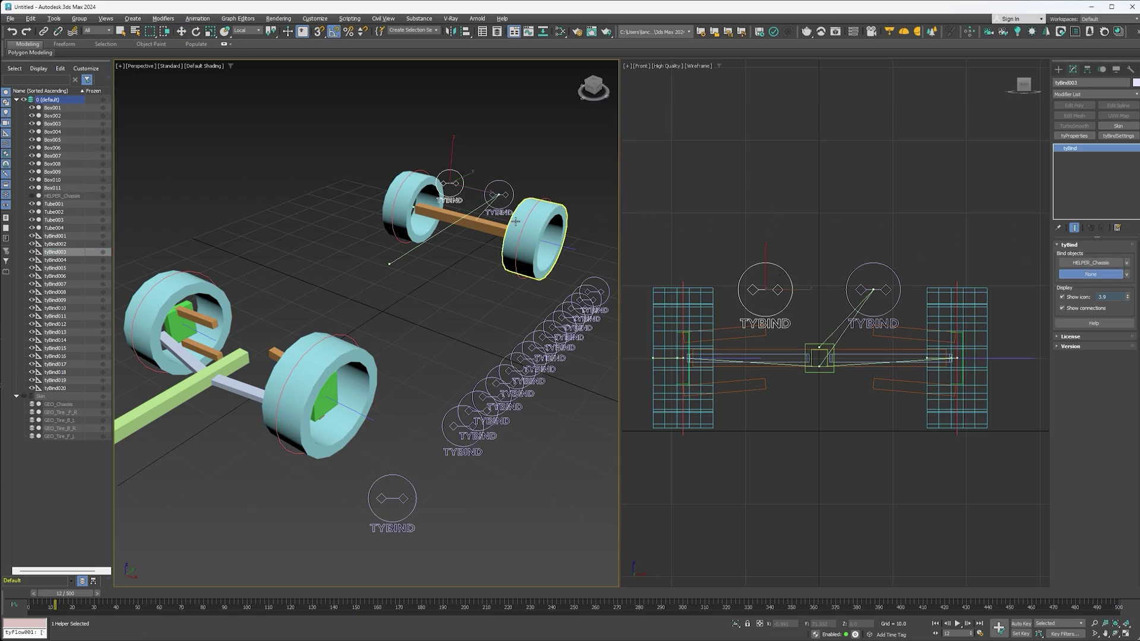
pyautogui.click(485, 222)
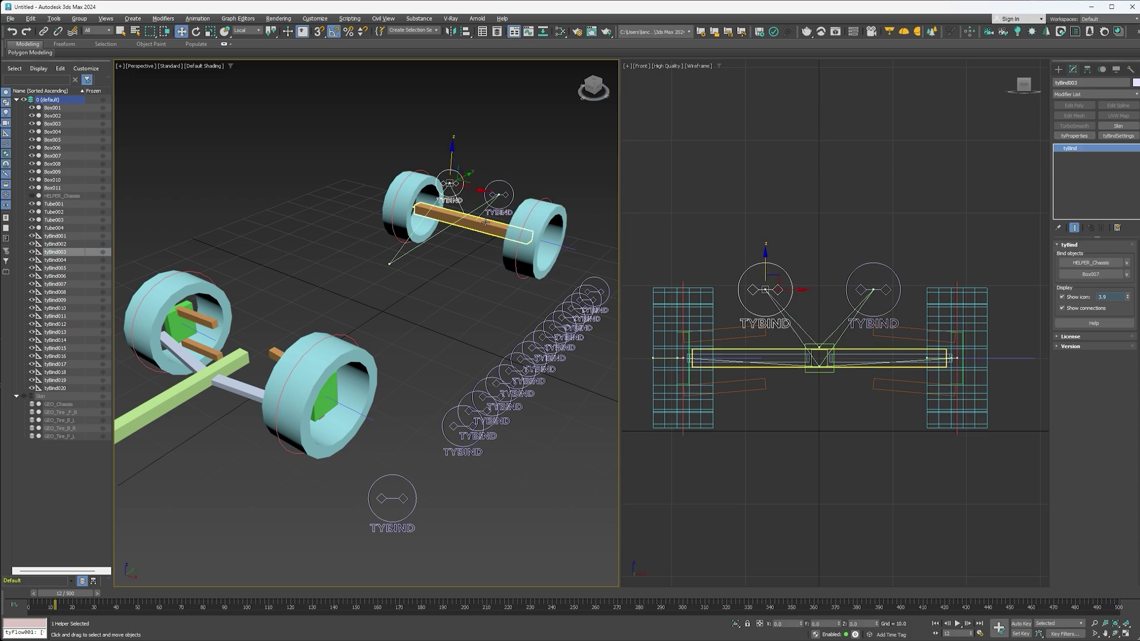
# - Add shared tyBindSettings to tyBind002 and tyBind003, enabling the twist limit, a 1000000 movement spring and free X movement
pyautogui.keyDown('ctrl'); pyautogui.click(503, 183); pyautogui.keyUp('ctrl')
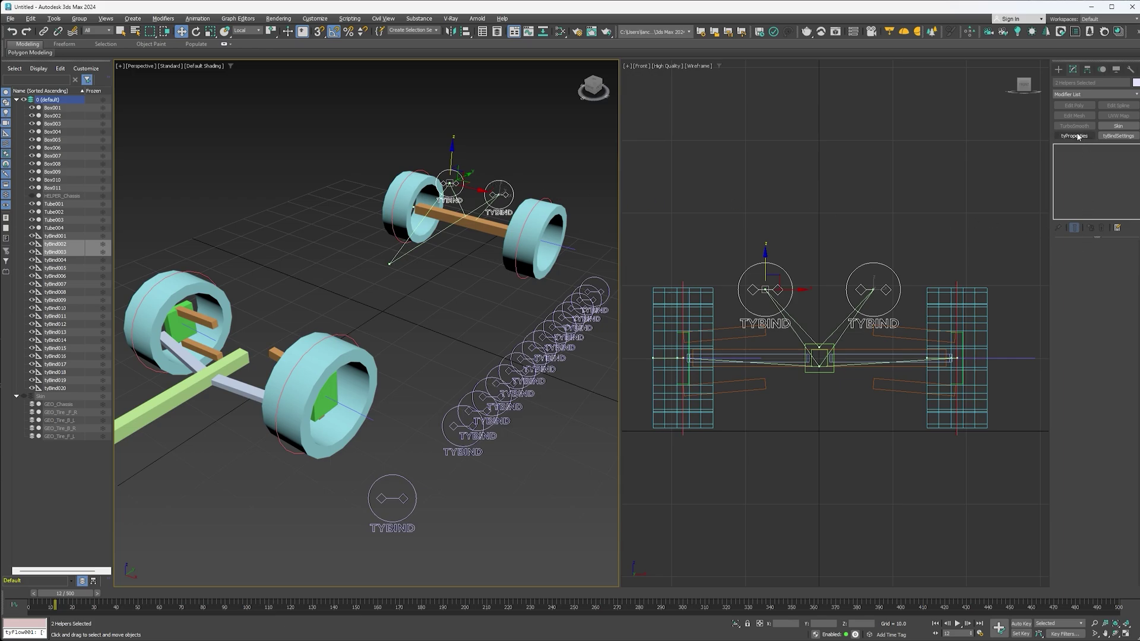
pyautogui.click(1119, 135)
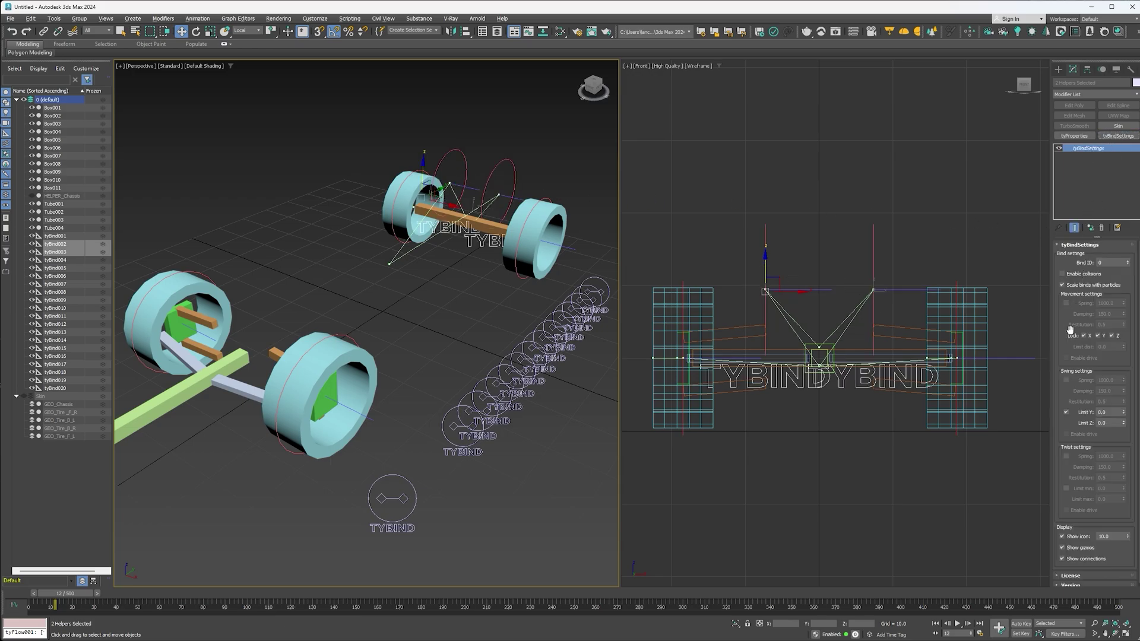
pyautogui.moveTo(1066, 343); pyautogui.dragTo(1068, 293)
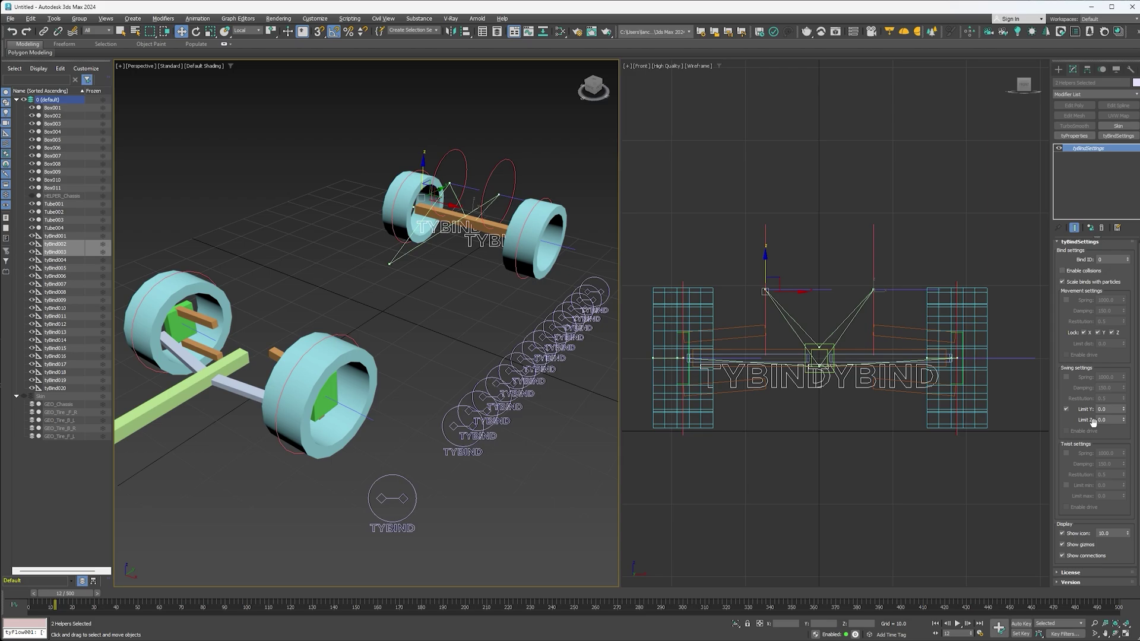
pyautogui.click(1066, 485)
pyautogui.click(1066, 300)
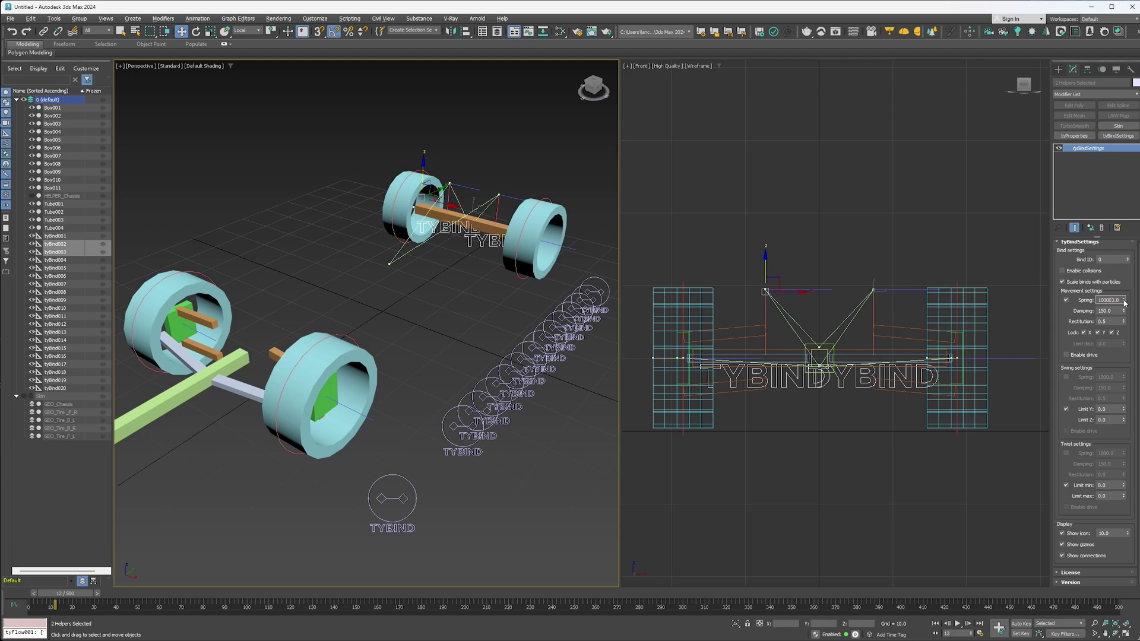
pyautogui.click(1084, 333)
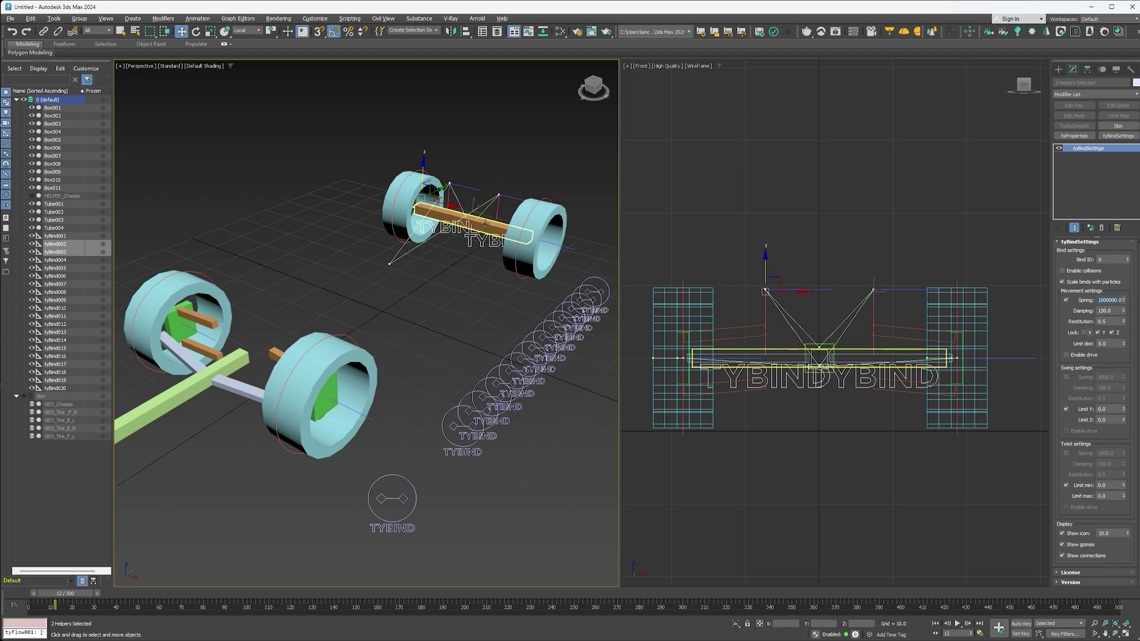
# - Align tyBind005 to upper suspension arm Box003, pivot to pivot on X, Y and Z position, matching X, Y and Z orientation
pyautogui.click(455, 444)
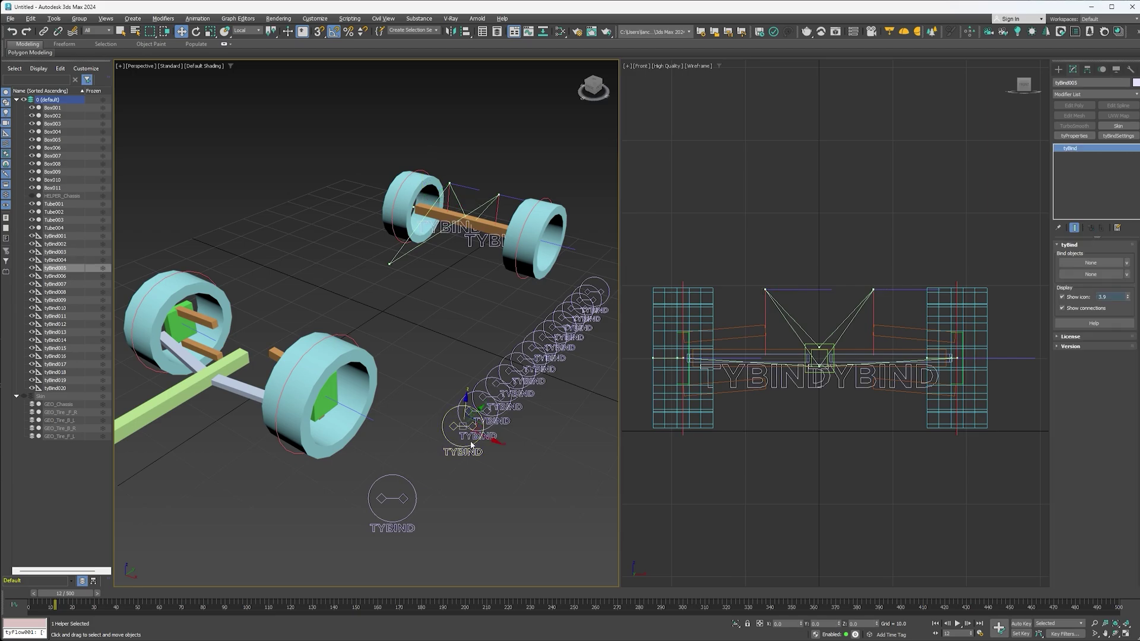
pyautogui.hotkey('alt', 'a')
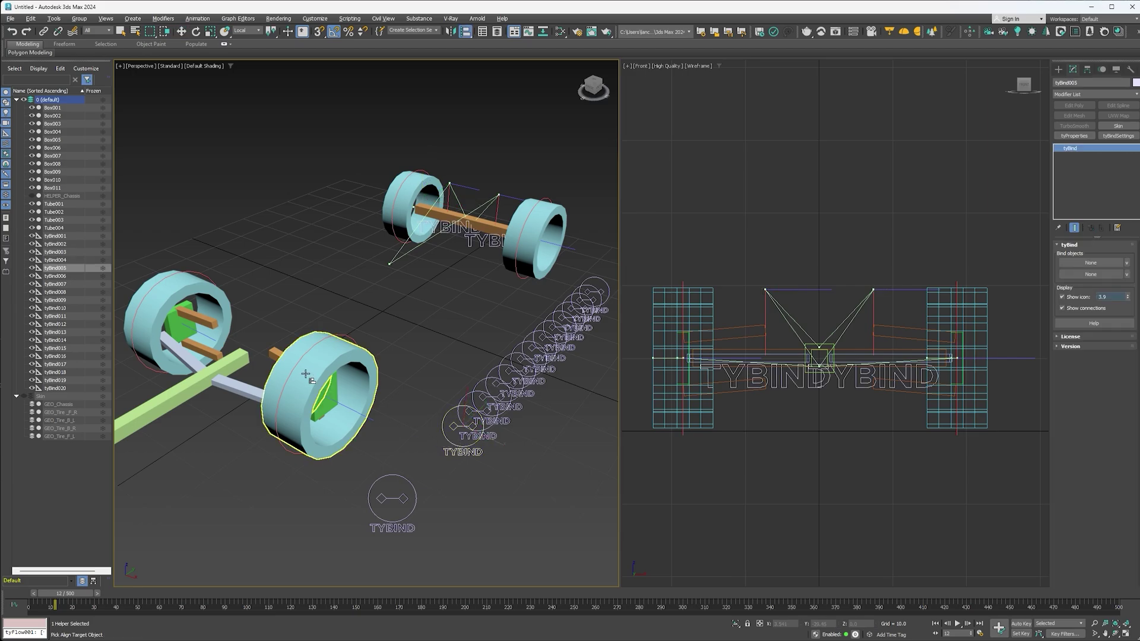
pyautogui.click(212, 324)
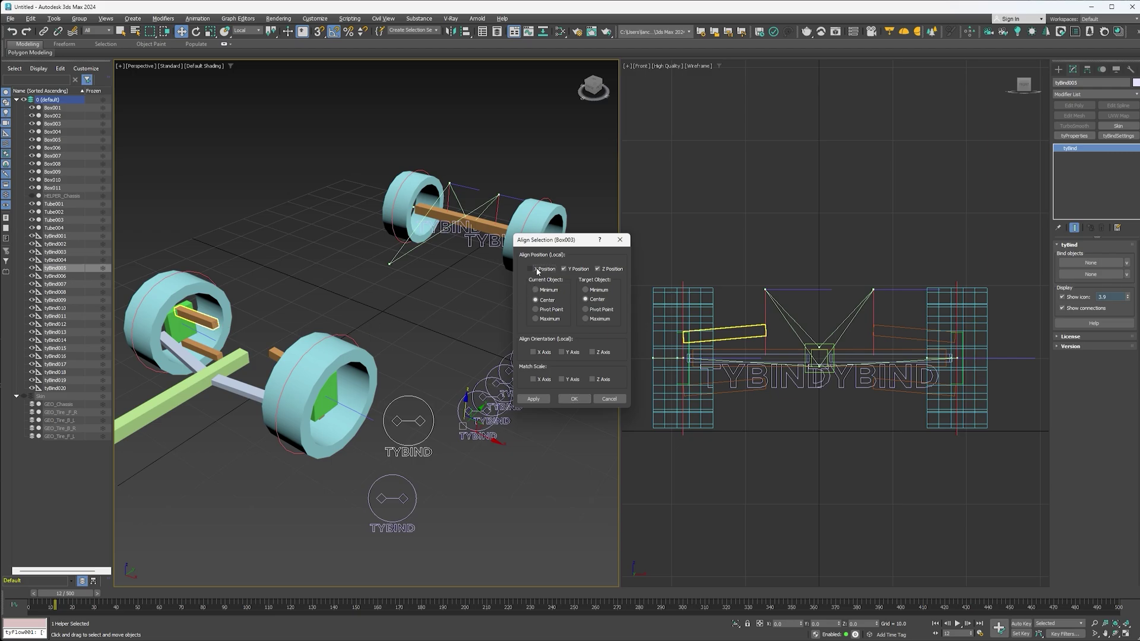
pyautogui.click(537, 270)
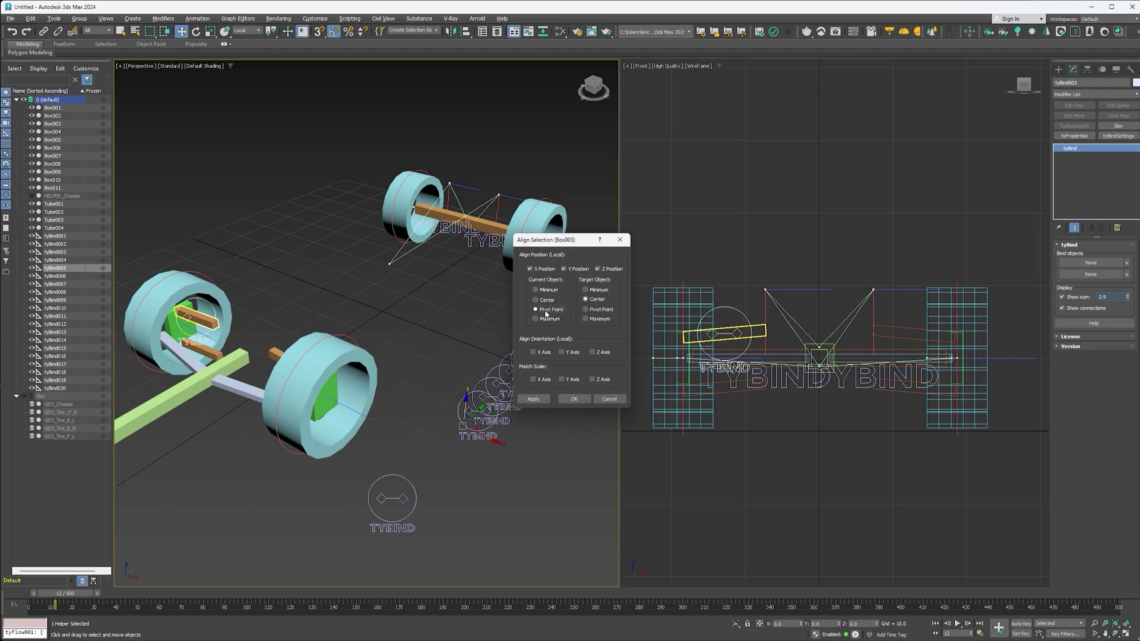
pyautogui.click(586, 309)
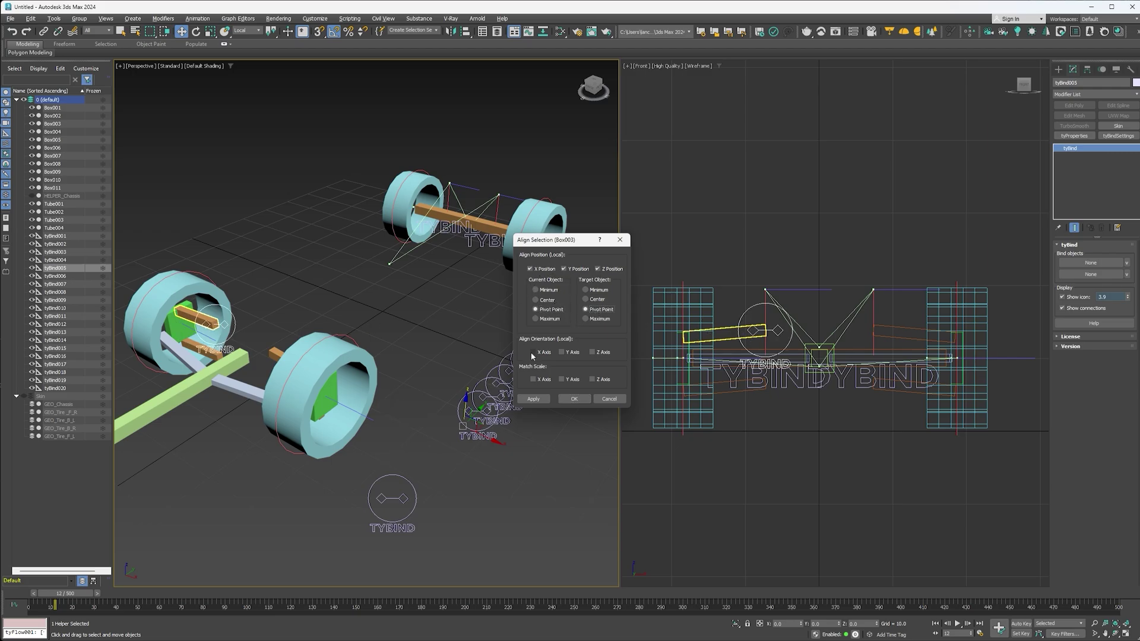
pyautogui.click(563, 352)
pyautogui.click(565, 398)
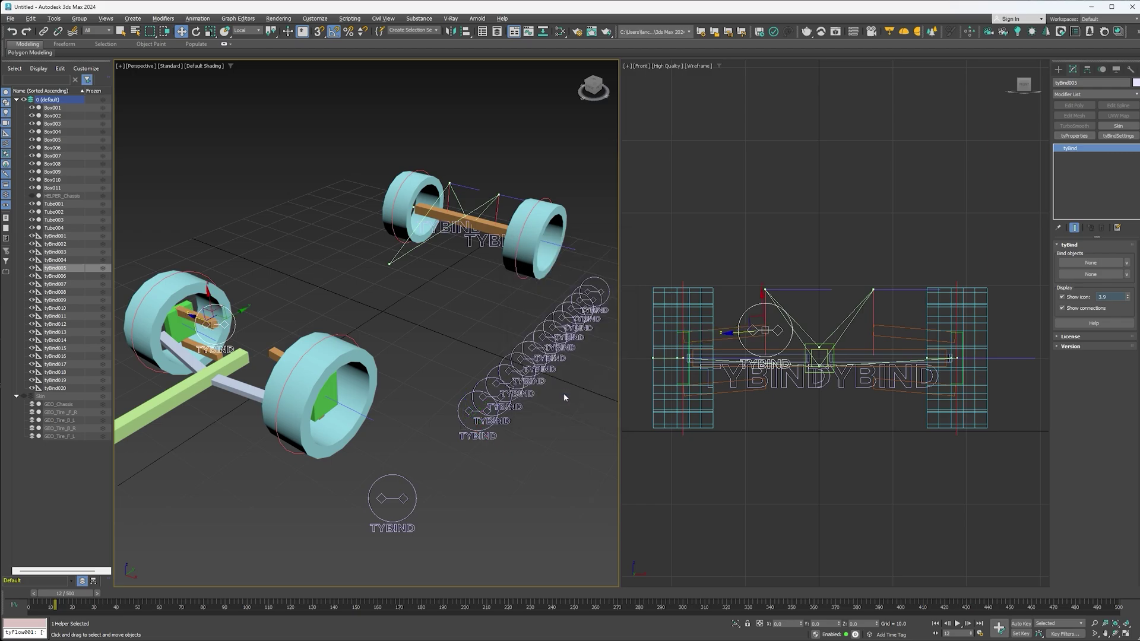
# - Align tyBind001 to lower suspension arm Box004 pivot to pivot, matching position and orientation on all axes
pyautogui.click(397, 477)
pyautogui.hotkey('alt', 'a')
pyautogui.click(220, 363)
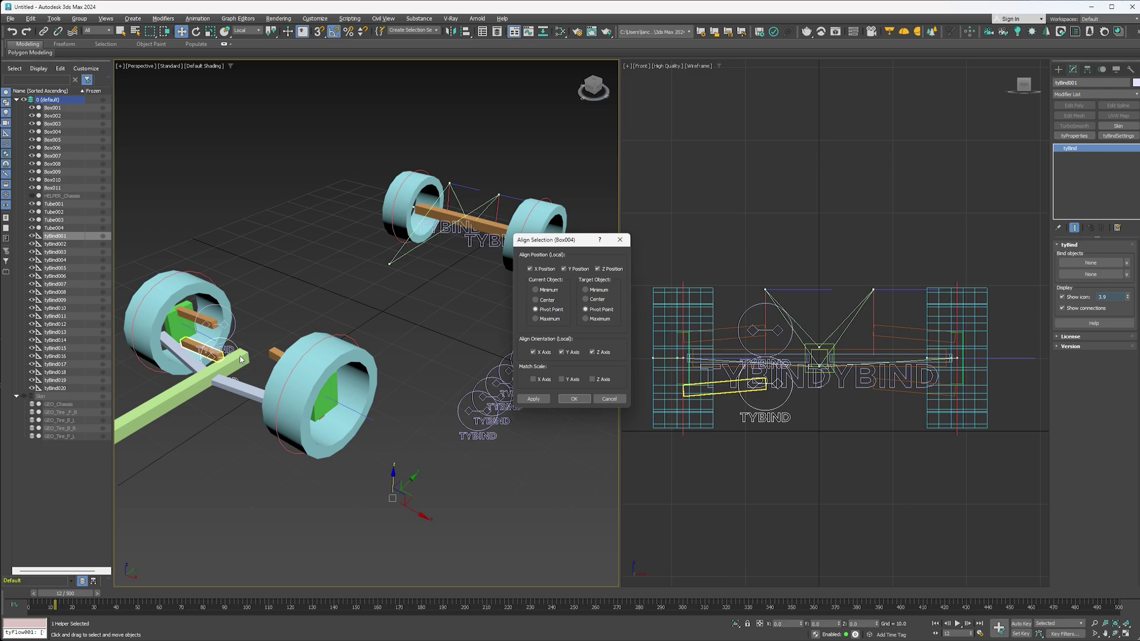
pyautogui.click(570, 398)
# - Align tyBind006 to the opposite upper arm Box005 pivot to pivot, matching position and orientation on all axes
pyautogui.click(472, 433)
pyautogui.hotkey('alt', 'a')
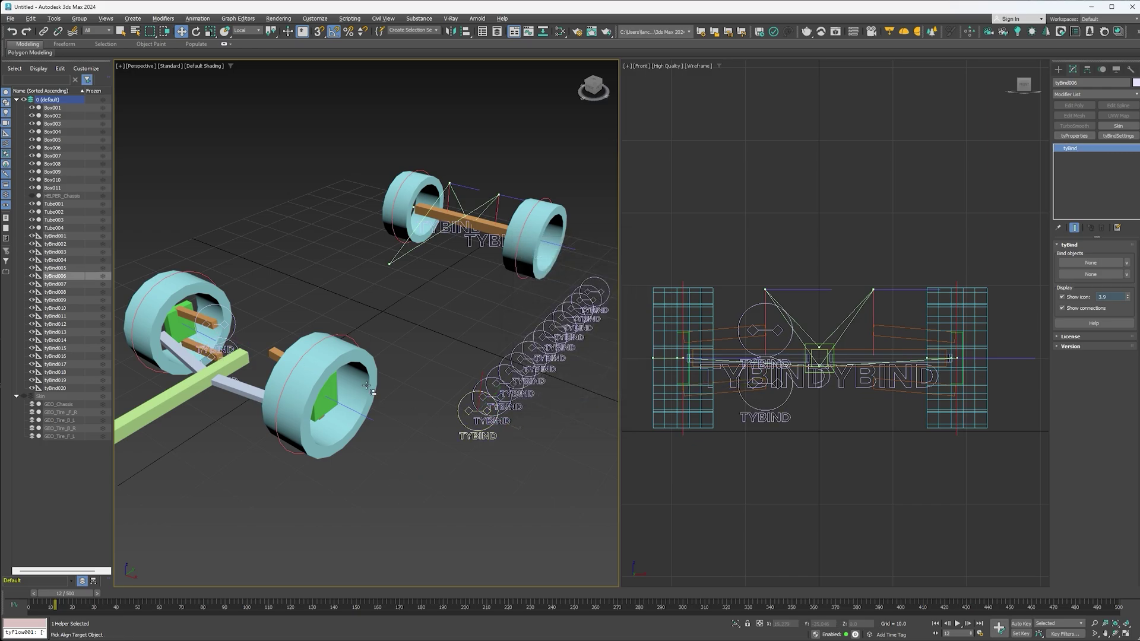
pyautogui.click(278, 356)
pyautogui.click(573, 399)
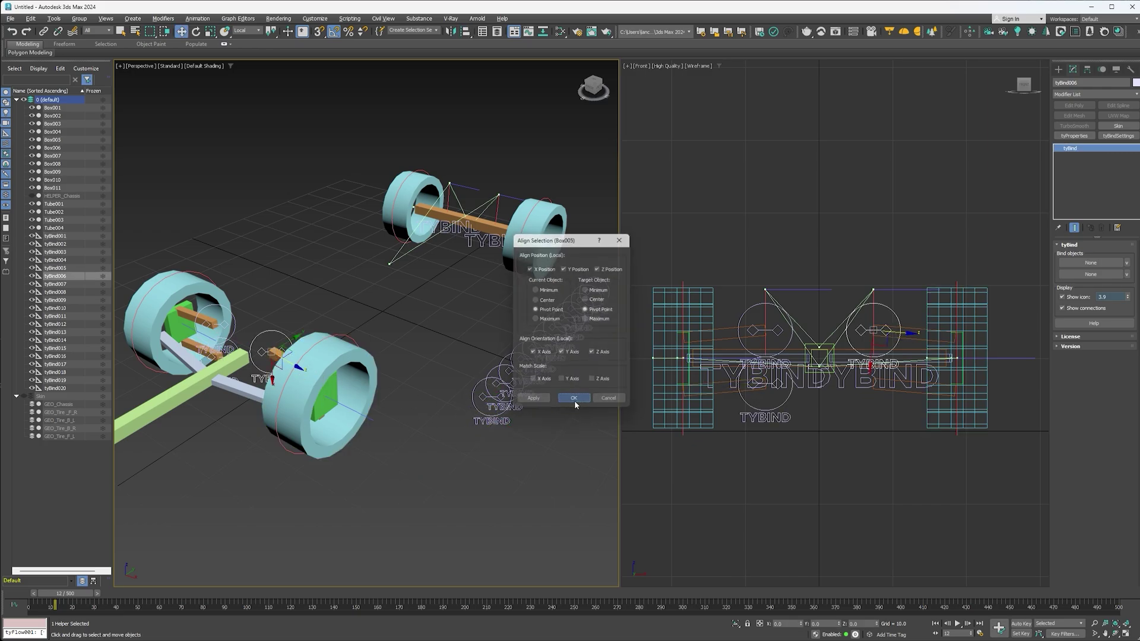
# - Align tyBind007 to the opposite lower arm Box006 pivot to pivot, matching position and orientation on all axes
pyautogui.click(501, 415)
pyautogui.moveTo(463, 429); pyautogui.dragTo(502, 416)
pyautogui.keyDown('alt'); pyautogui.moveTo(463, 429); pyautogui.dragTo(502, 415, button='middle'); pyautogui.keyUp('alt')
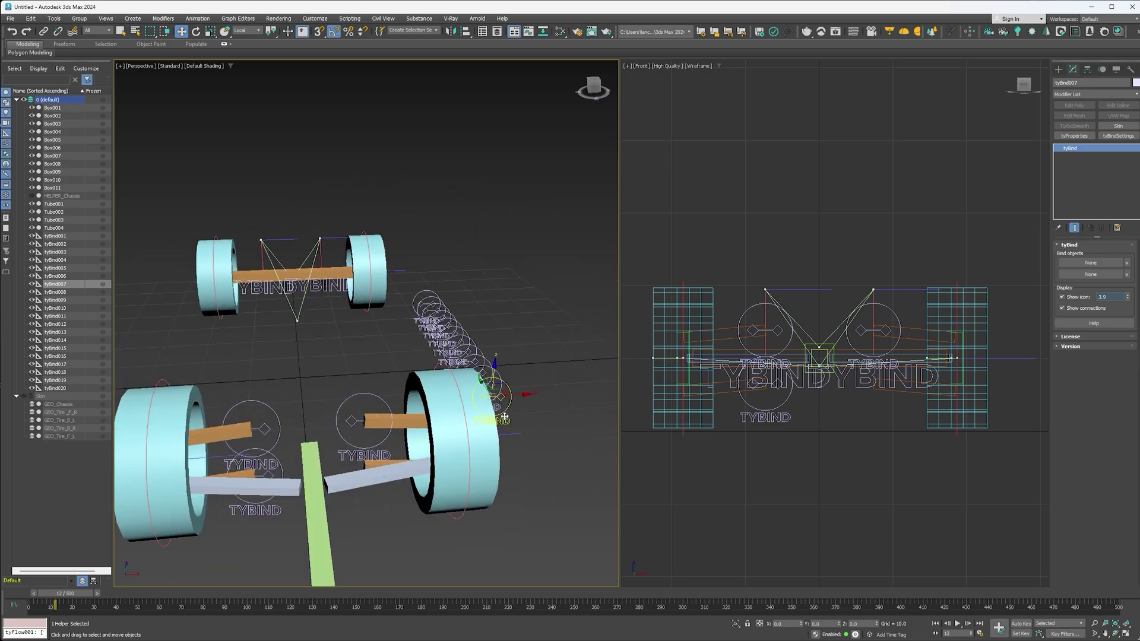
pyautogui.hotkey('alt', 'a')
pyautogui.hotkey('alt', 'a')
pyautogui.click(386, 466)
pyautogui.click(385, 466)
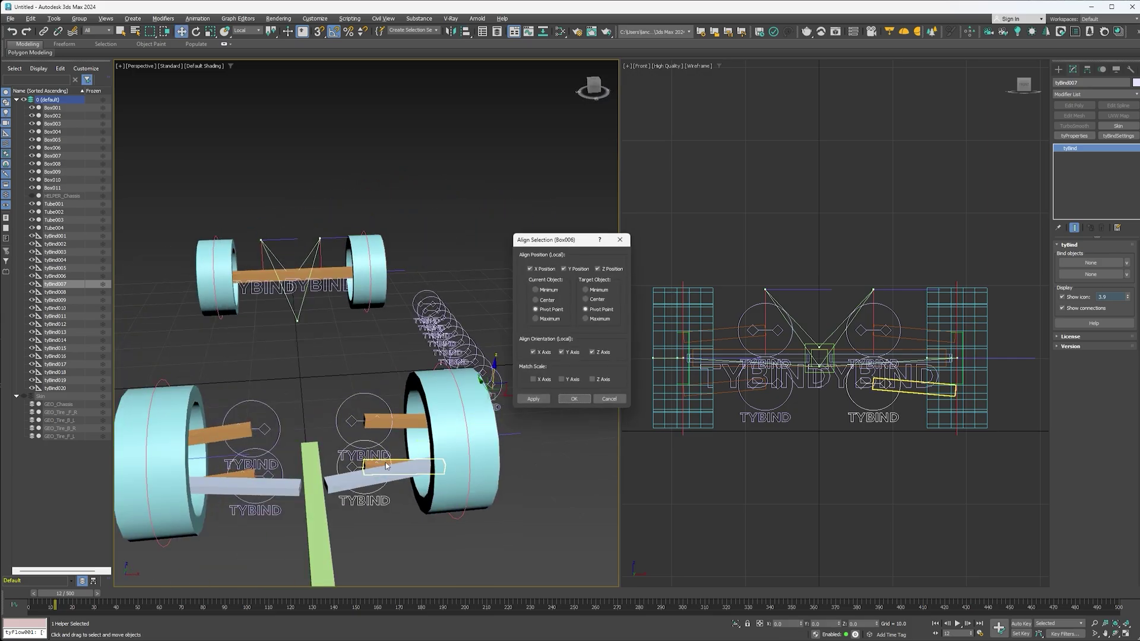
pyautogui.click(573, 398)
# - Move tyBind001, tyBind005, tyBind006 and tyBind007 outward along their local Z axis to the outer ends of the suspension arms
pyautogui.click(338, 432)
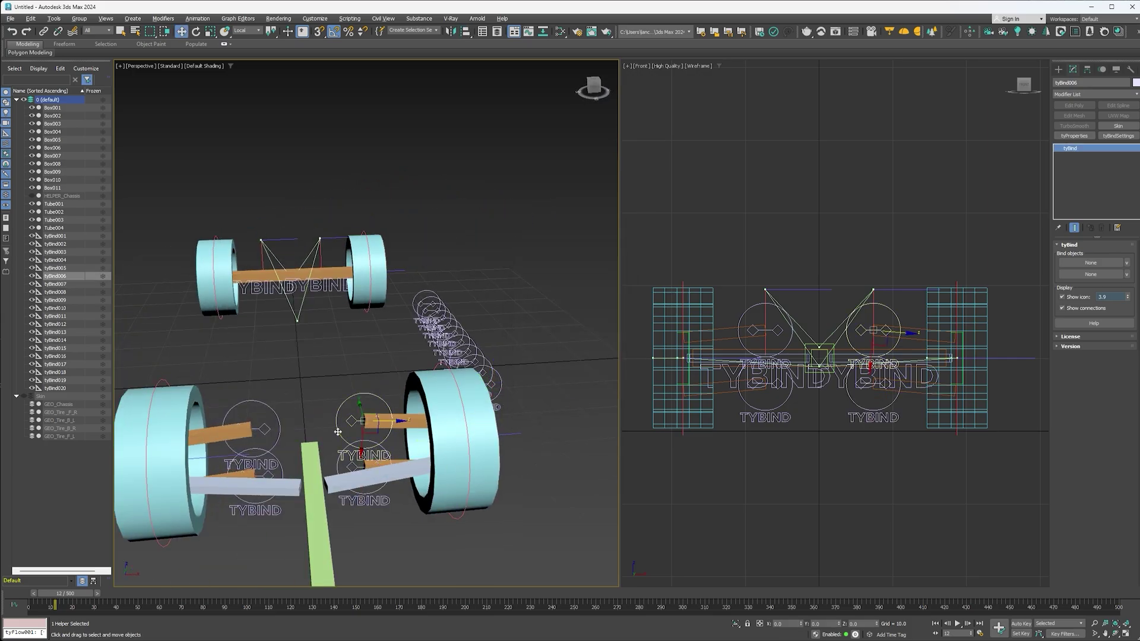
pyautogui.keyDown('ctrl'); pyautogui.click(279, 428); pyautogui.keyUp('ctrl')
pyautogui.keyDown('ctrl'); pyautogui.click(294, 469); pyautogui.keyUp('ctrl')
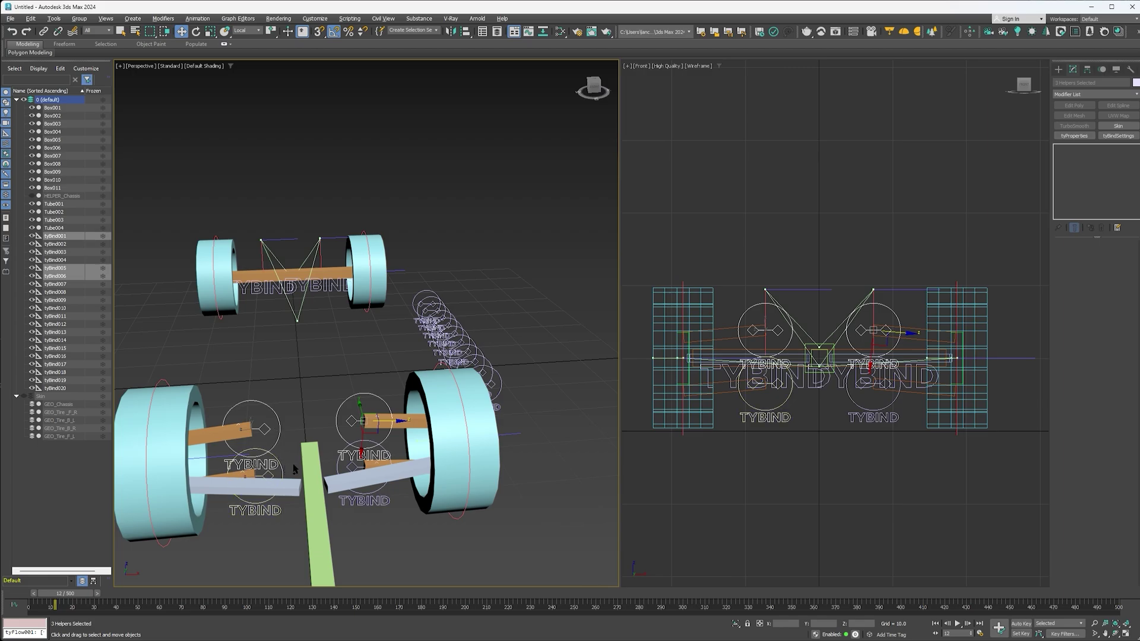
pyautogui.keyDown('ctrl'); pyautogui.click(407, 420); pyautogui.keyUp('ctrl')
pyautogui.moveTo(406, 420); pyautogui.dragTo(473, 420)
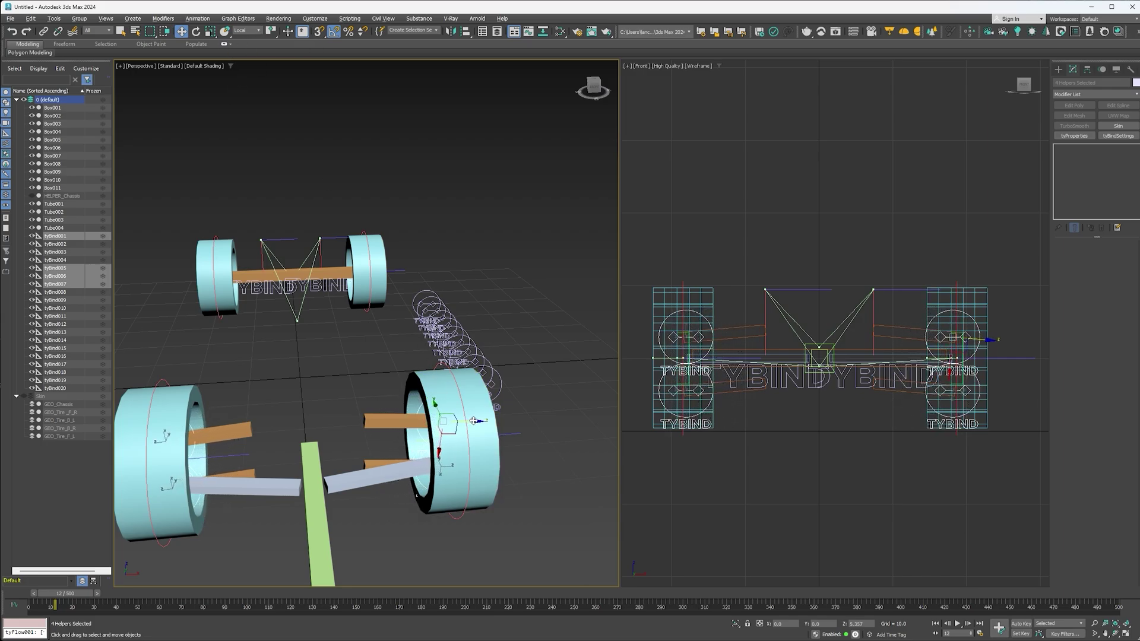
pyautogui.scroll(5, 664, 374)
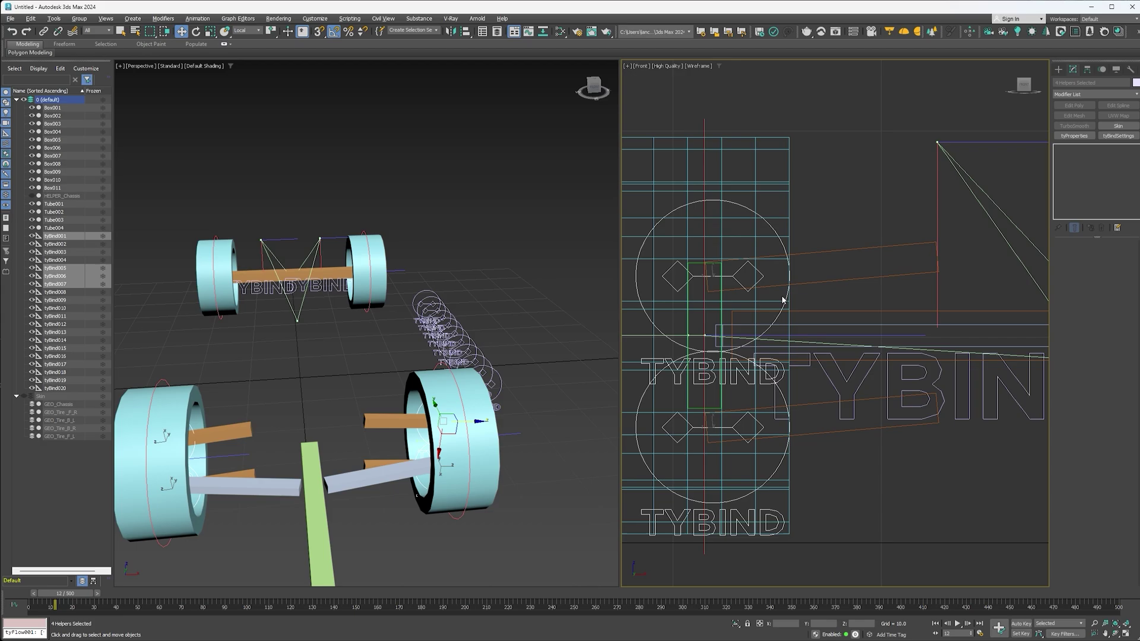
pyautogui.scroll(5, 719, 287)
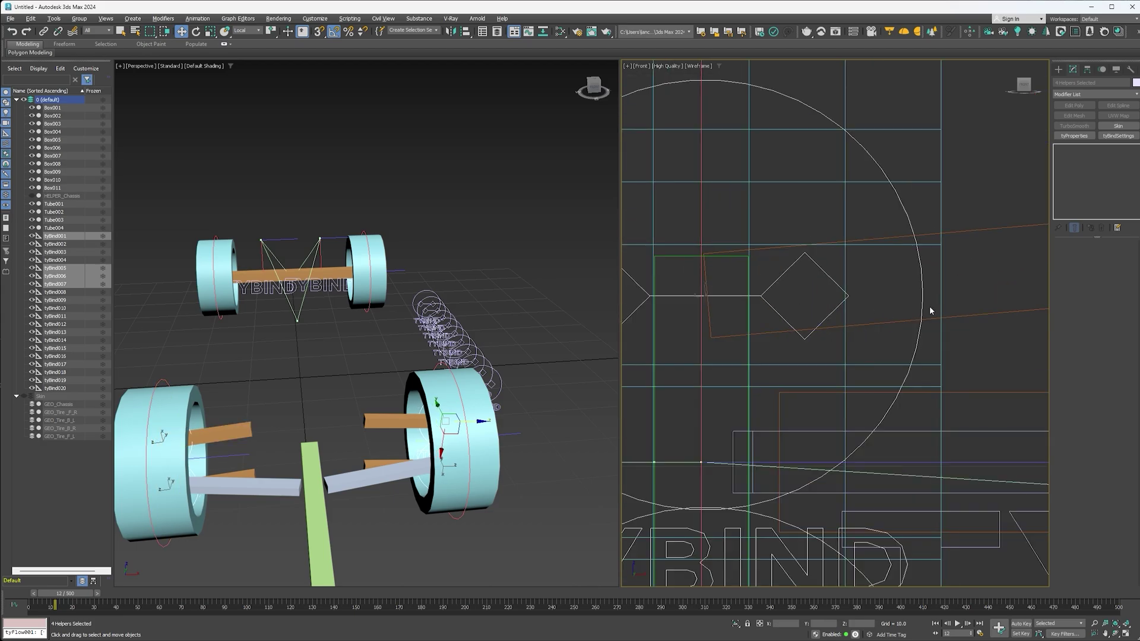
pyautogui.moveTo(922, 306); pyautogui.dragTo(923, 305)
pyautogui.scroll(5, 666, 296)
pyautogui.scroll(-5, 806, 313)
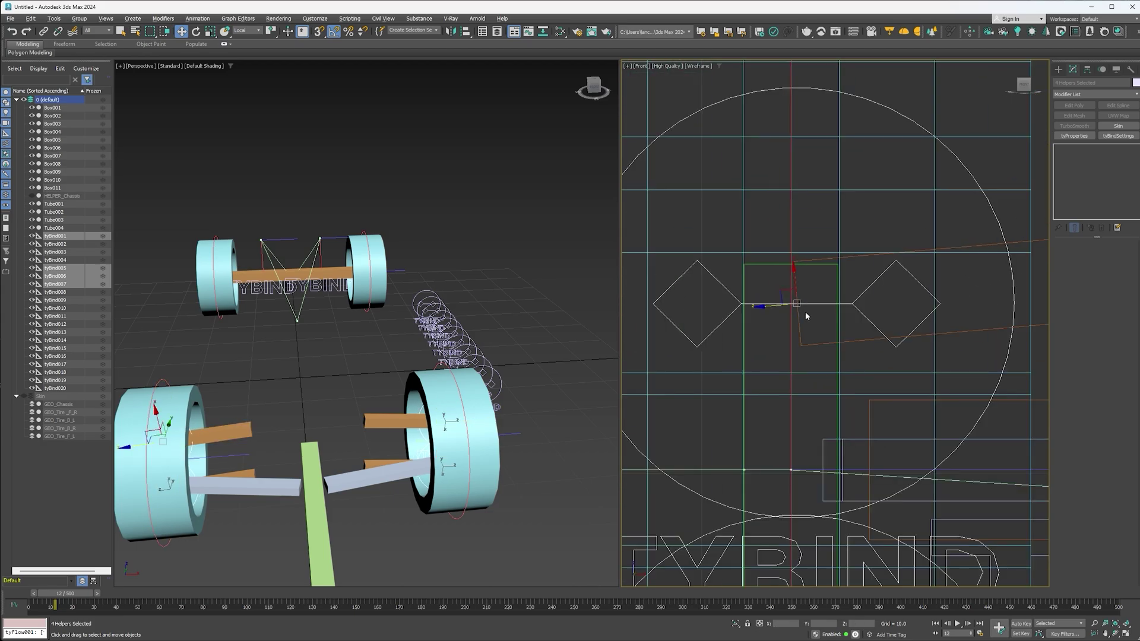
pyautogui.scroll(-7, 801, 312)
pyautogui.moveTo(844, 312); pyautogui.dragTo(791, 323, button='middle')
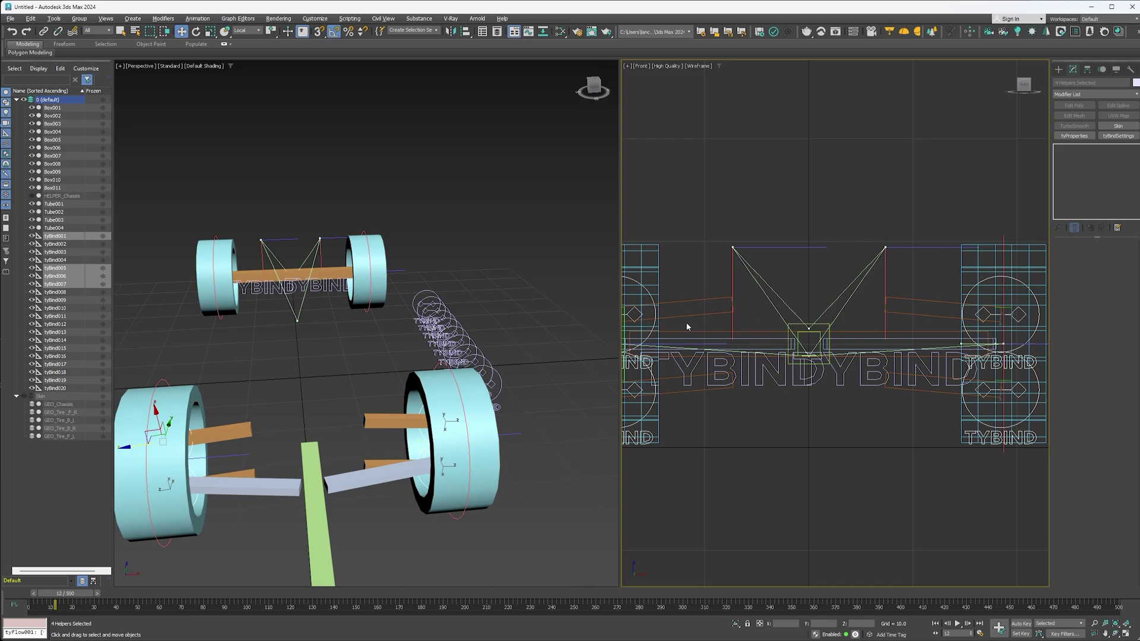
pyautogui.click(982, 295)
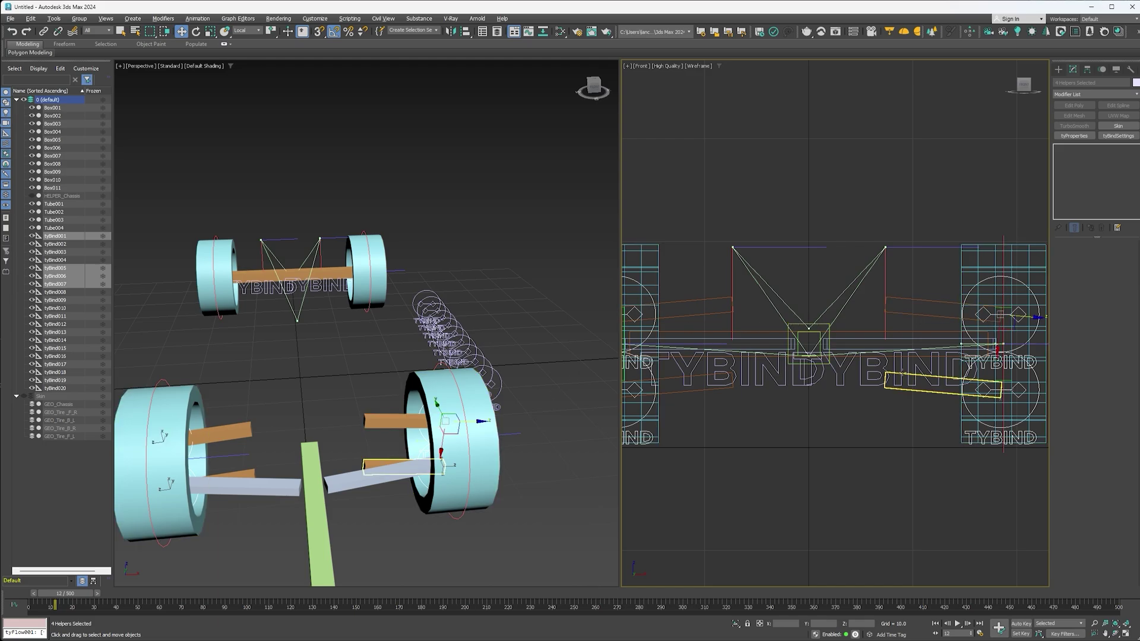
# - Bind tyBind005 to suspension arm Box003 as its first object and green knuckle Box001 as its second
pyautogui.keyDown('alt'); pyautogui.moveTo(429, 445); pyautogui.dragTo(321, 382, button='middle'); pyautogui.keyUp('alt')
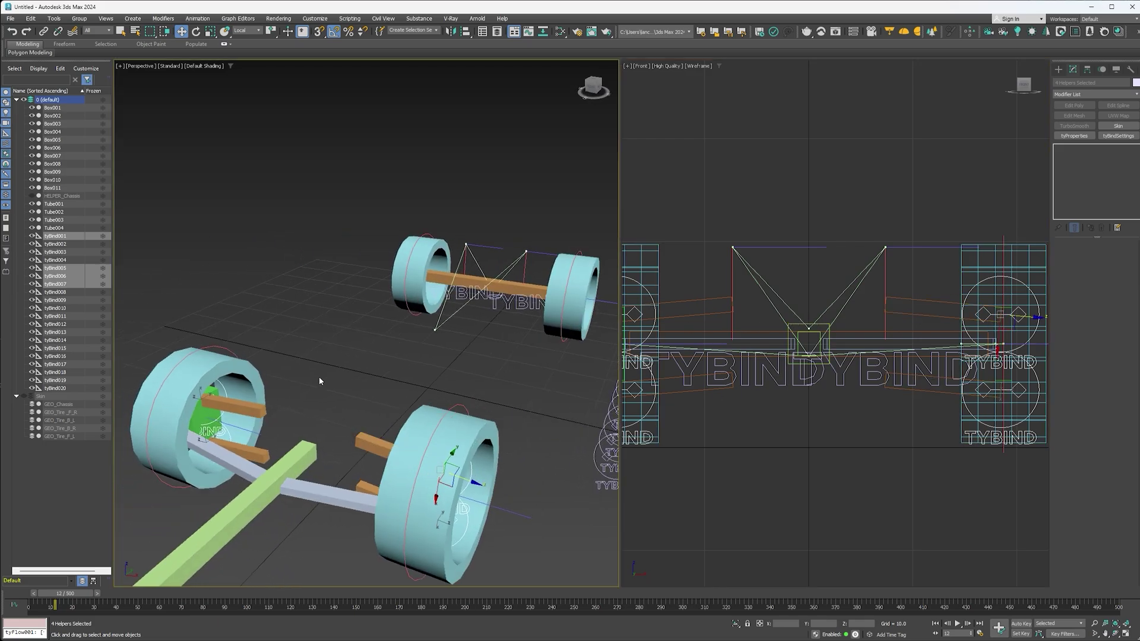
pyautogui.click(321, 382)
pyautogui.click(220, 387)
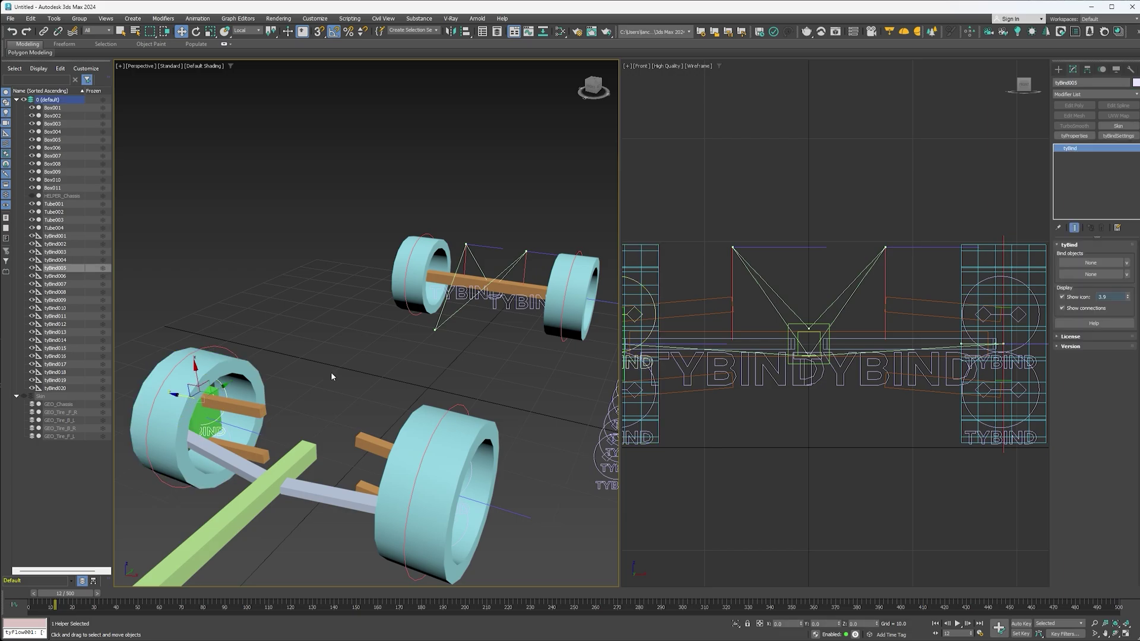
pyautogui.click(1091, 263)
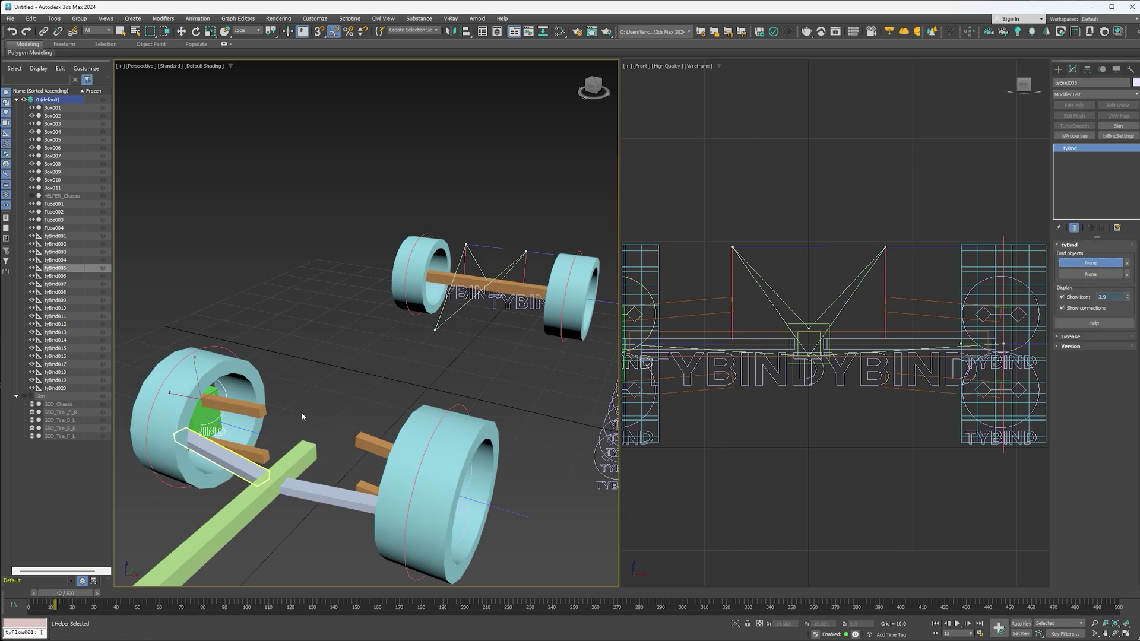
pyautogui.click(238, 409)
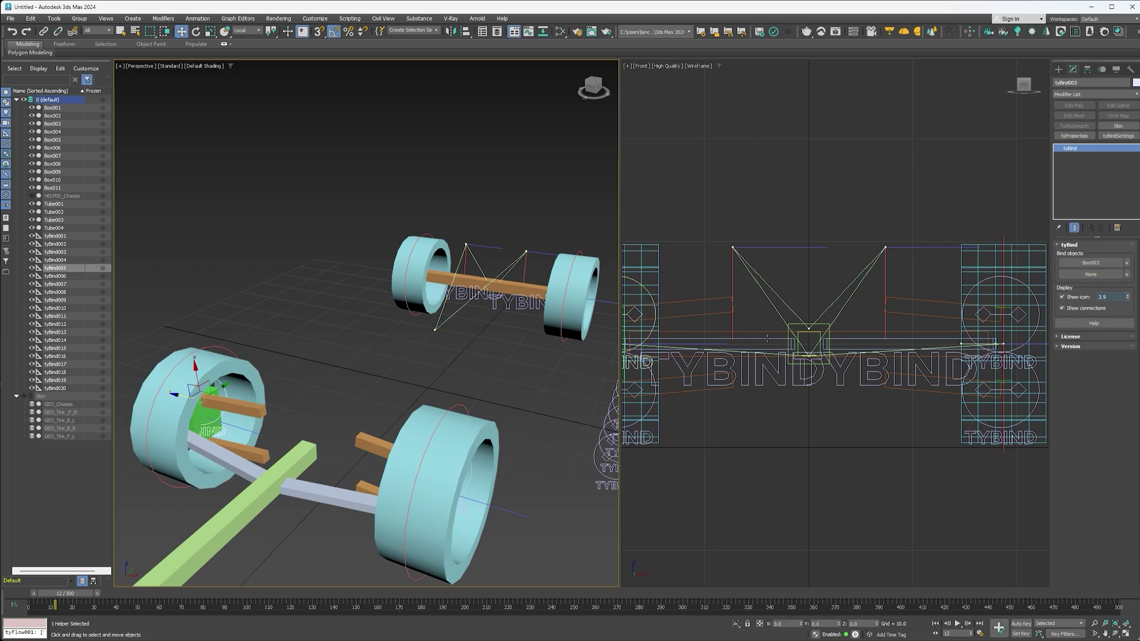
pyautogui.click(203, 418)
pyautogui.keyDown('alt'); pyautogui.moveTo(203, 418); pyautogui.dragTo(219, 426, button='middle'); pyautogui.keyUp('alt')
pyautogui.click(220, 427)
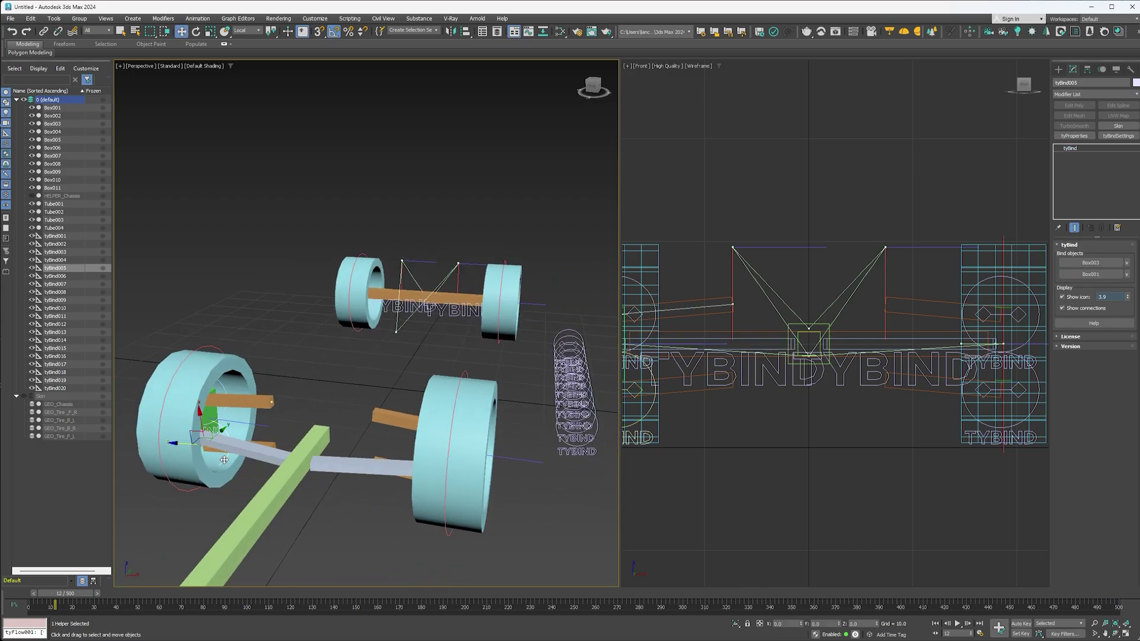
# - Bind tyBind001 to lower arm Box004 as its first object and green knuckle Box001 as its second
pyautogui.click(269, 445)
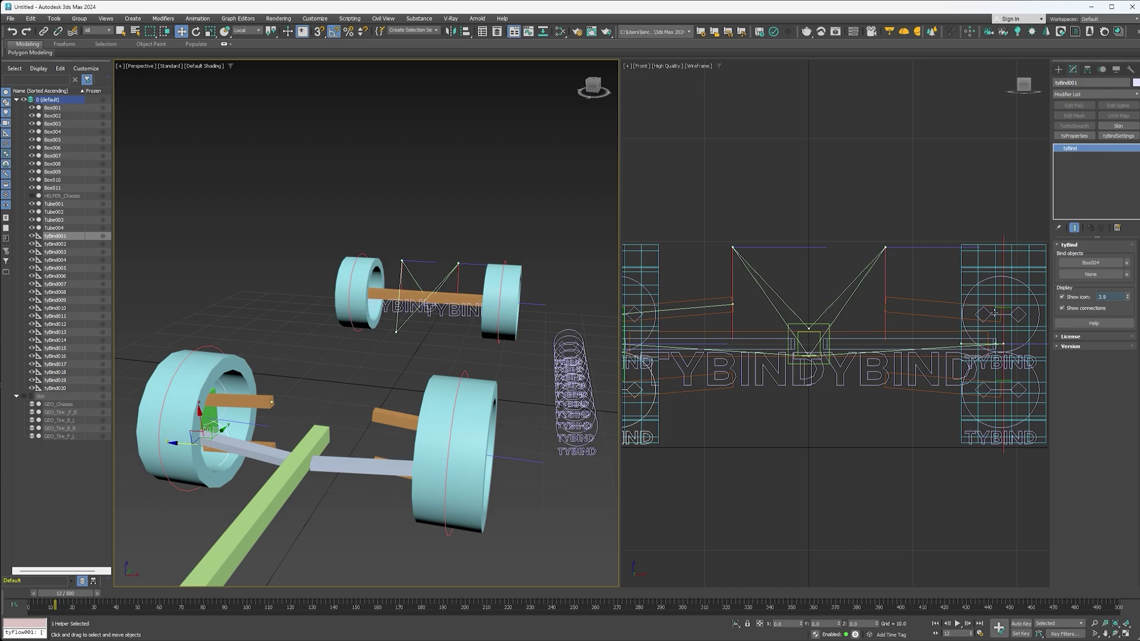
pyautogui.click(1090, 275)
pyautogui.click(210, 412)
# - Bind tyBind006 to upper arm Box005 as its first object and green knuckle Box002 as its second
pyautogui.keyDown('alt'); pyautogui.moveTo(221, 413); pyautogui.dragTo(368, 404, button='middle'); pyautogui.keyUp('alt')
pyautogui.click(395, 378)
pyautogui.click(1090, 263)
pyautogui.click(373, 359)
pyautogui.click(1091, 274)
pyautogui.click(405, 369)
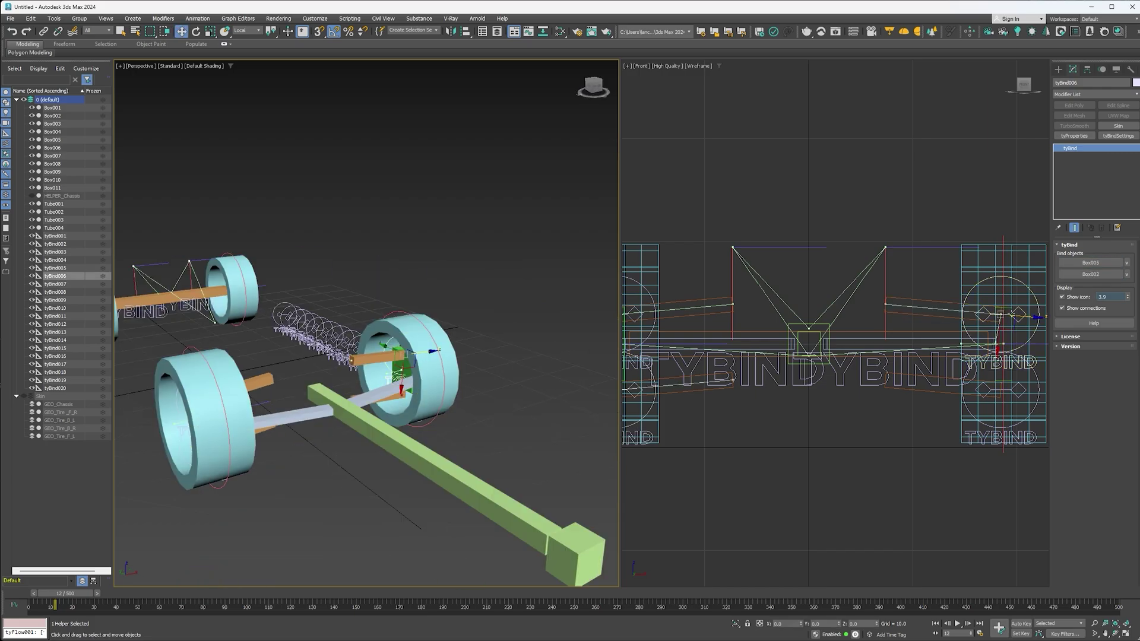
# - Bind tyBind007 to lower arm Box006 as its first object and green knuckle Box002 as its second
pyautogui.click(392, 417)
pyautogui.click(1090, 263)
pyautogui.keyDown('alt'); pyautogui.moveTo(442, 392); pyautogui.dragTo(460, 409, button='middle'); pyautogui.keyUp('alt')
pyautogui.click(370, 405)
pyautogui.click(1091, 274)
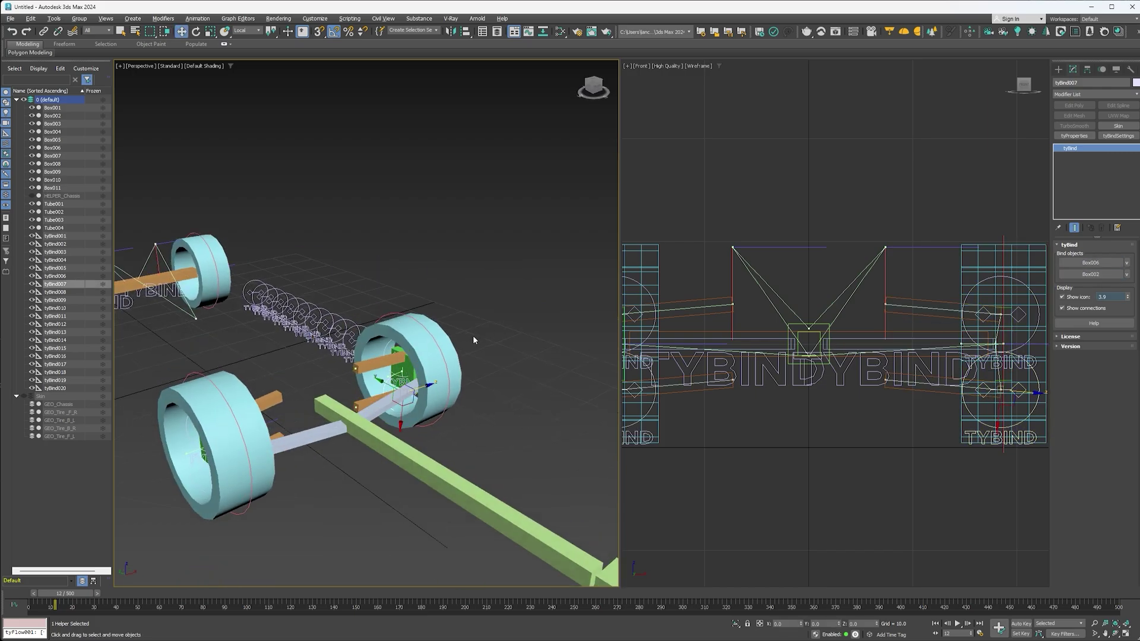
# - Select the four knuckle binds tyBind001, tyBind005, tyBind006 and tyBind007 and apply a tyBindSettings modifier to them
pyautogui.click(387, 355)
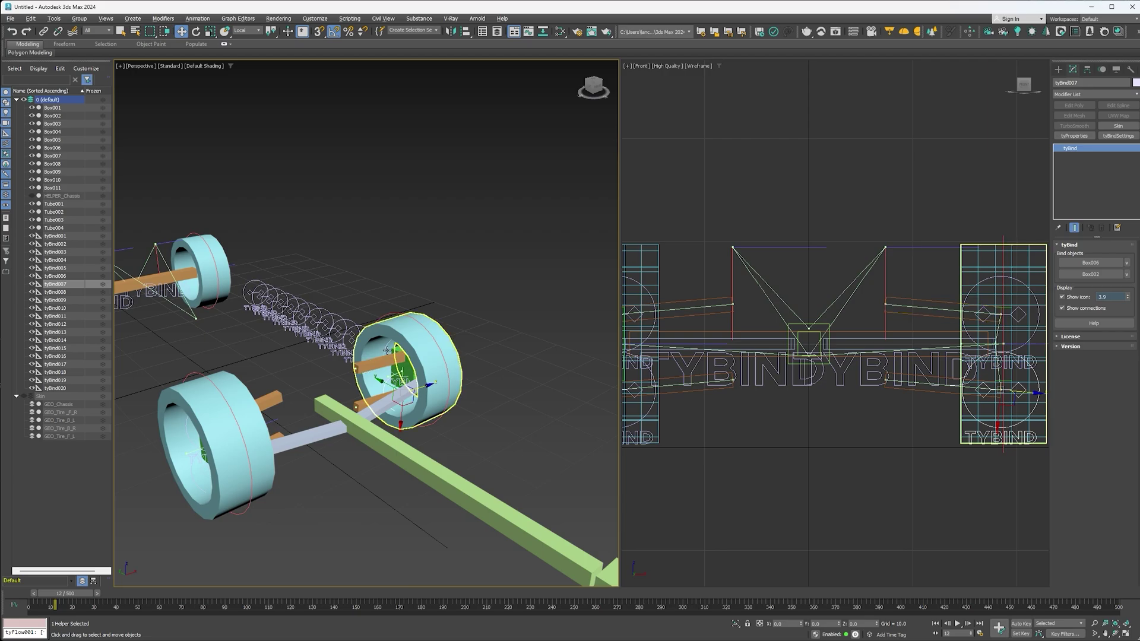
pyautogui.keyDown('ctrl'); pyautogui.click(385, 348); pyautogui.keyUp('ctrl')
pyautogui.keyDown('alt'); pyautogui.moveTo(385, 349); pyautogui.dragTo(241, 356, button='middle'); pyautogui.keyUp('alt')
pyautogui.keyDown('ctrl'); pyautogui.click(238, 330); pyautogui.keyUp('ctrl')
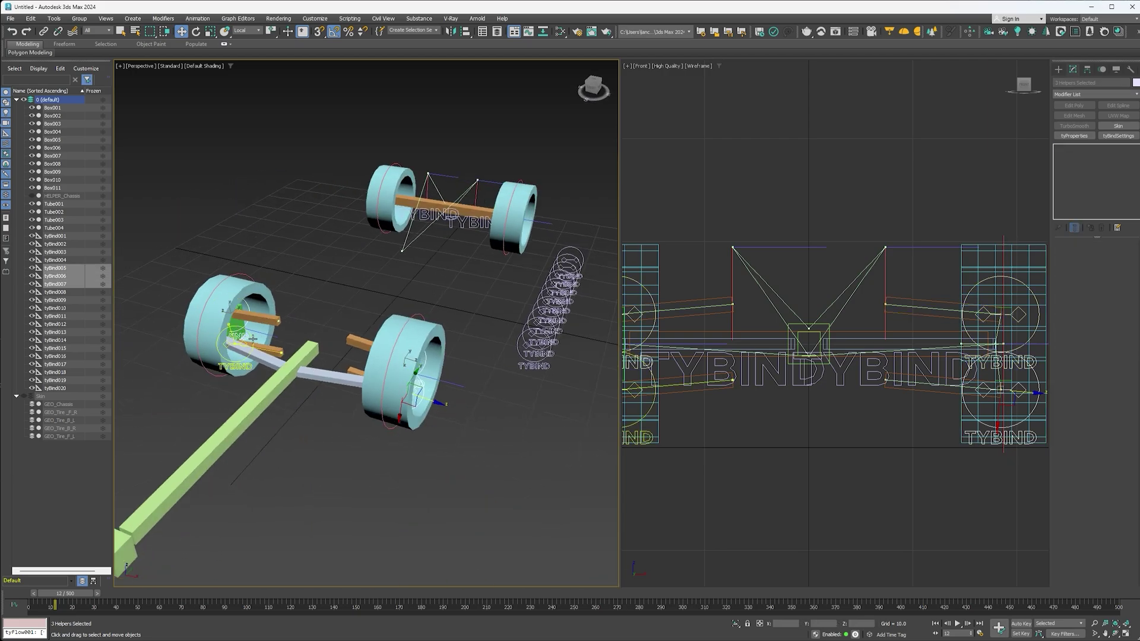
pyautogui.keyDown('ctrl'); pyautogui.click(244, 344); pyautogui.keyUp('ctrl')
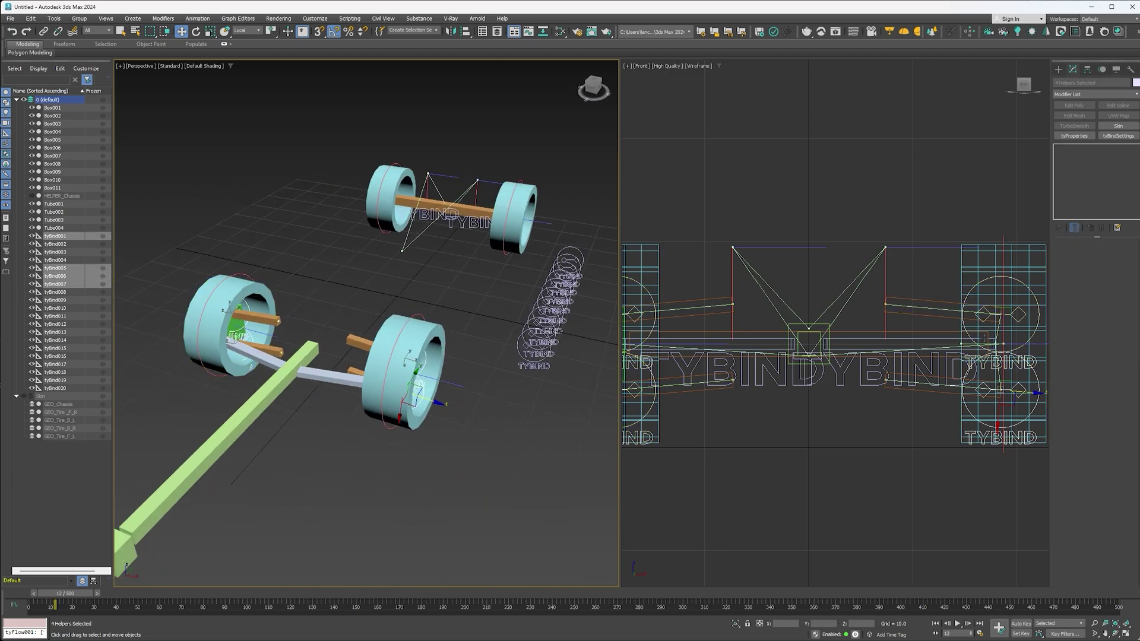
pyautogui.click(1118, 136)
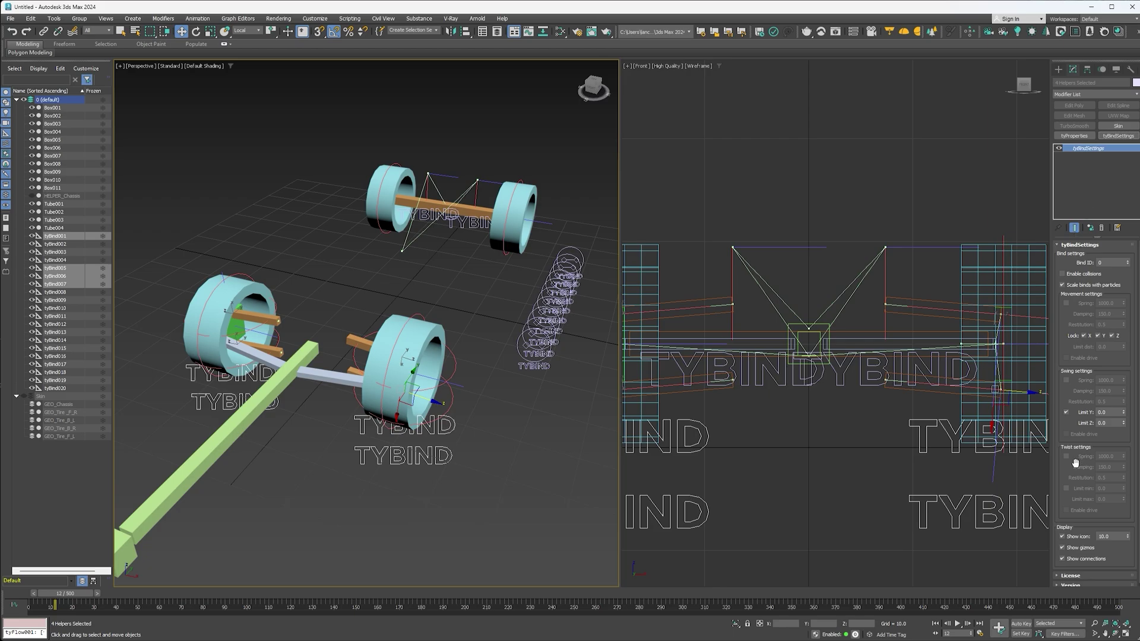
# - Reduce the knuckle binds' icon size to 4.46 and turn off their icon display
pyautogui.scroll(-1, 1075, 463)
pyautogui.moveTo(1127, 533); pyautogui.dragTo(1127, 564)
pyautogui.moveTo(603, 395); pyautogui.dragTo(594, 394, button='middle')
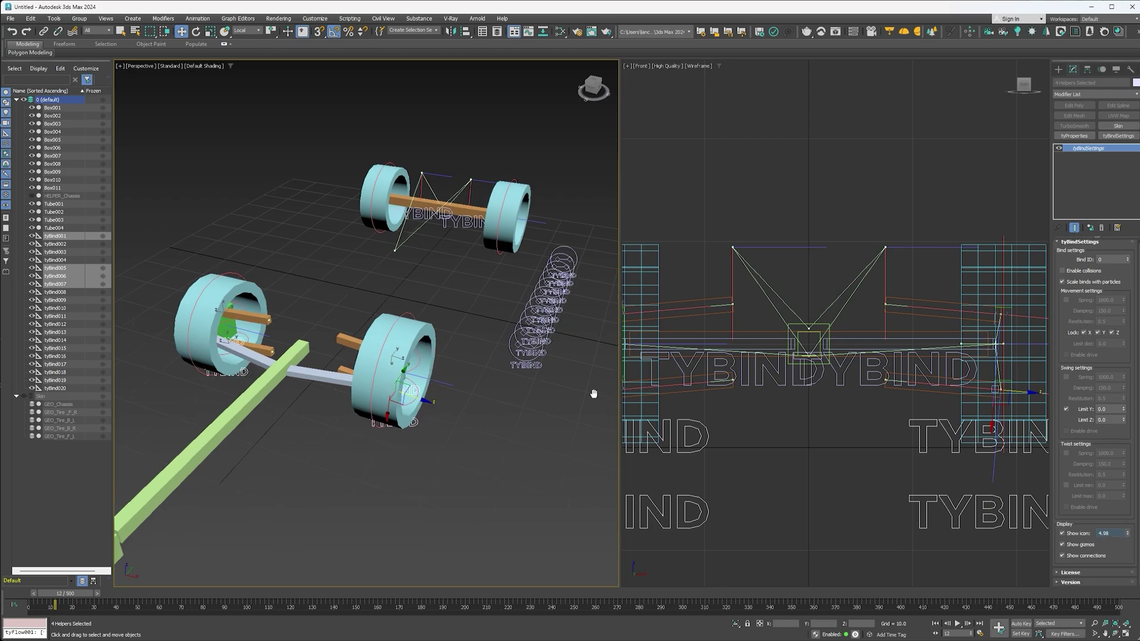
pyautogui.moveTo(1127, 534); pyautogui.dragTo(1127, 538)
pyautogui.scroll(-2, 928, 376)
pyautogui.scroll(-2, 928, 376)
pyautogui.moveTo(928, 376); pyautogui.dragTo(863, 370, button='middle')
pyautogui.scroll(5, 914, 342)
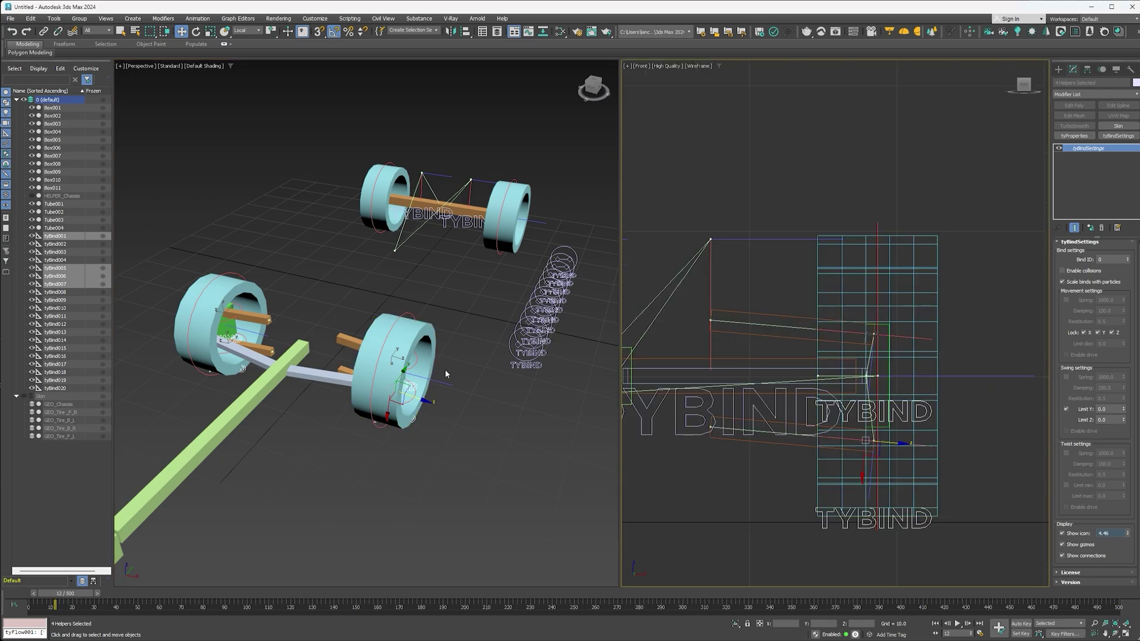
pyautogui.keyDown('alt'); pyautogui.moveTo(444, 368); pyautogui.dragTo(505, 353, button='middle'); pyautogui.keyUp('alt')
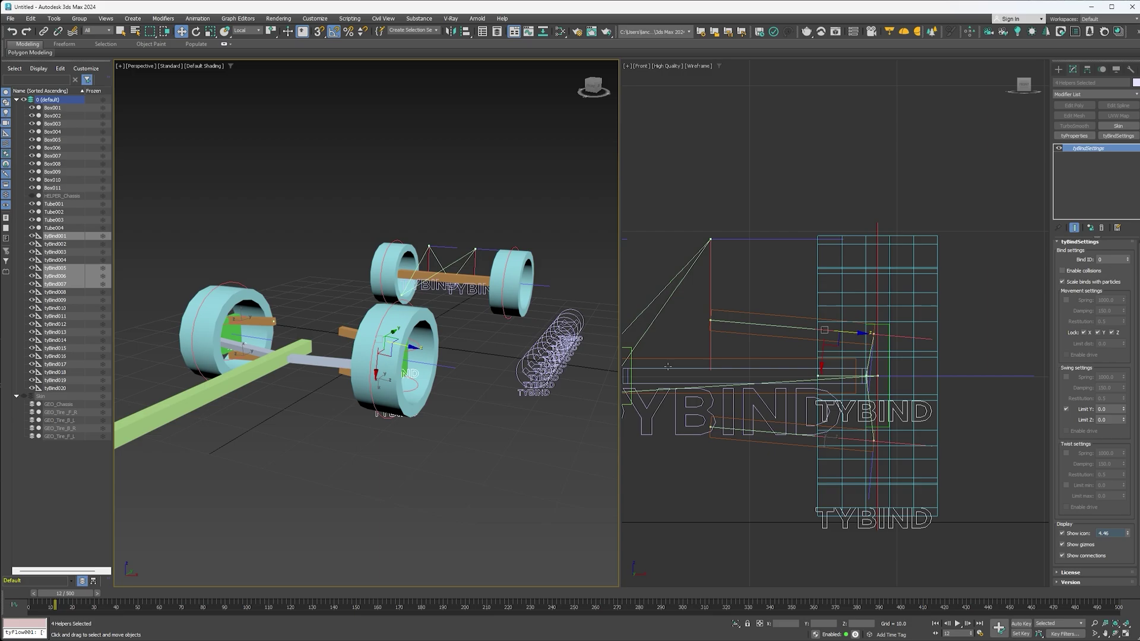
pyautogui.keyDown('alt'); pyautogui.moveTo(473, 400); pyautogui.dragTo(419, 405, button='middle'); pyautogui.keyUp('alt')
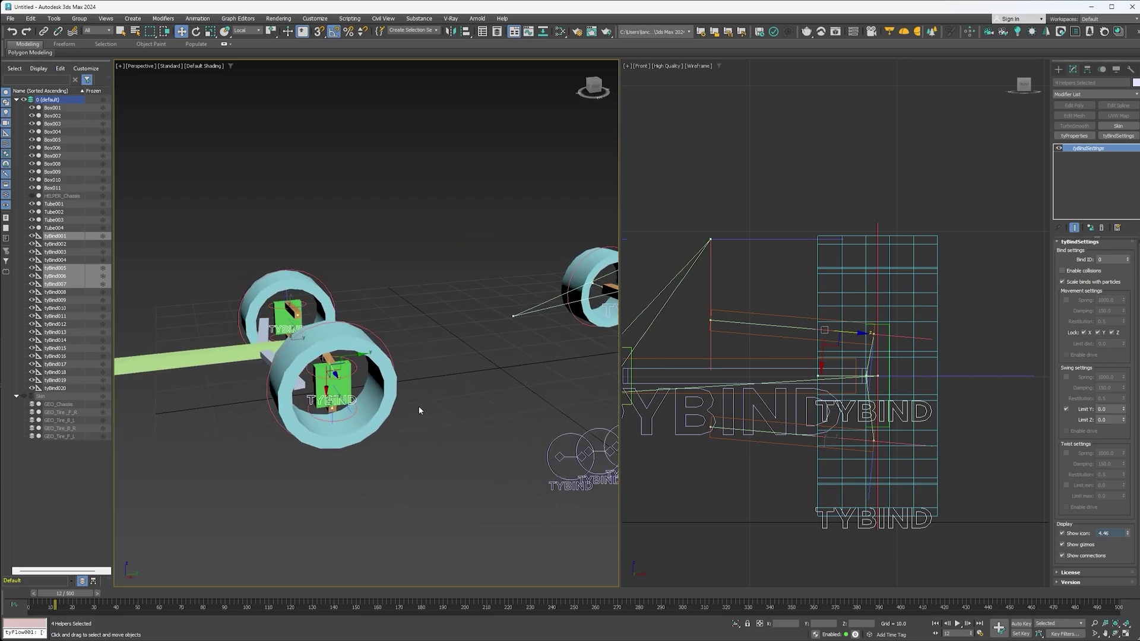
pyautogui.click(1062, 534)
# - Align tyBind008 to the pivot of upper arm Box003 and tyBind009 to the pivot of lower arm Box004
pyautogui.keyDown('alt'); pyautogui.moveTo(479, 347); pyautogui.dragTo(522, 358, button='middle'); pyautogui.keyUp('alt')
pyautogui.click(497, 347)
pyautogui.hotkey('alt', 'a')
pyautogui.click(259, 325)
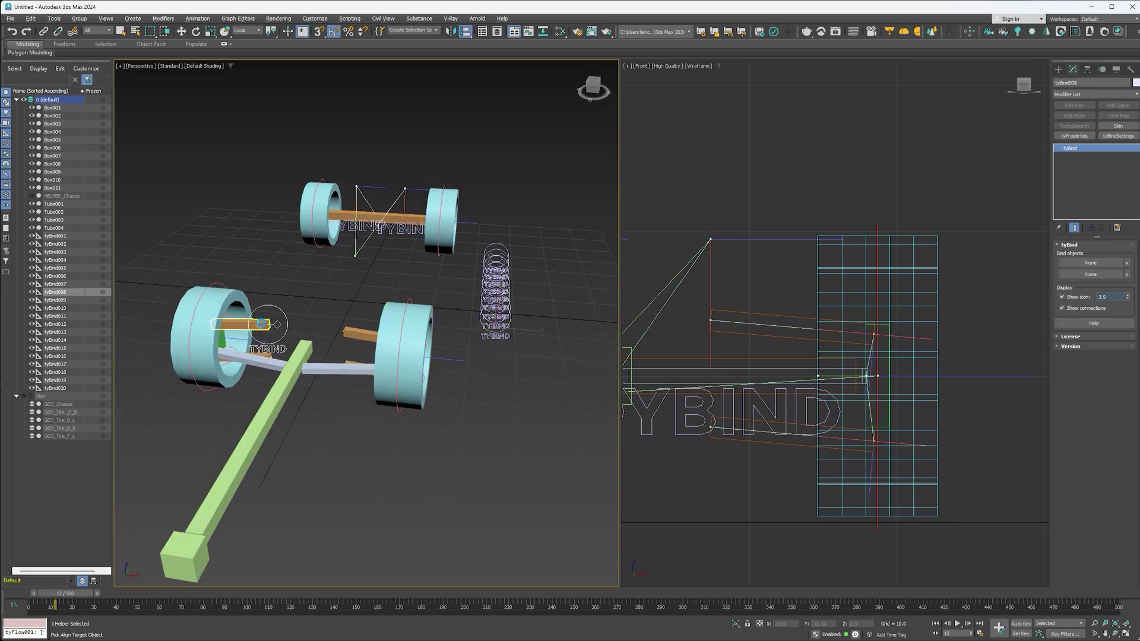
pyautogui.click(574, 400)
pyautogui.click(496, 337)
pyautogui.hotkey('alt', 'a')
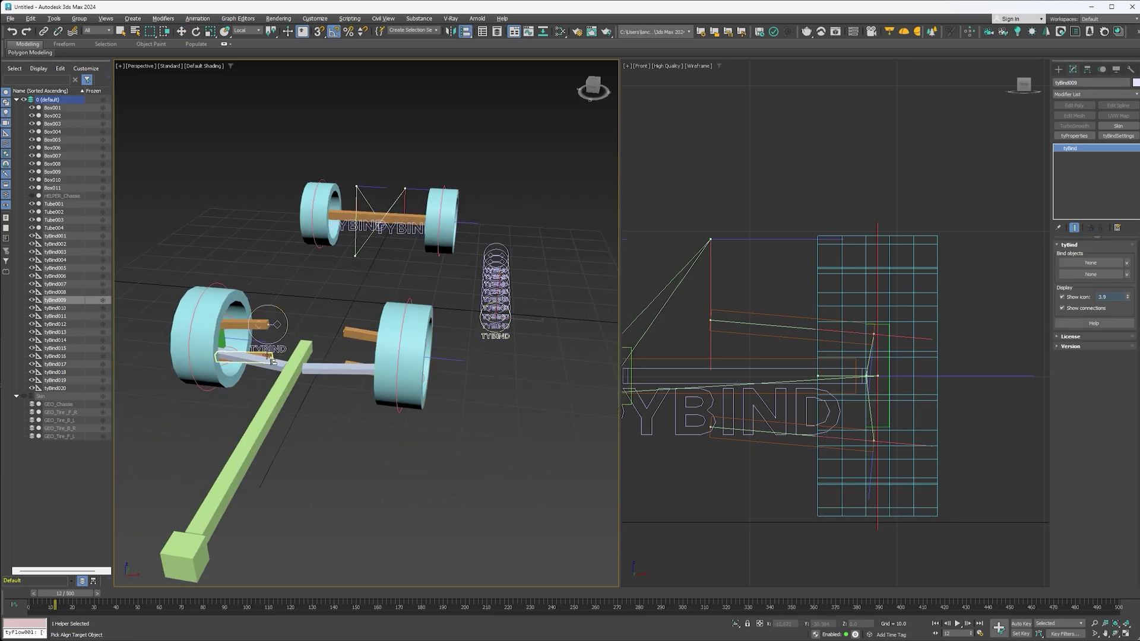
pyautogui.click(271, 358)
pyautogui.click(574, 401)
# - Align tyBind010 to the pivot of upper arm Box005 and tyBind011 to the pivot of lower arm Box006
pyautogui.click(497, 328)
pyautogui.hotkey('alt', 'a')
pyautogui.click(359, 334)
pyautogui.click(572, 396)
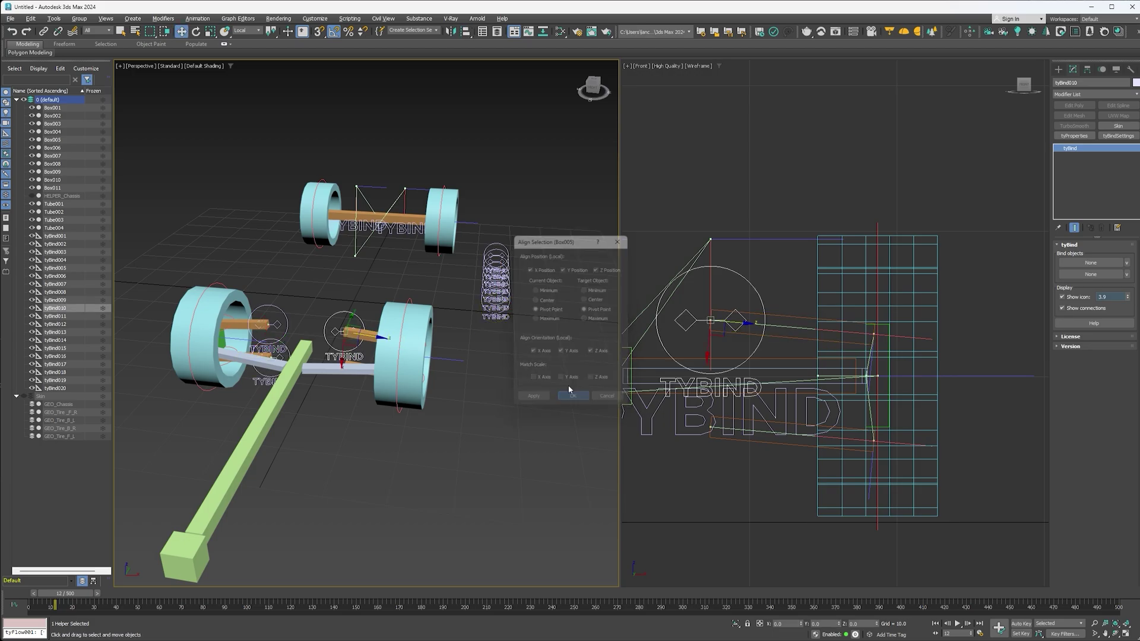
pyautogui.click(496, 319)
pyautogui.hotkey('alt', 'a')
pyautogui.click(355, 364)
pyautogui.click(575, 401)
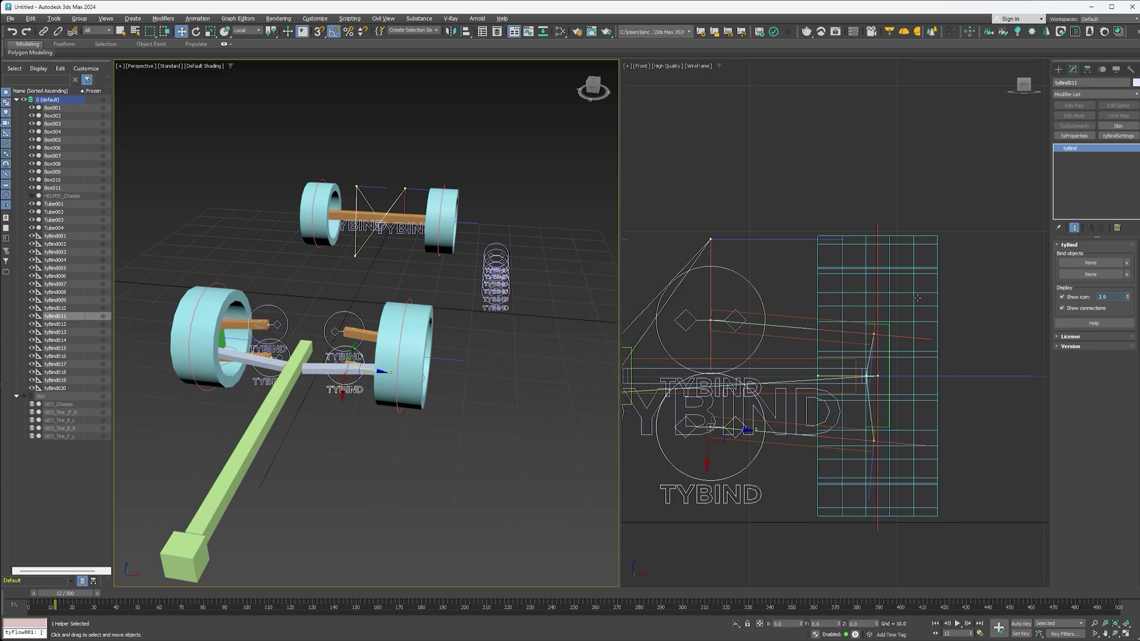
# - Bind tyBind011 to HELPER_Chassis as its first object and lower arm Box006 as its second
pyautogui.click(1090, 262)
pyautogui.click(64, 196)
pyautogui.click(1090, 274)
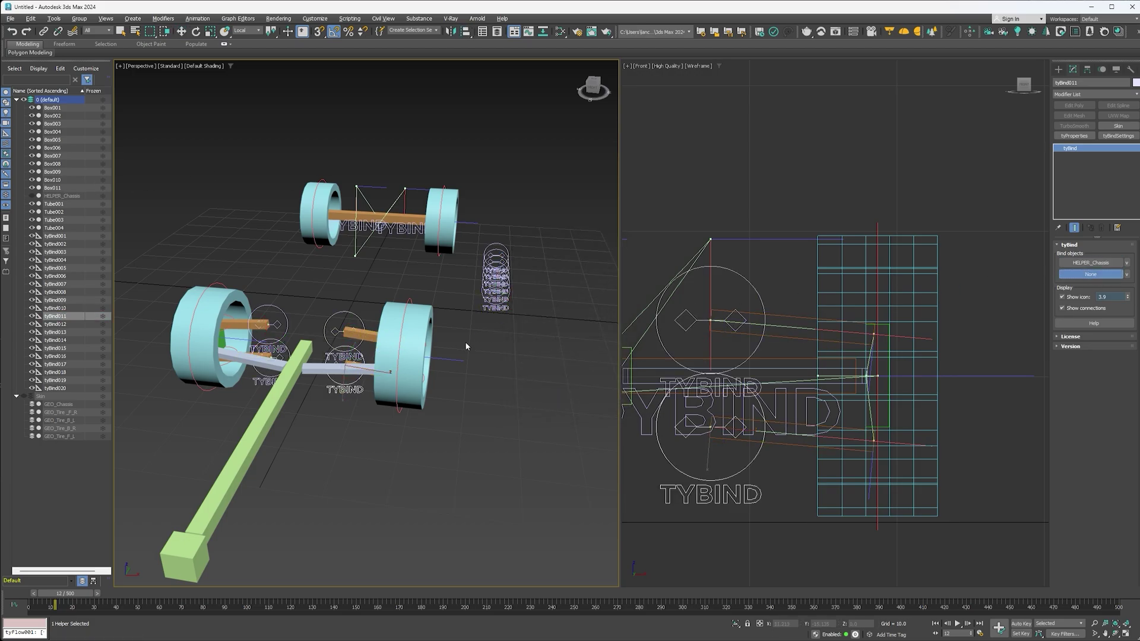
pyautogui.keyDown('alt'); pyautogui.moveTo(374, 367); pyautogui.dragTo(368, 385, button='middle'); pyautogui.keyUp('alt')
pyautogui.click(364, 366)
# - Bind tyBind010 to HELPER_Chassis as its first object and upper arm Box005 as its second
pyautogui.click(363, 356)
pyautogui.click(1091, 262)
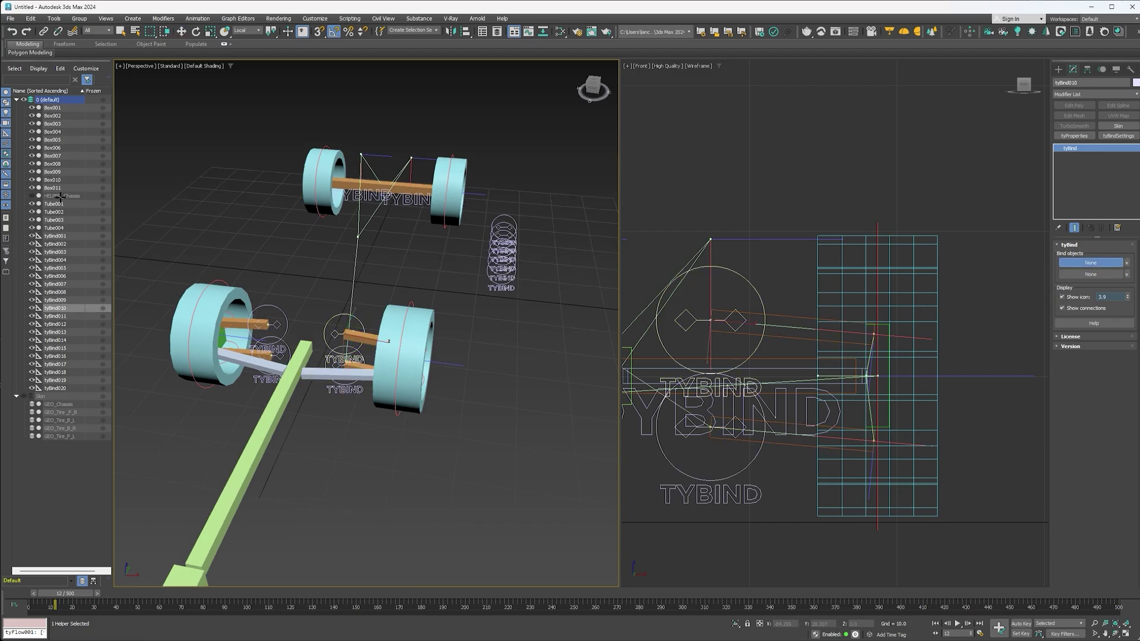
pyautogui.click(62, 196)
pyautogui.click(1090, 275)
pyautogui.click(366, 336)
# - Bind tyBind008 and tyBind009 to HELPER_Chassis as first object and to their arms, Box003 and Box004, as second
pyautogui.click(268, 325)
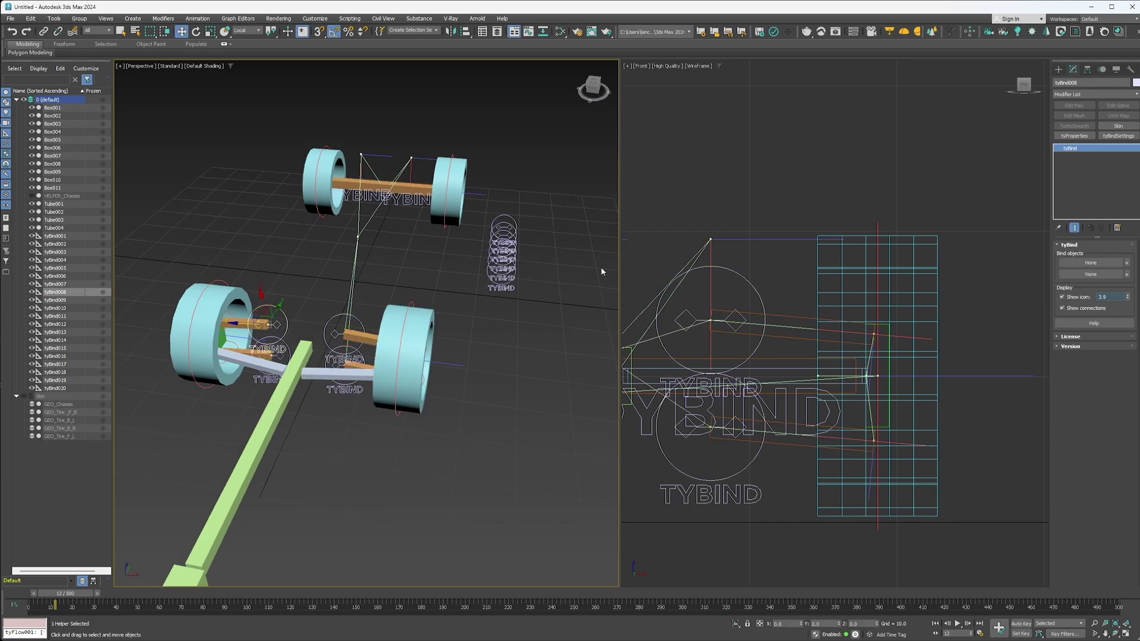
pyautogui.click(288, 347)
pyautogui.click(1090, 262)
pyautogui.click(72, 197)
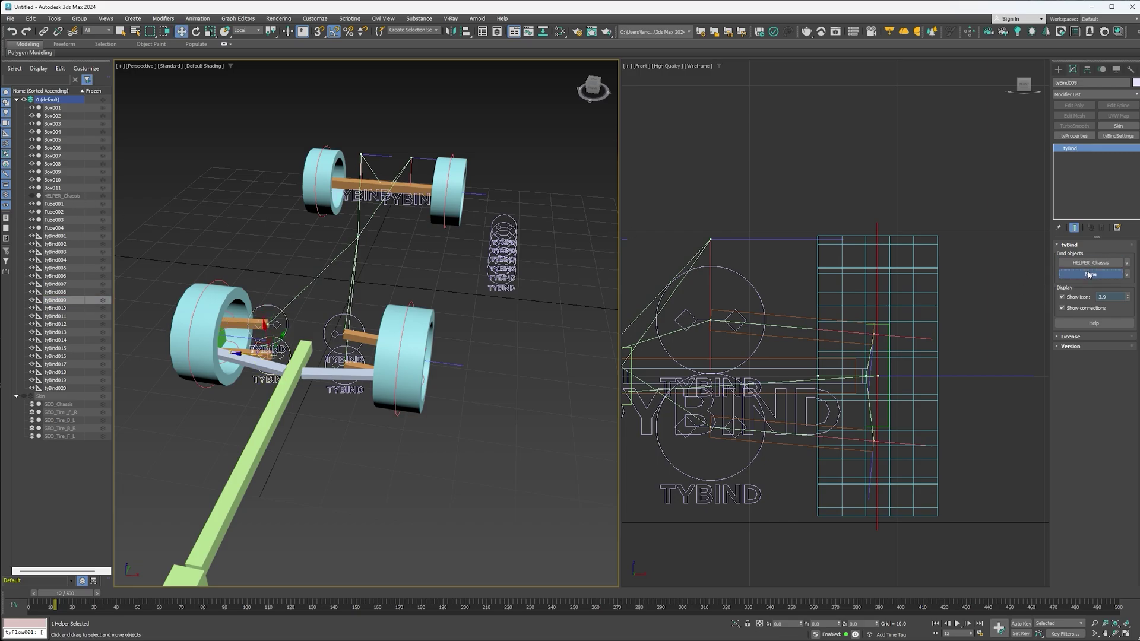
pyautogui.click(261, 354)
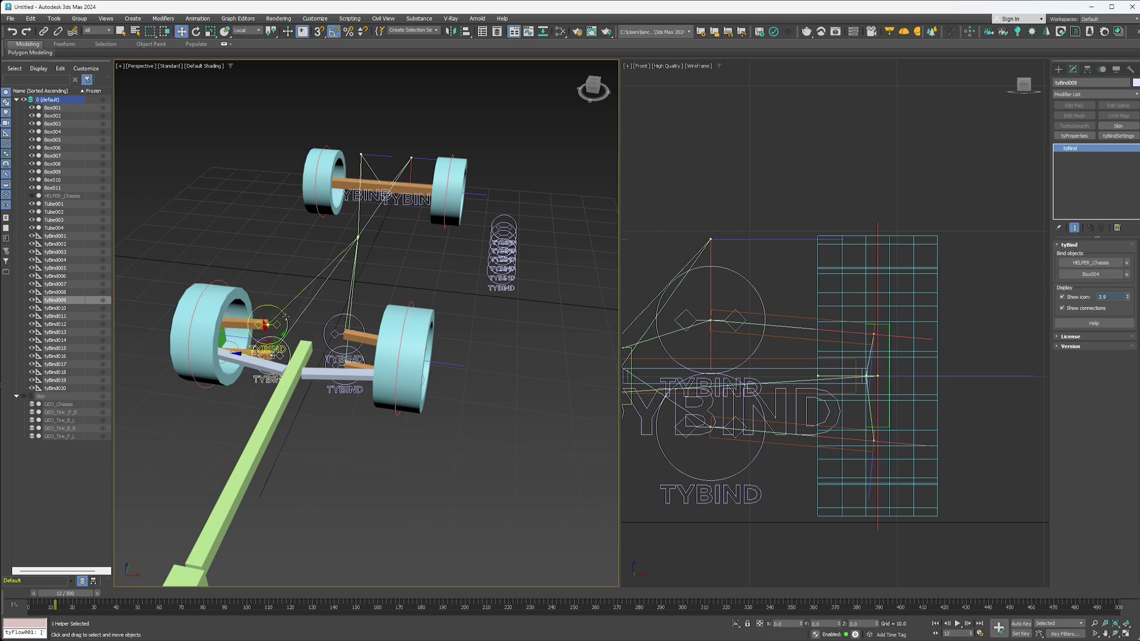
# - Apply a tyBindSettings modifier to chassis binds tyBind008 through tyBind011 and turn off their icon display
pyautogui.keyDown('ctrl'); pyautogui.click(328, 321); pyautogui.keyUp('ctrl')
pyautogui.keyDown('ctrl'); pyautogui.click(328, 349); pyautogui.keyUp('ctrl')
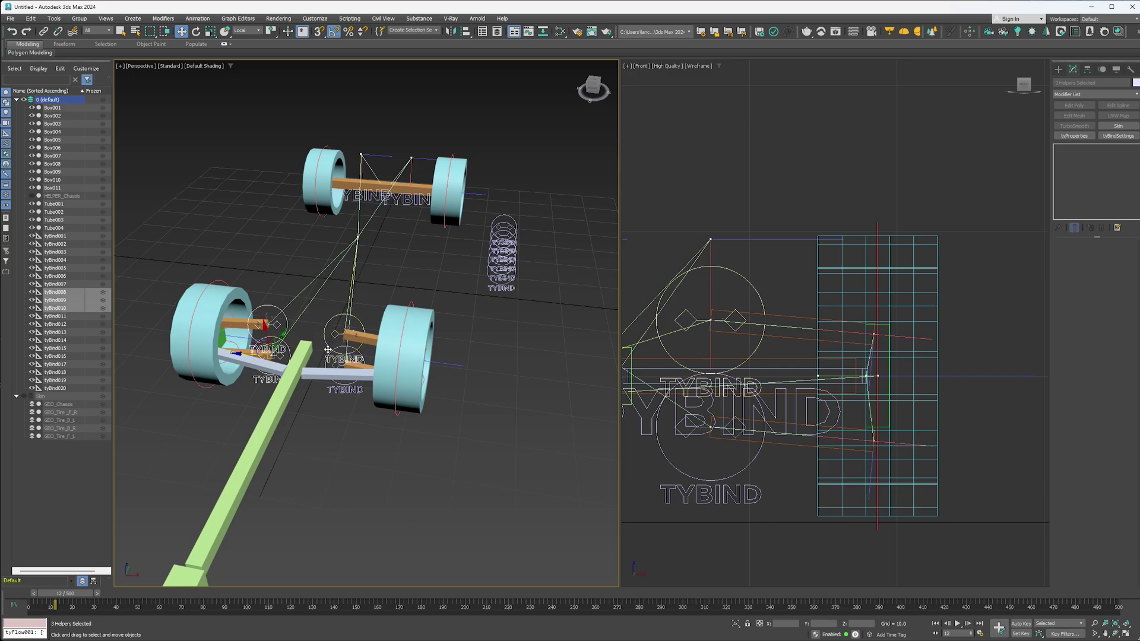
pyautogui.keyDown('ctrl'); pyautogui.click(682, 311); pyautogui.keyUp('ctrl')
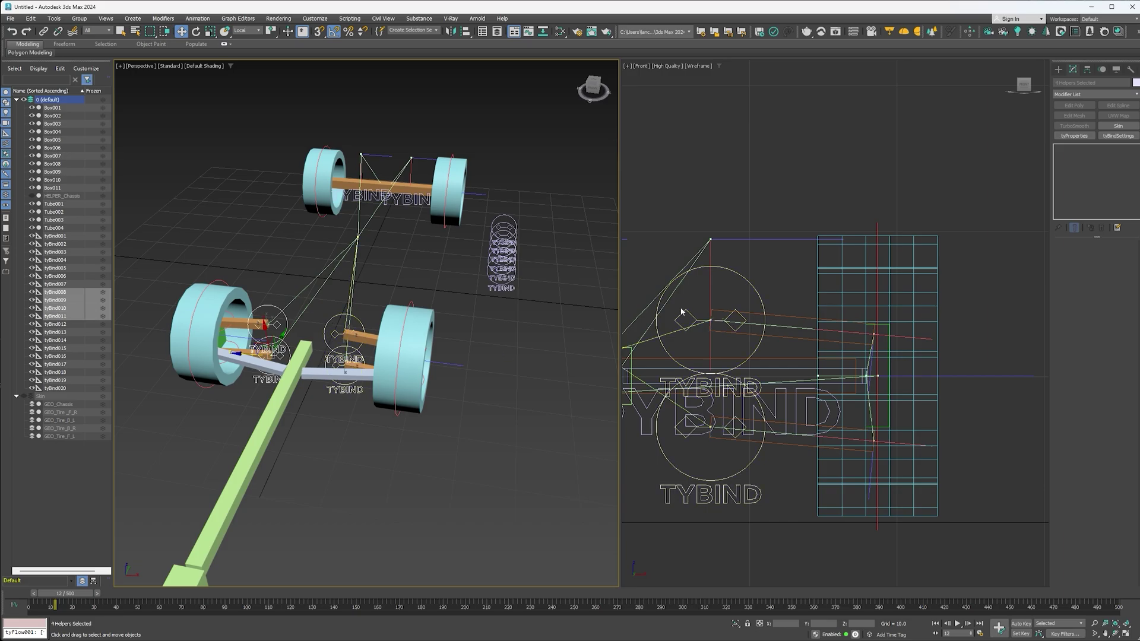
pyautogui.click(1119, 136)
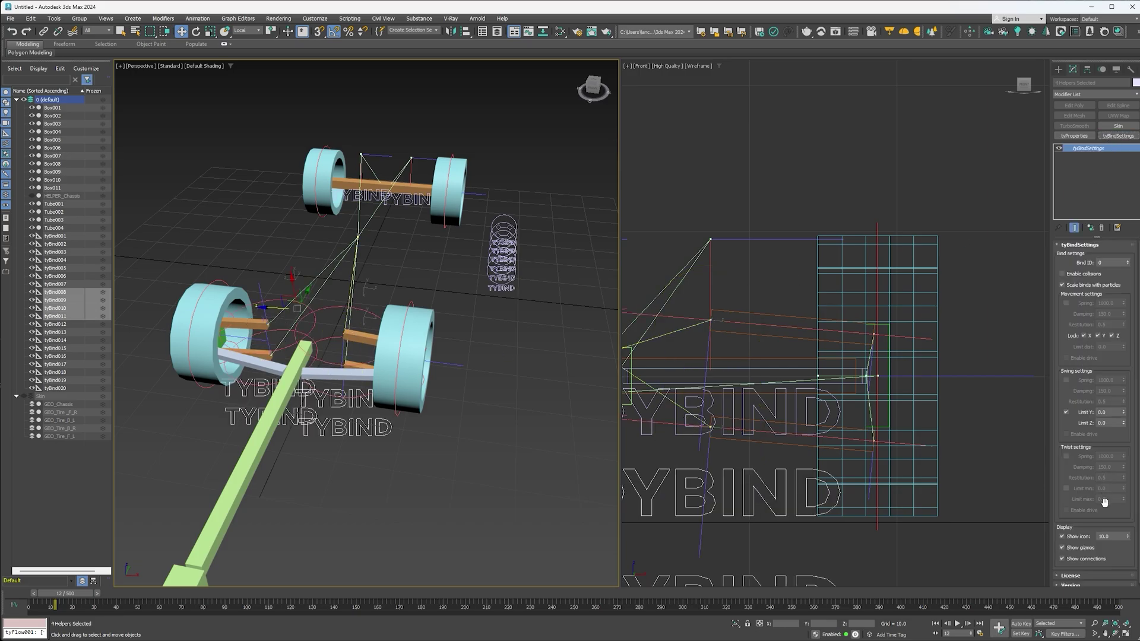
pyautogui.moveTo(1127, 536); pyautogui.dragTo(1127, 542)
pyautogui.click(1062, 536)
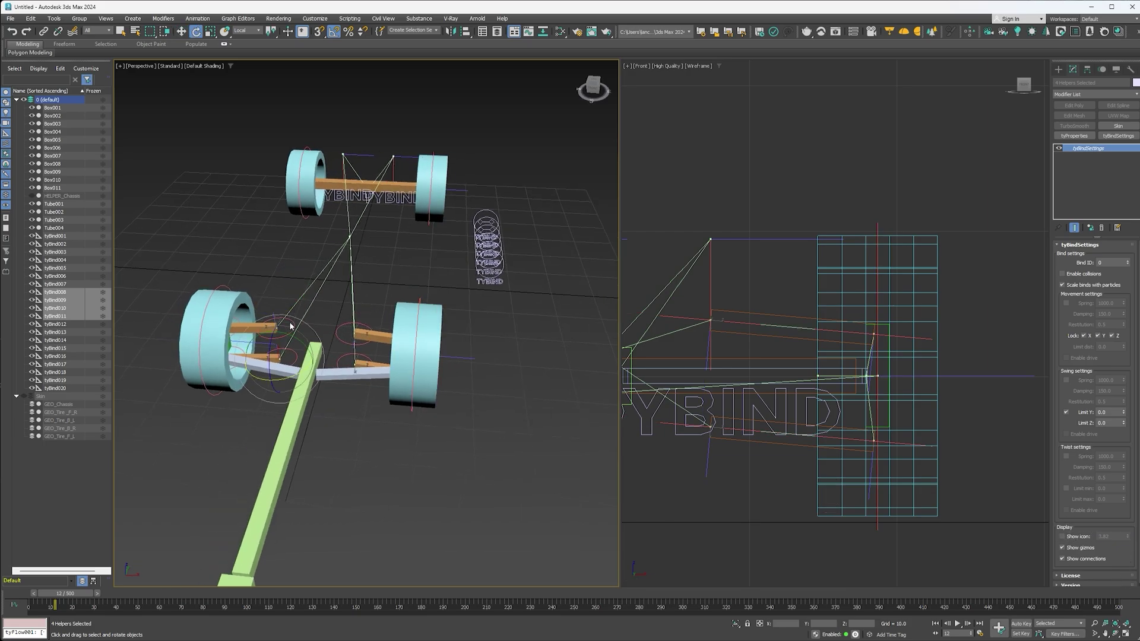
# - Rotate the four chassis-to-arm binds so their twist axes run along the truck's length
pyautogui.press('e')
pyautogui.moveTo(270, 323); pyautogui.dragTo(266, 352)
pyautogui.moveTo(391, 360)
pyautogui.keyDown('alt'); pyautogui.mouseDown(button='middle')
pyautogui.moveTo(401, 354)
pyautogui.moveTo(371, 353)
pyautogui.mouseUp(button='middle'); pyautogui.keyUp('alt')
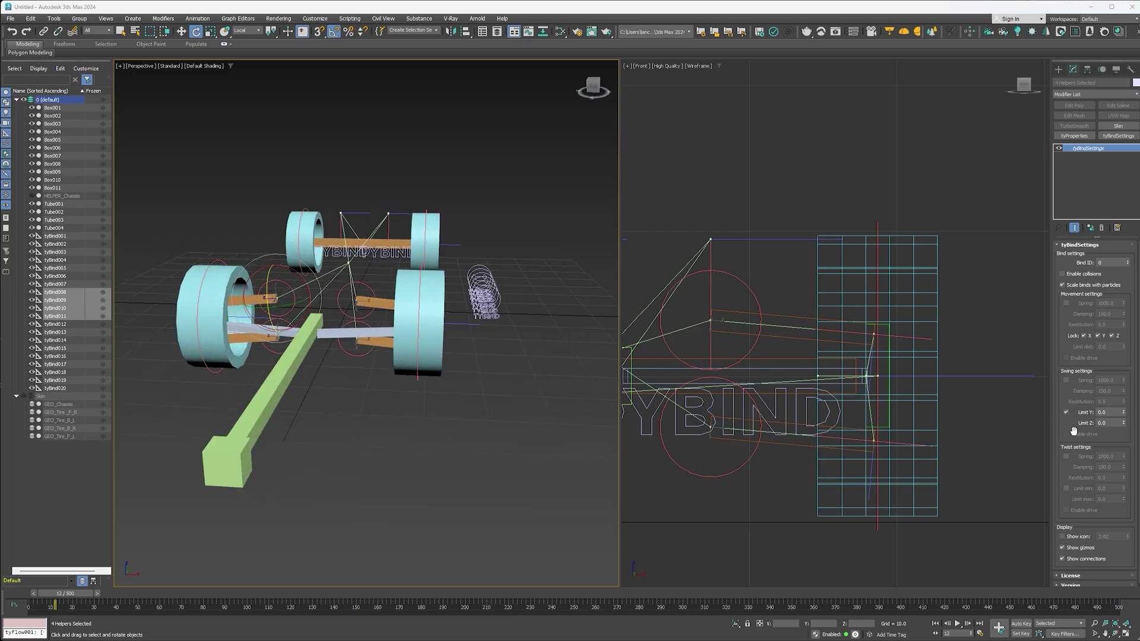
# - Enable the twist spring on the four chassis-to-arm binds, set it to 10000000 and enable the twist drive
pyautogui.click(1066, 457)
pyautogui.click(1102, 456)
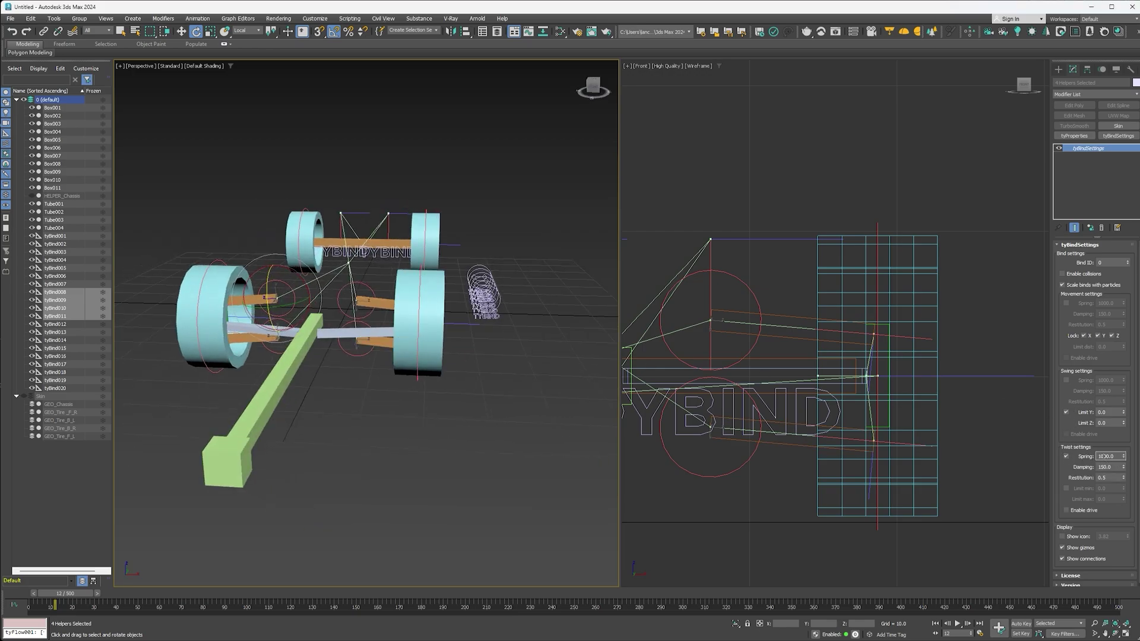
pyautogui.write('0000')
pyautogui.click(1072, 511)
pyautogui.moveTo(1065, 476); pyautogui.dragTo(1067, 415)
# - Align tyBind012 to the pivot of steering rod Box010
pyautogui.moveTo(484, 364)
pyautogui.keyDown('alt'); pyautogui.mouseDown(button='middle')
pyautogui.moveTo(474, 392)
pyautogui.moveTo(478, 380)
pyautogui.mouseUp(button='middle'); pyautogui.keyUp('alt')
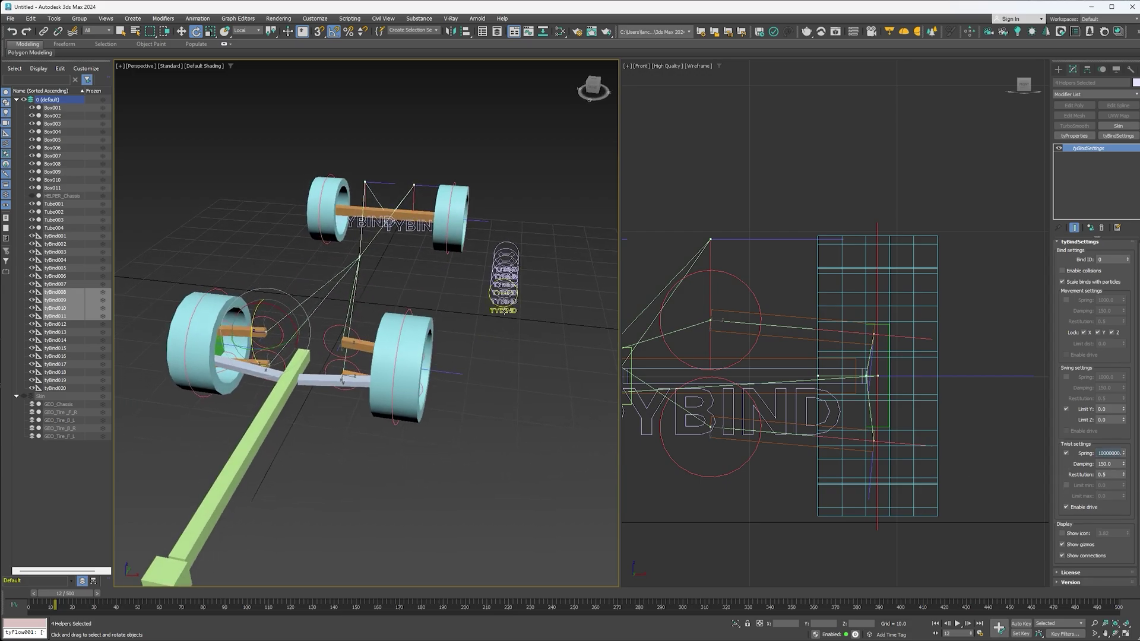
pyautogui.click(503, 310)
pyautogui.press('w')
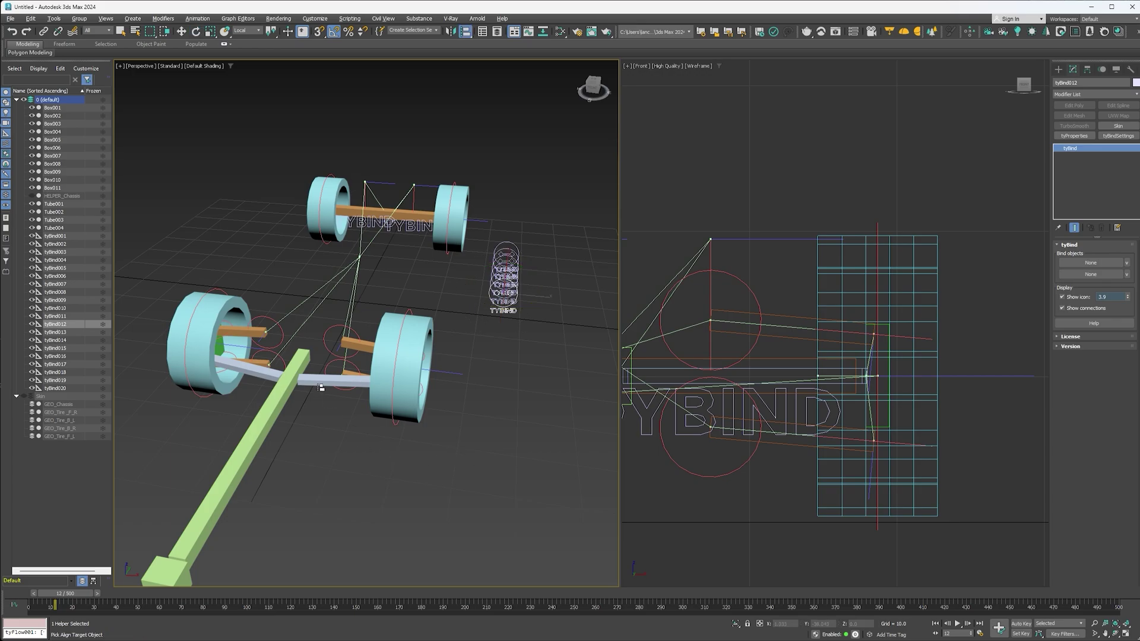
pyautogui.hotkey('alt', 'a')
pyautogui.click(332, 381)
pyautogui.click(571, 394)
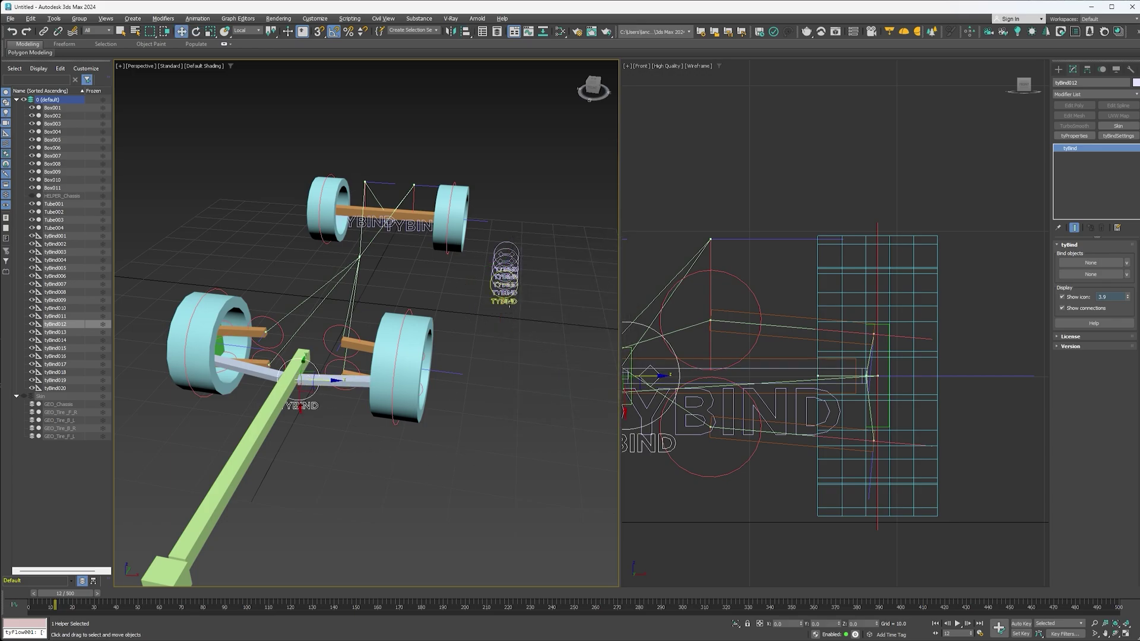
# - Align tyBind013 to the pivot of steering rod Box011, and move it and tyBind012 outward to the rods' wheel ends
pyautogui.click(503, 302)
pyautogui.hotkey('alt', 'a')
pyautogui.click(259, 372)
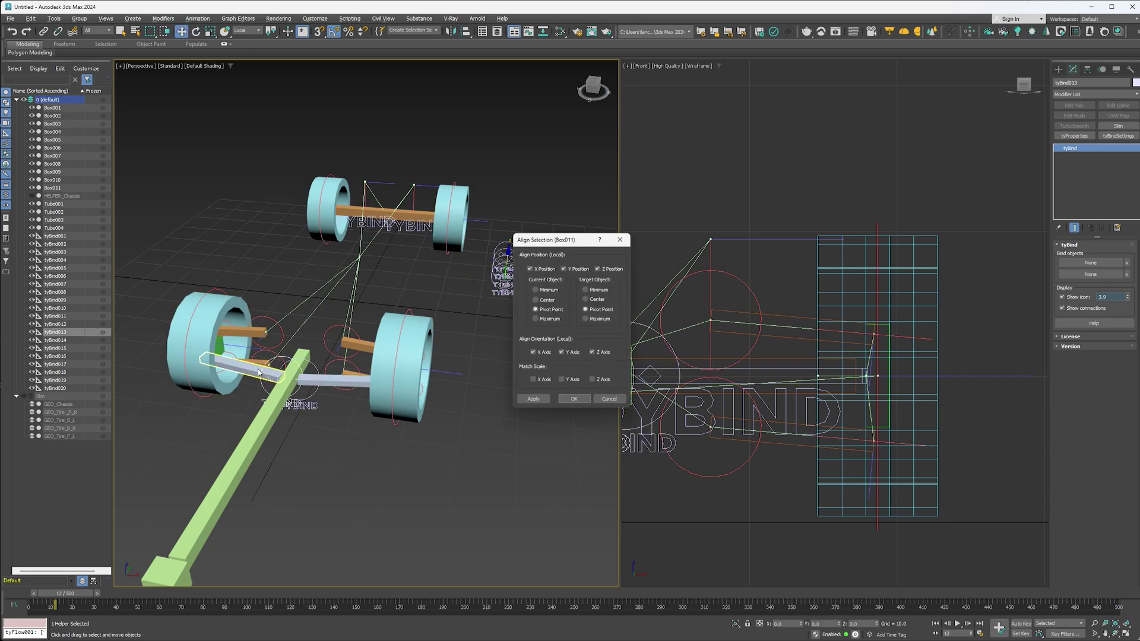
pyautogui.click(573, 399)
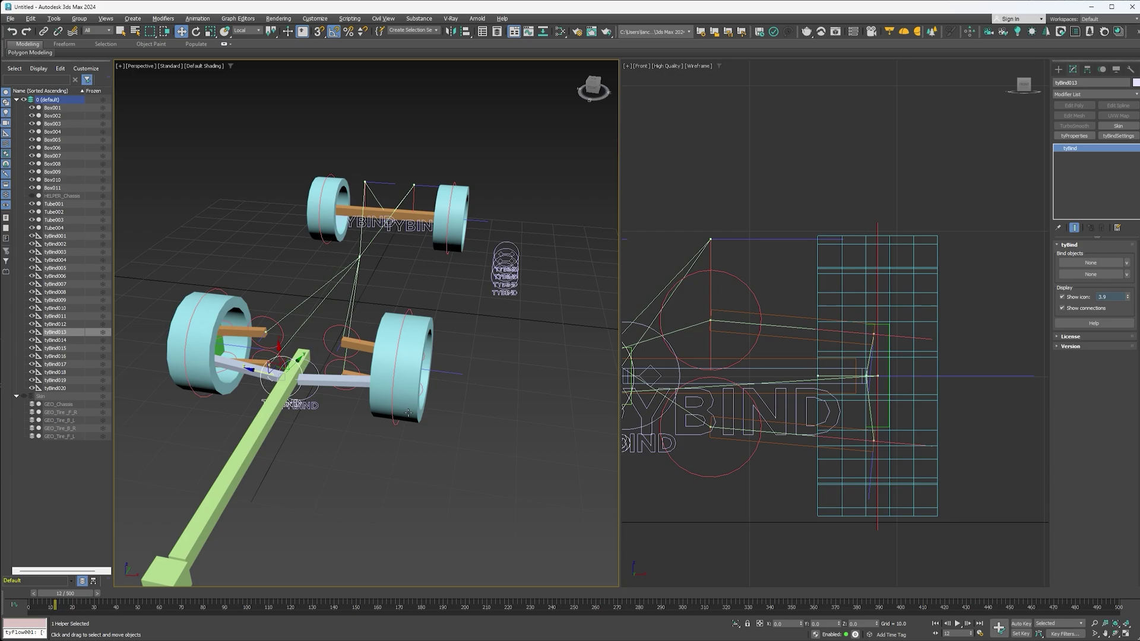
pyautogui.keyDown('ctrl'); pyautogui.click(312, 396); pyautogui.keyUp('ctrl')
pyautogui.moveTo(327, 381); pyautogui.dragTo(428, 381)
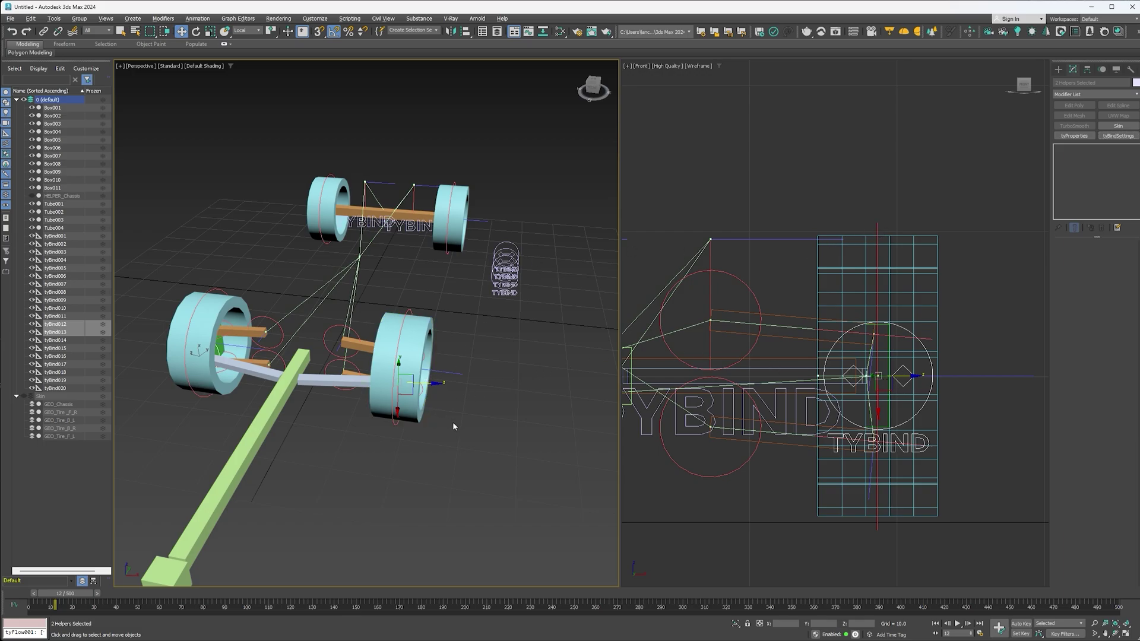
# - Align tyBind014 to the pivot of steering rod Box010 and tyBind016 to the pivot of steering rod Box011
pyautogui.click(504, 293)
pyautogui.hotkey('alt', 'a')
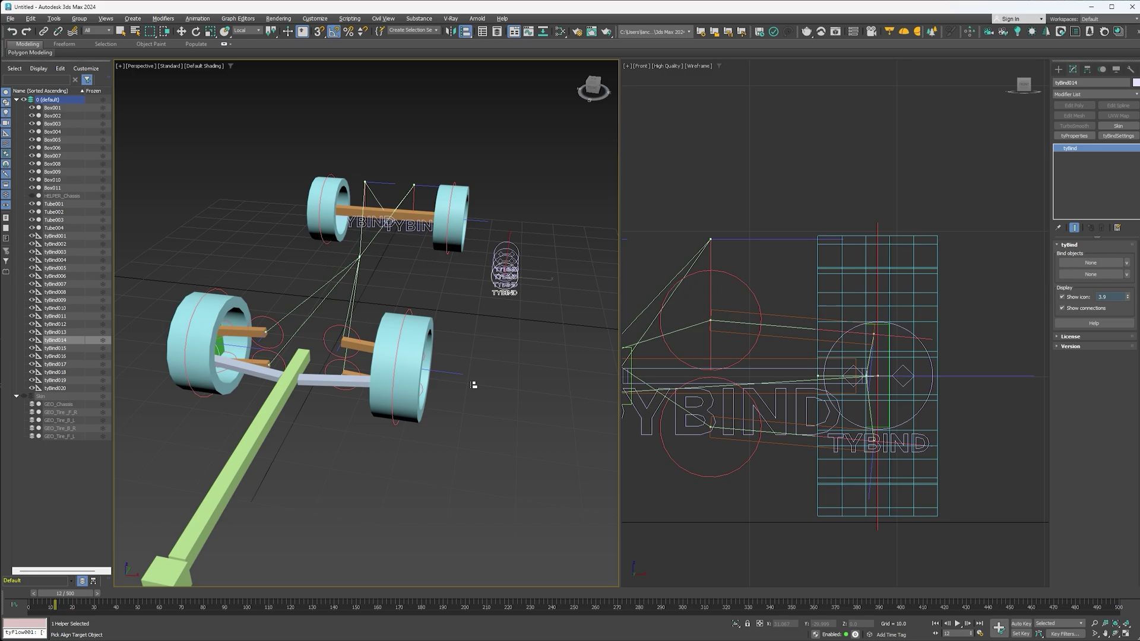
pyautogui.click(331, 388)
pyautogui.click(574, 398)
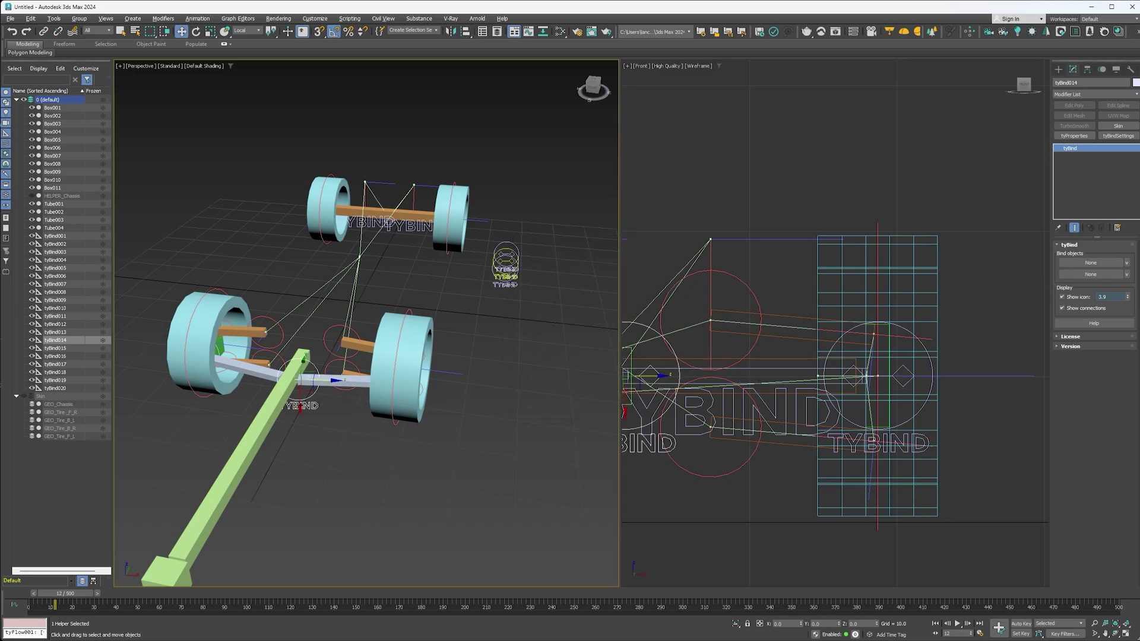
pyautogui.click(506, 277)
pyautogui.hotkey('alt', 'a')
pyautogui.click(265, 372)
pyautogui.click(572, 398)
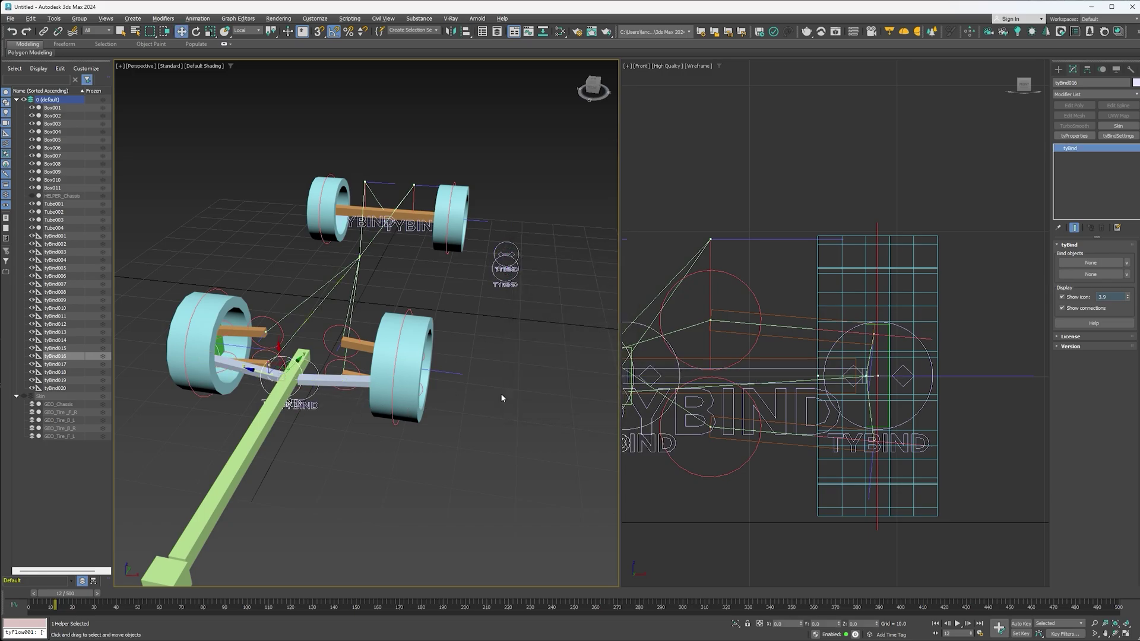
# - Bind tyBind014 to the long green steering bar Box008 as its first object and steering rod Box010 as its second
pyautogui.click(316, 404)
pyautogui.click(1097, 263)
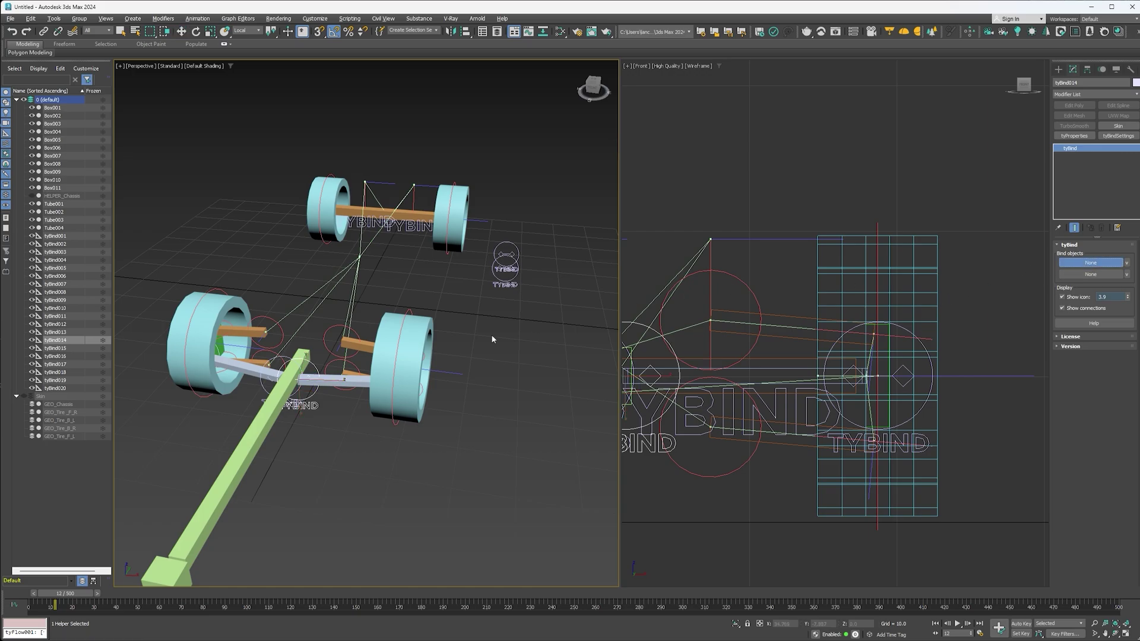
pyautogui.click(260, 424)
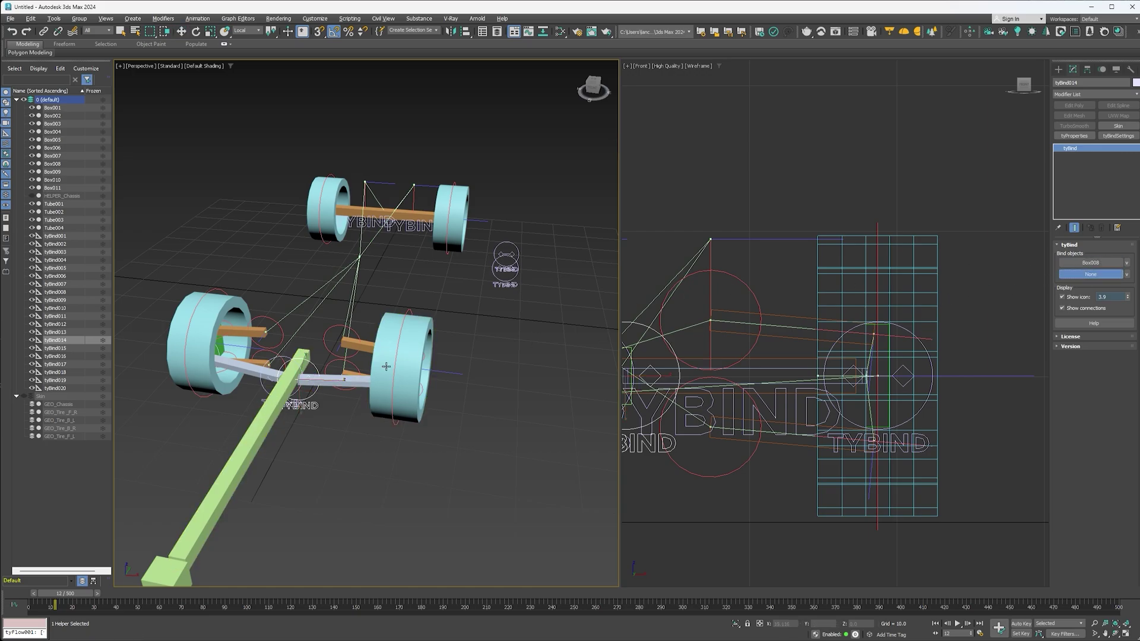
pyautogui.click(340, 380)
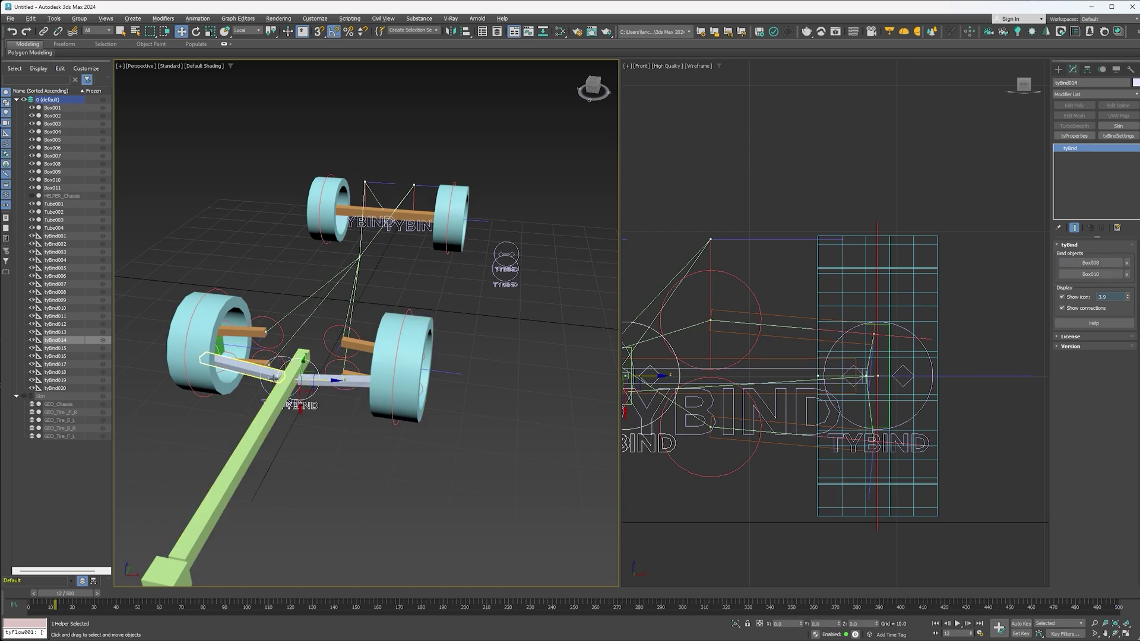
# - Bind tyBind016 to the long green steering bar Box008 as its first object and steering rod Box011 as its second
pyautogui.click(264, 392)
pyautogui.click(1096, 262)
pyautogui.click(1095, 263)
pyautogui.click(260, 424)
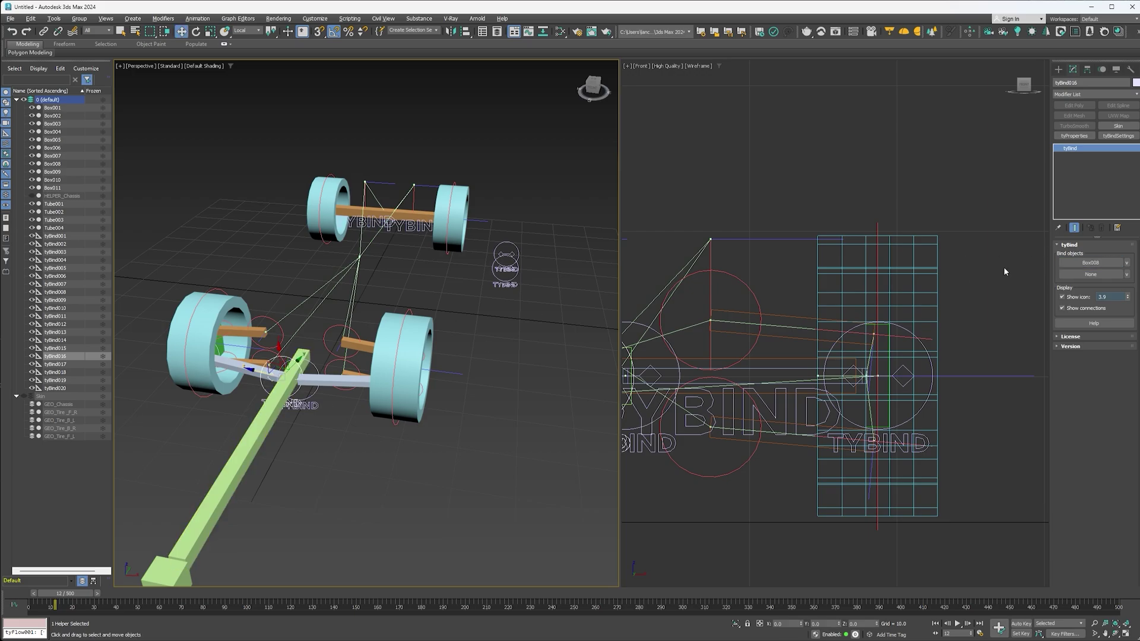
pyautogui.click(1091, 274)
pyautogui.click(235, 365)
# - Bind tyBind012 to steering rod Box010 as its first object and the green knuckle inside the same front tire as its second
pyautogui.keyDown('alt'); pyautogui.moveTo(235, 365); pyautogui.dragTo(330, 337, button='middle'); pyautogui.keyUp('alt')
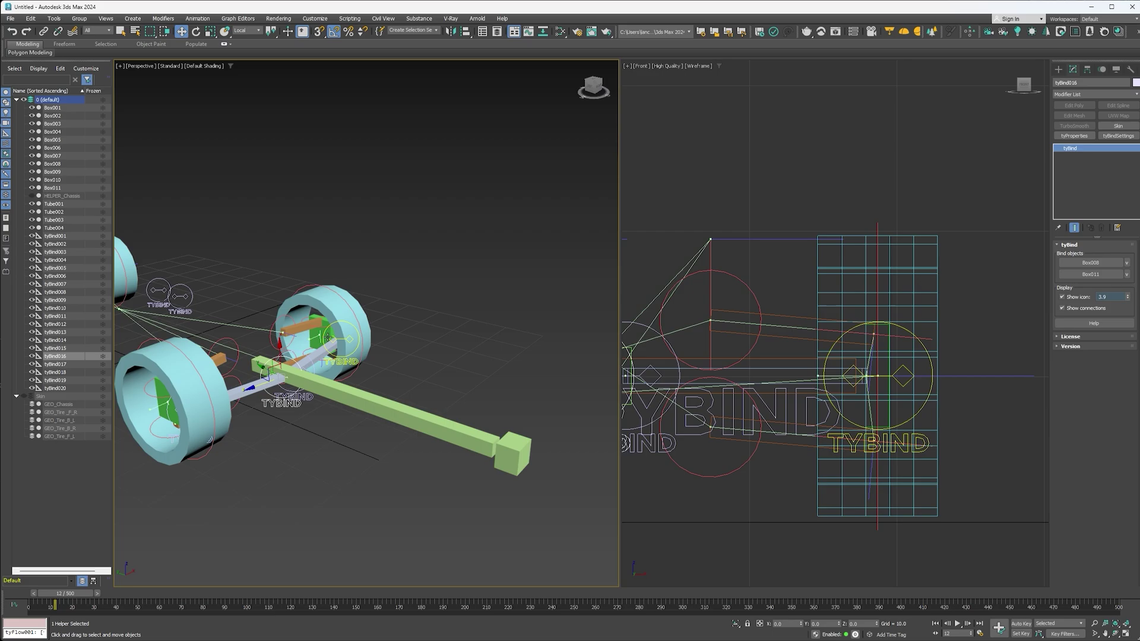
pyautogui.click(328, 337)
pyautogui.click(1090, 263)
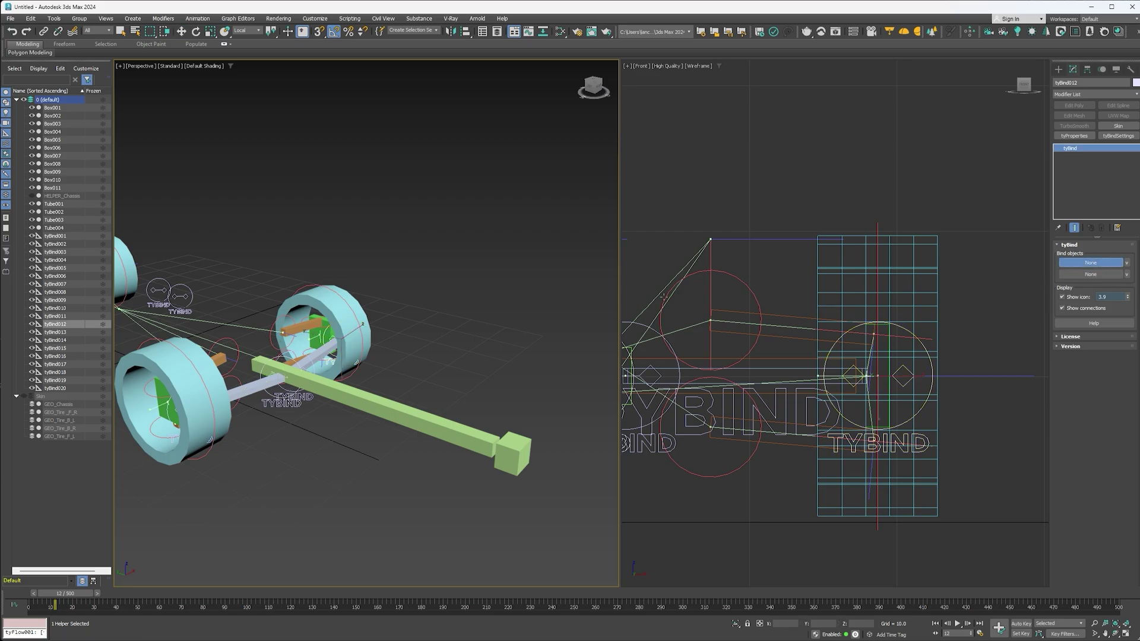
pyautogui.click(320, 358)
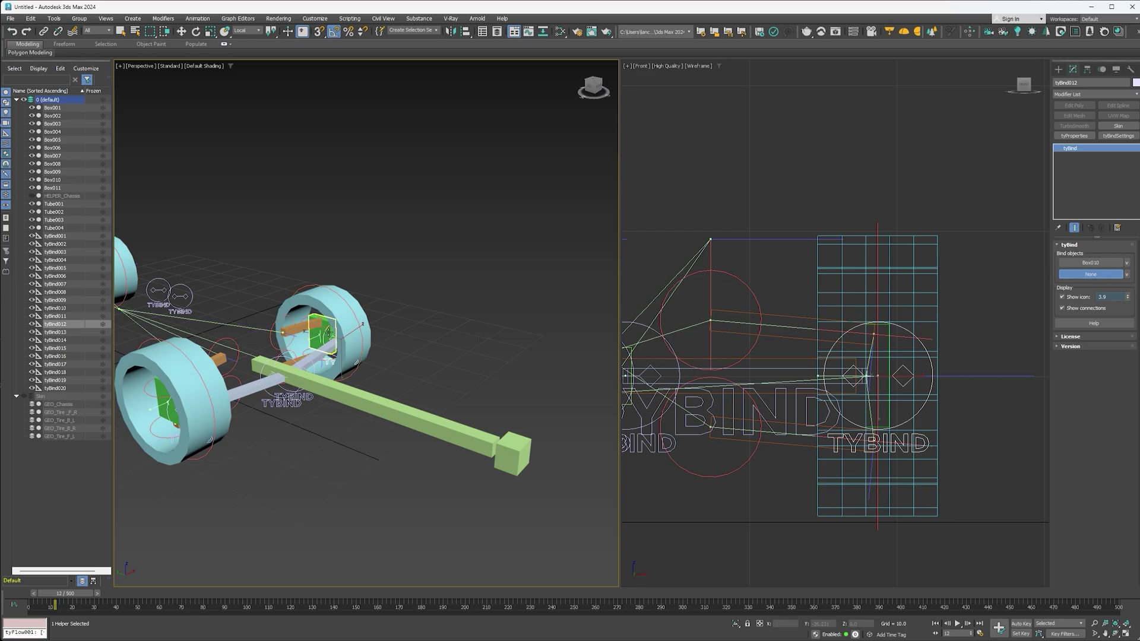
pyautogui.click(328, 334)
# - Bind tyBind013 to steering rod Box011 as its first object and the front knuckle Box001 as its second
pyautogui.keyDown('alt'); pyautogui.moveTo(328, 334); pyautogui.dragTo(257, 354, button='middle'); pyautogui.keyUp('alt')
pyautogui.click(205, 304)
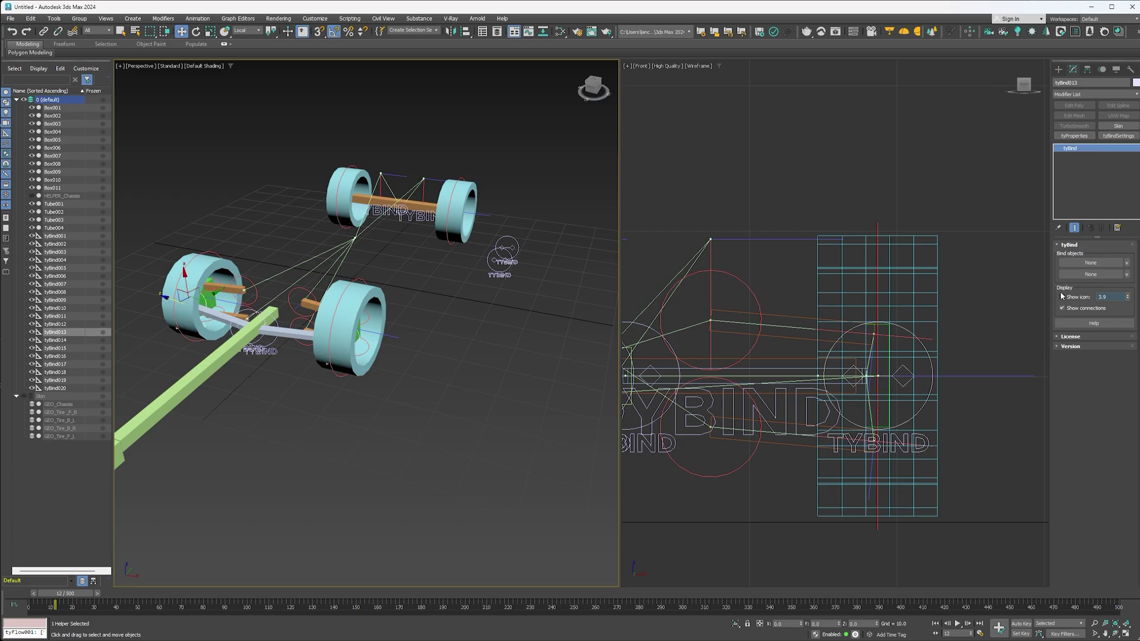
pyautogui.click(1075, 264)
pyautogui.click(231, 319)
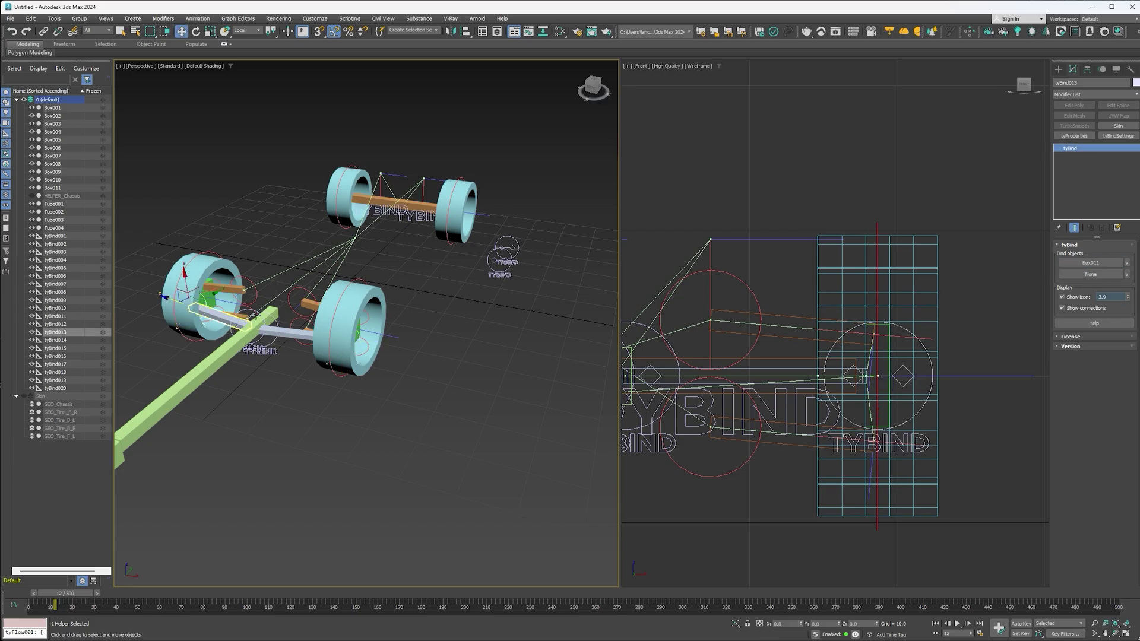
pyautogui.click(1078, 277)
pyautogui.click(206, 303)
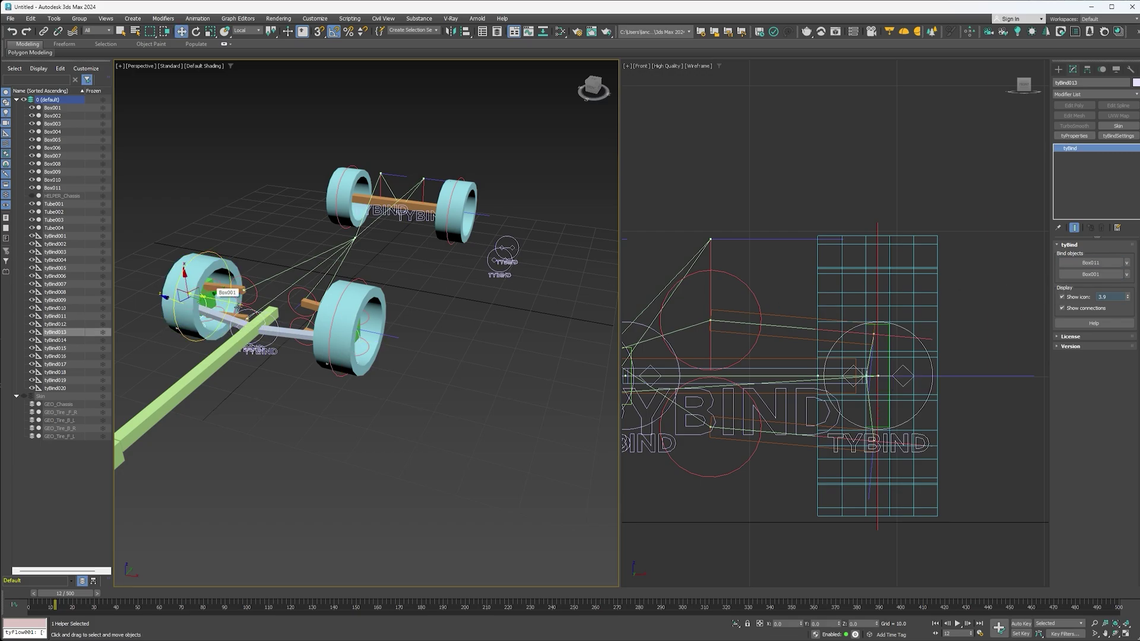
# - Add a shared tyBindSettings modifier to tyBind012, tyBind013, tyBind014 and tyBind016 and hide their icons
pyautogui.keyDown('alt'); pyautogui.moveTo(237, 324); pyautogui.dragTo(339, 303, button='middle'); pyautogui.keyUp('alt')
pyautogui.keyDown('ctrl'); pyautogui.click(249, 326); pyautogui.keyUp('ctrl')
pyautogui.keyDown('ctrl'); pyautogui.click(277, 338); pyautogui.keyUp('ctrl')
pyautogui.keyDown('ctrl'); pyautogui.click(313, 283); pyautogui.keyUp('ctrl')
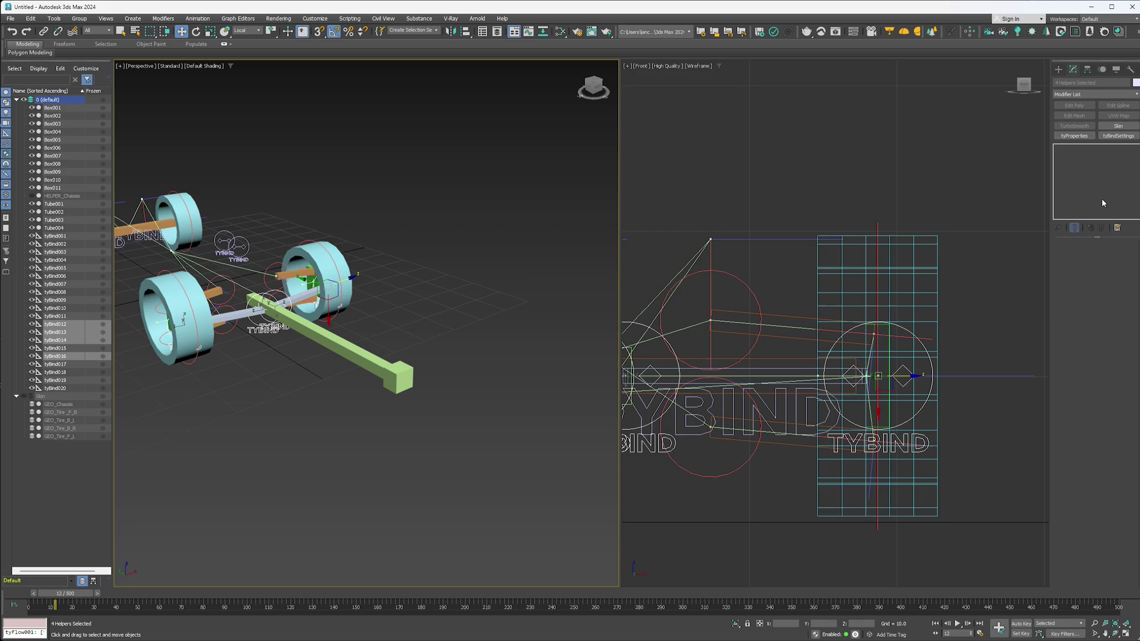
pyautogui.click(1117, 136)
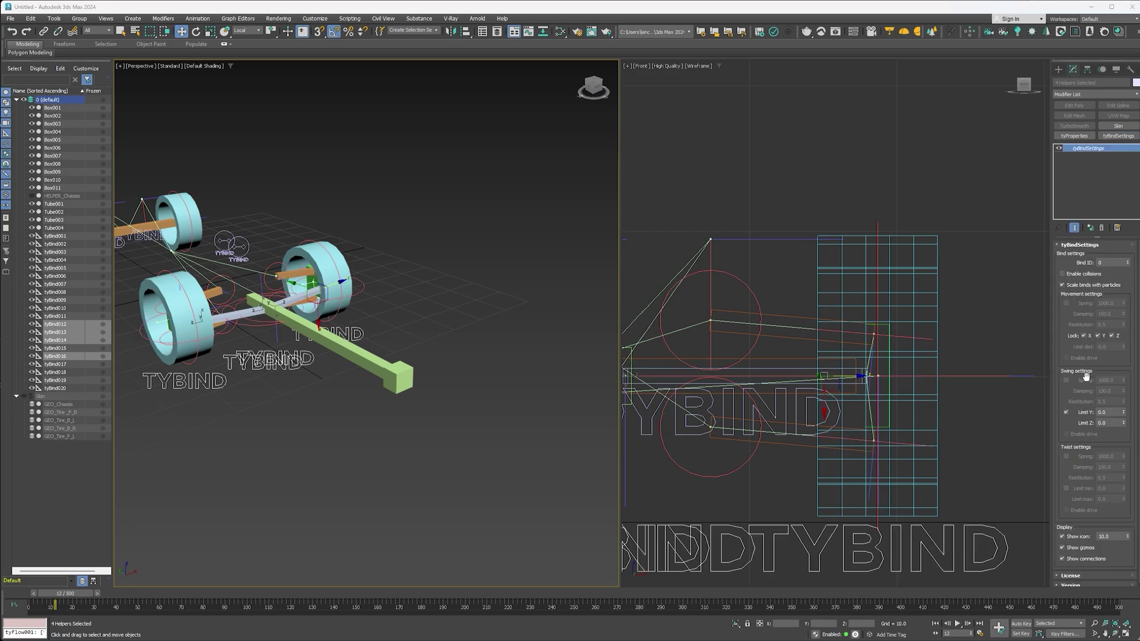
pyautogui.moveTo(1128, 537); pyautogui.dragTo(1127, 551)
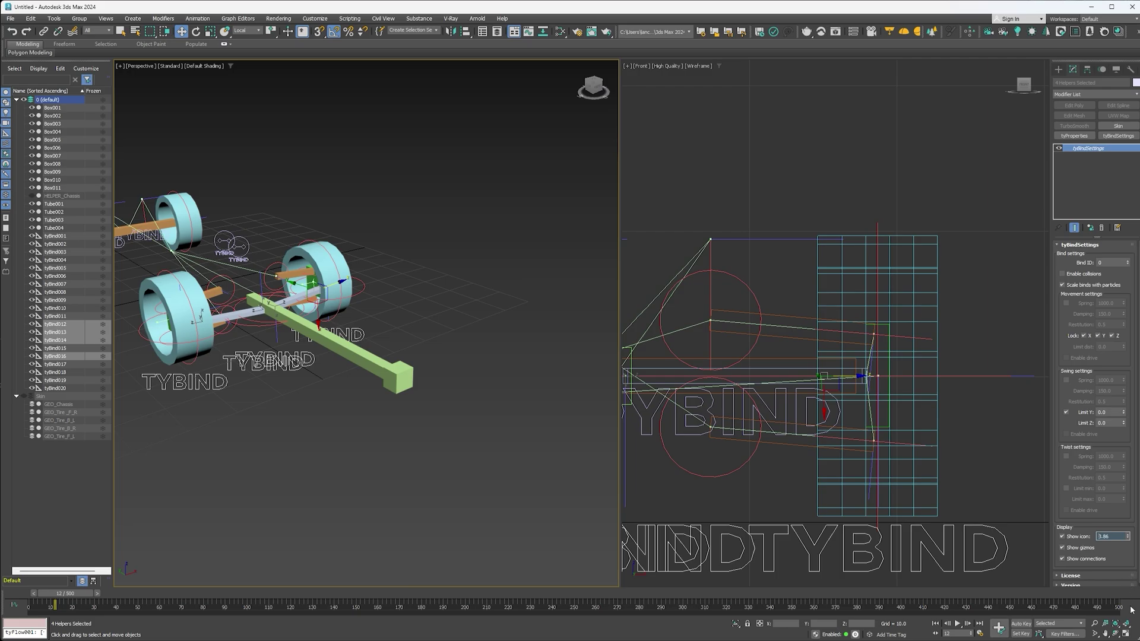
pyautogui.click(1071, 538)
# - Set the swing limits Y and Z of the four steering rod binds to 5
pyautogui.doubleClick(1110, 411)
pyautogui.press('Tab')
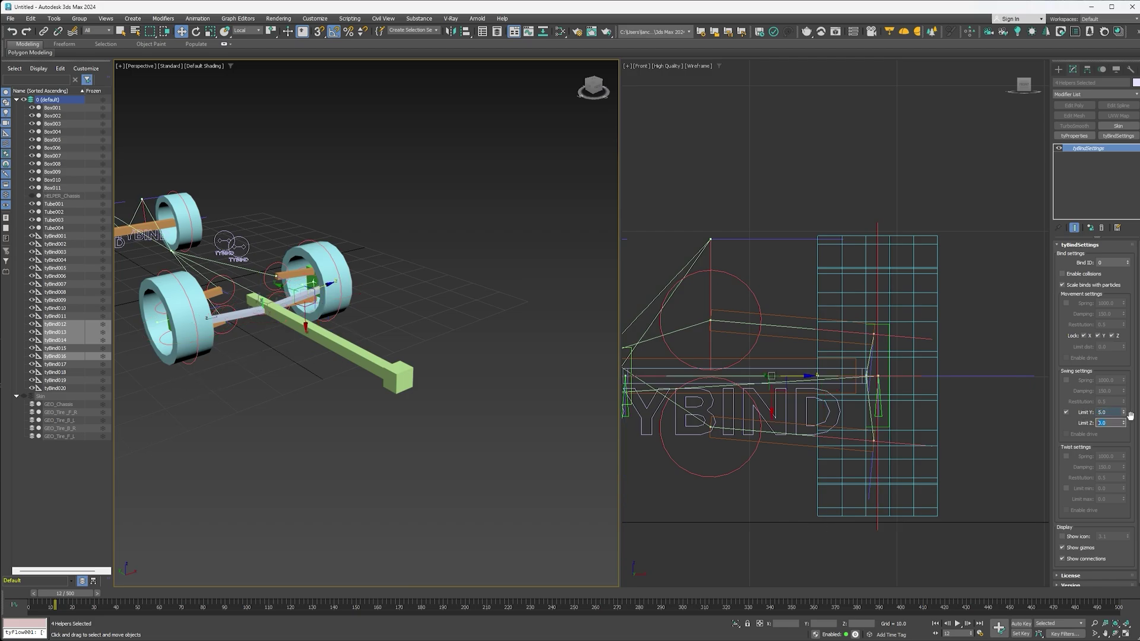
pyautogui.write('5')
pyautogui.press('Return')
# - Align tyBind015 to the pivot point and orientation of the long steering bar Box008
pyautogui.scroll(5, 302, 276)
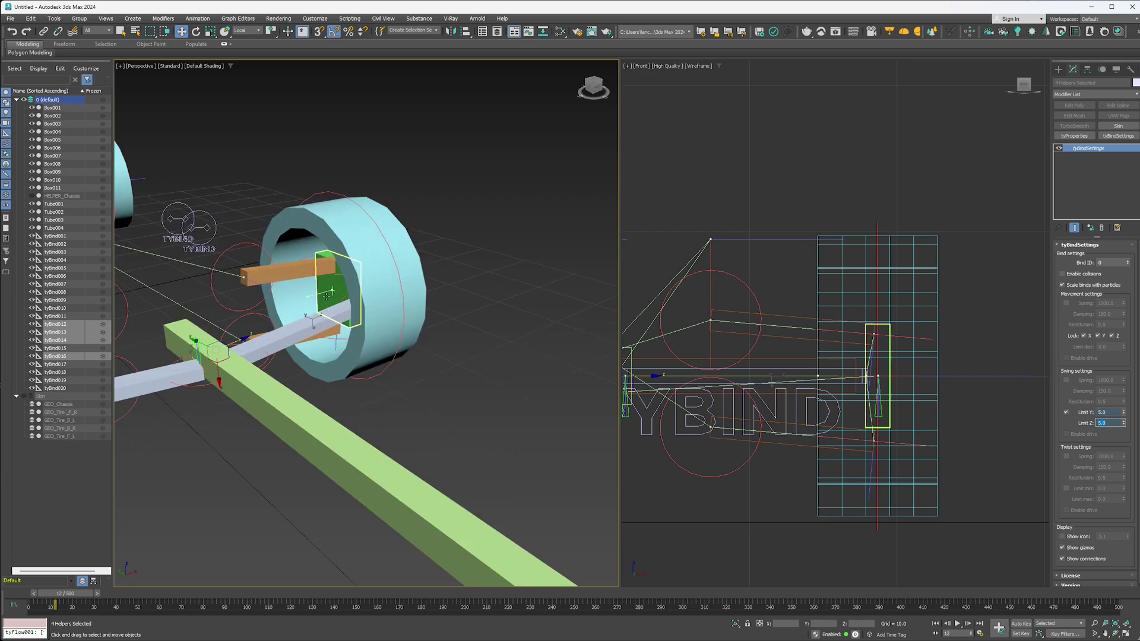
pyautogui.keyDown('alt'); pyautogui.moveTo(327, 295); pyautogui.dragTo(308, 308, button='middle'); pyautogui.keyUp('alt')
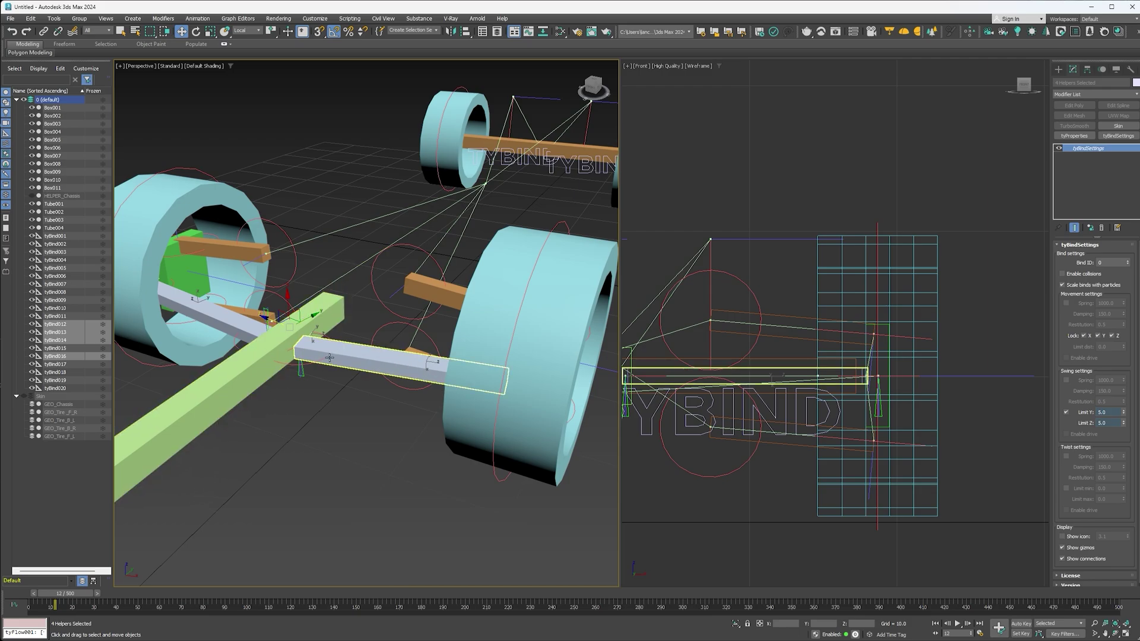
pyautogui.scroll(-5, 329, 358)
pyautogui.keyDown('alt'); pyautogui.moveTo(329, 358); pyautogui.dragTo(453, 374, button='middle'); pyautogui.keyUp('alt')
pyautogui.click(516, 363)
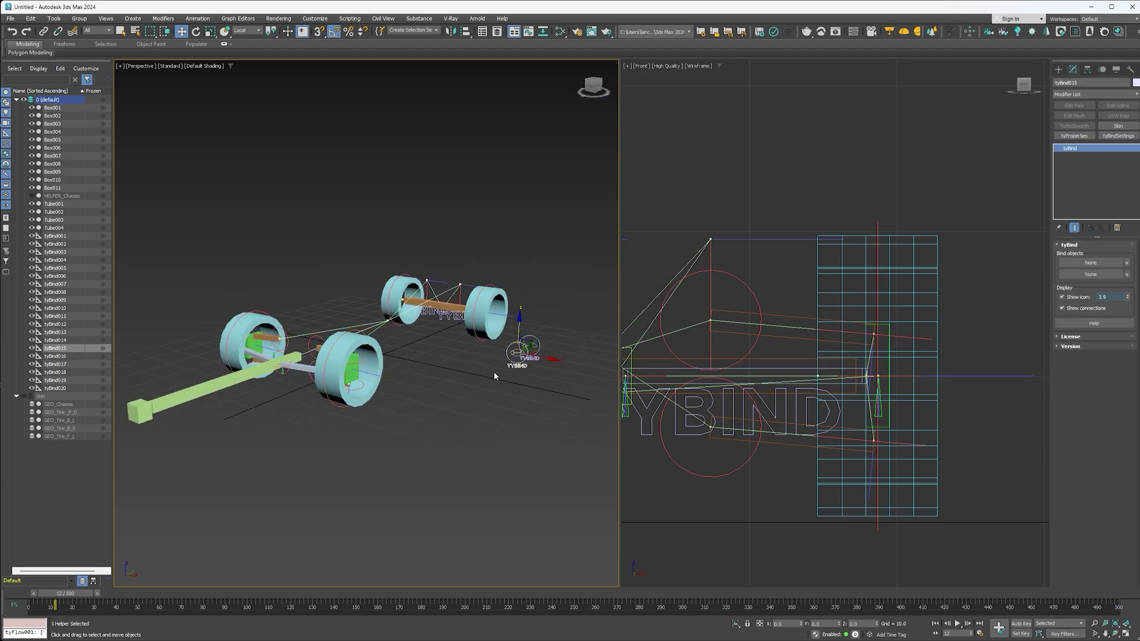
pyautogui.hotkey('alt', 'a')
pyautogui.click(244, 378)
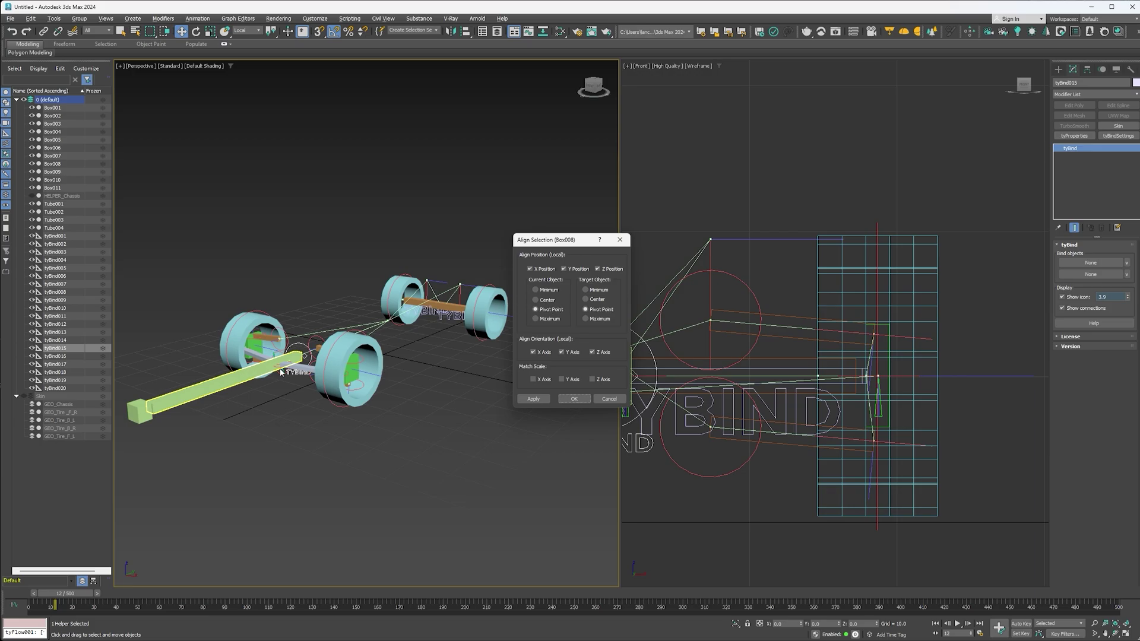
pyautogui.click(573, 398)
# - Align tyBind017 to the pivot point and orientation of Box009, the cube at the steering bar's far end
pyautogui.click(529, 347)
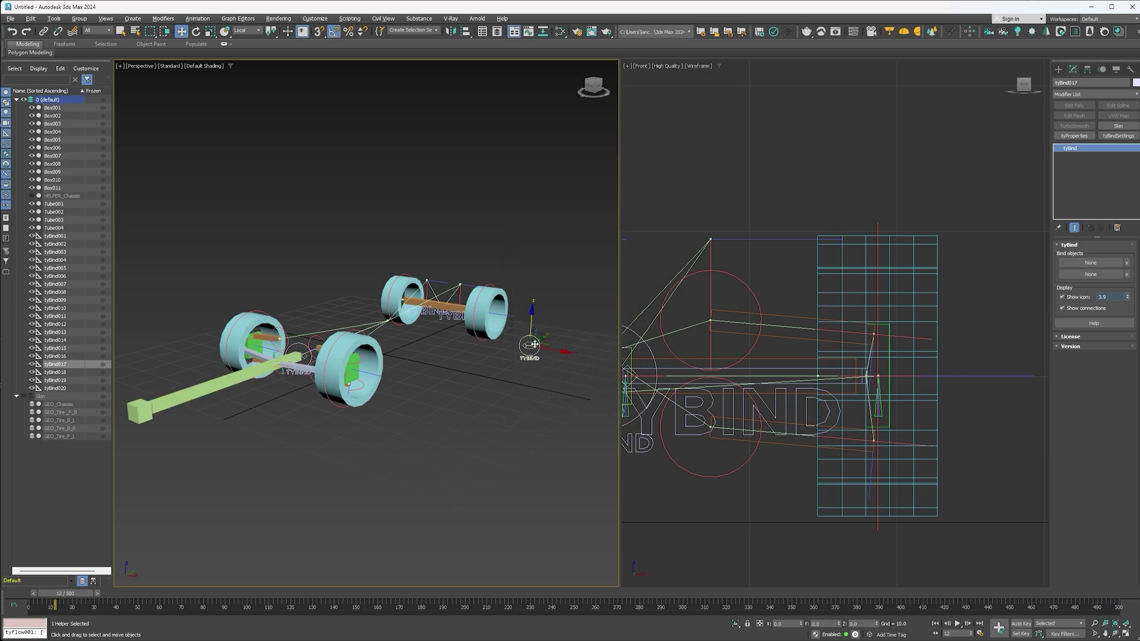
pyautogui.hotkey('alt', 'a')
pyautogui.click(140, 410)
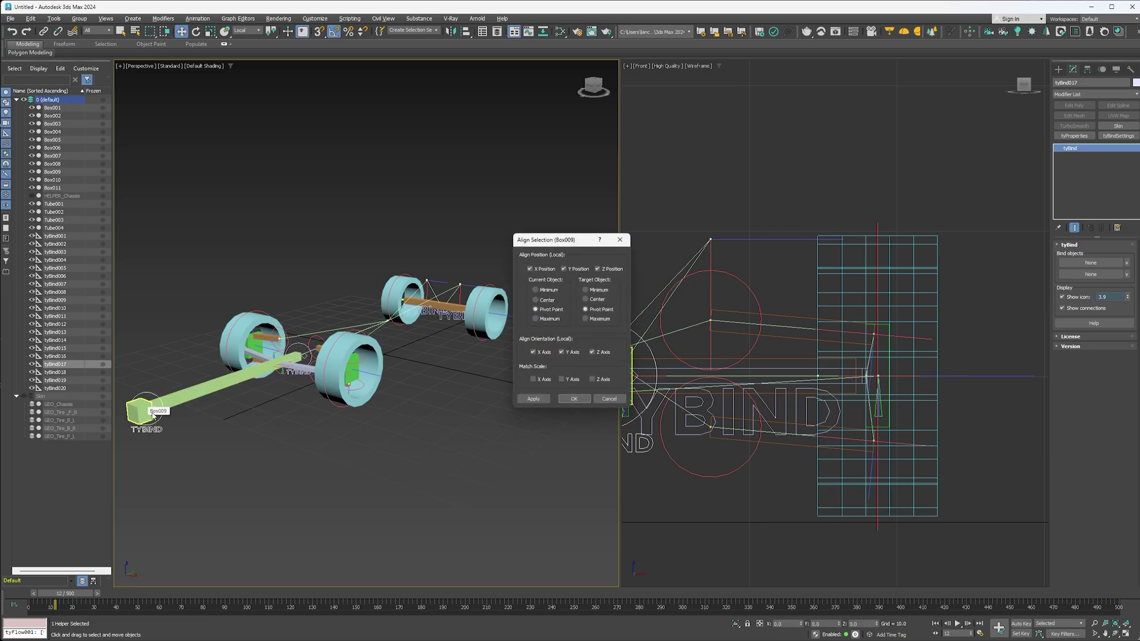
pyautogui.click(575, 400)
# - Bind tyBind017 to steering bar Box008 as its first object and the end cube Box009 as its second
pyautogui.click(1090, 262)
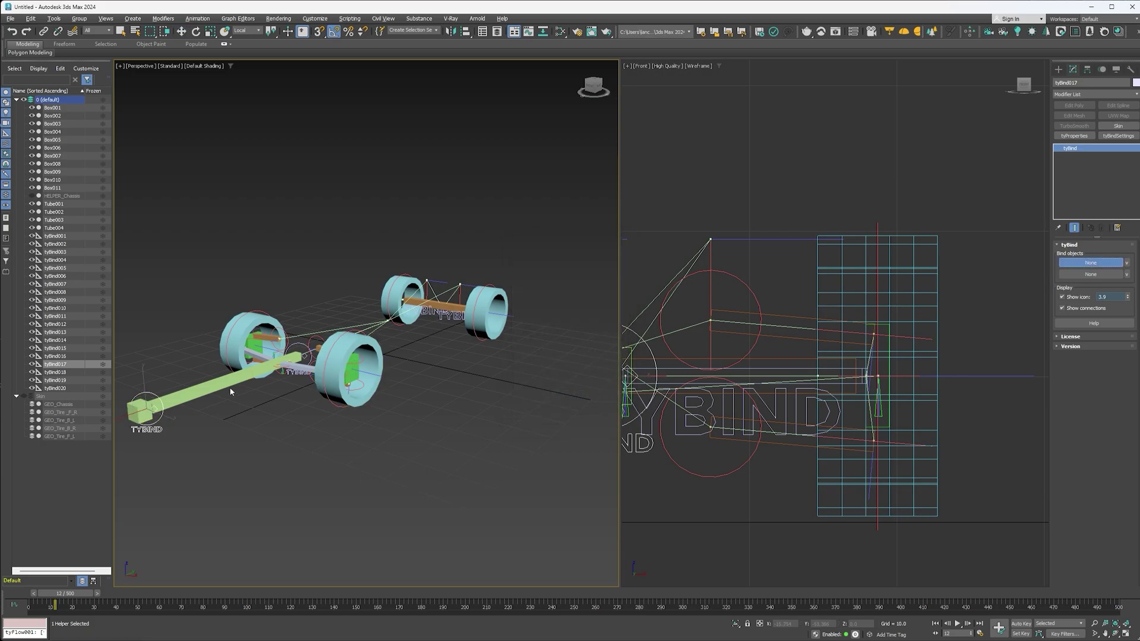
pyautogui.click(220, 394)
pyautogui.click(1090, 274)
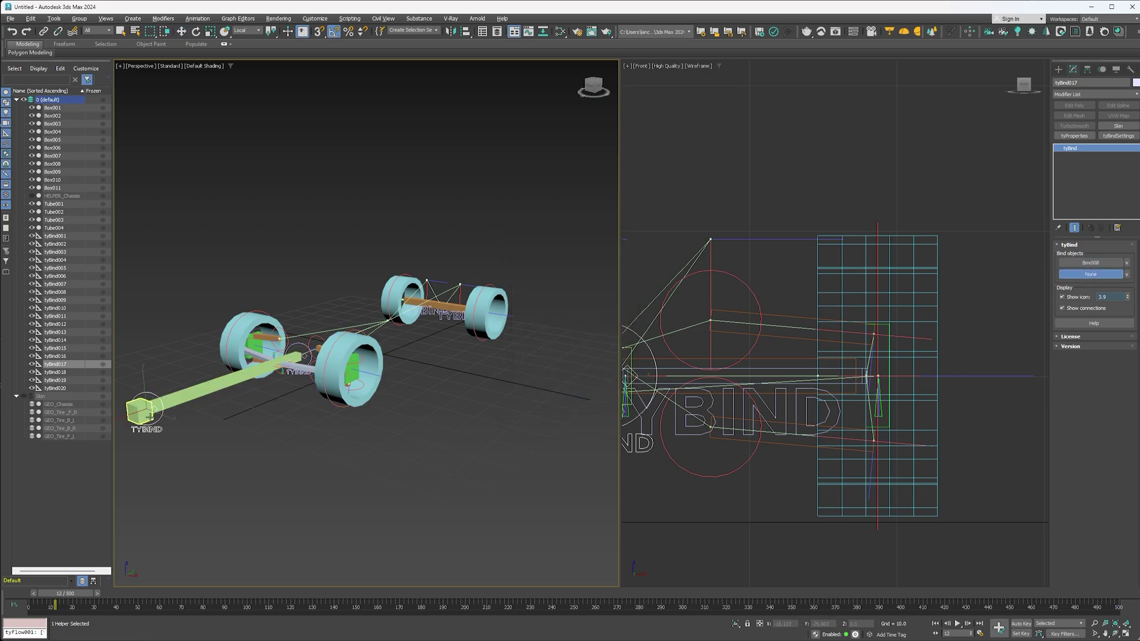
pyautogui.click(144, 414)
# - Add tyBindSettings to tyBind017, enable its twist limit at 0 minimum and maximum, and hide its icon
pyautogui.click(1118, 135)
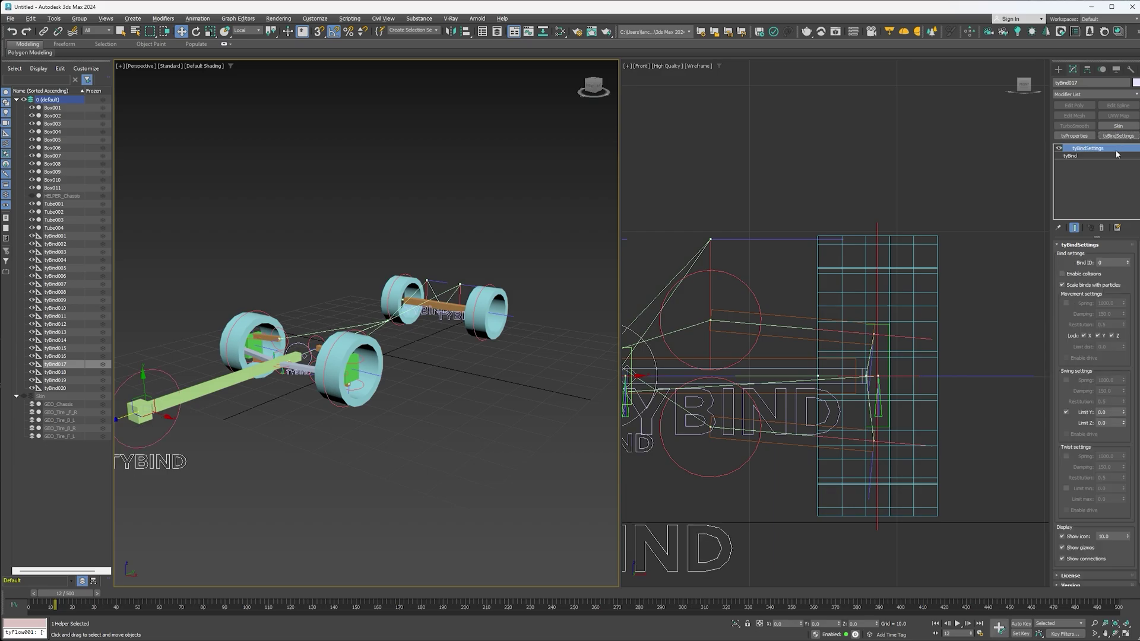
pyautogui.click(1066, 488)
pyautogui.click(1063, 537)
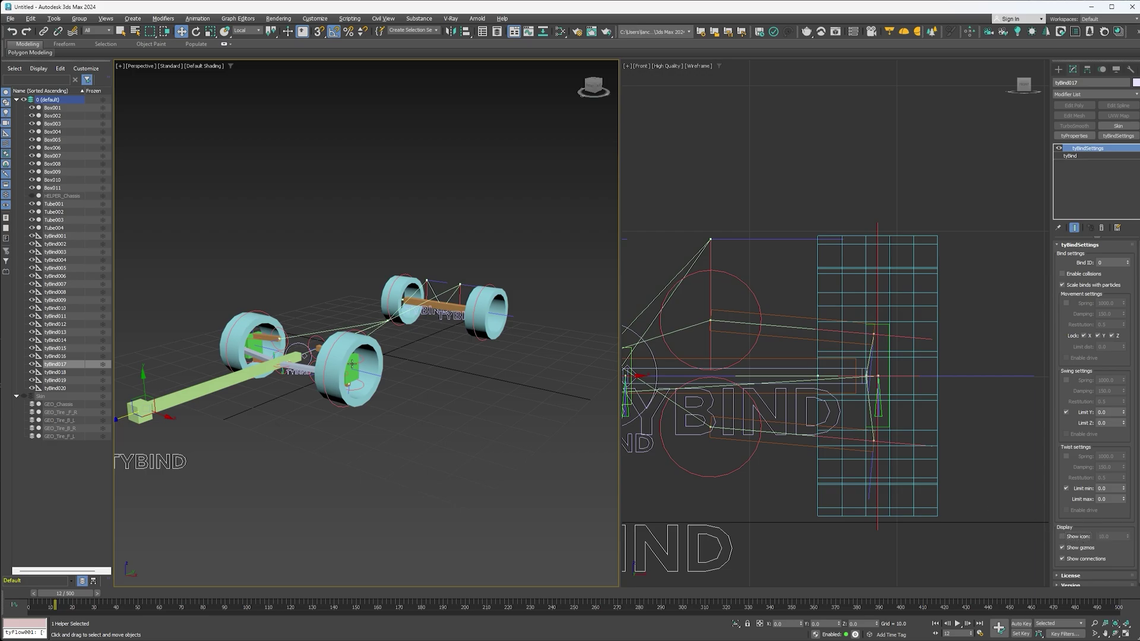
# - Bind tyBind015 to HELPER_Chassis as its first object and steering bar Box008 as its second
pyautogui.click(300, 359)
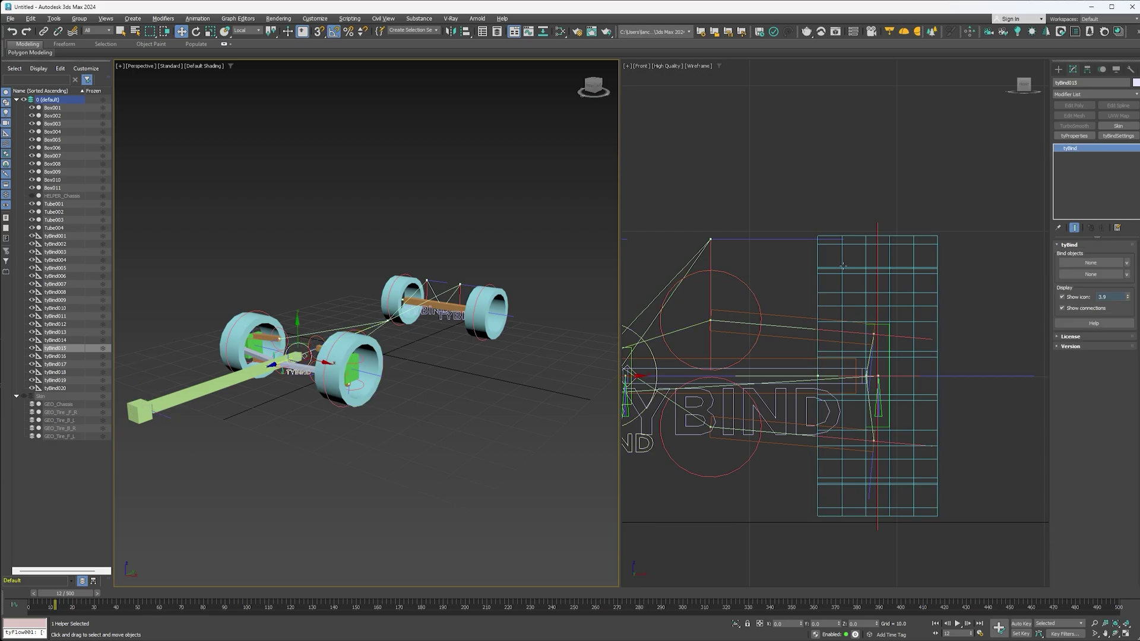
pyautogui.click(1089, 261)
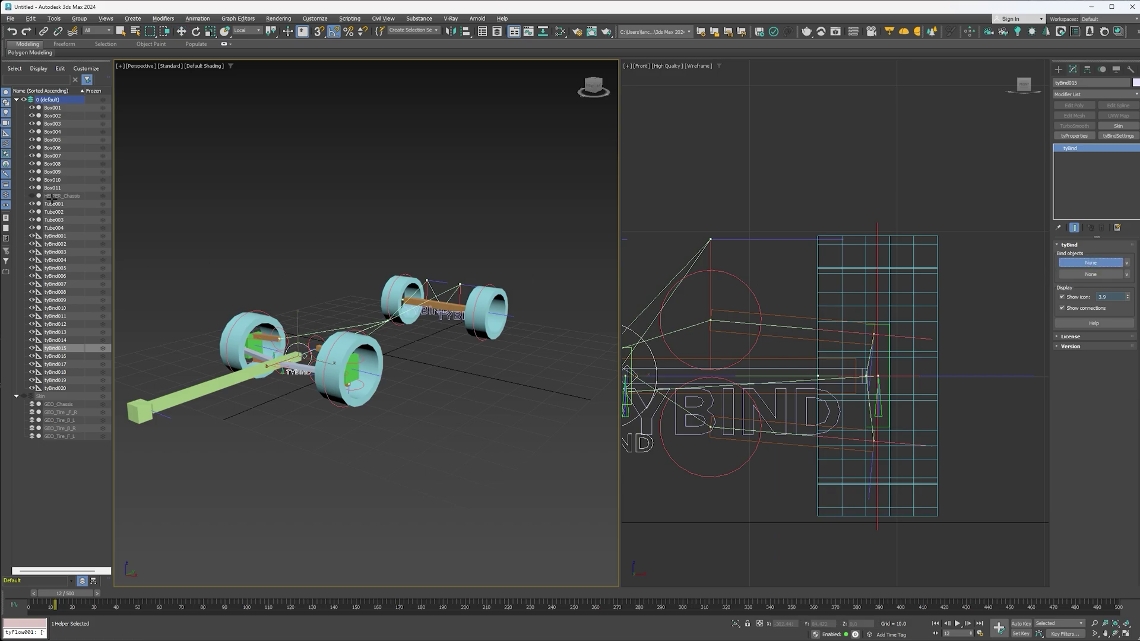
pyautogui.click(53, 196)
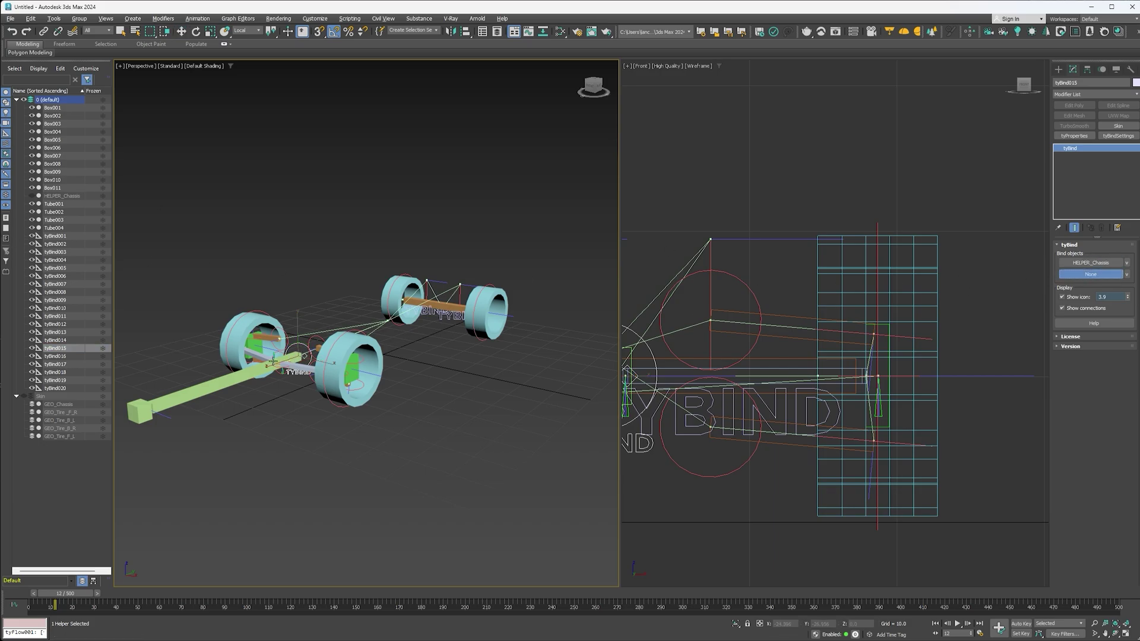
pyautogui.click(240, 375)
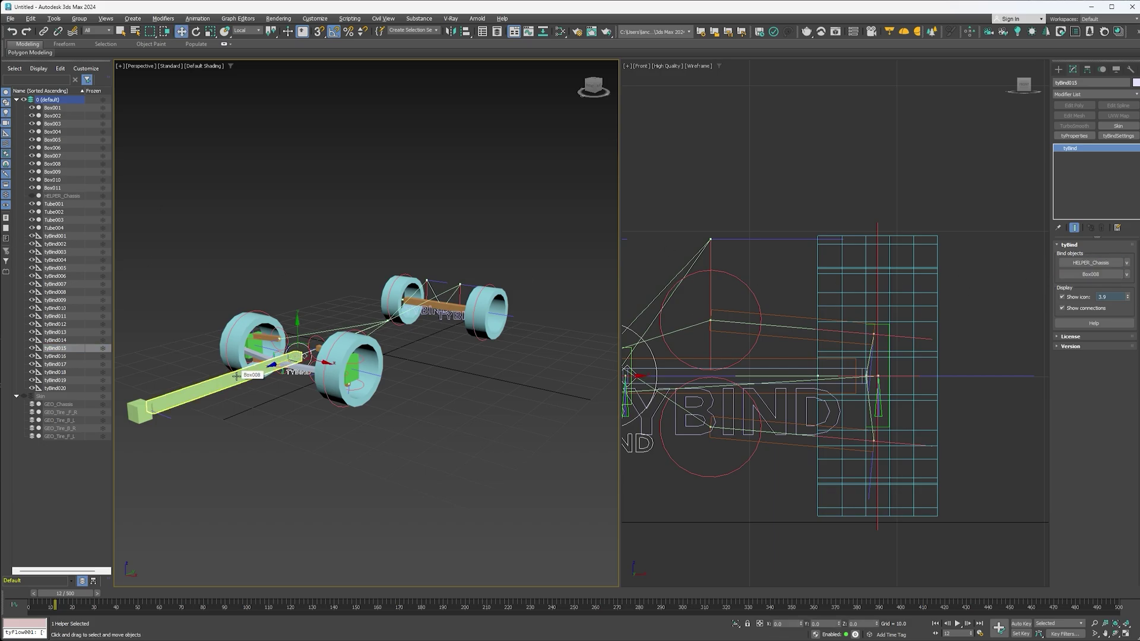
# - Add tyBindSettings to tyBind015 and rotate the helper so its twist axis points vertically
pyautogui.click(1118, 136)
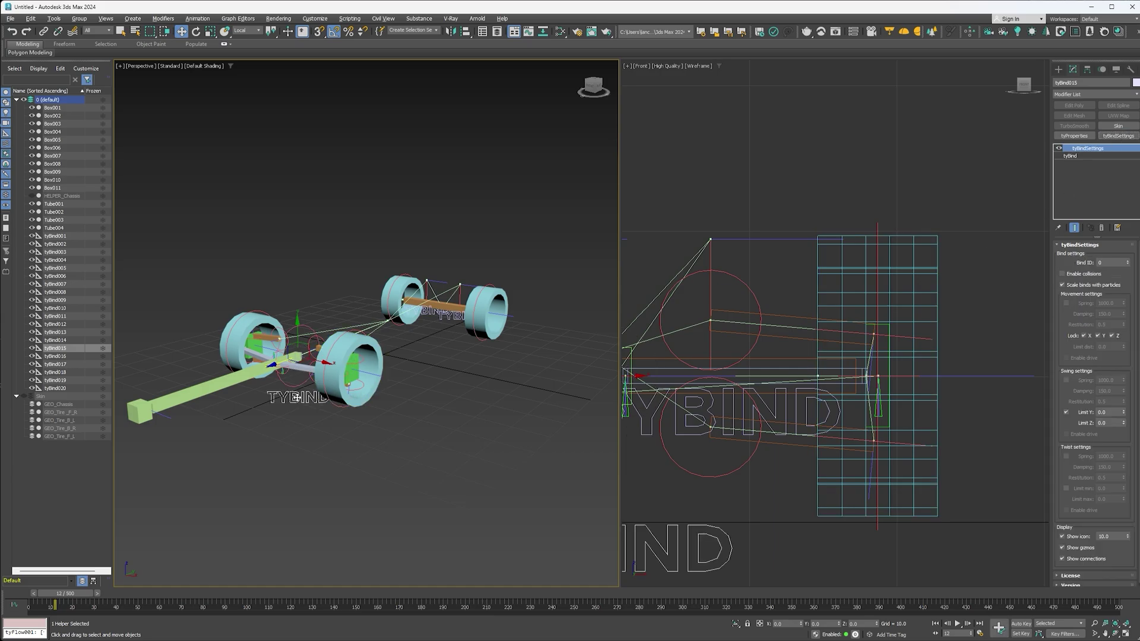
pyautogui.press('e')
pyautogui.moveTo(318, 337); pyautogui.dragTo(289, 321)
pyautogui.keyDown('alt'); pyautogui.moveTo(296, 346); pyautogui.dragTo(341, 359, button='middle'); pyautogui.keyUp('alt')
pyautogui.scroll(3, 299, 349)
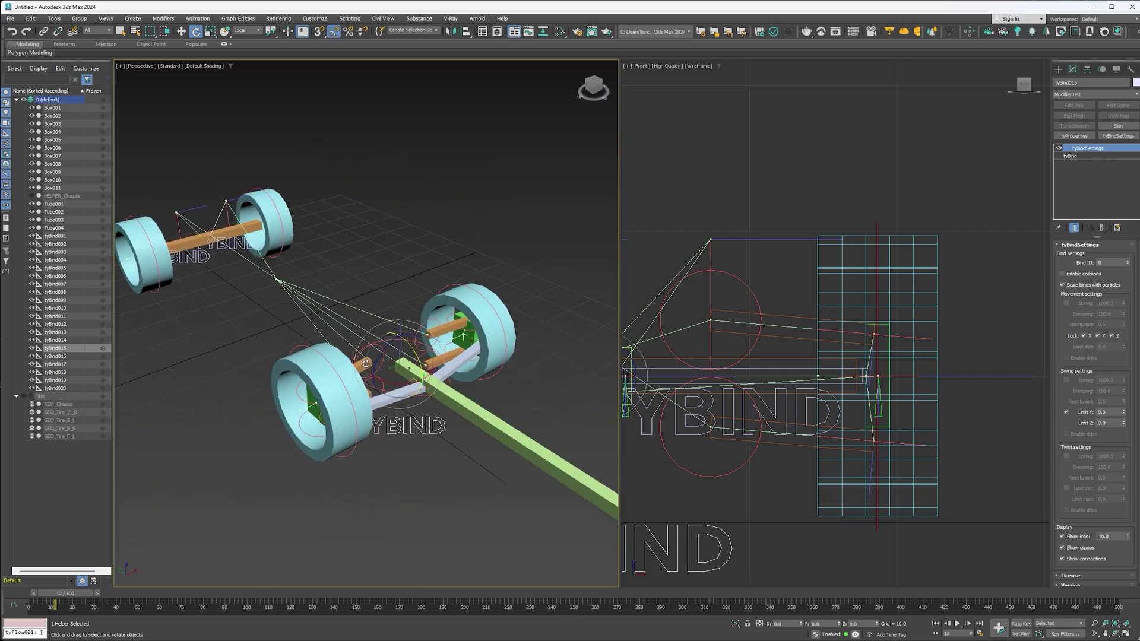
# - Enable the twist limit of tyBind015 with a minimum of -40 and a maximum of 40
pyautogui.click(1066, 457)
pyautogui.click(1067, 488)
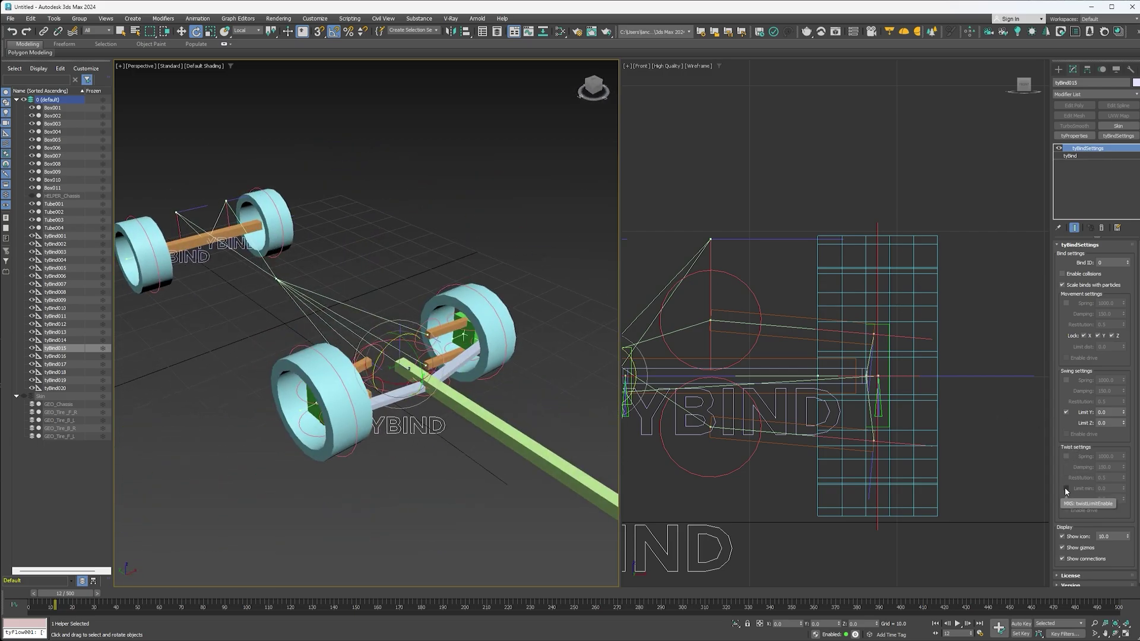
pyautogui.doubleClick(1098, 488)
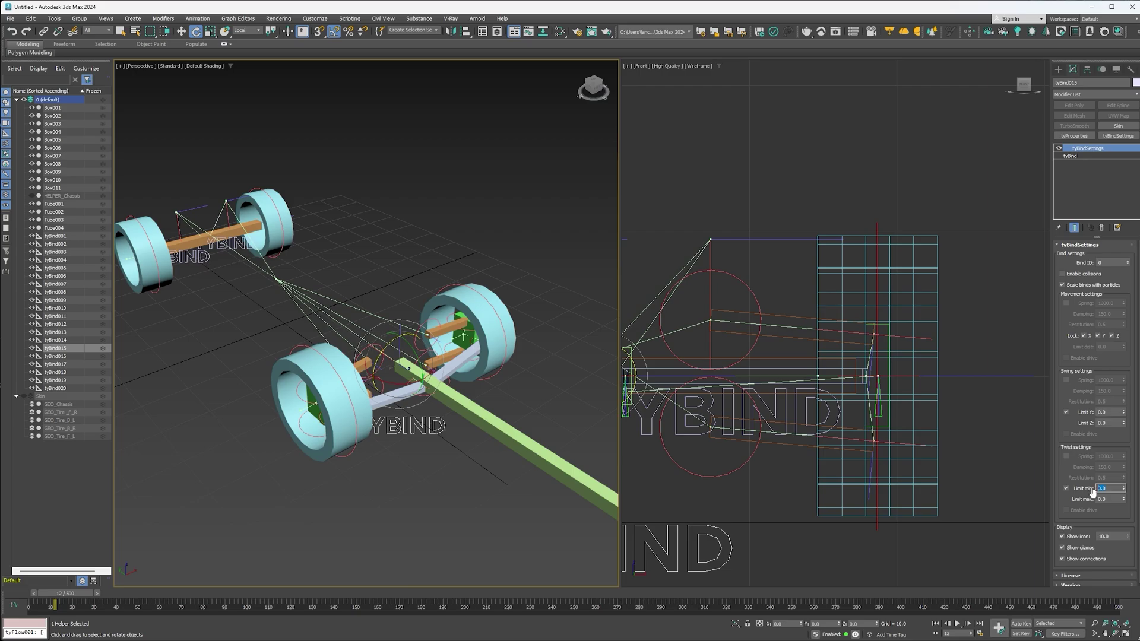
pyautogui.press('Tab')
pyautogui.press('Return')
pyautogui.moveTo(484, 399); pyautogui.dragTo(463, 426, button='middle')
pyautogui.moveTo(371, 409); pyautogui.dragTo(463, 396)
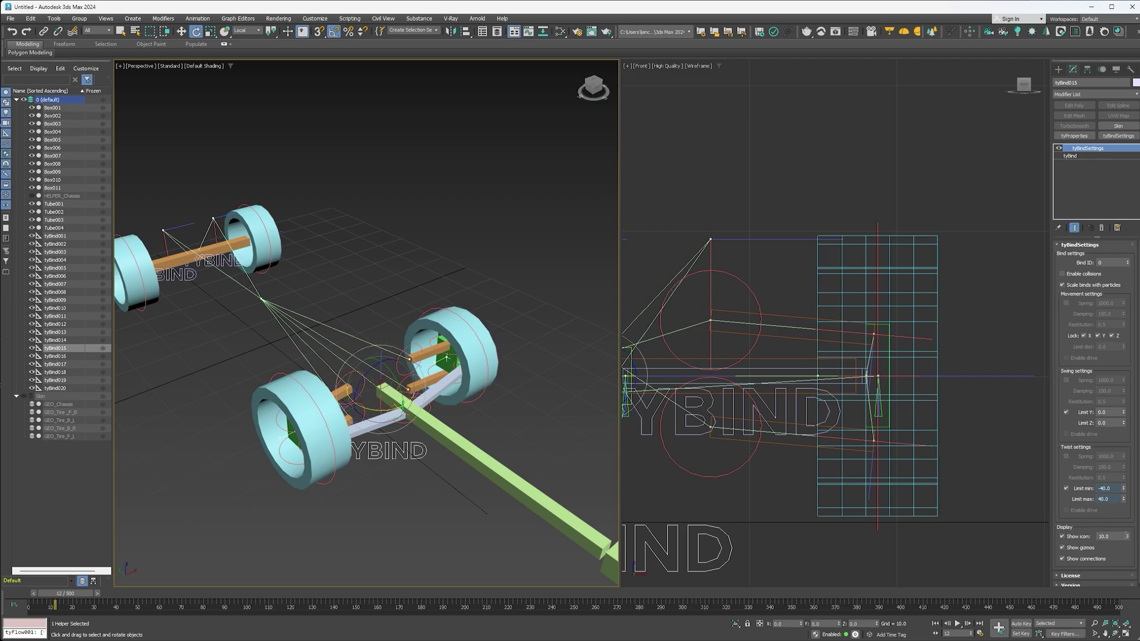
# - Set the icon size of tyBind015 to 30 to enlarge its limit gizmo, and hide the icon
pyautogui.moveTo(1130, 539); pyautogui.dragTo(1101, 347)
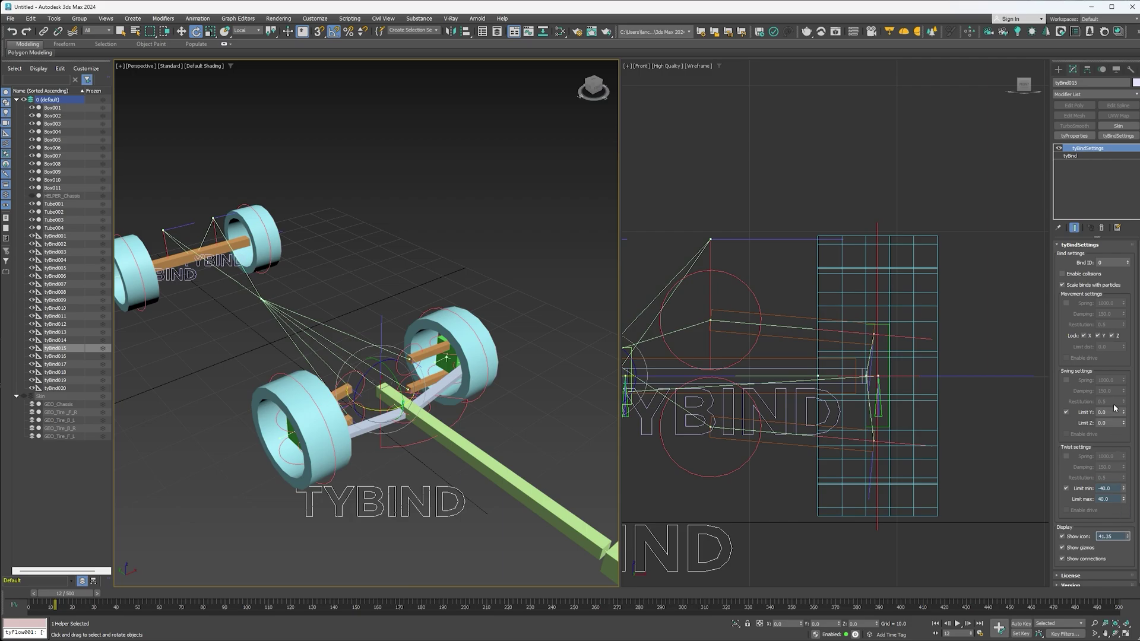
pyautogui.click(1062, 537)
pyautogui.keyDown('alt'); pyautogui.moveTo(498, 394); pyautogui.dragTo(525, 379, button='middle'); pyautogui.keyUp('alt')
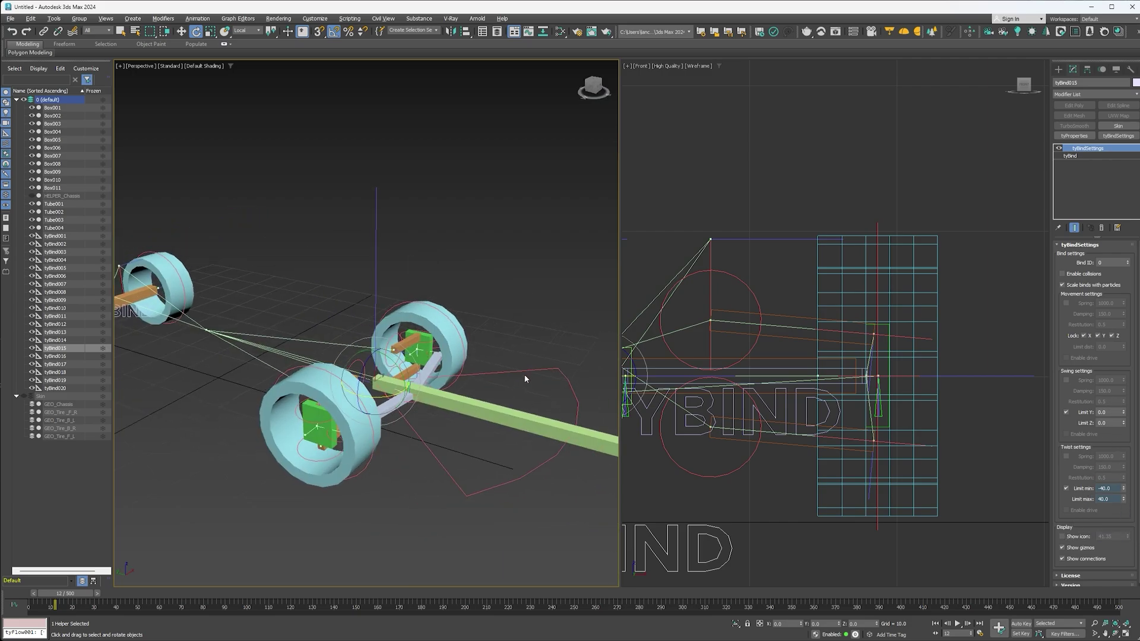
pyautogui.click(1063, 536)
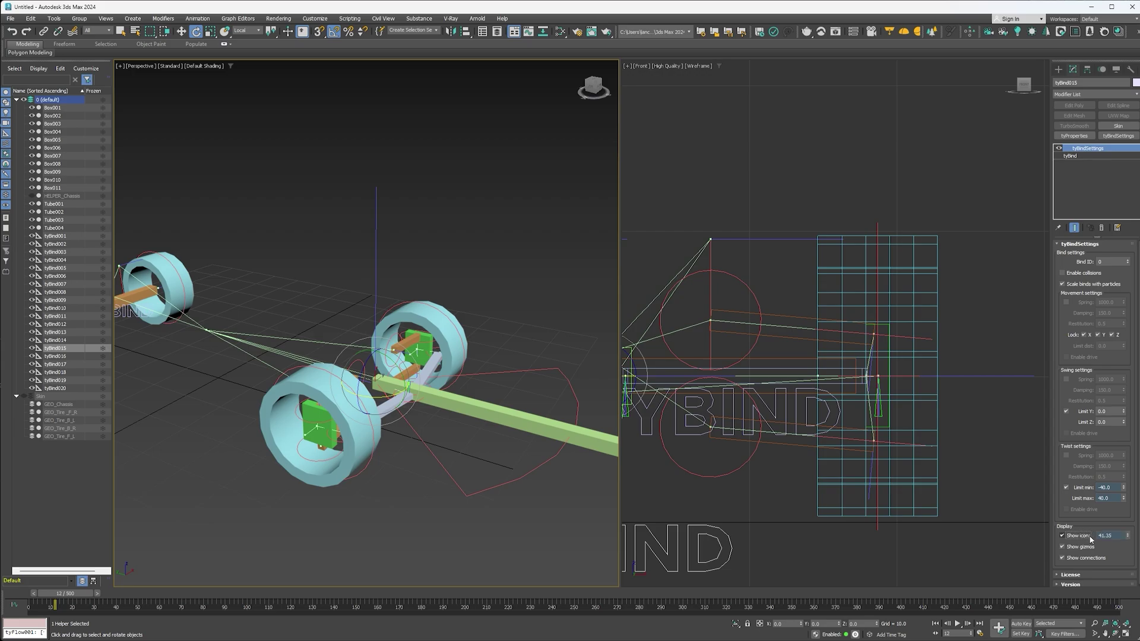
pyautogui.doubleClick(1099, 535)
pyautogui.write('30')
pyautogui.press('Return')
pyautogui.click(1079, 537)
pyautogui.keyDown('alt'); pyautogui.moveTo(514, 352); pyautogui.dragTo(399, 356, button='middle'); pyautogui.keyUp('alt')
# - Hide the icon of tyBind002 above the rear axle and clear the selection
pyautogui.click(497, 302)
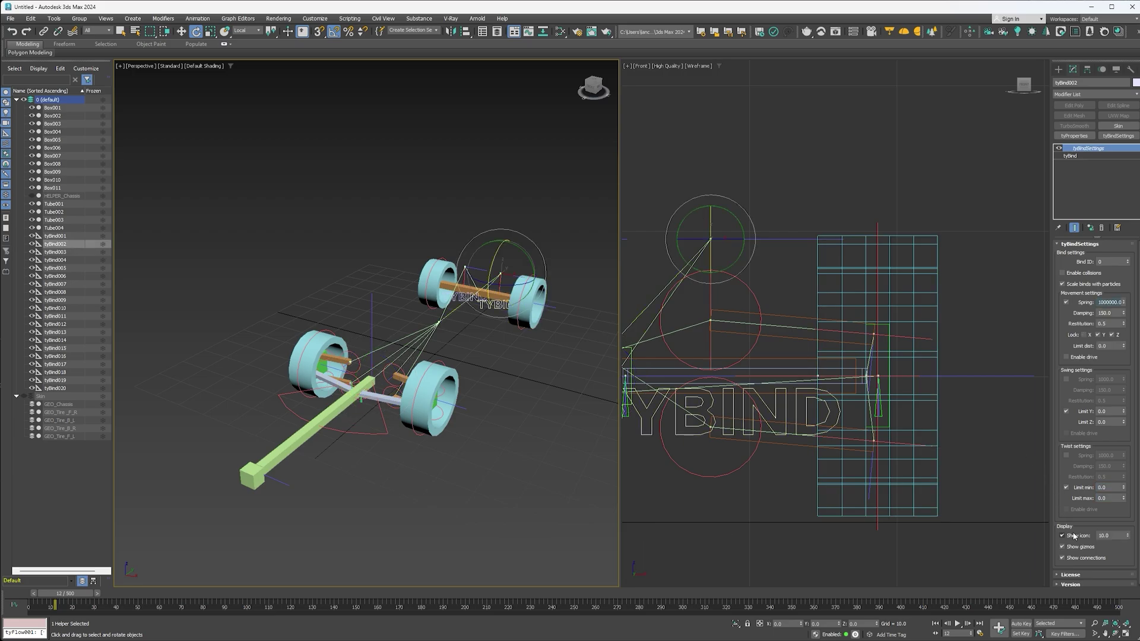
pyautogui.click(1075, 536)
pyautogui.click(585, 387)
pyautogui.keyDown('alt'); pyautogui.moveTo(541, 372); pyautogui.dragTo(529, 368, button='middle'); pyautogui.keyUp('alt')
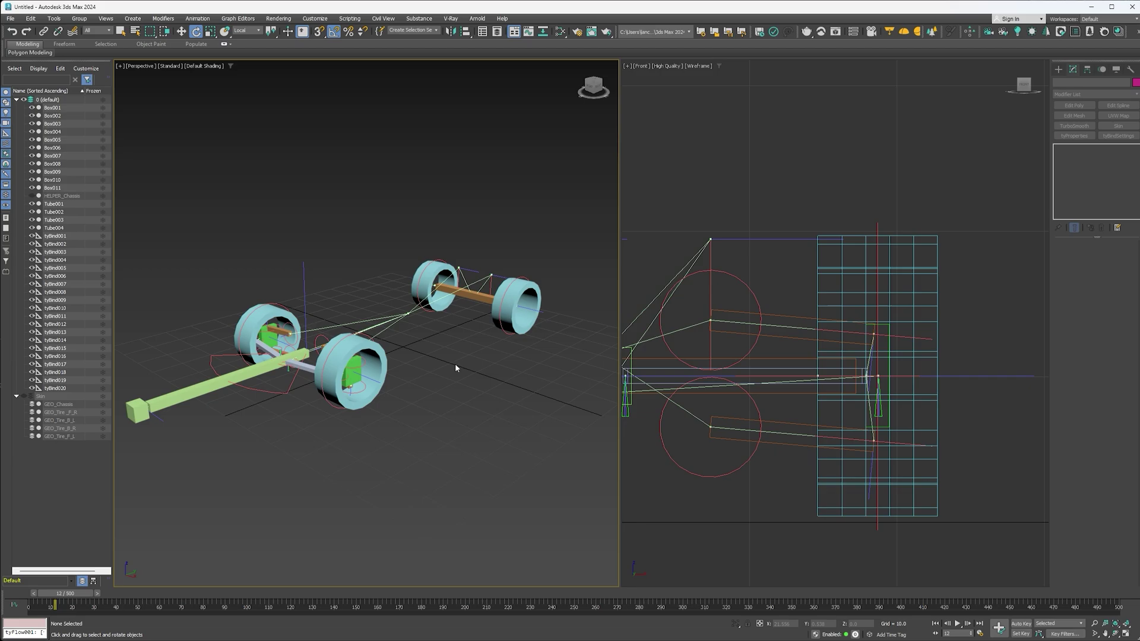
# - Add a tyProperties modifier to all four tire tubes, Tube001 through Tube004, as one selection
pyautogui.click(370, 346)
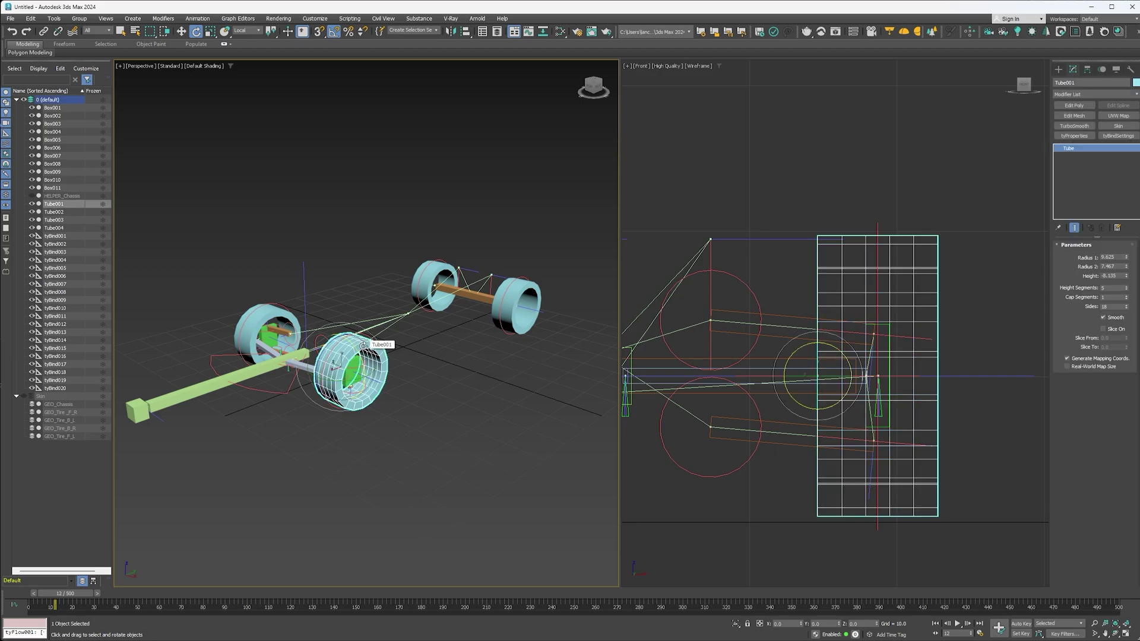
pyautogui.keyDown('ctrl'); pyautogui.click(268, 313); pyautogui.keyUp('ctrl')
pyautogui.keyDown('ctrl'); pyautogui.click(434, 285); pyautogui.keyUp('ctrl')
pyautogui.keyDown('ctrl'); pyautogui.click(518, 290); pyautogui.keyUp('ctrl')
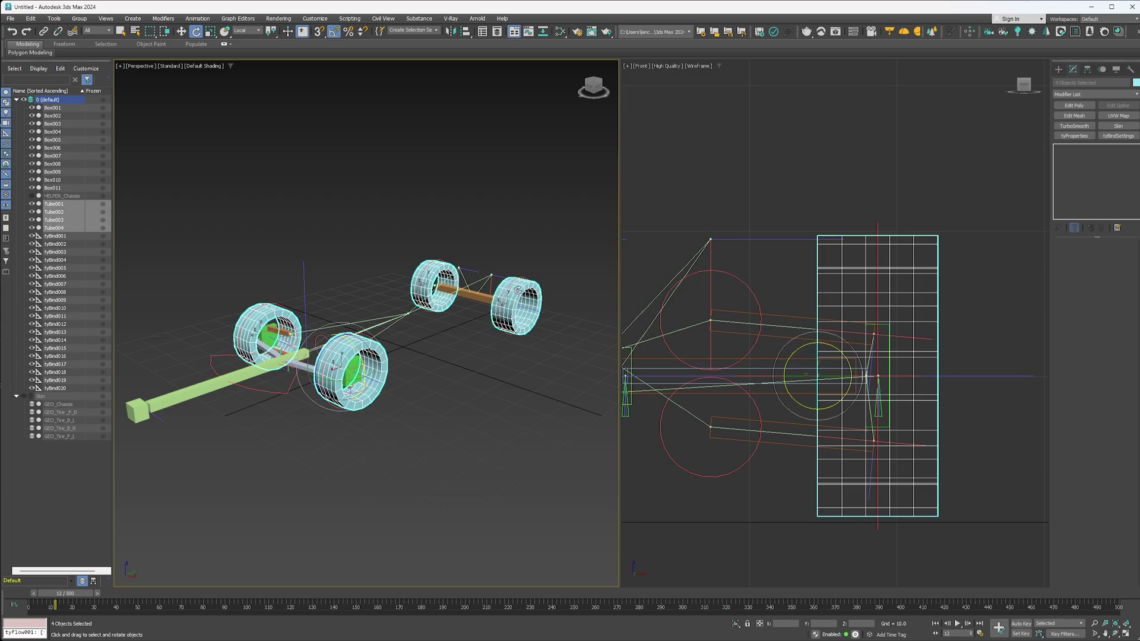
pyautogui.click(1136, 95)
pyautogui.scroll(-15, 1135, 468)
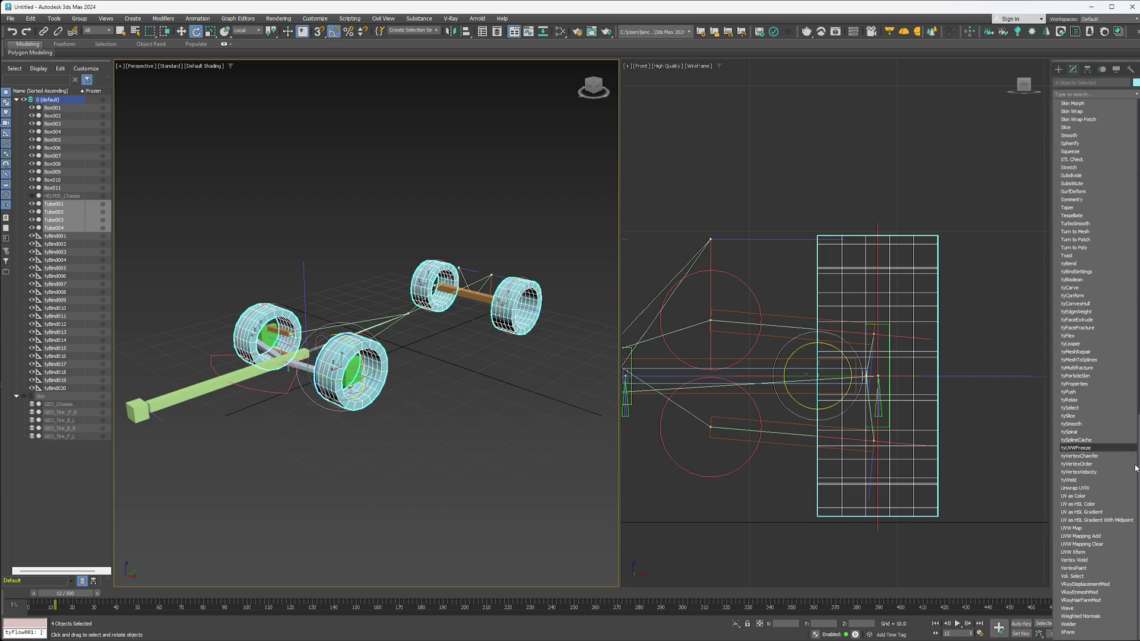
pyautogui.click(1081, 385)
# - Add a custom float to the tires' tyProperties and name its channel "tires"
pyautogui.click(1075, 526)
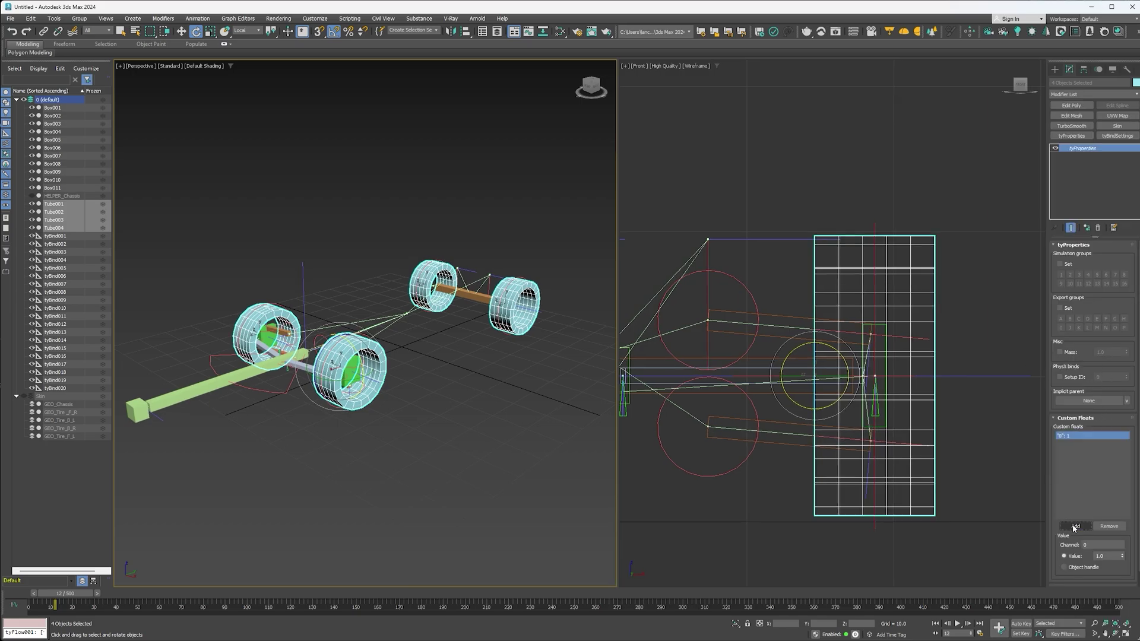
pyautogui.click(1100, 545)
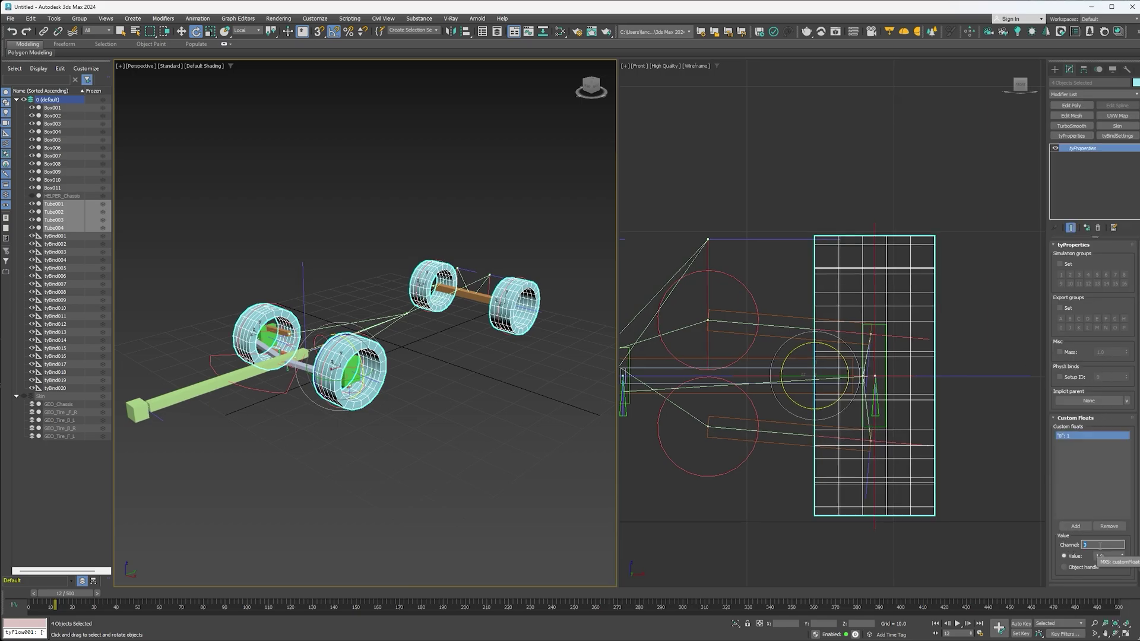
pyautogui.rightClick(1099, 546)
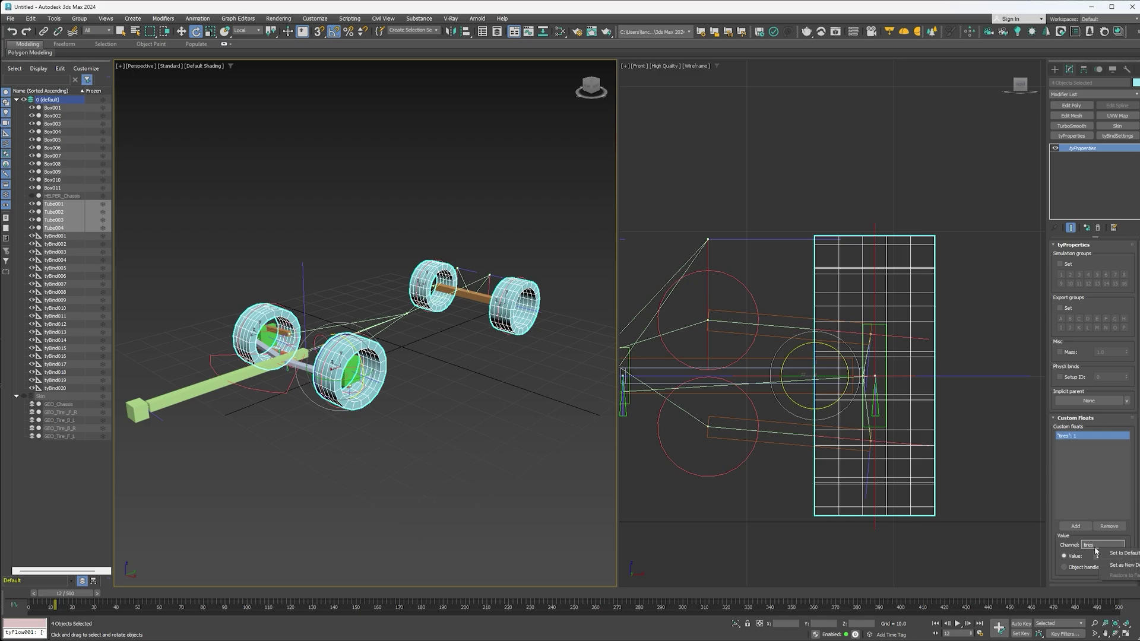
pyautogui.click(1092, 491)
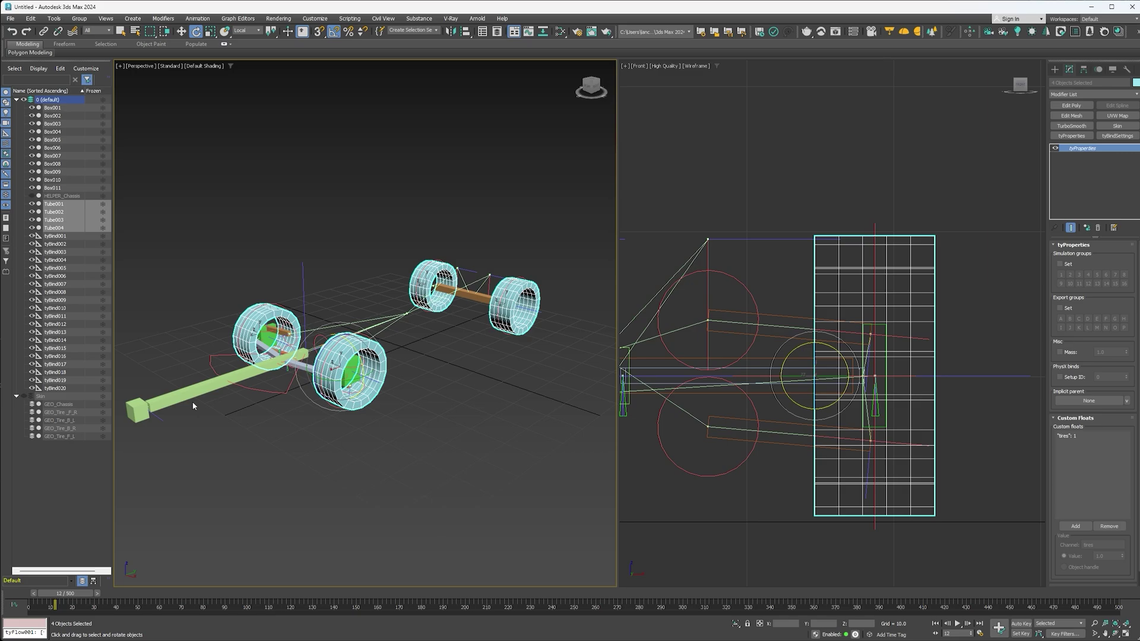
# - Add tyProperties to the small end box Box009 with a custom float whose channel is "driver"
pyautogui.click(142, 409)
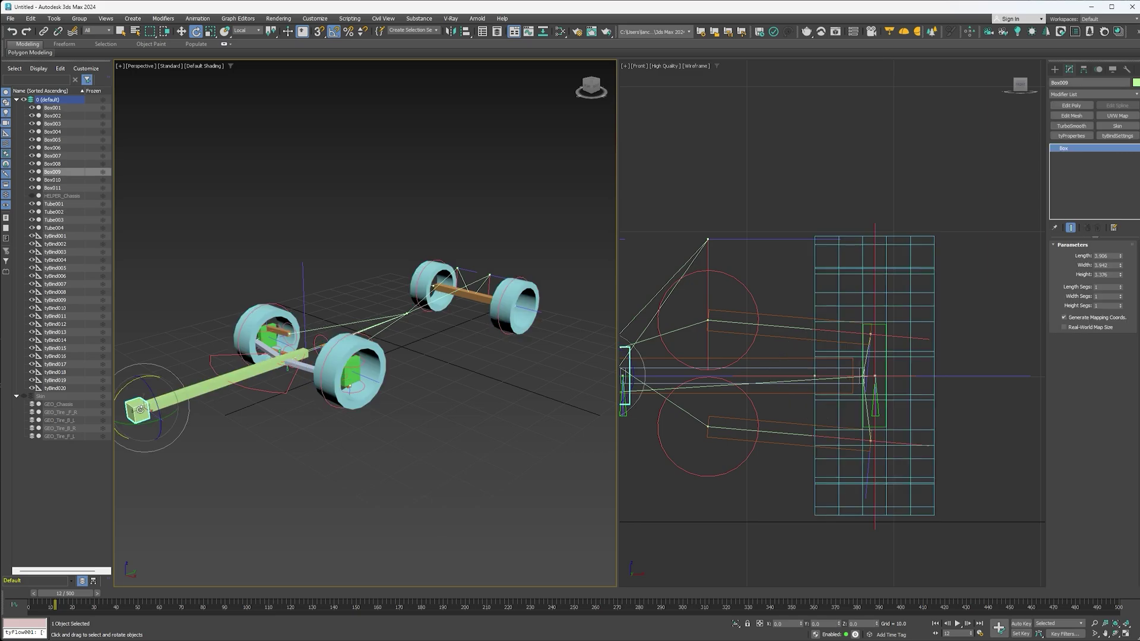
pyautogui.click(1072, 136)
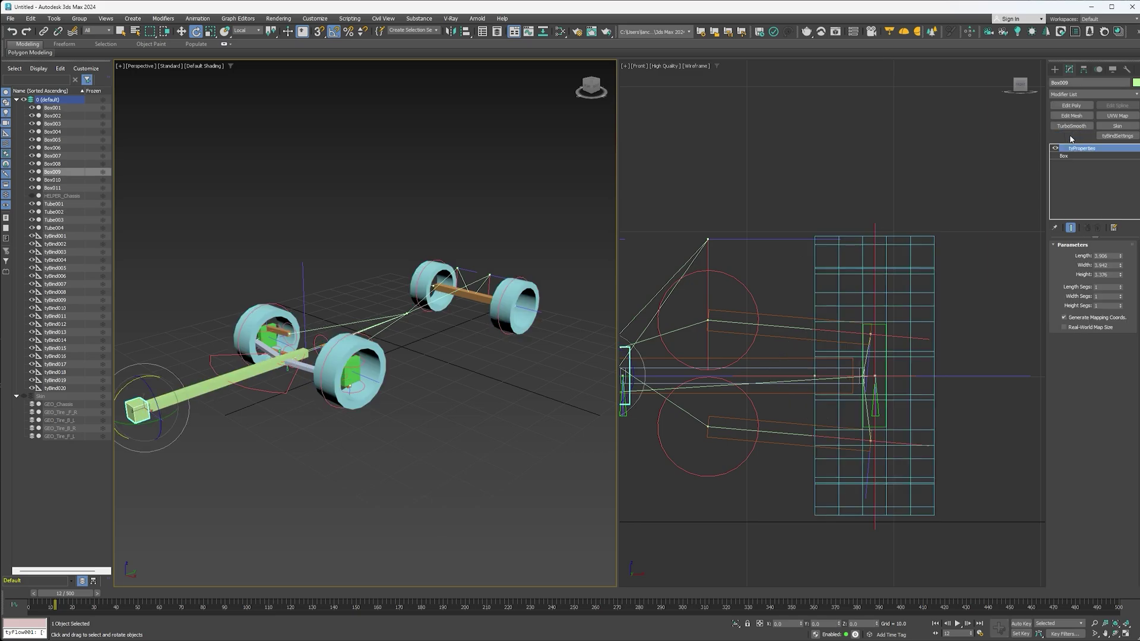
pyautogui.click(1083, 525)
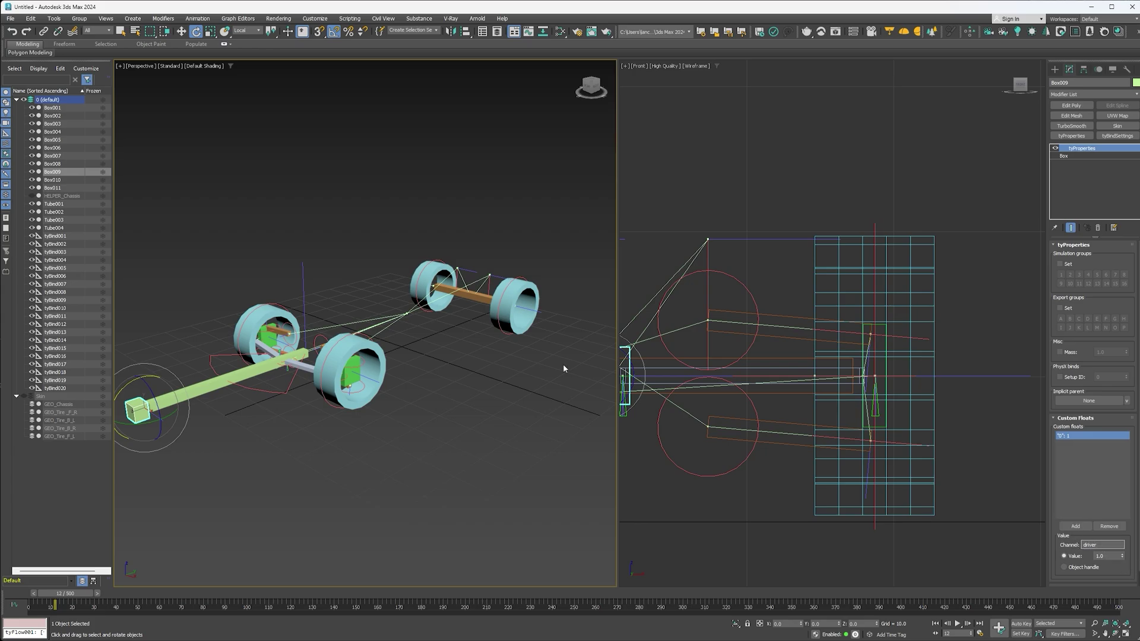
# - Add tyProperties to HELPER_Chassis with a custom float whose channel is "chassis"
pyautogui.click(57, 196)
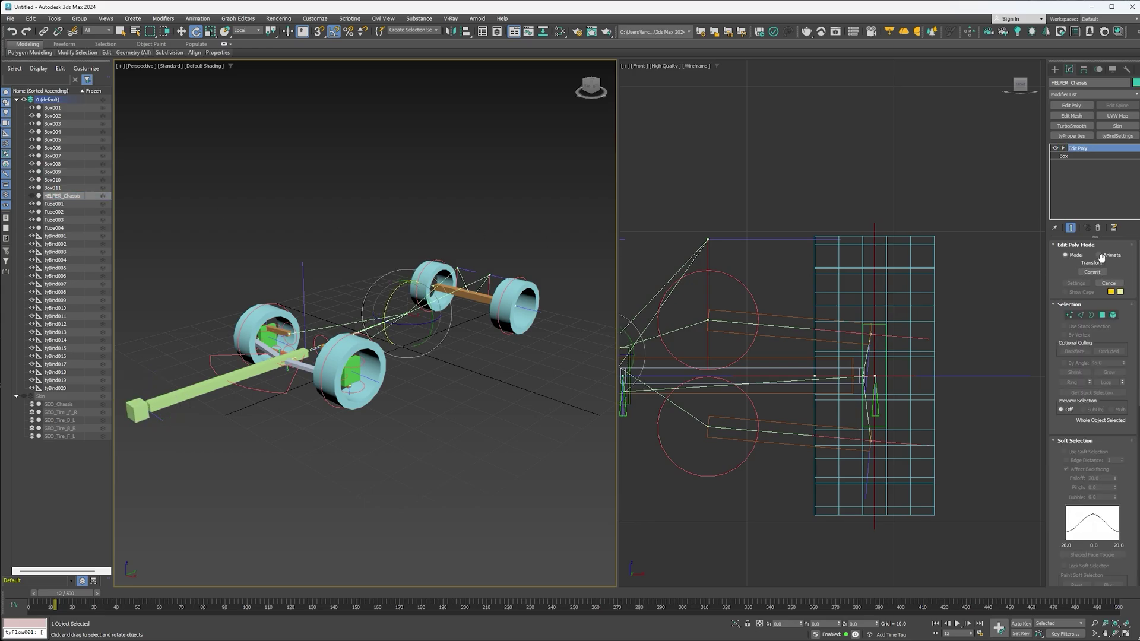
pyautogui.click(1068, 136)
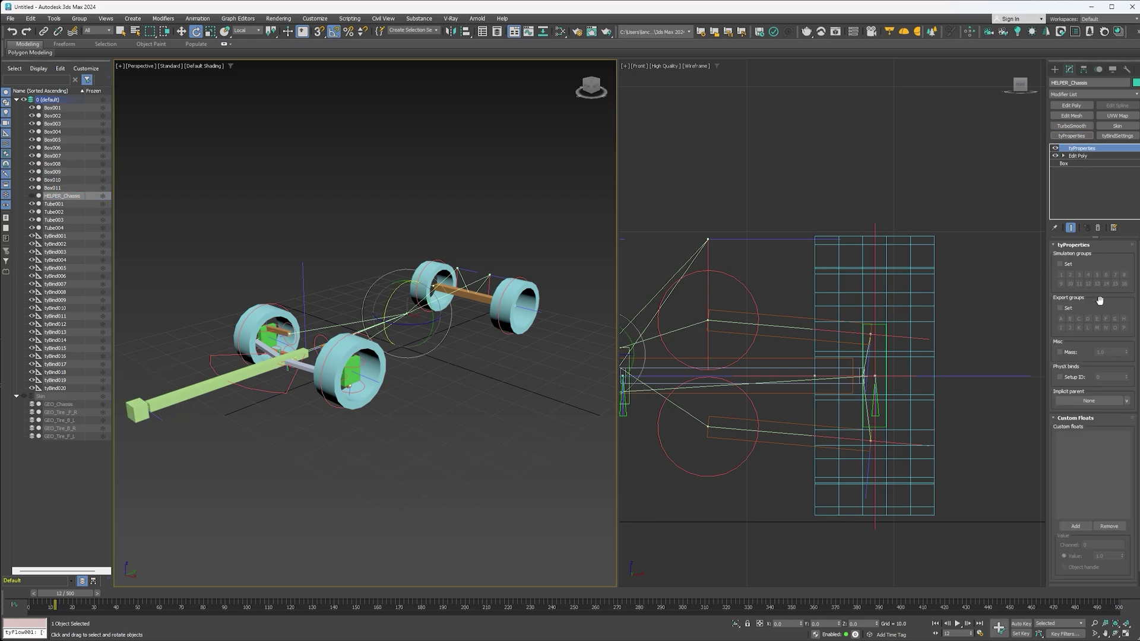
pyautogui.click(1072, 526)
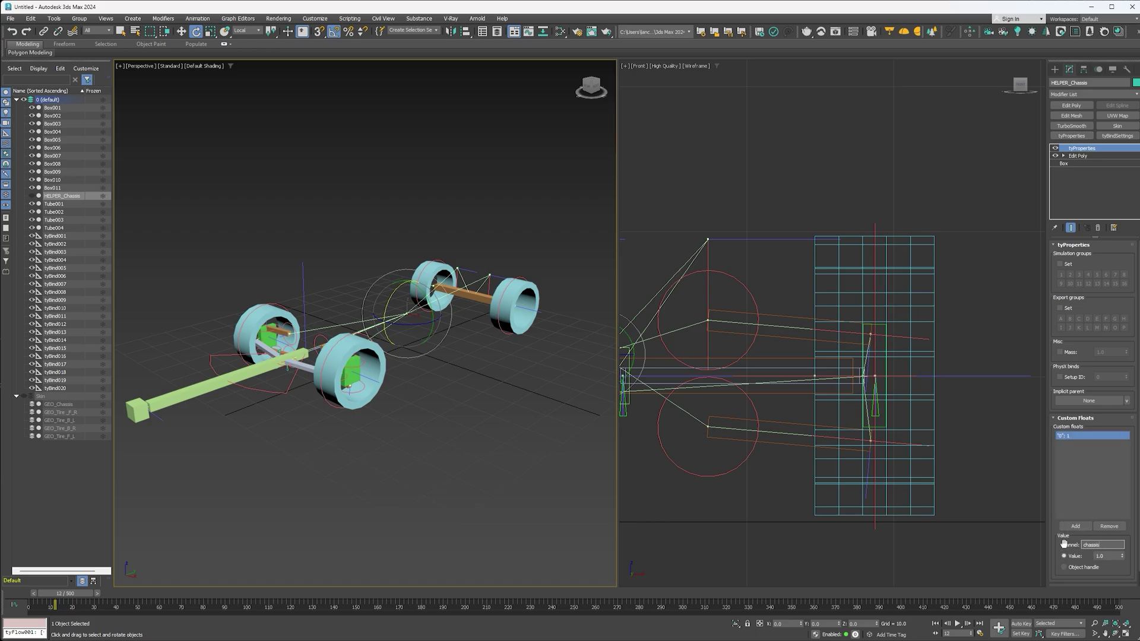
pyautogui.write('chassis')
pyautogui.press('Return')
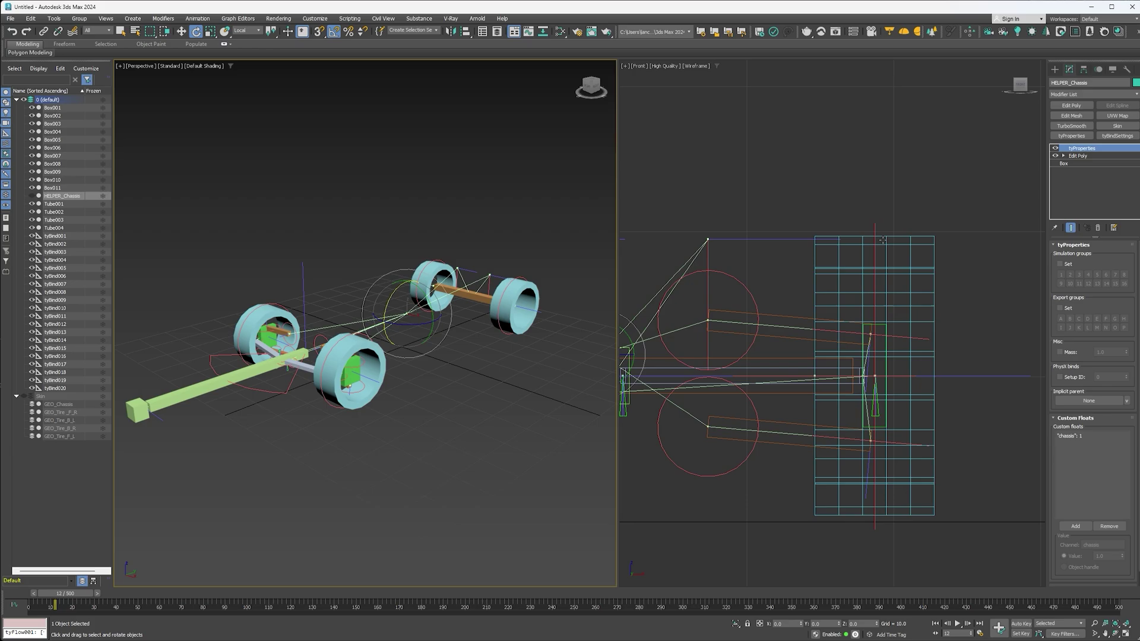
# - Create a tyActor helper and align it to HELPER_Chassis in X and Y position and full orientation, pivot to pivot, leaving out Z position
pyautogui.click(1054, 69)
pyautogui.click(1070, 129)
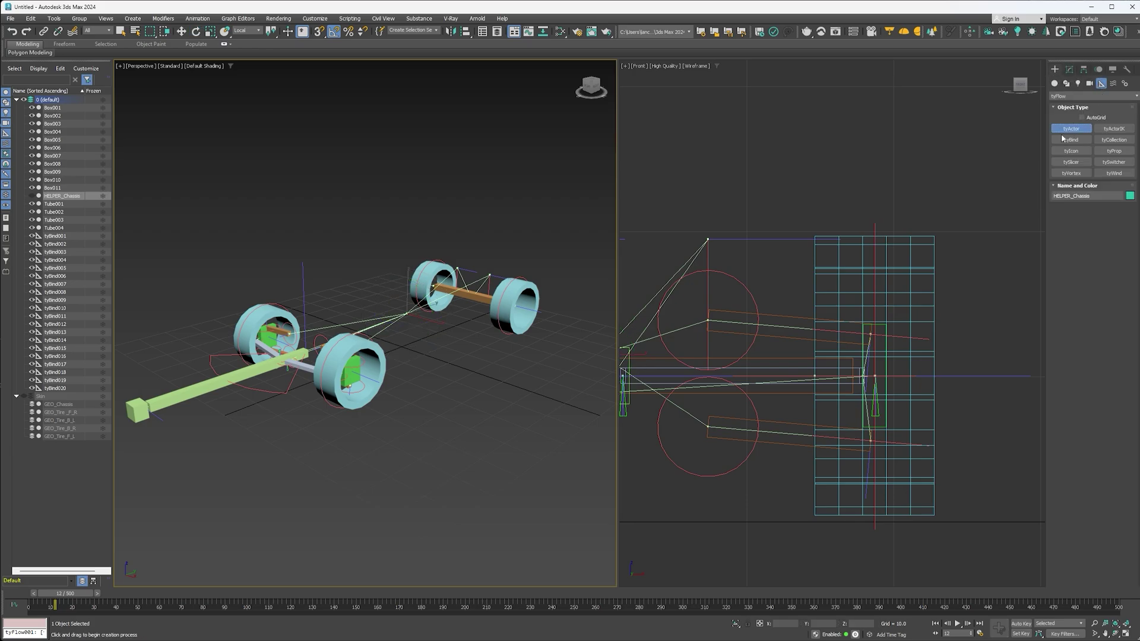
pyautogui.click(465, 407)
pyautogui.hotkey('alt', 'a')
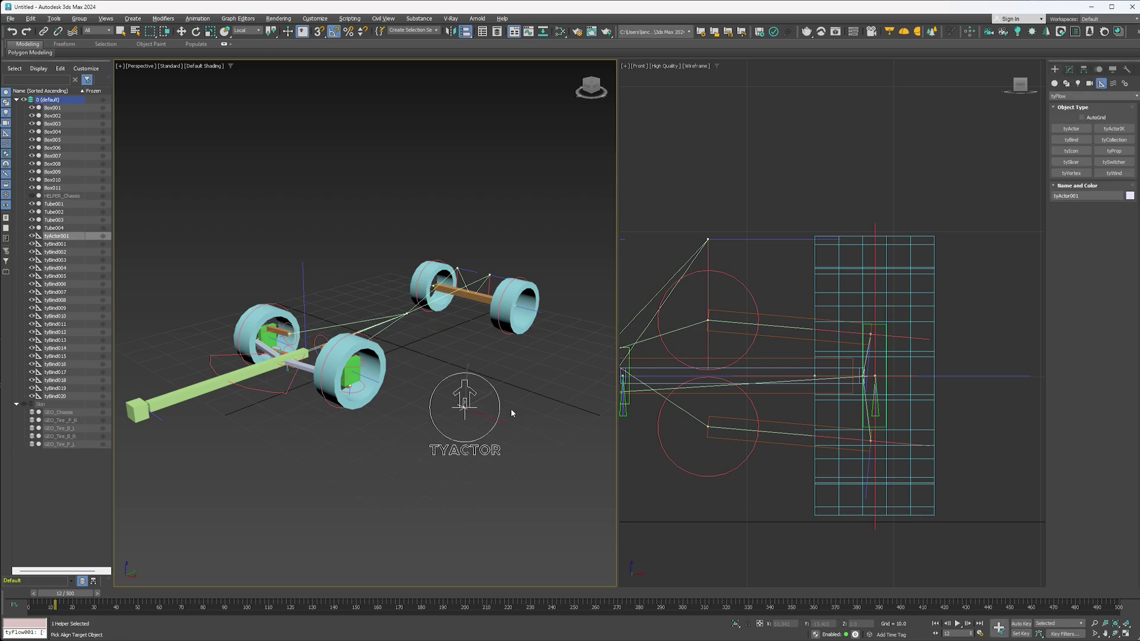
pyautogui.click(72, 191)
pyautogui.click(601, 268)
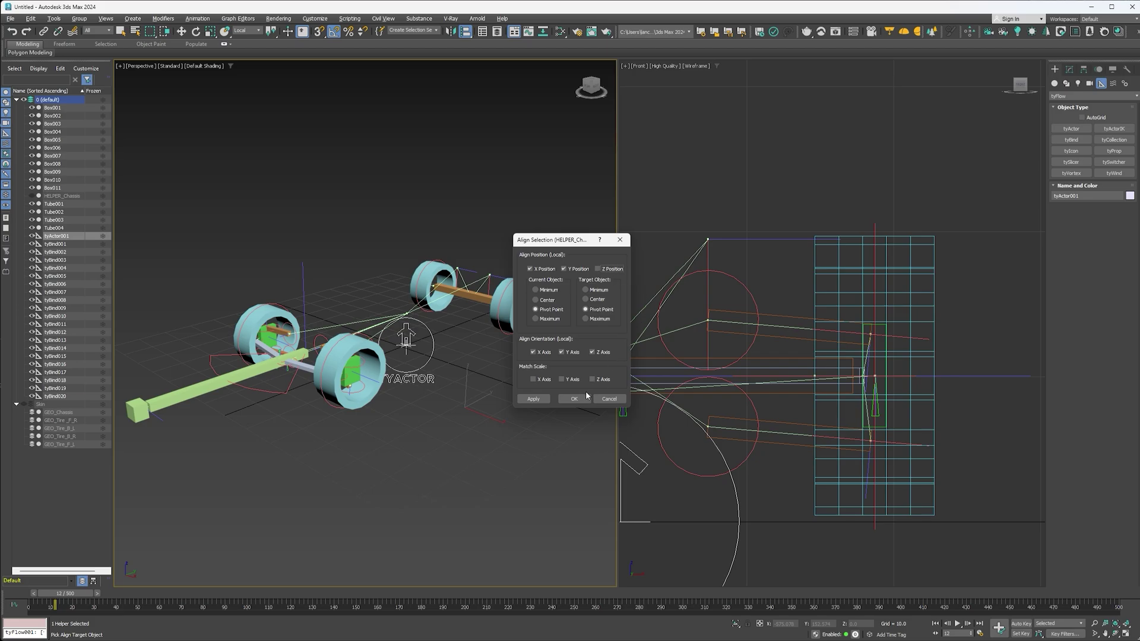
pyautogui.click(586, 396)
pyautogui.press('e')
# - Add the boxes, HELPER_Chassis, the tire tubes and all tyBind helpers to the tyActor's rig objects
pyautogui.click(1062, 69)
pyautogui.click(1104, 365)
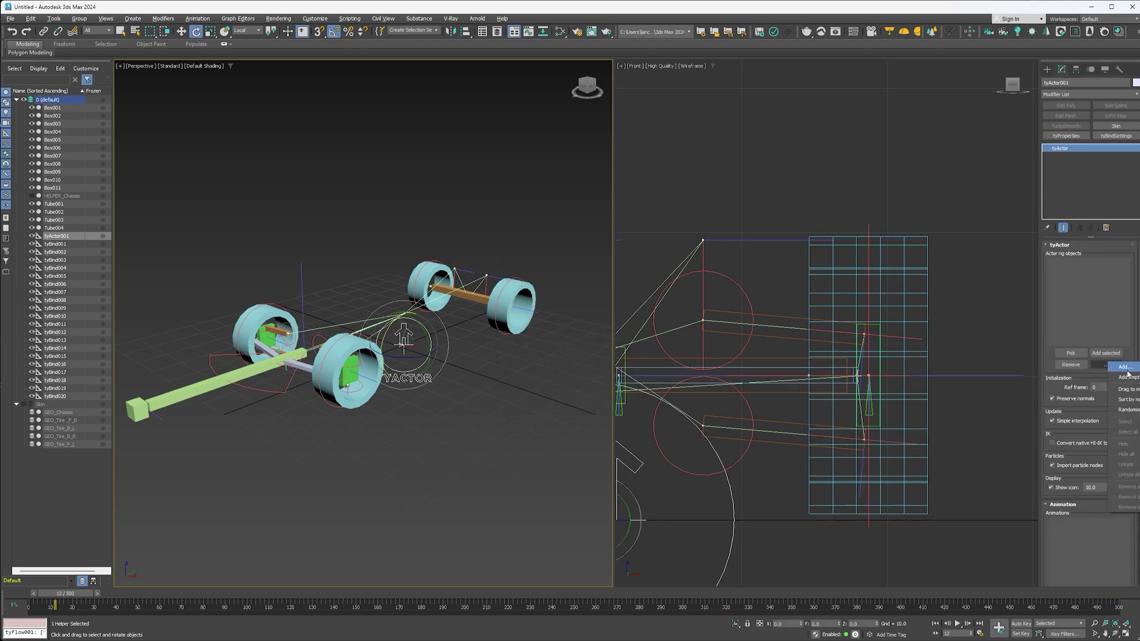
pyautogui.click(1124, 368)
pyautogui.click(53, 108)
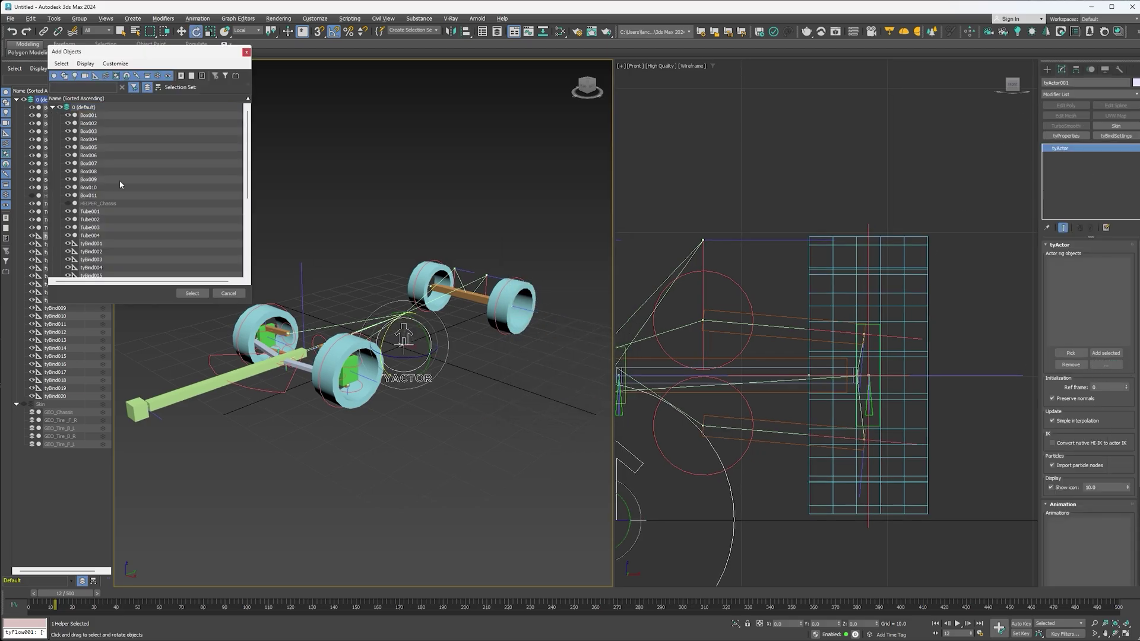
pyautogui.scroll(-5, 113, 202)
pyautogui.click(93, 125)
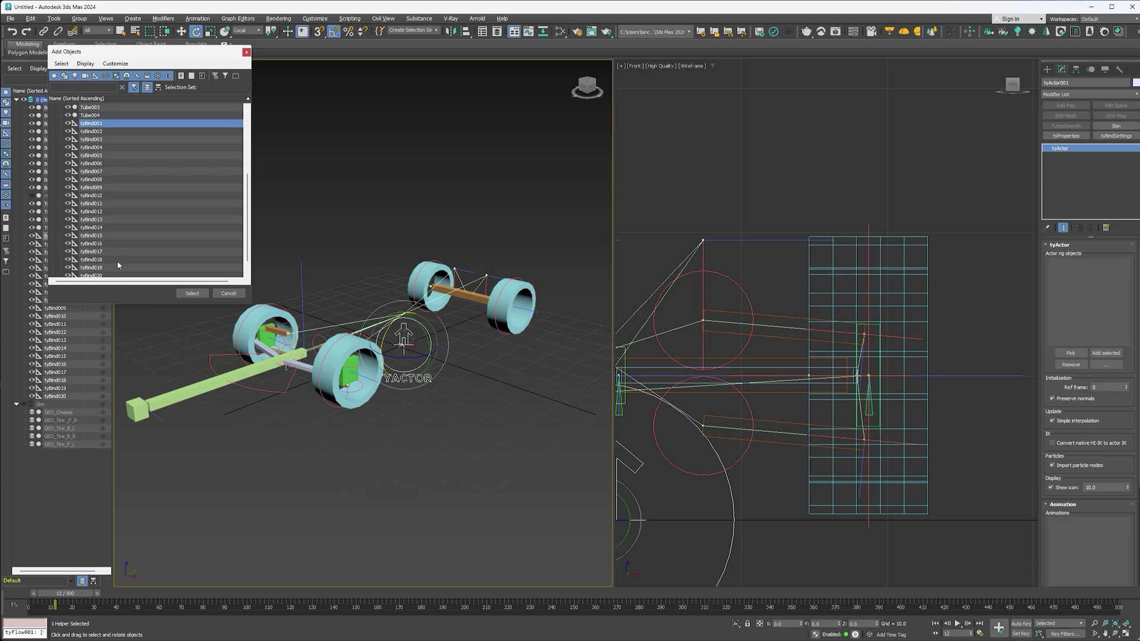
pyautogui.scroll(-1, 112, 263)
pyautogui.keyDown('shift'); pyautogui.click(94, 261); pyautogui.keyUp('shift')
pyautogui.click(192, 293)
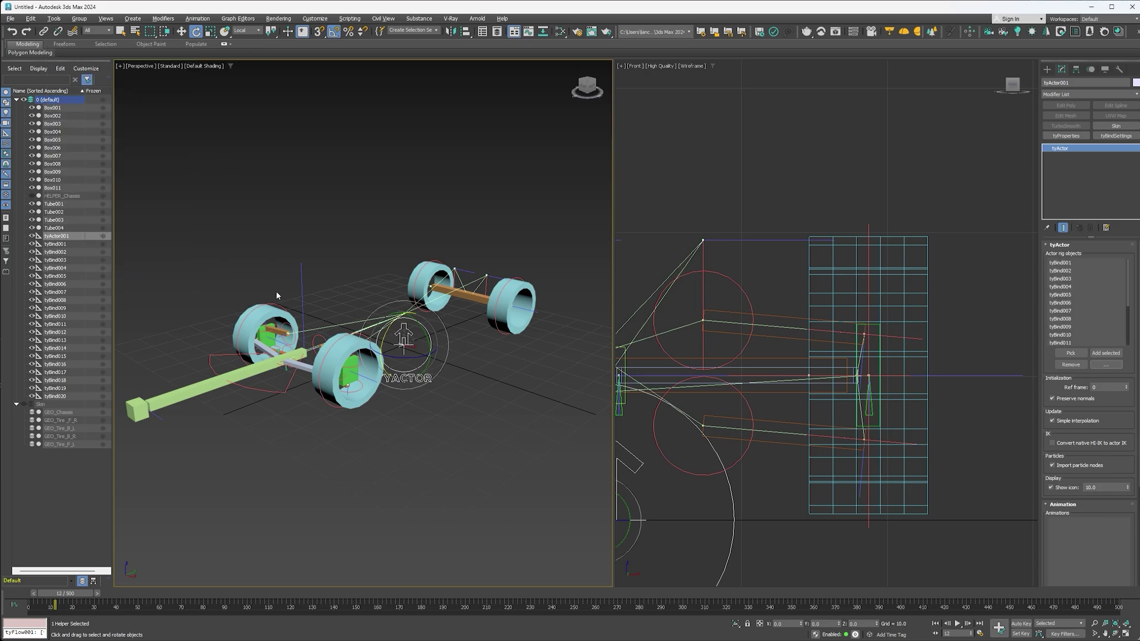
# - Create a rectangular tyIcon about 54 by 108 units beside the truck rig
pyautogui.click(1047, 70)
pyautogui.click(1066, 151)
pyautogui.moveTo(483, 369); pyautogui.dragTo(582, 428, button='middle')
pyautogui.moveTo(365, 309); pyautogui.dragTo(127, 315)
pyautogui.press('e')
pyautogui.click(1061, 70)
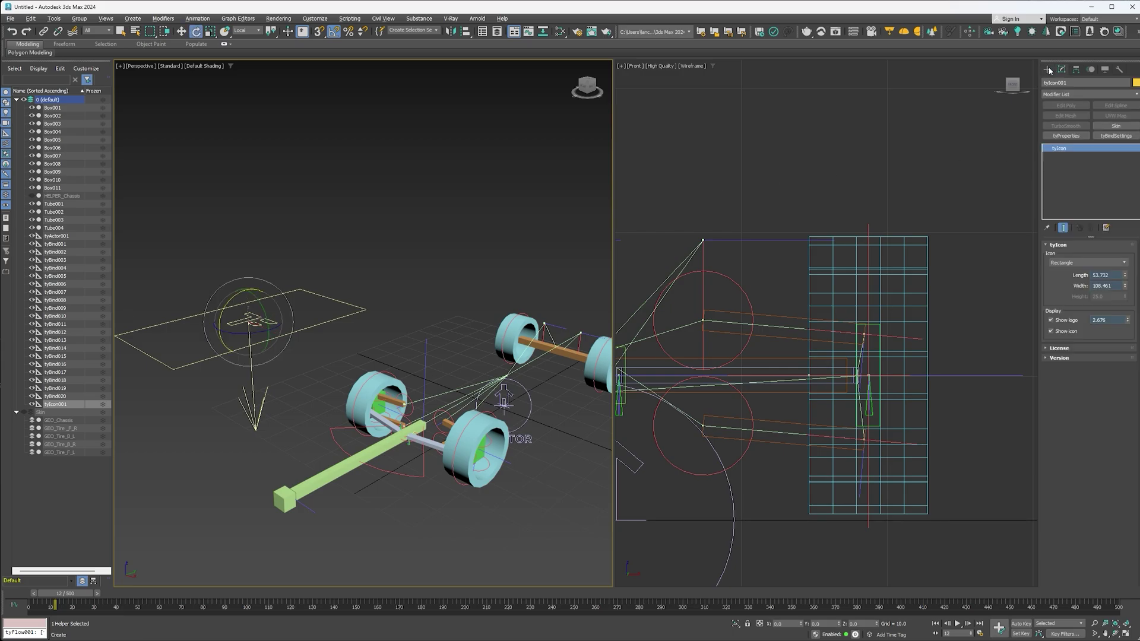
# - Create a tyFlow object in the perspective view and open its editor beside the truck rig
pyautogui.click(1047, 69)
pyautogui.click(1047, 84)
pyautogui.click(1111, 184)
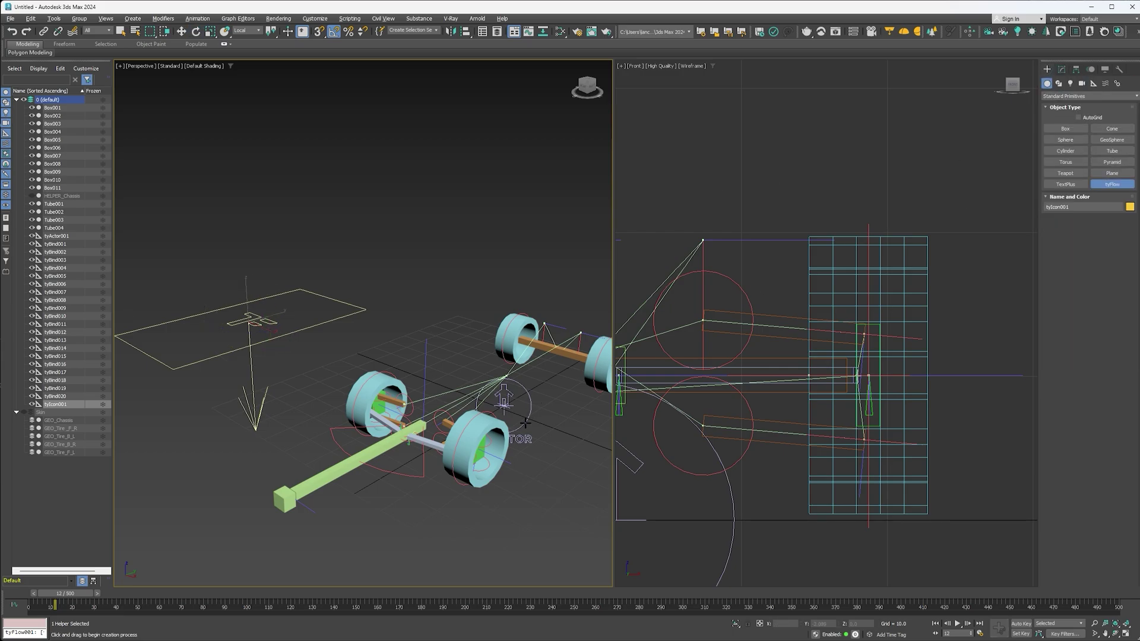
pyautogui.click(570, 467)
pyautogui.click(1061, 70)
pyautogui.click(1084, 263)
pyautogui.moveTo(725, 157); pyautogui.dragTo(928, 15)
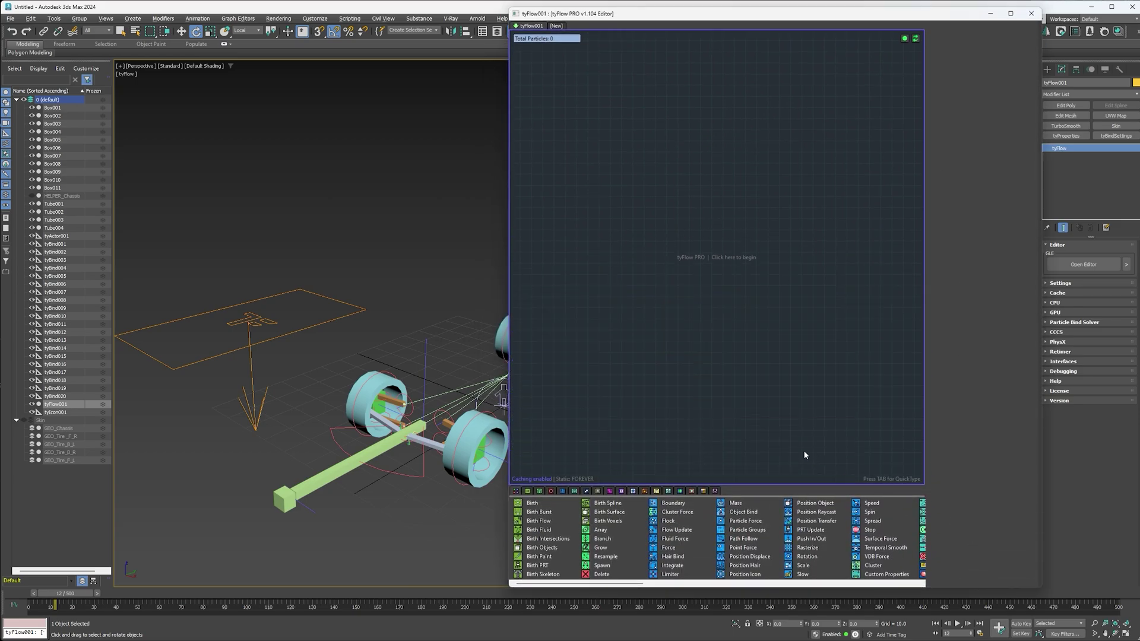
# - Start a new event with a Birth operator that ends at frame 0 with a total of 1 particle
pyautogui.moveTo(532, 504); pyautogui.dragTo(558, 109)
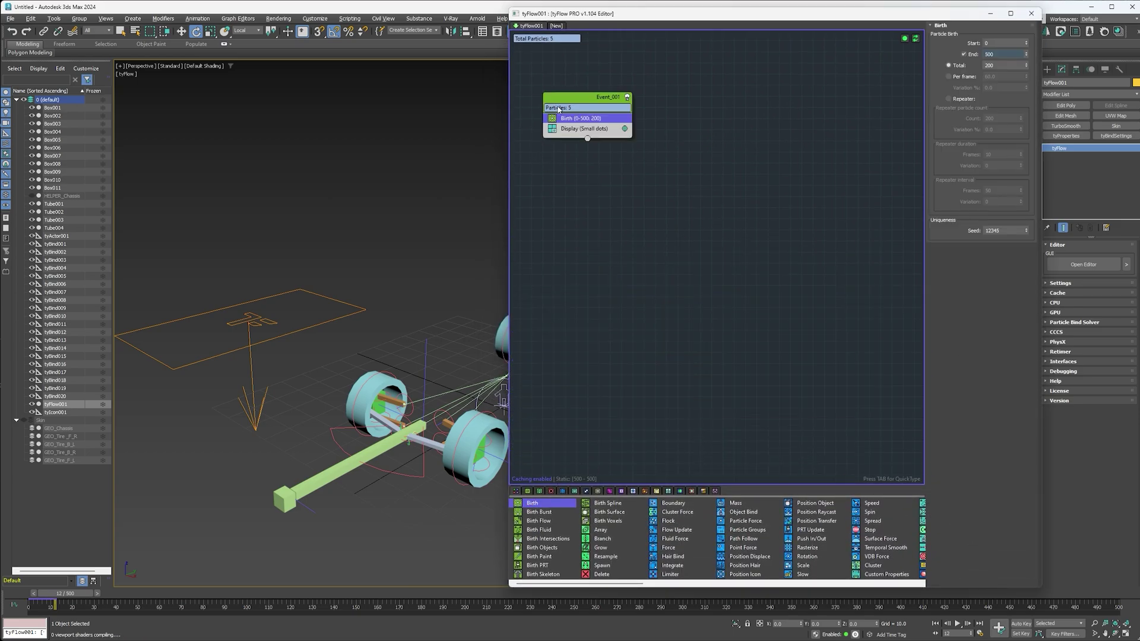
pyautogui.moveTo(1008, 54); pyautogui.dragTo(932, 58)
pyautogui.press('Tab')
pyautogui.write('1')
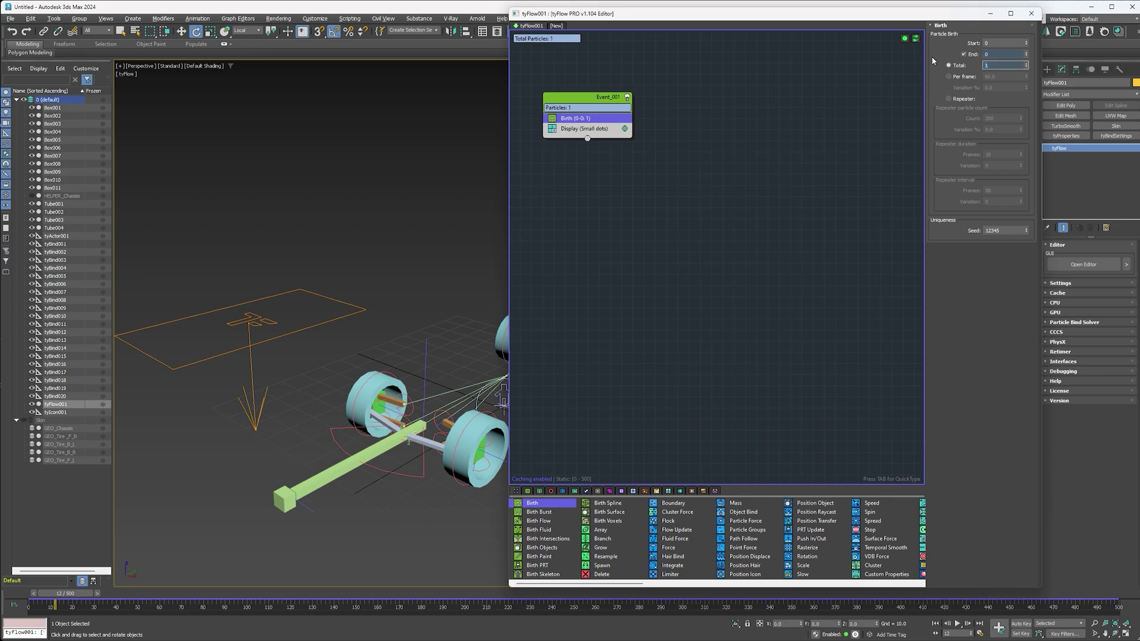
# - Set the event's Display operator to show particles as geometry
pyautogui.click(585, 128)
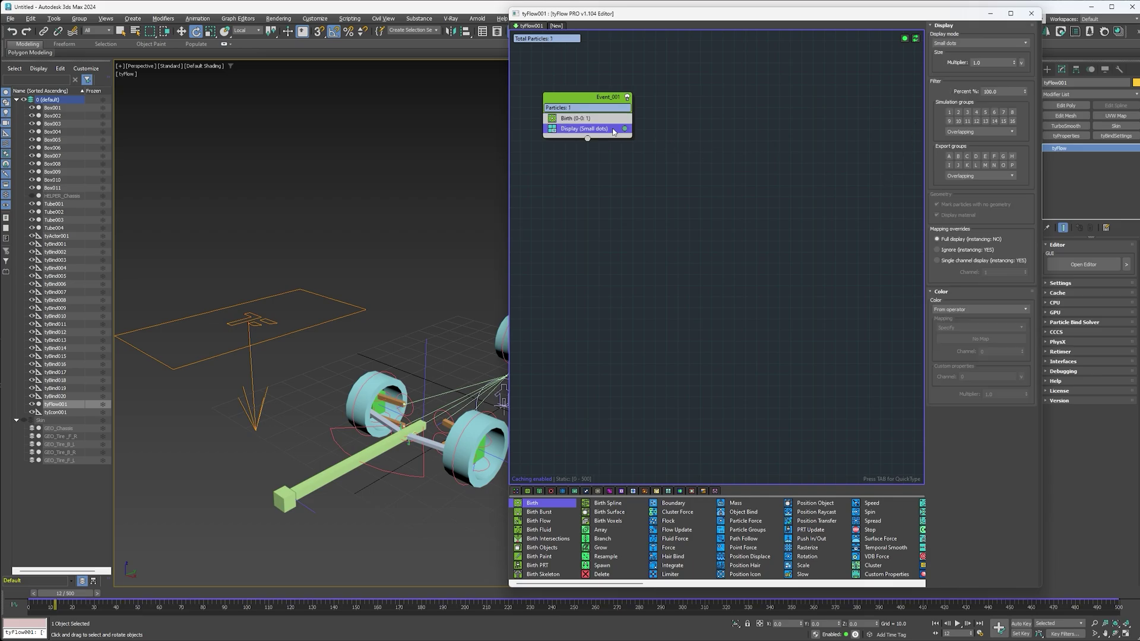
pyautogui.click(960, 44)
pyautogui.click(947, 108)
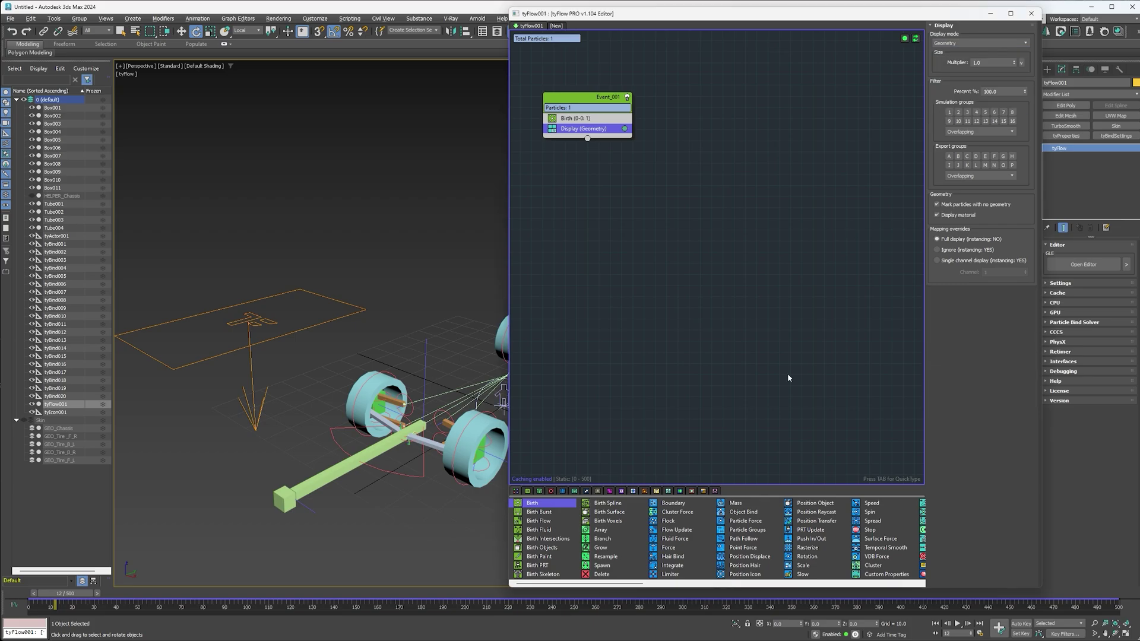
# - Add a Position Icon operator to Event_001 and assign tyIcon001 as its icon
pyautogui.moveTo(745, 574); pyautogui.dragTo(588, 128)
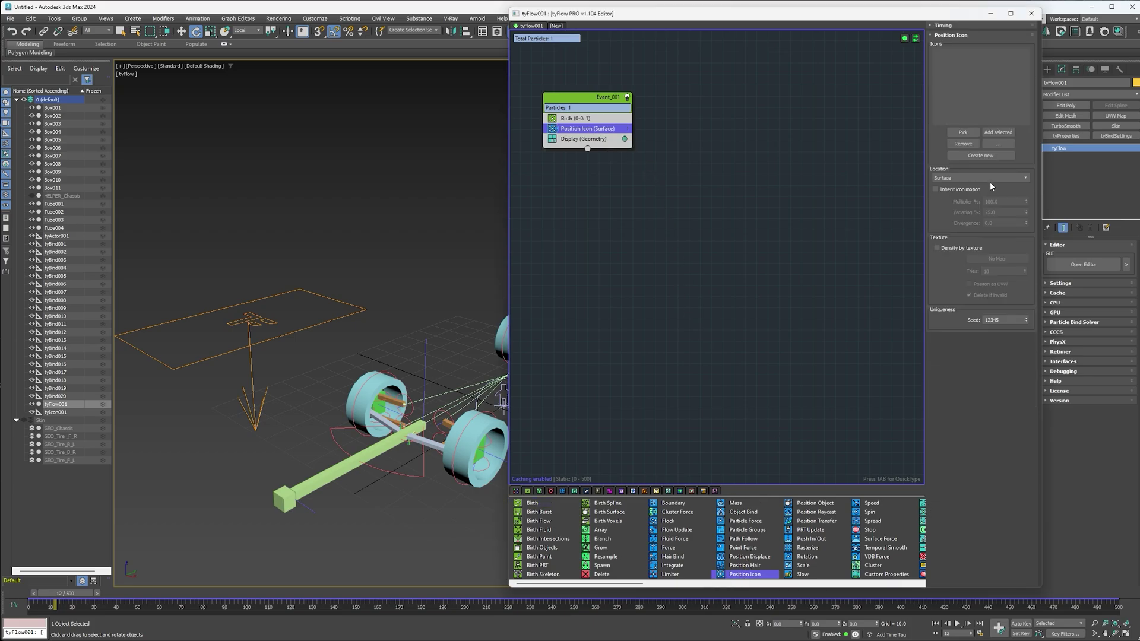
pyautogui.click(963, 133)
pyautogui.click(355, 313)
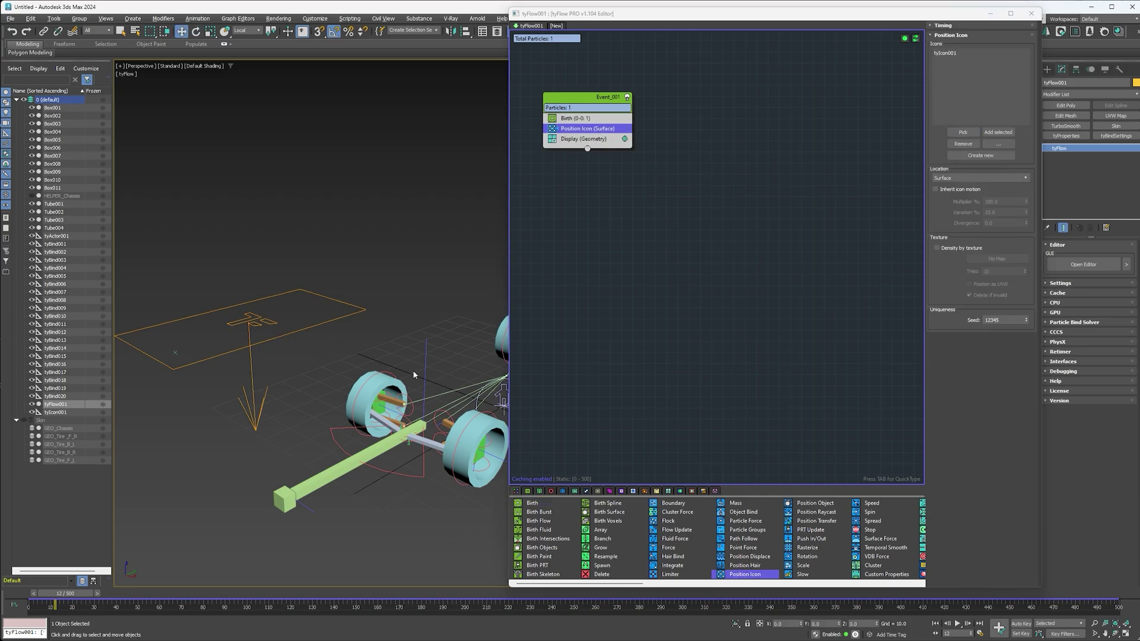
# - Add an Actor operator to Event_001 and assign tyActor001 as its actor object
pyautogui.scroll(-3, 723, 563)
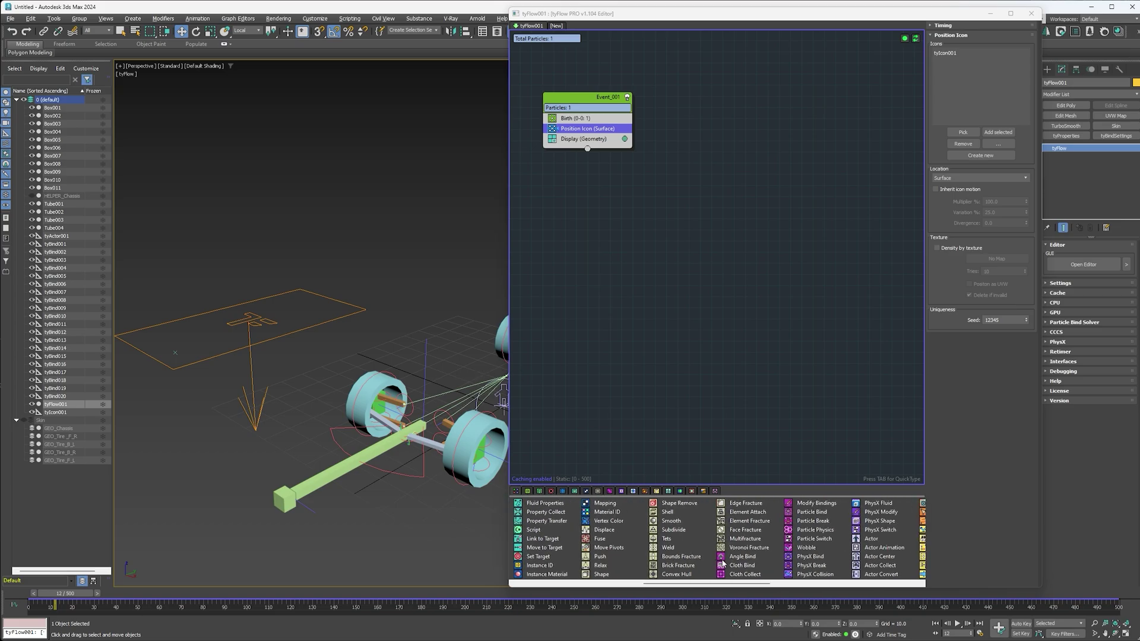
pyautogui.moveTo(858, 541); pyautogui.dragTo(561, 139)
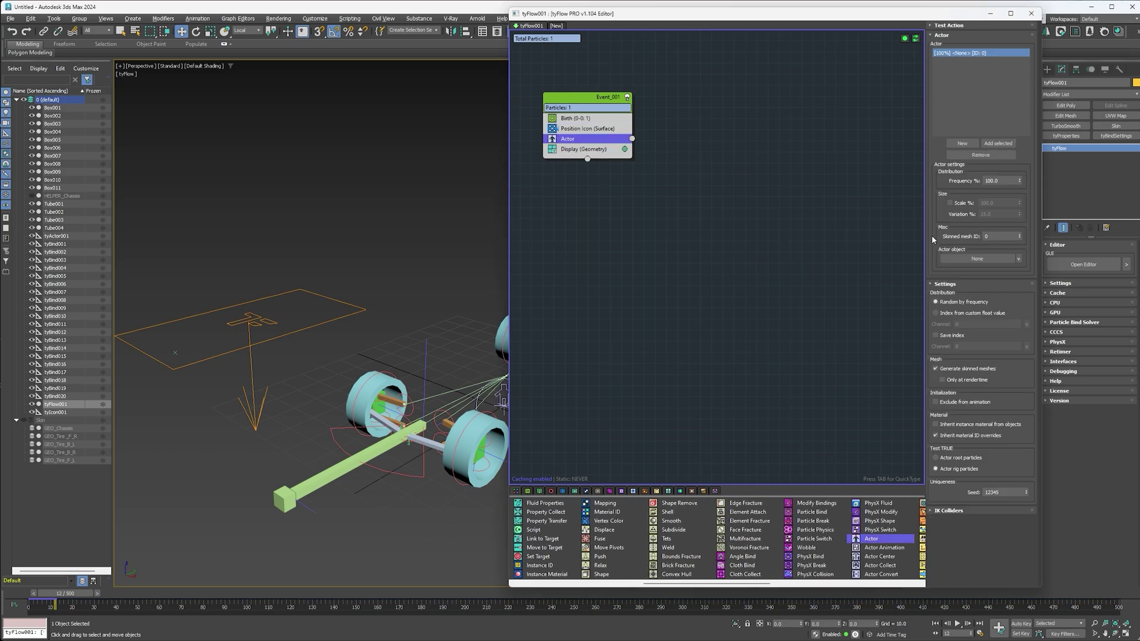
pyautogui.click(976, 260)
pyautogui.click(502, 397)
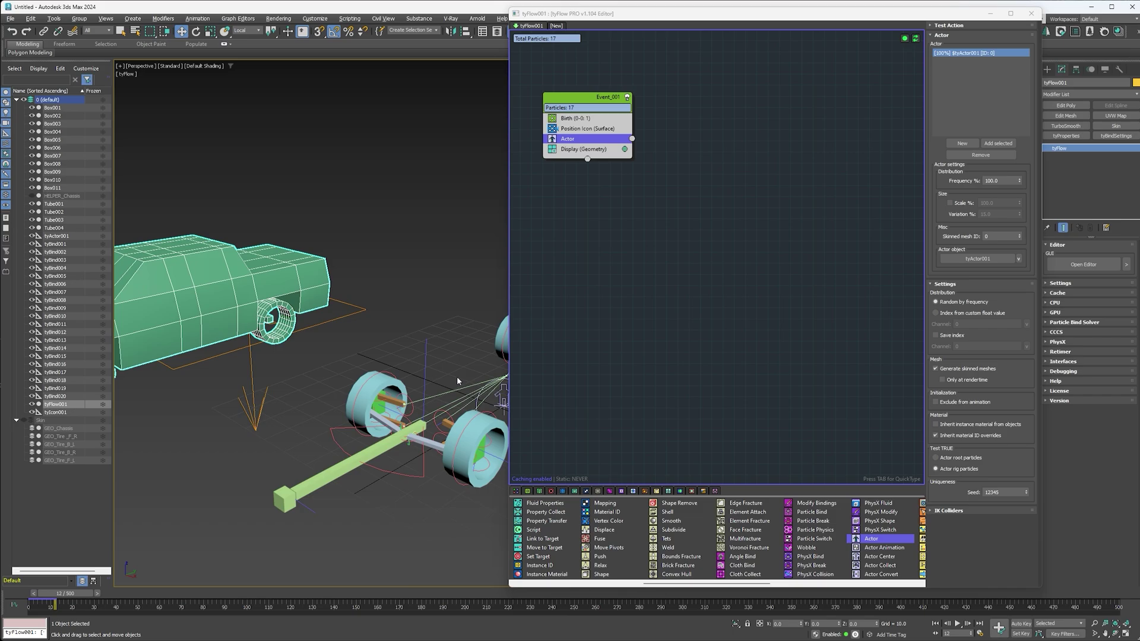
# - Add a PhysX Shape operator below Actor in Event_001 and set its start penetrations to Ignore starting penetrations
pyautogui.moveTo(352, 337); pyautogui.dragTo(623, 282, button='middle')
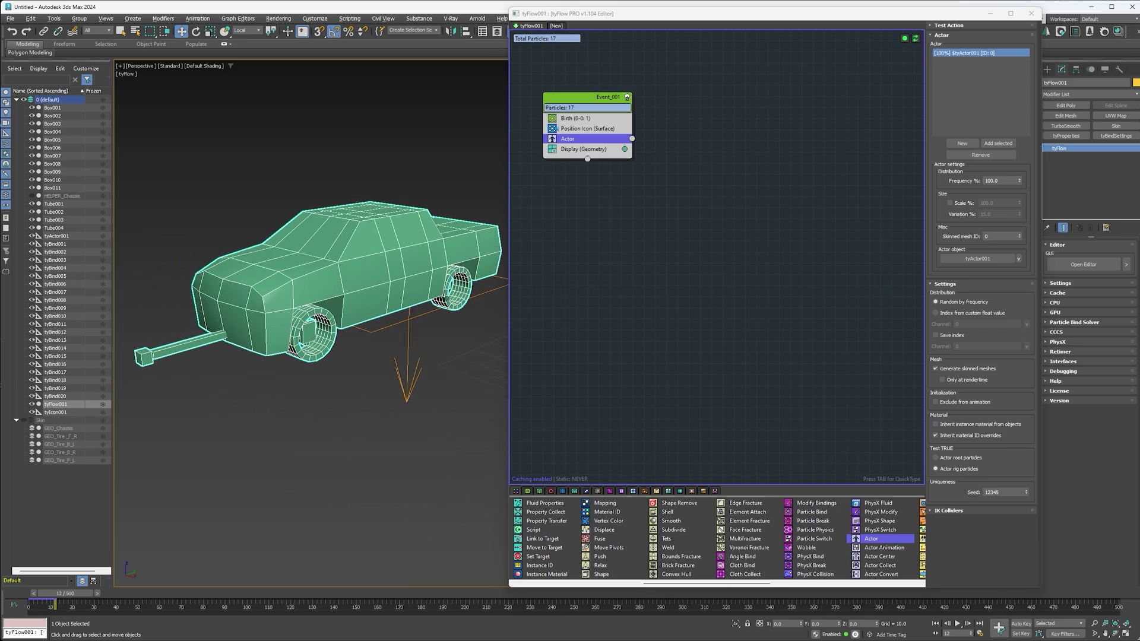
pyautogui.scroll(-3, 445, 319)
pyautogui.moveTo(445, 319); pyautogui.dragTo(408, 318, button='middle')
pyautogui.moveTo(877, 521); pyautogui.dragTo(793, 411)
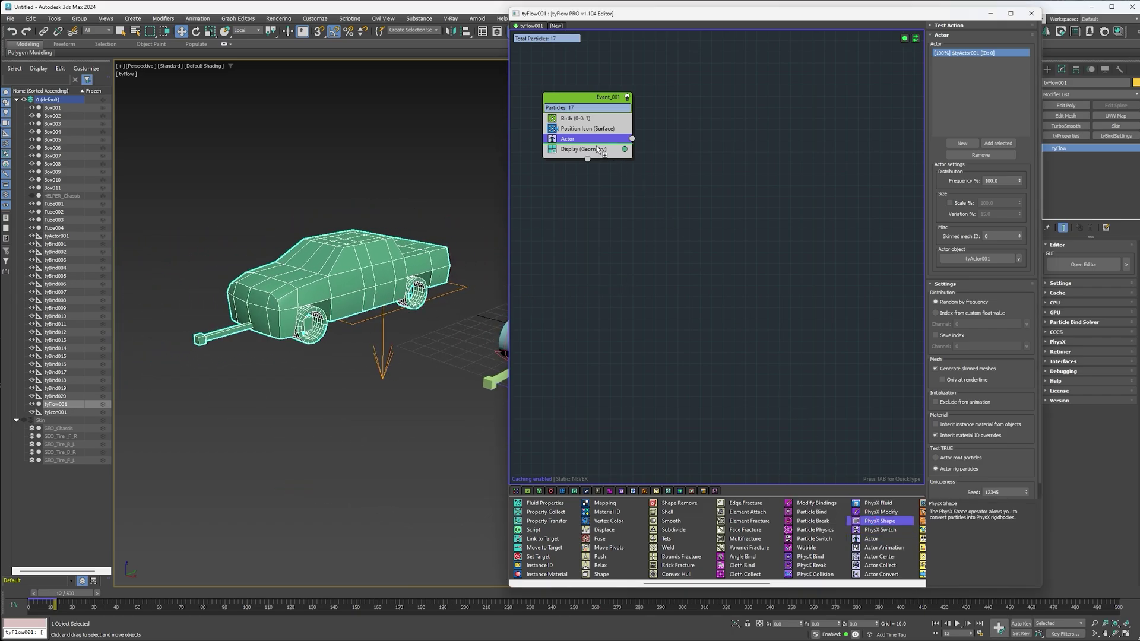
pyautogui.moveTo(597, 146); pyautogui.dragTo(597, 148)
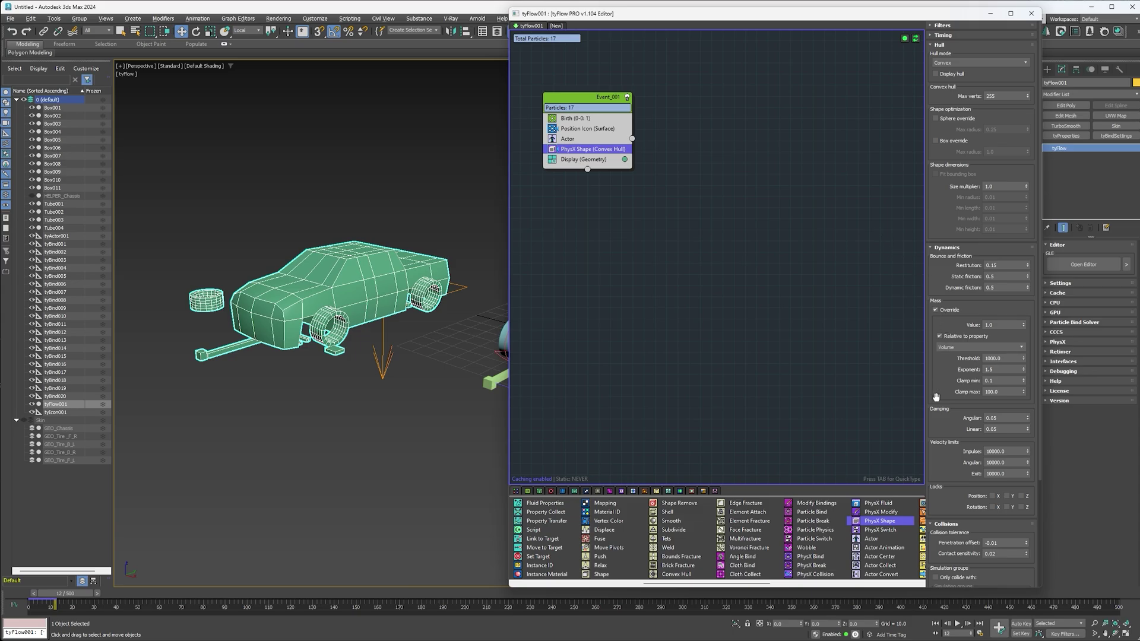
pyautogui.scroll(-3, 931, 460)
pyautogui.click(945, 510)
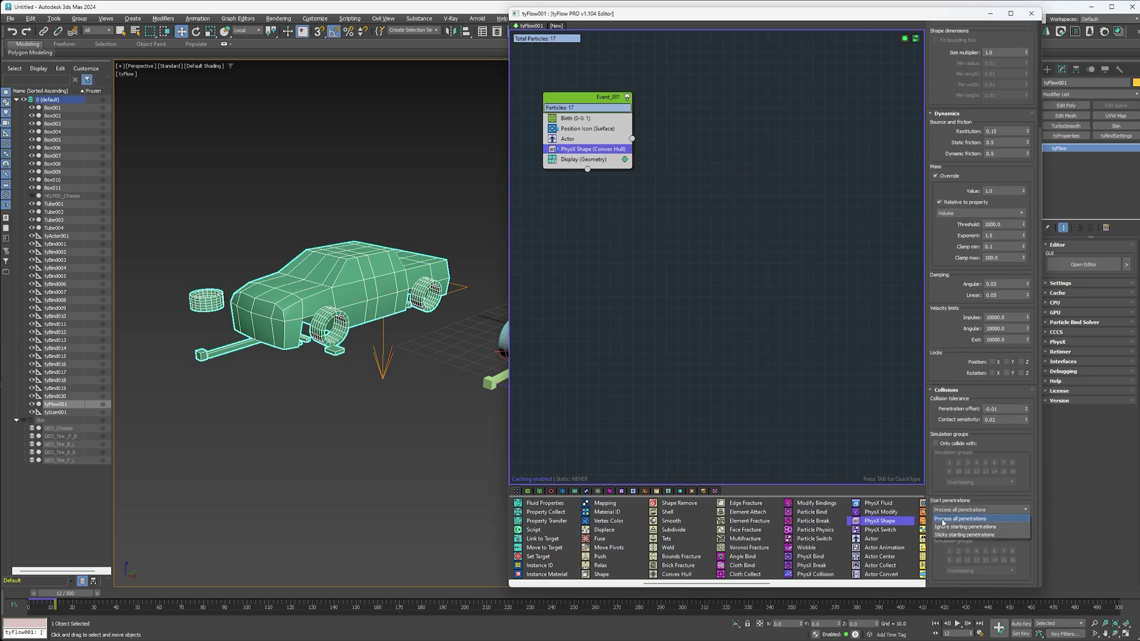
pyautogui.click(944, 526)
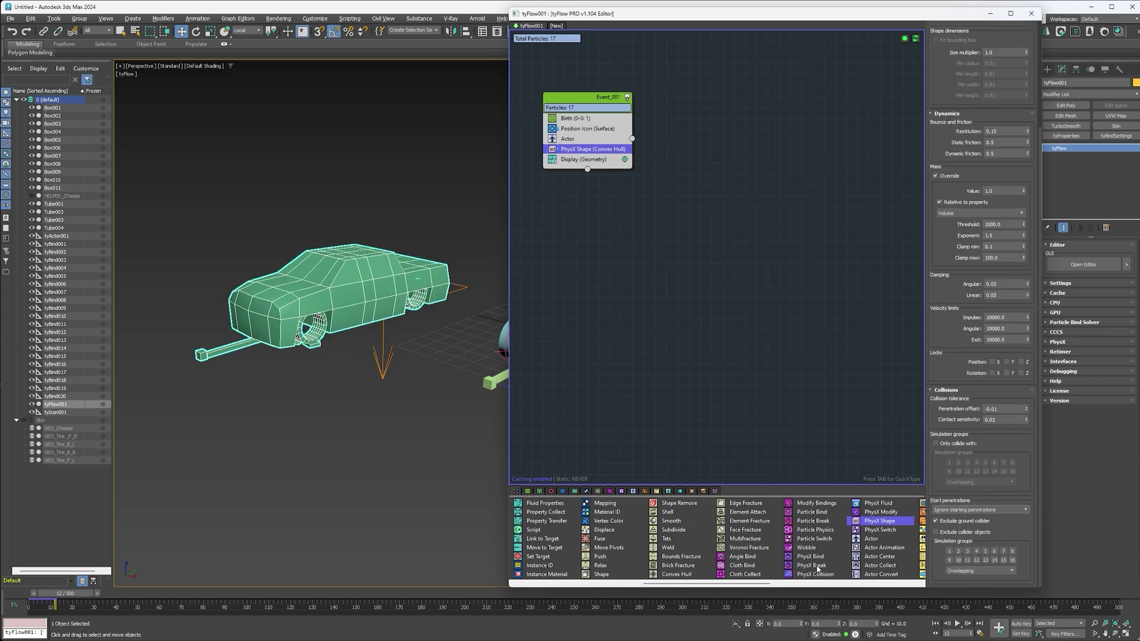
# - Add a PhysX Bind operator below PhysX Shape in Event_001 and set its bind mode to tyActor binds
pyautogui.moveTo(813, 558); pyautogui.dragTo(590, 160)
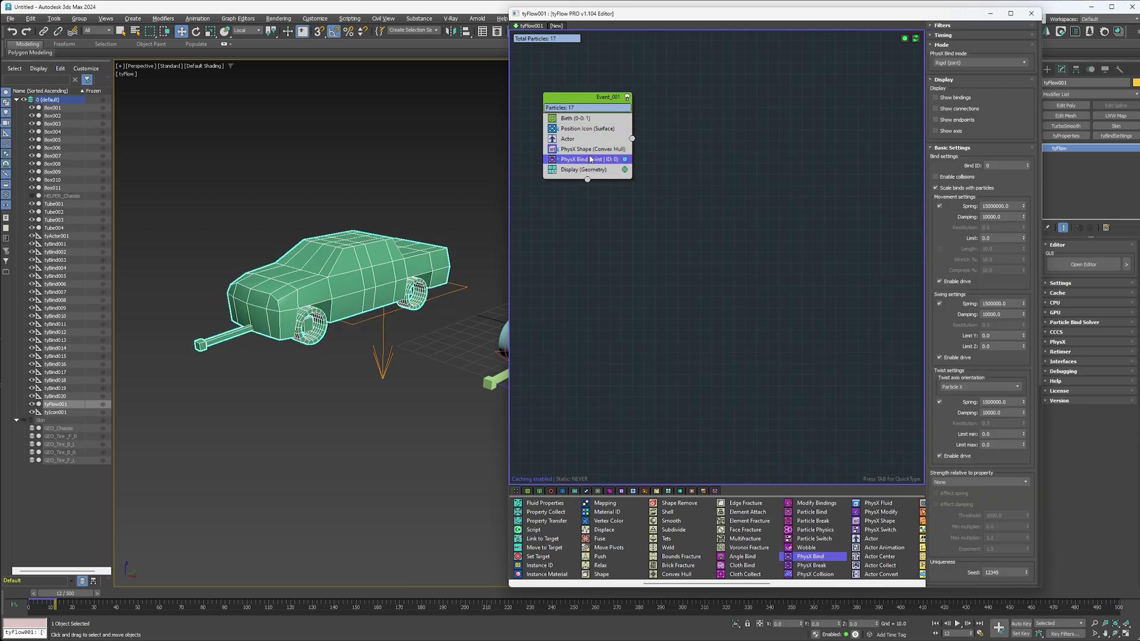
pyautogui.click(953, 63)
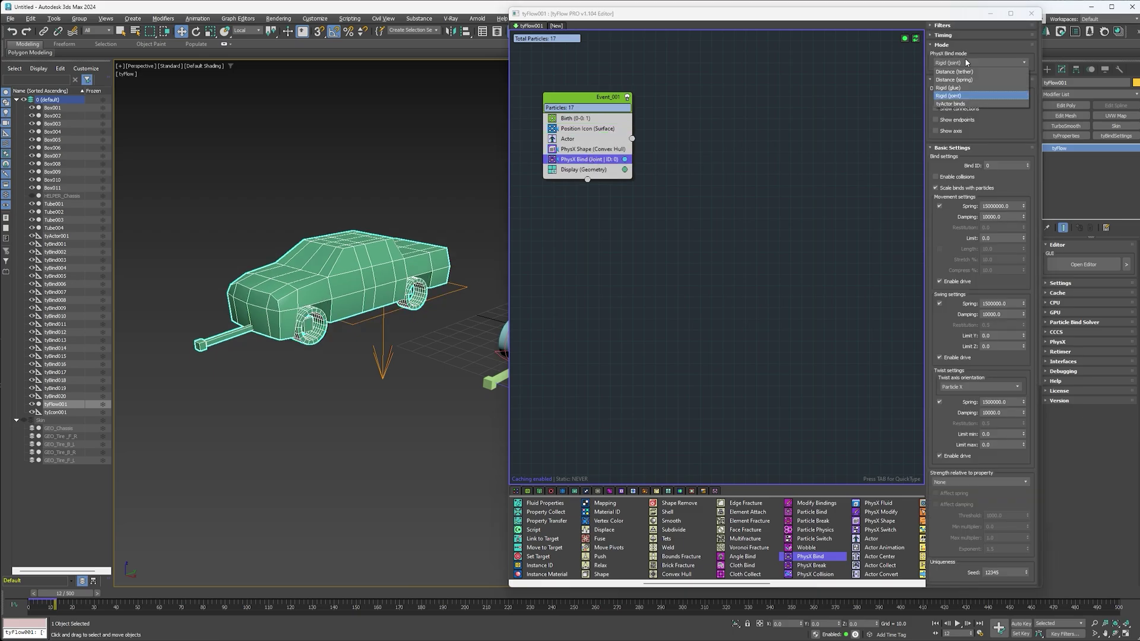
pyautogui.click(953, 103)
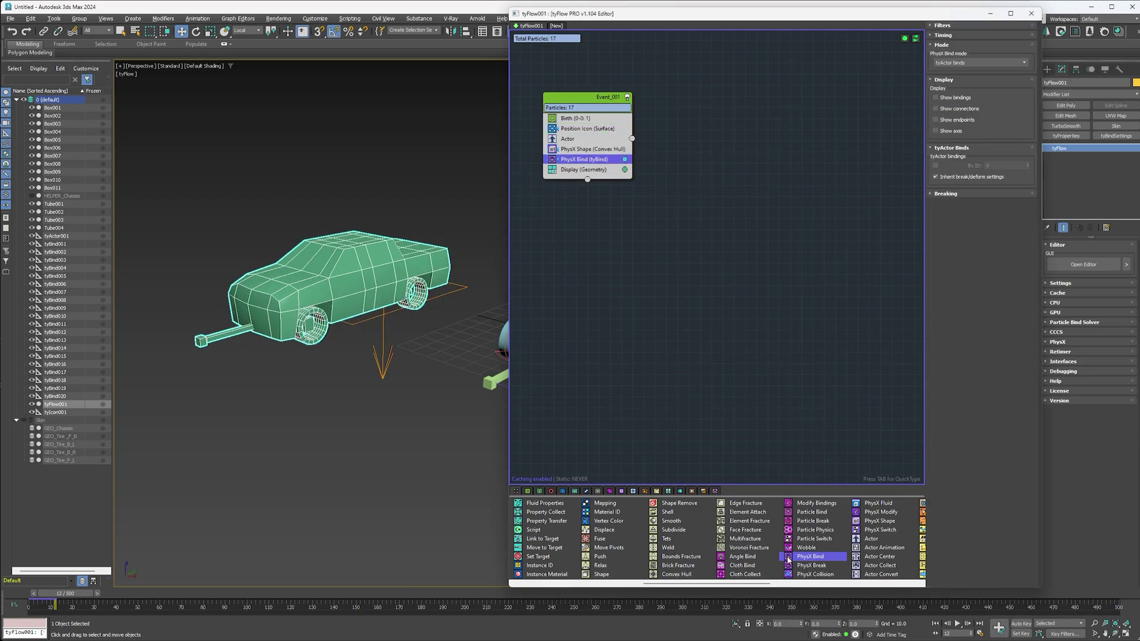
# - Add a Property Test operator to Event_001 that tests whether the custom float channel chassis is equal to 1.0
pyautogui.hscroll(3, 788, 560)
pyautogui.moveTo(742, 556); pyautogui.dragTo(588, 169)
pyautogui.click(979, 71)
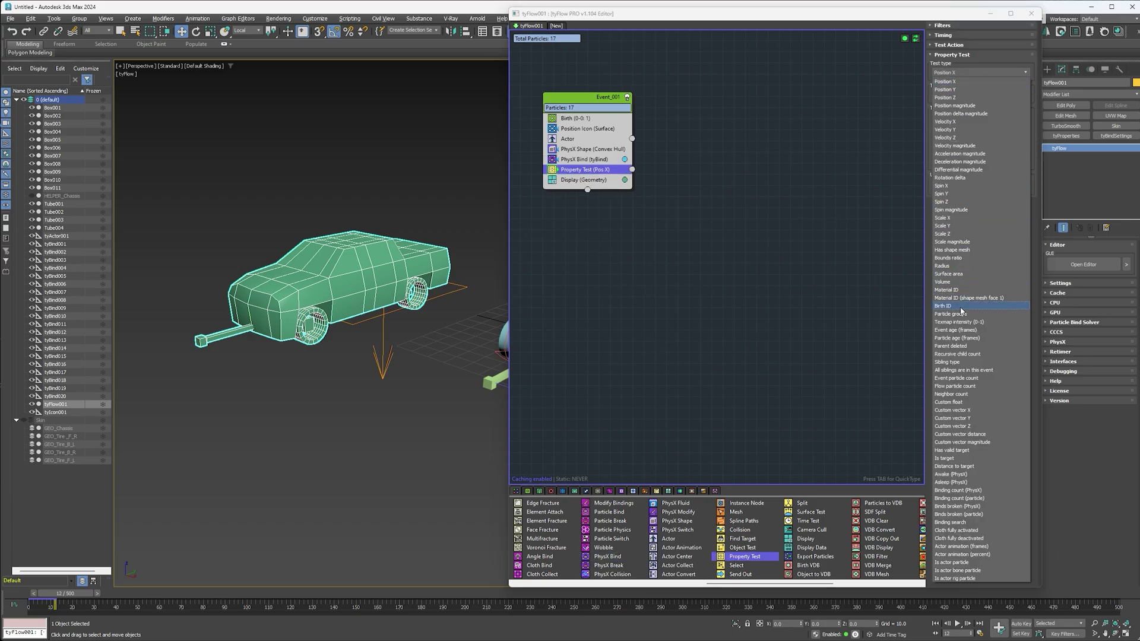
pyautogui.click(954, 403)
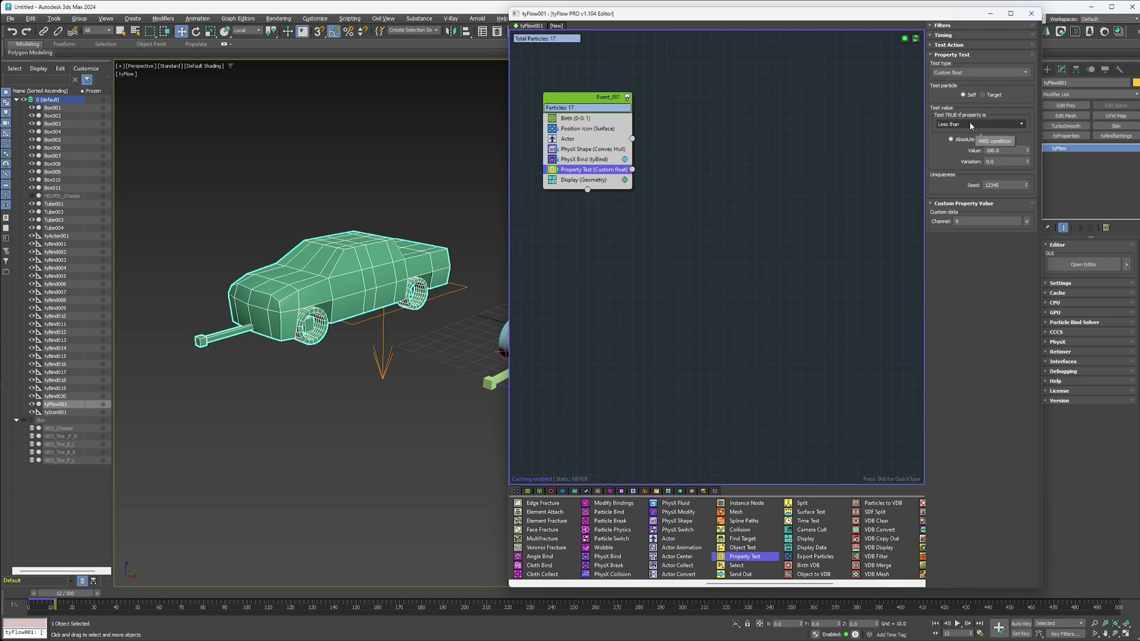
pyautogui.click(972, 125)
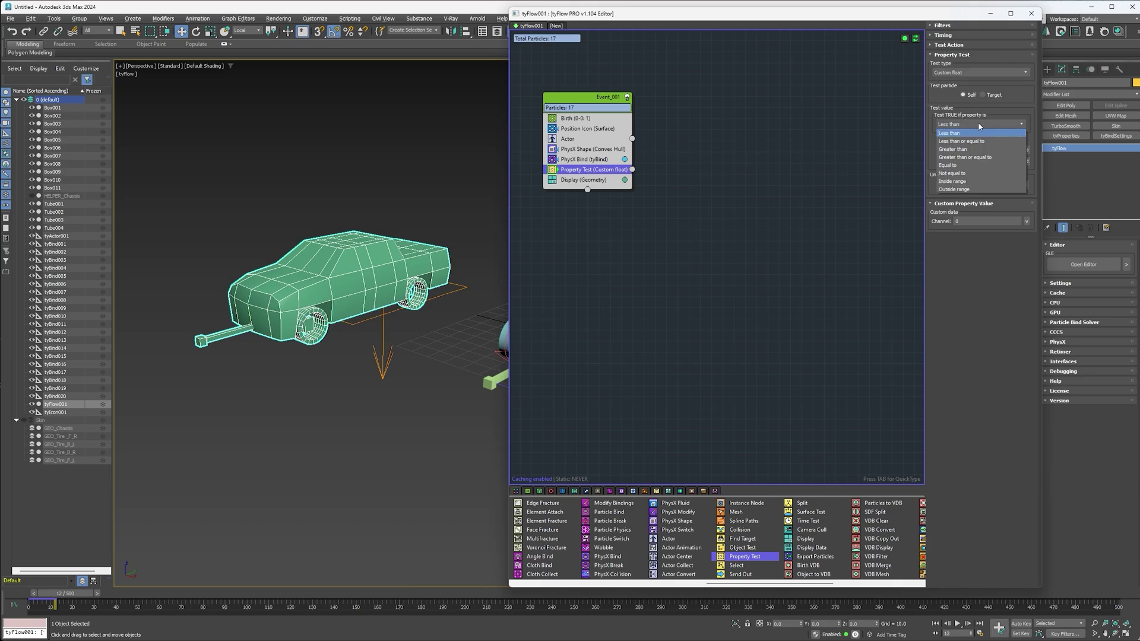
pyautogui.click(960, 165)
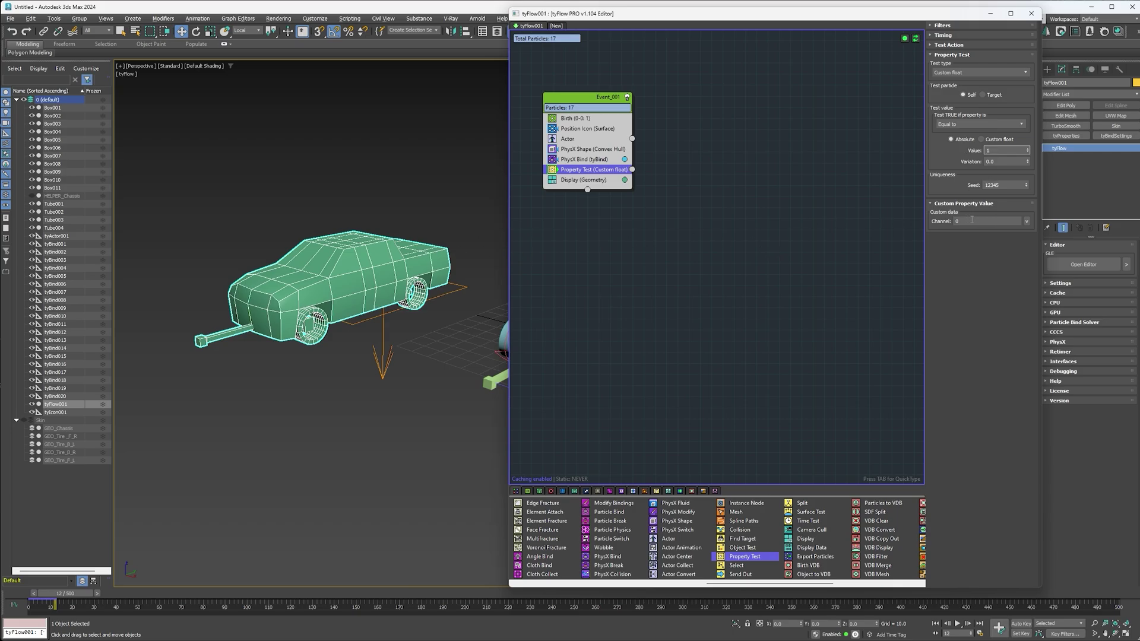
pyautogui.click(1027, 223)
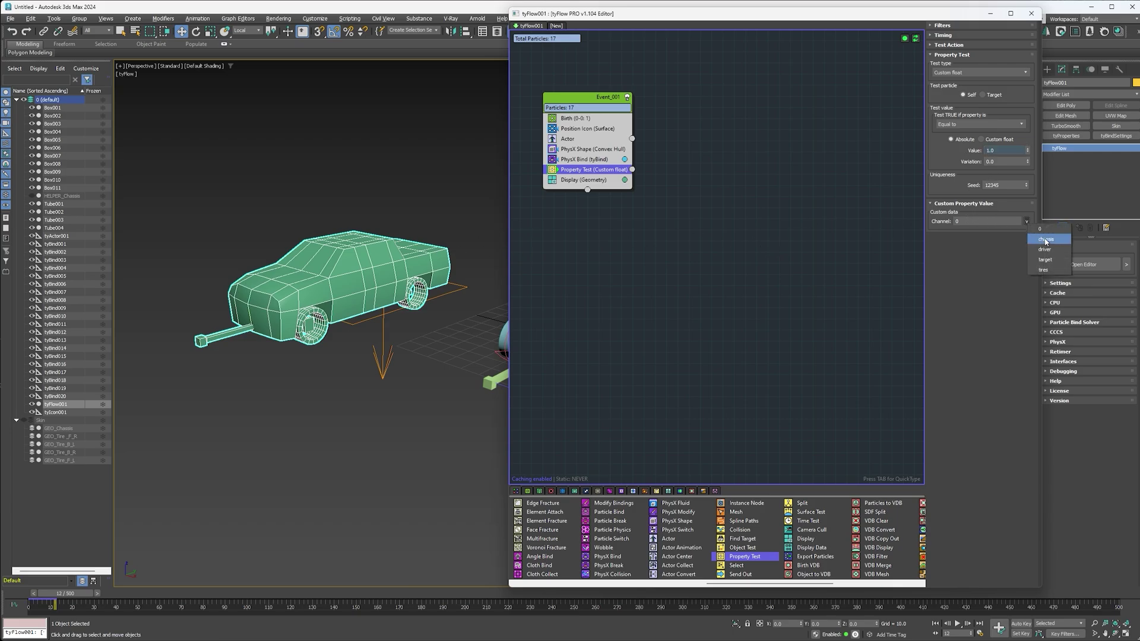
pyautogui.click(1032, 239)
pyautogui.click(989, 220)
pyautogui.write('chassis')
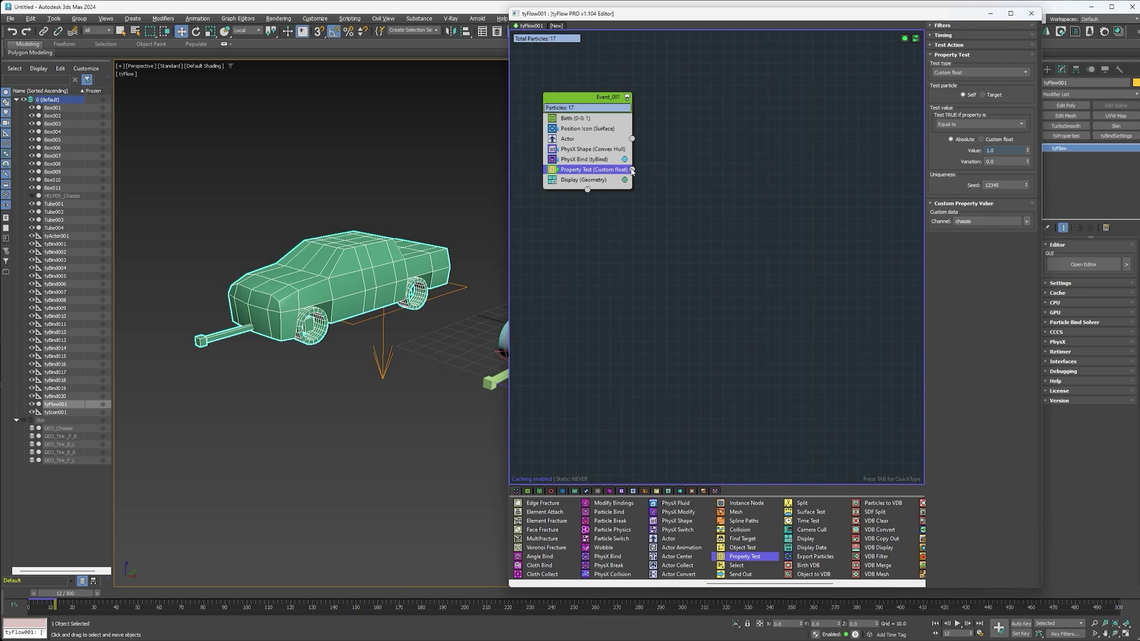
# - Send the chassis Property Test's output to a new event and rename that event Chassis
pyautogui.moveTo(633, 170); pyautogui.dragTo(730, 164)
pyautogui.click(756, 145)
pyautogui.rightClick(766, 155)
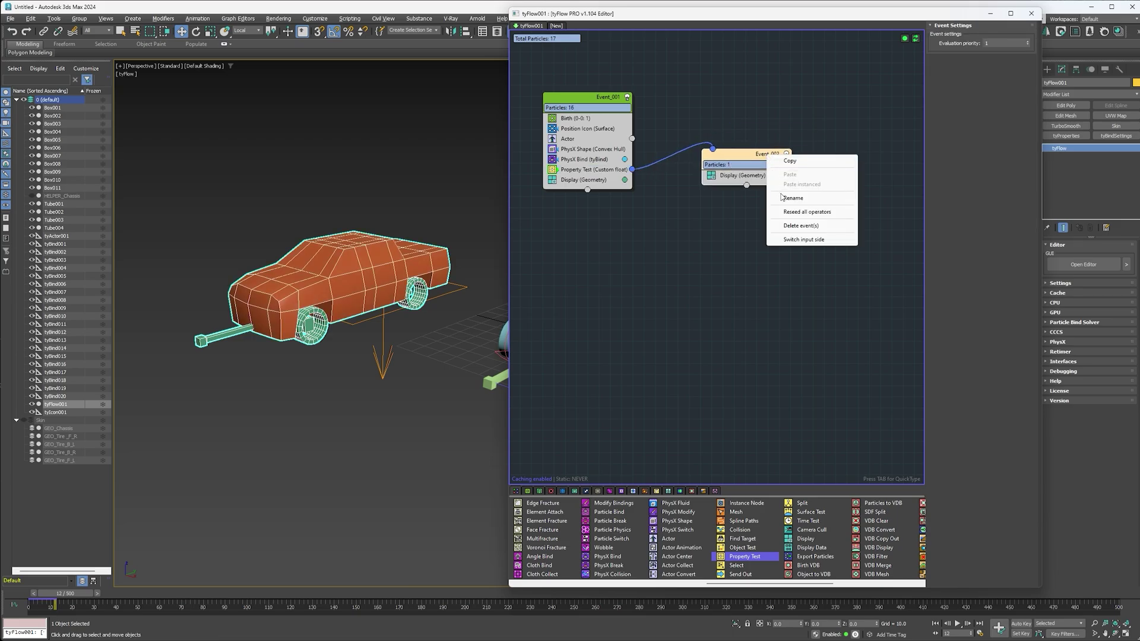
pyautogui.click(782, 198)
pyautogui.write('Chassis')
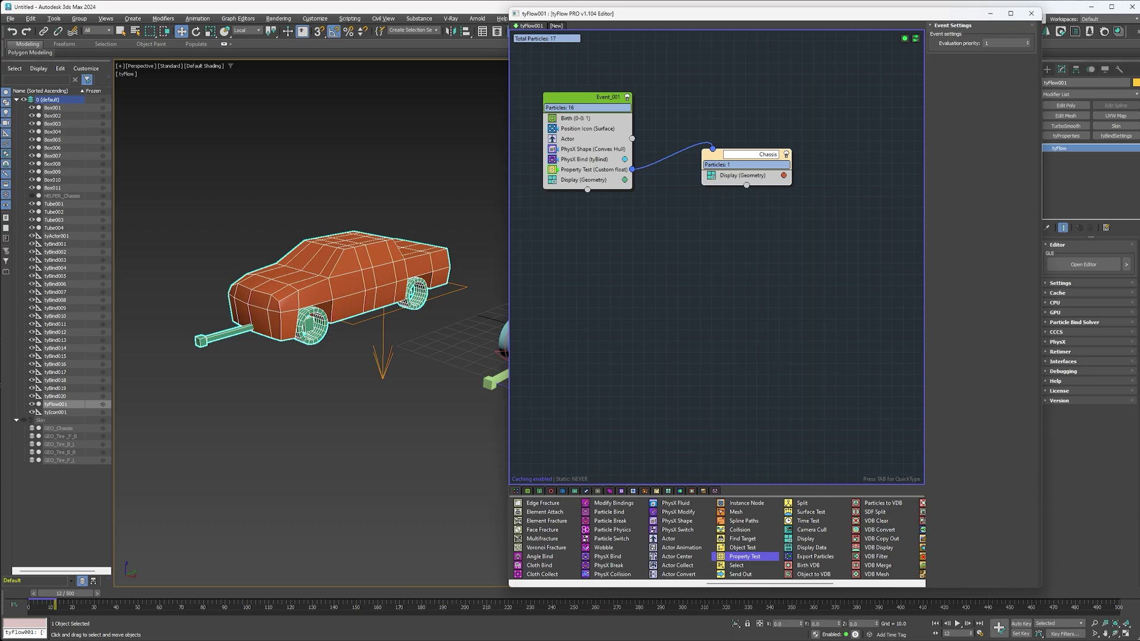
pyautogui.press('Return')
# - Duplicate the Property Test within Event_001 and set the copy's custom float channel to driver
pyautogui.click(590, 170)
pyautogui.keyDown('shift'); pyautogui.moveTo(587, 172); pyautogui.dragTo(623, 183); pyautogui.keyUp('shift')
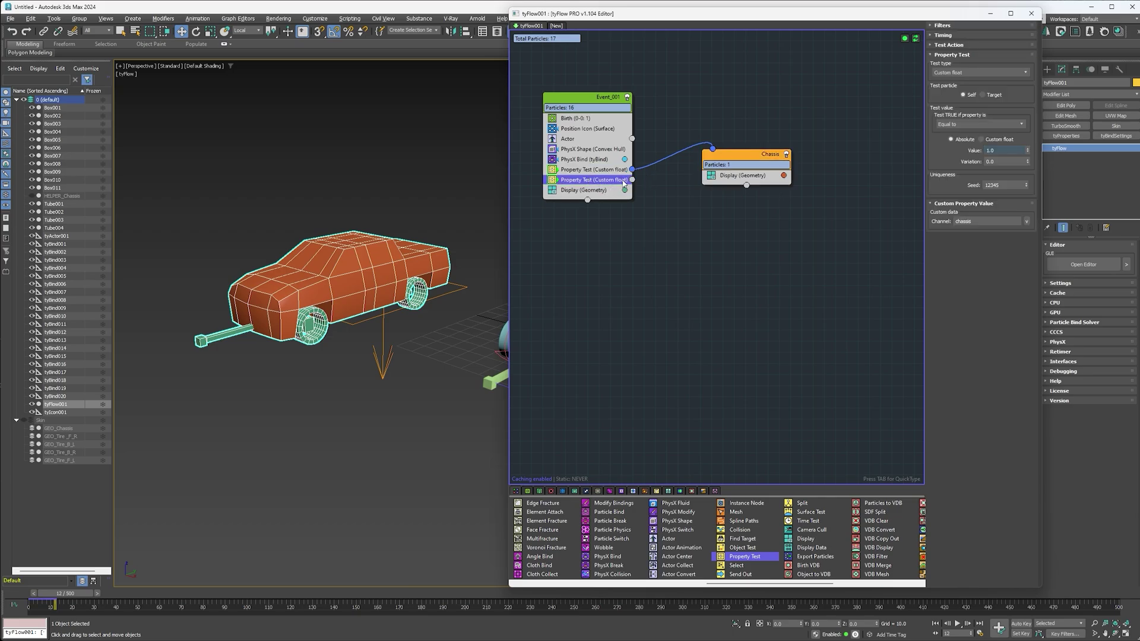
pyautogui.click(1027, 222)
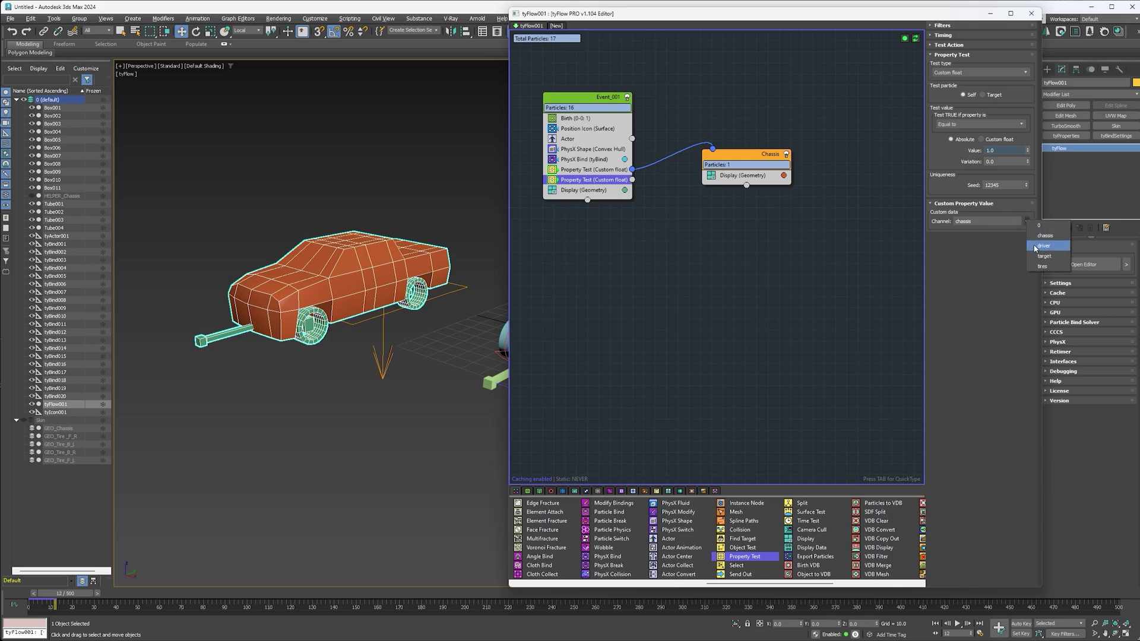
pyautogui.click(1033, 246)
# - Switch the driver test's output side and connect it to a new event named Driver
pyautogui.rightClick(629, 178)
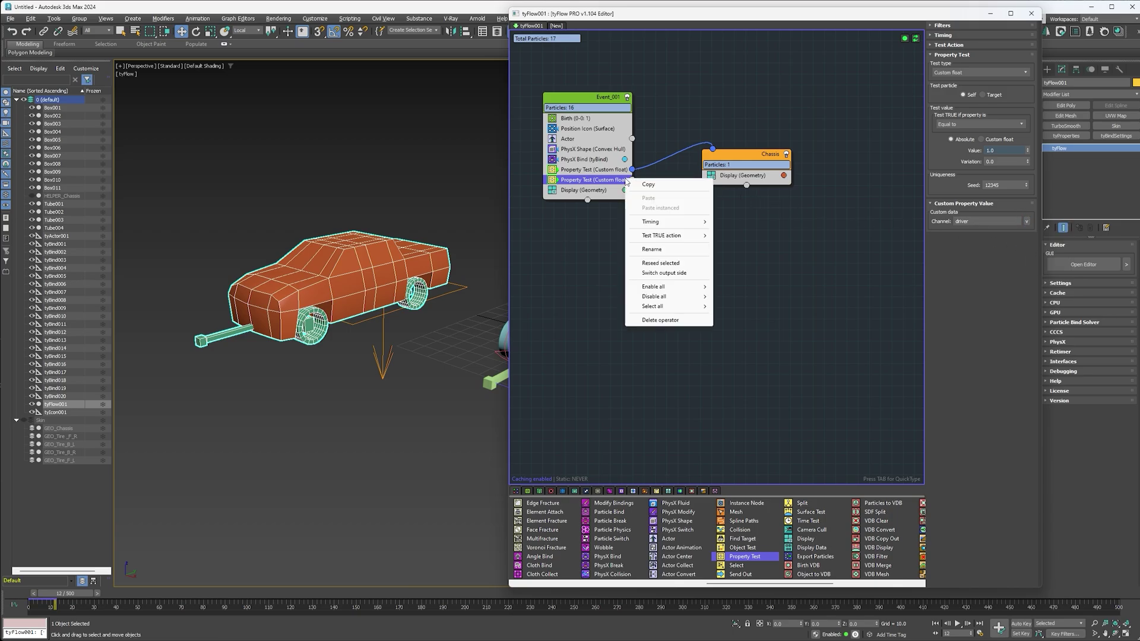
pyautogui.click(658, 274)
pyautogui.moveTo(542, 180); pyautogui.dragTo(564, 227)
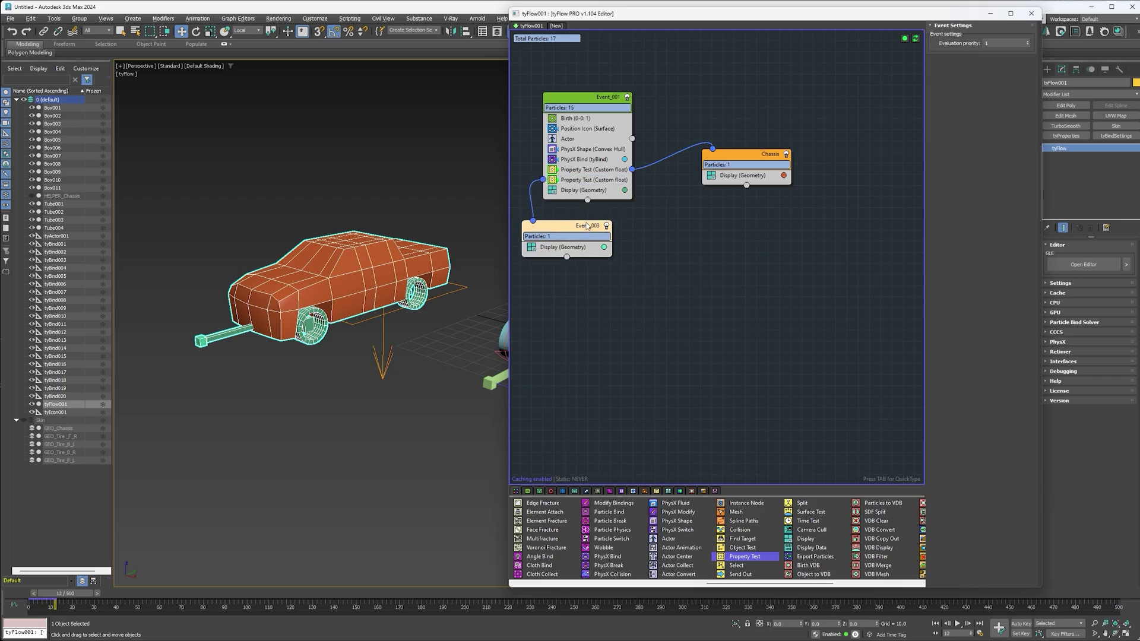
pyautogui.rightClick(585, 225)
pyautogui.click(634, 267)
pyautogui.write('Driver')
pyautogui.press('Return')
# - Duplicate the driver Property Test in Event_001, send the copy to a new event and set its channel to tires
pyautogui.click(596, 180)
pyautogui.keyDown('shift'); pyautogui.moveTo(591, 184); pyautogui.dragTo(591, 187); pyautogui.keyUp('shift')
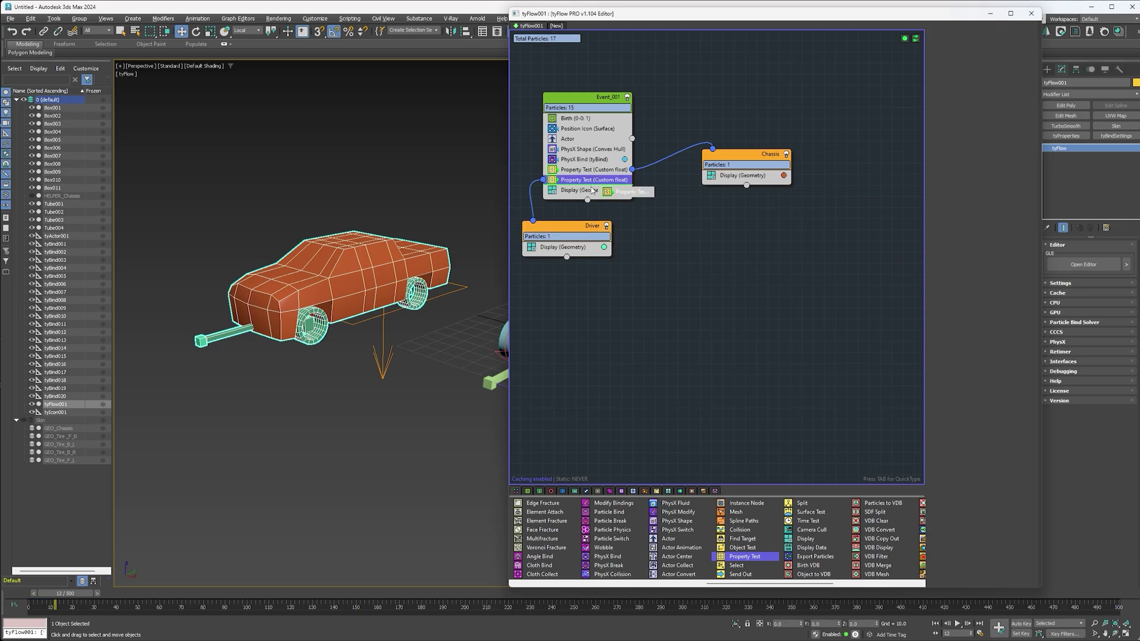
pyautogui.rightClick(559, 190)
pyautogui.click(621, 237)
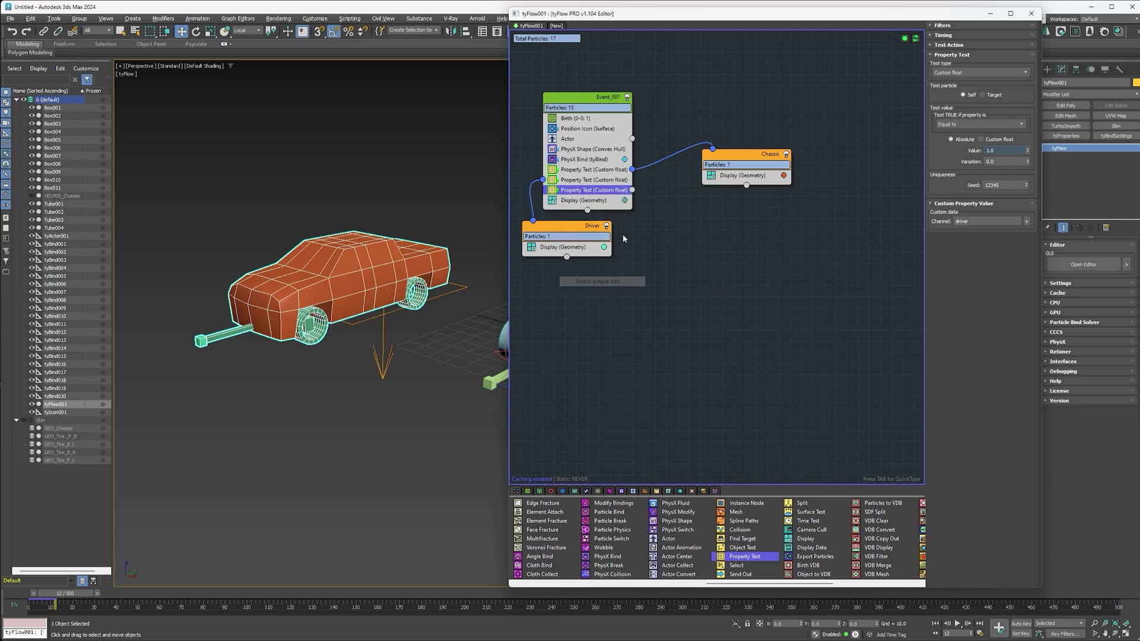
pyautogui.moveTo(632, 190); pyautogui.dragTo(716, 269)
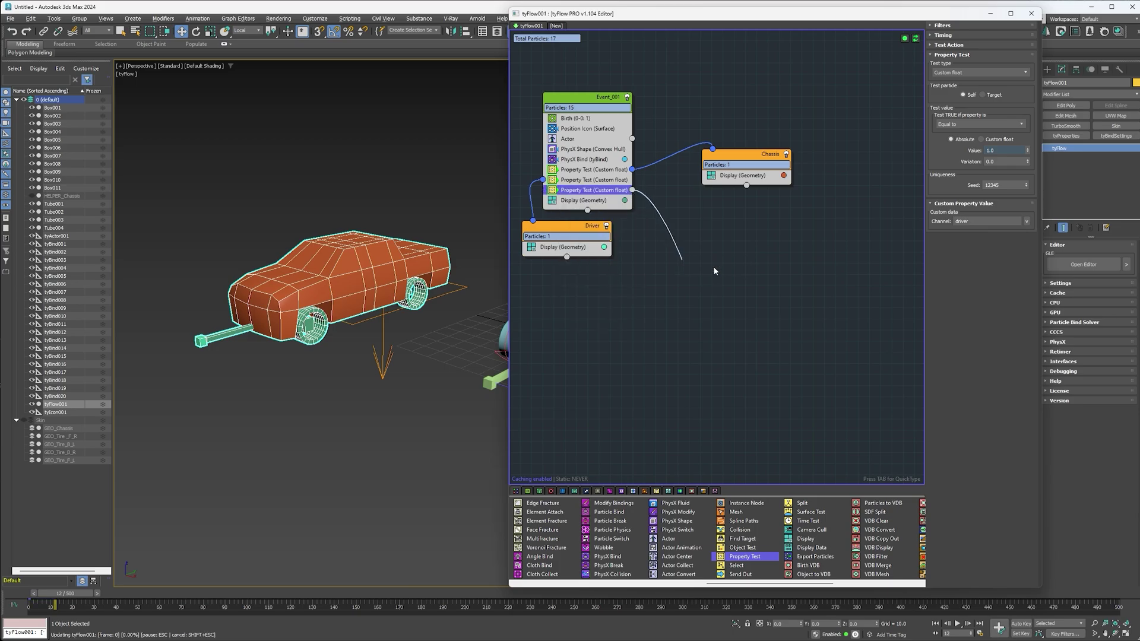
pyautogui.click(1026, 221)
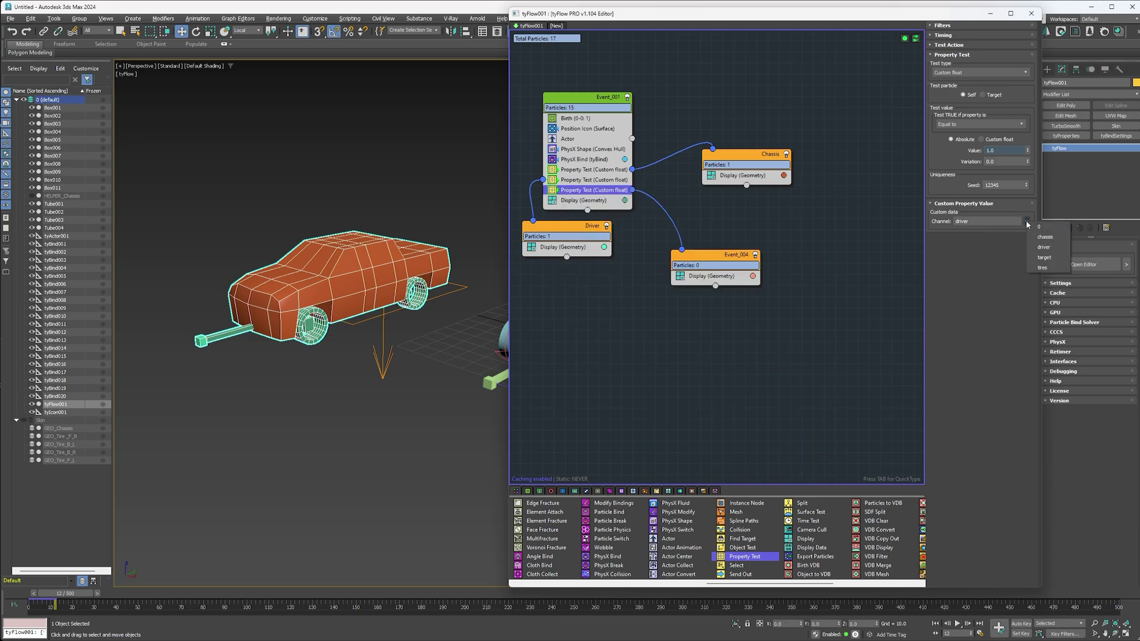
pyautogui.click(1042, 267)
# - Rename the event fed by the tires Property Test as Tires
pyautogui.scroll(-4, 381, 297)
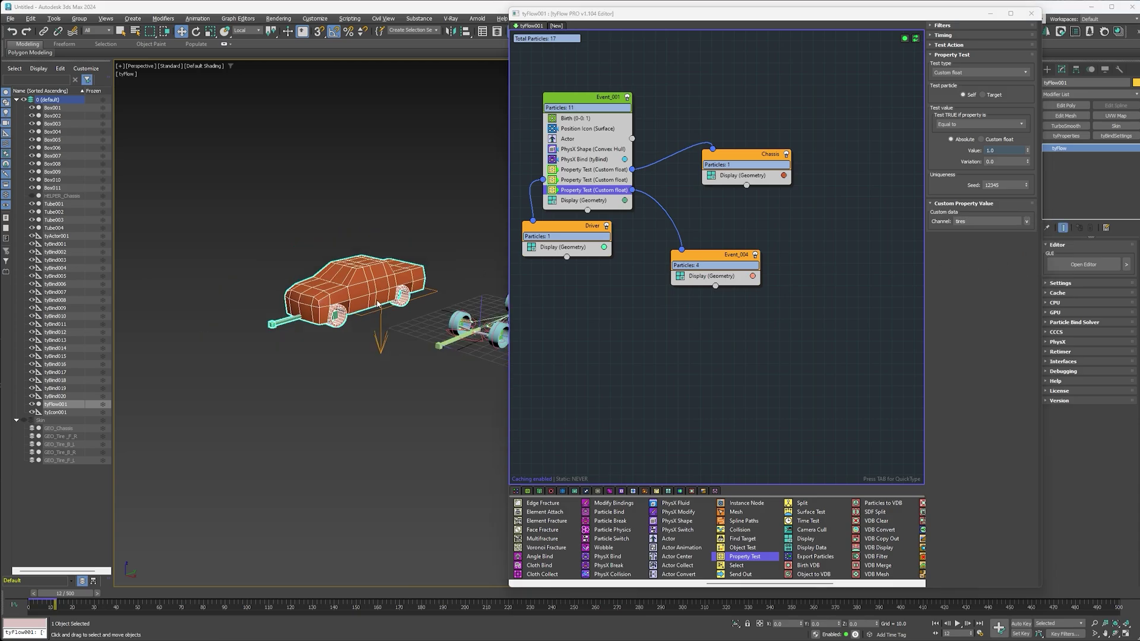
pyautogui.moveTo(380, 297); pyautogui.dragTo(404, 292, button='middle')
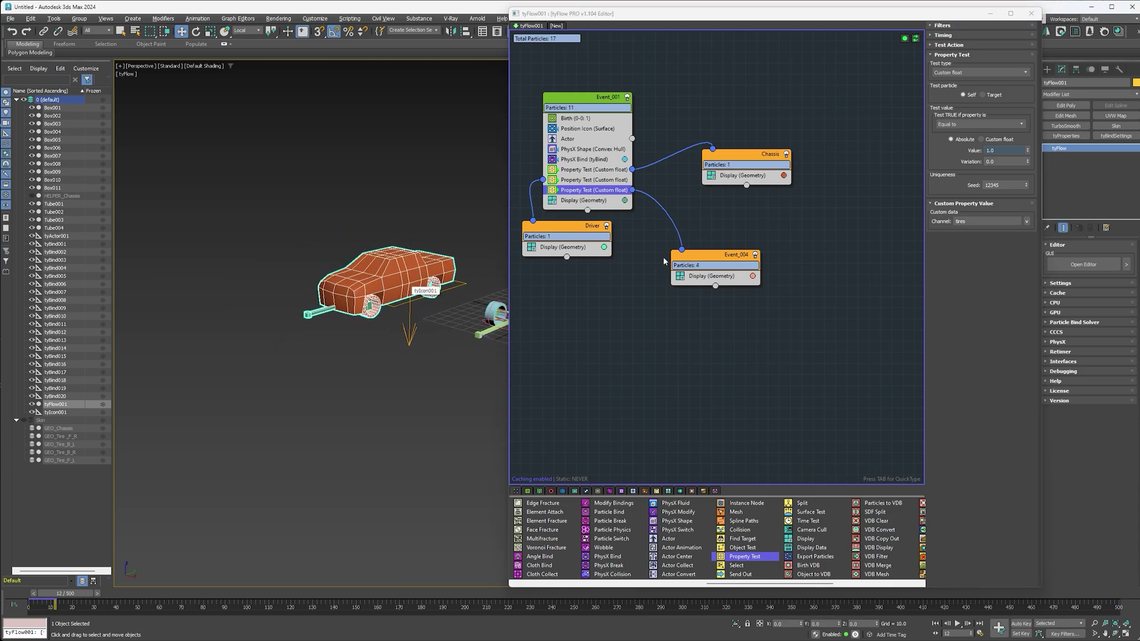
pyautogui.rightClick(716, 256)
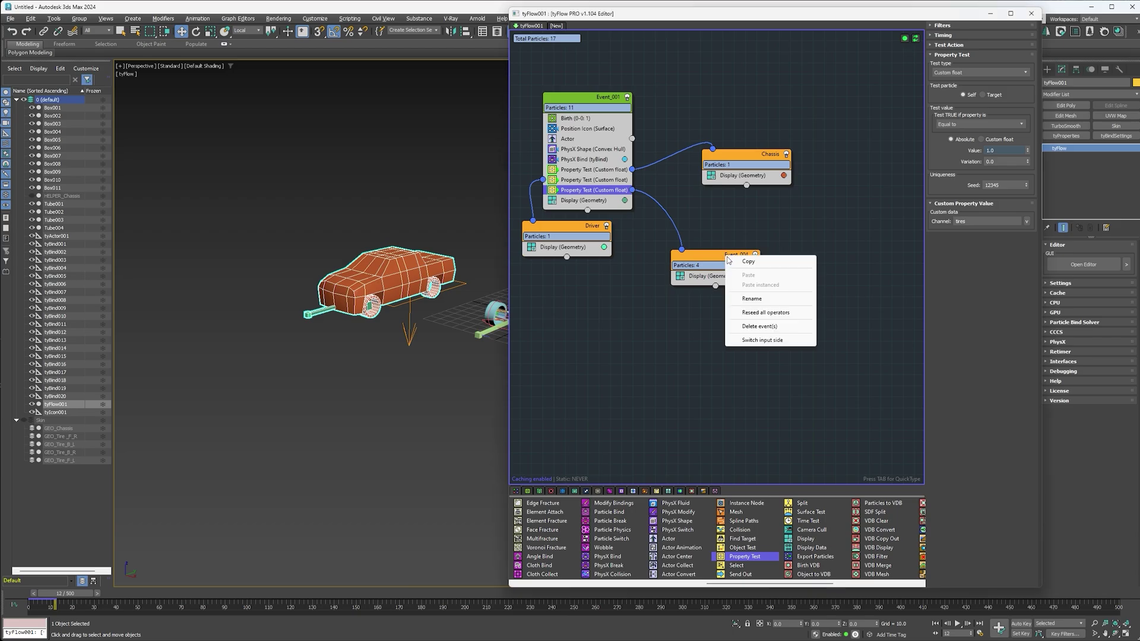
pyautogui.click(742, 298)
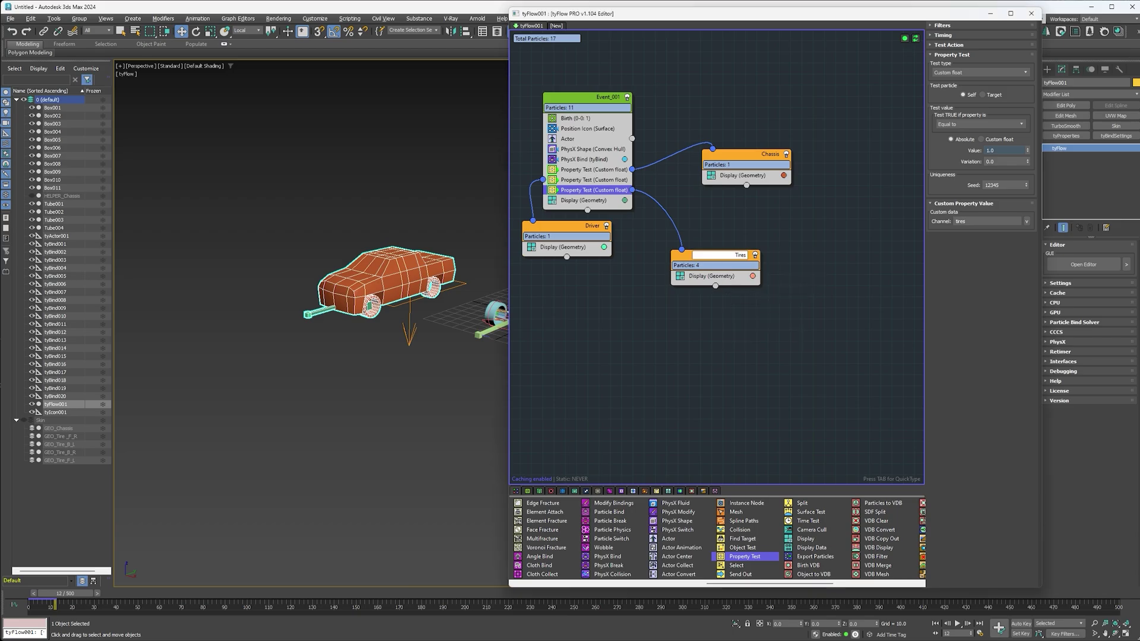
pyautogui.write('Tires')
pyautogui.press('Return')
# - Try raising tyIcon001 above the truck, scrub the timeline to check the simulation, and undo the move
pyautogui.click(409, 330)
pyautogui.moveTo(409, 261); pyautogui.dragTo(408, 204)
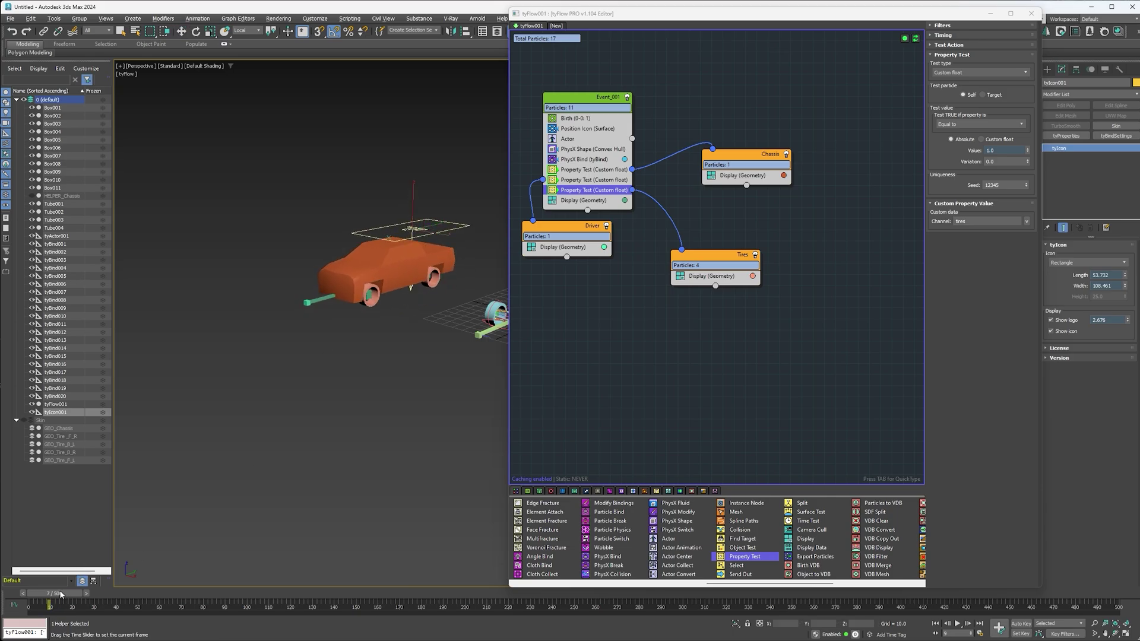
pyautogui.moveTo(76, 593); pyautogui.dragTo(54, 576)
pyautogui.hotkey('ctrl', 'z')
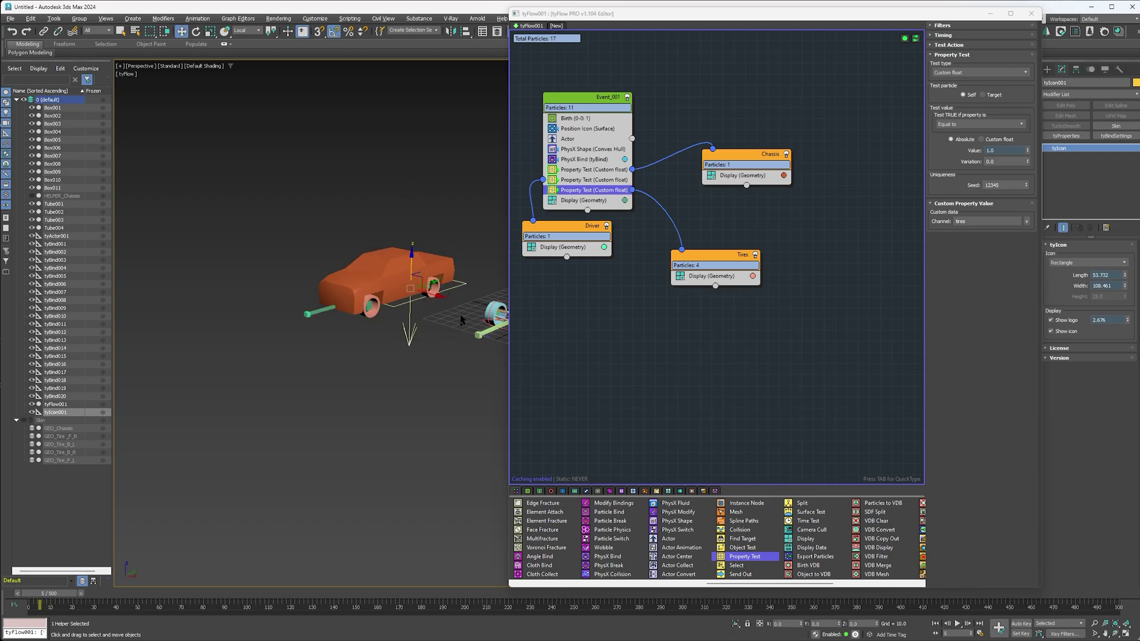
pyautogui.moveTo(63, 592); pyautogui.dragTo(53, 584)
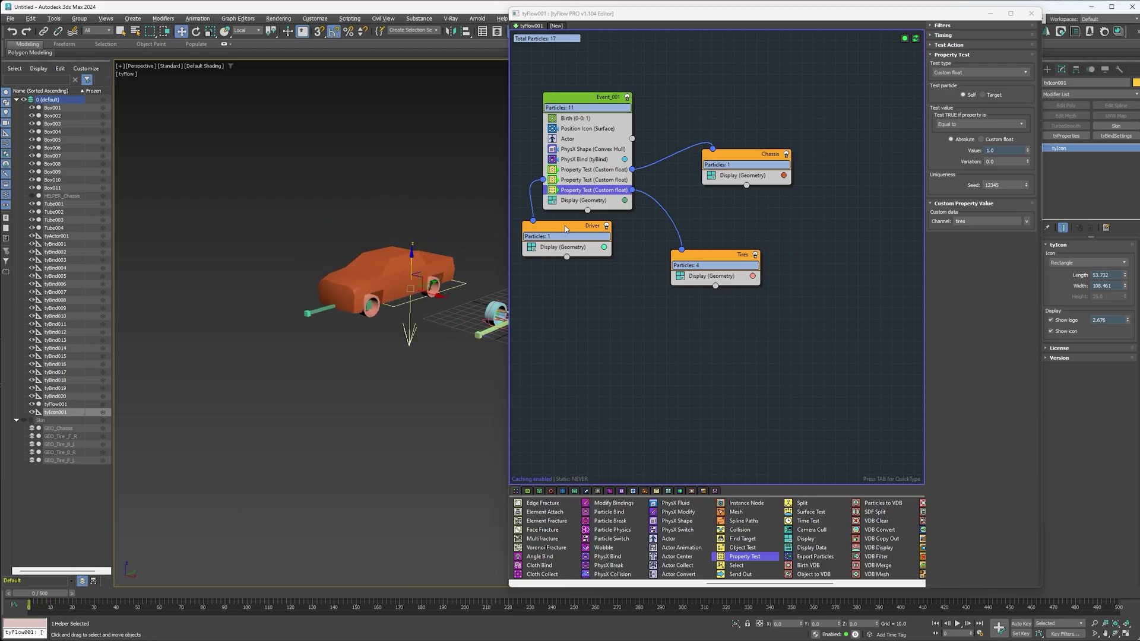
# - Add a Spin operator to the Tires event and set its spin axis to Particle space
pyautogui.scroll(4, 636, 546)
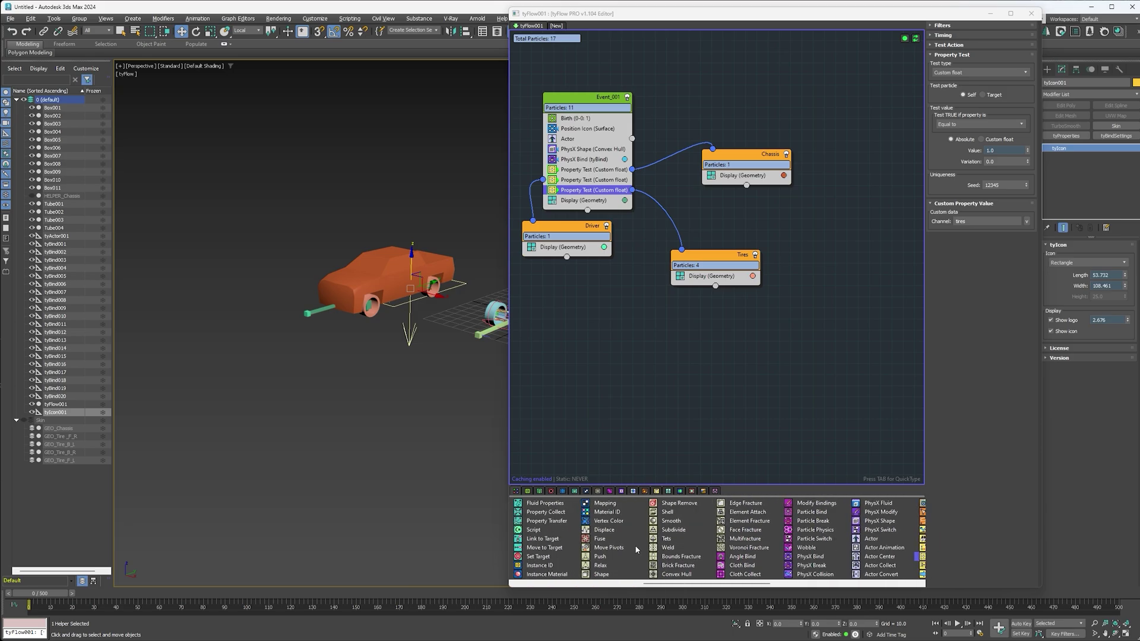
pyautogui.moveTo(667, 512); pyautogui.dragTo(715, 275)
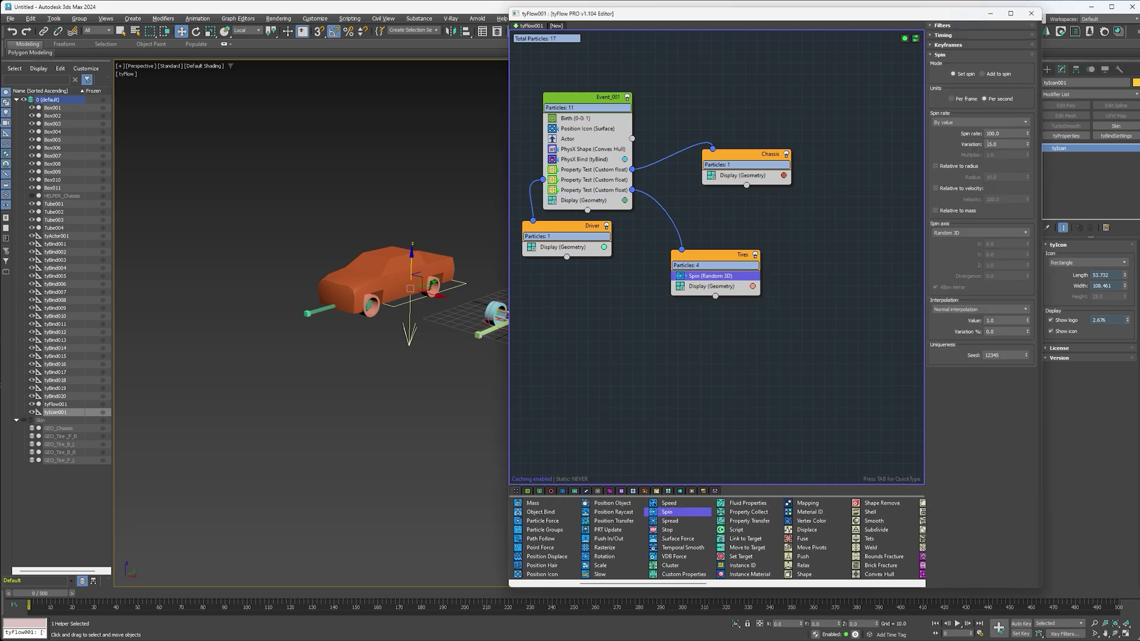
pyautogui.click(971, 235)
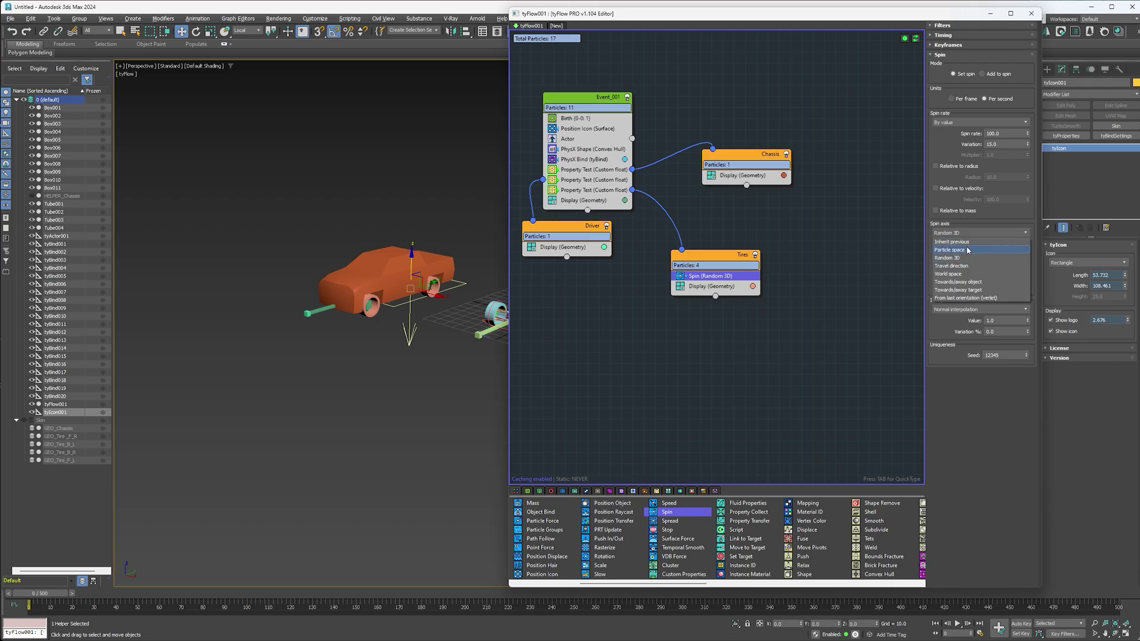
pyautogui.click(969, 250)
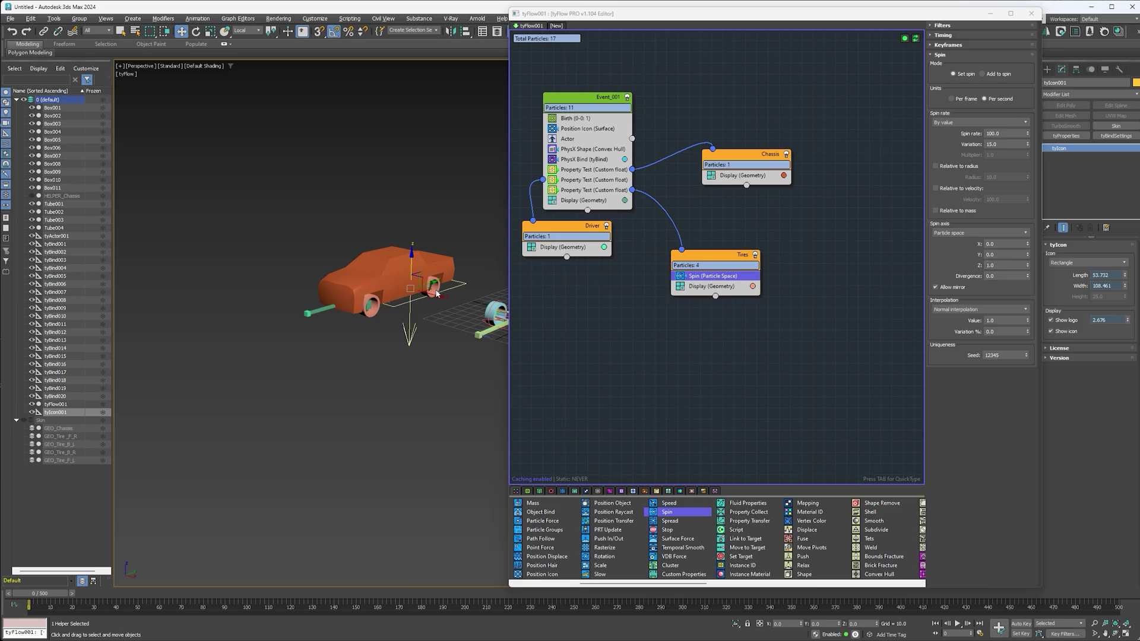
# - Turn off Allow mirror for the Tires event's Spin operator, and set its variation to 0 and spin rate to 500
pyautogui.click(936, 288)
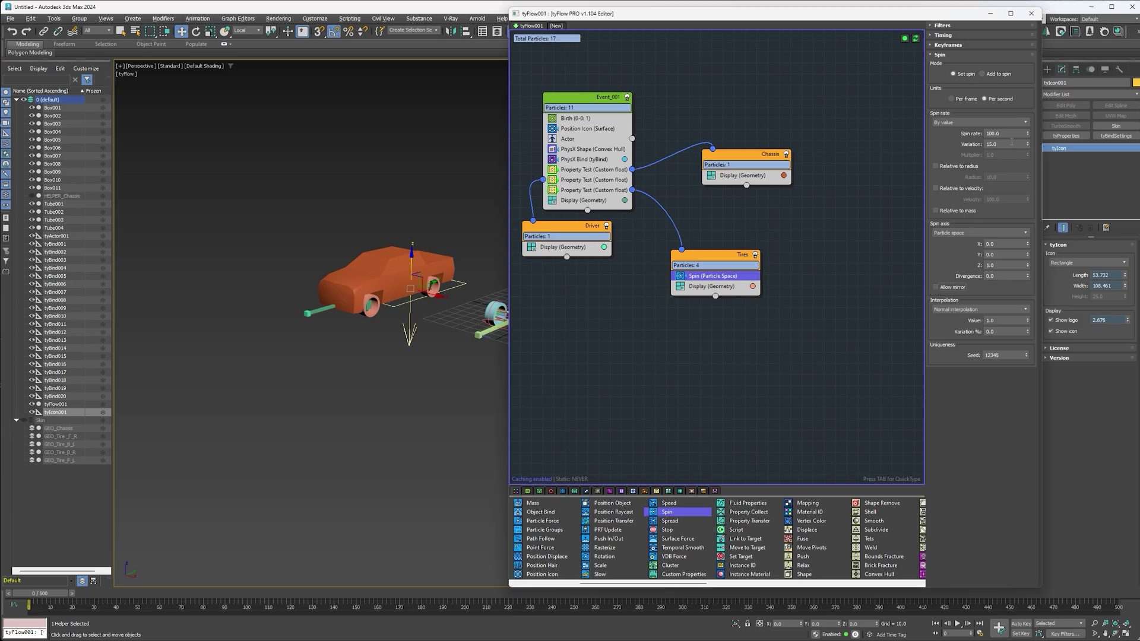
pyautogui.moveTo(1011, 143); pyautogui.dragTo(986, 148)
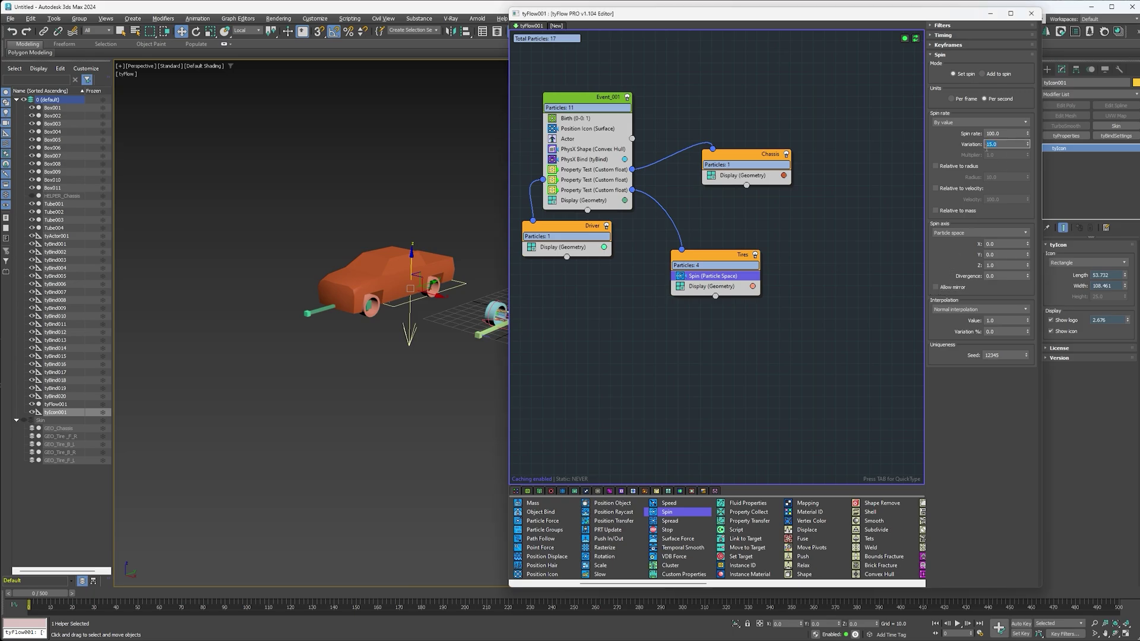
pyautogui.write('0')
pyautogui.click(1003, 133)
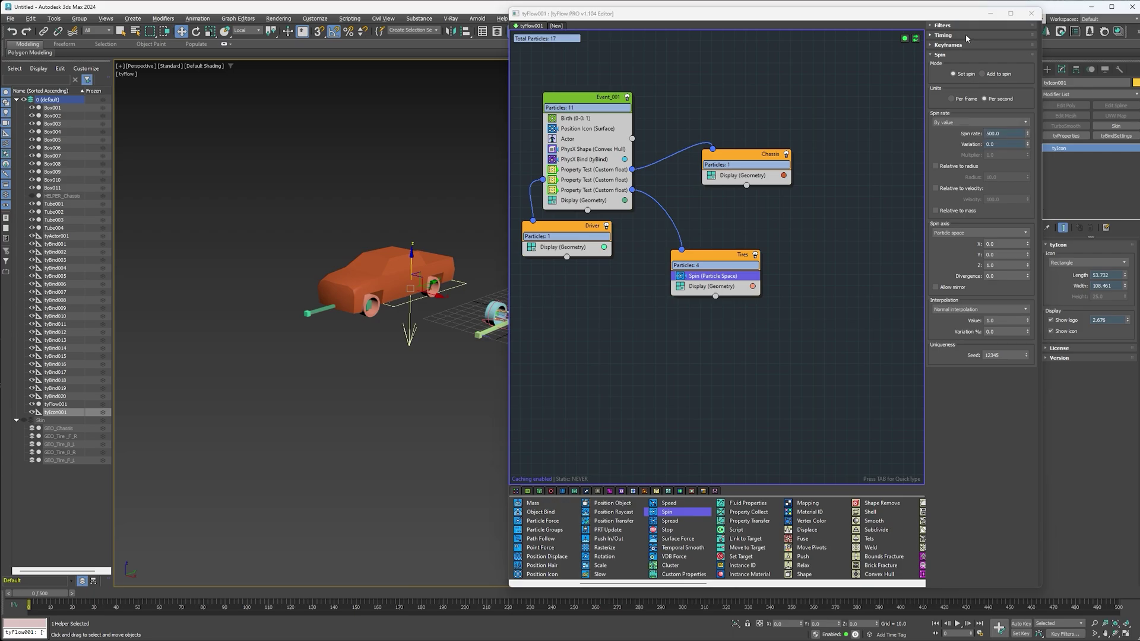
# - Set the Spin operator's timing to Continuous and scrub the timeline to check how the truck moves
pyautogui.click(943, 35)
pyautogui.click(978, 46)
pyautogui.click(950, 72)
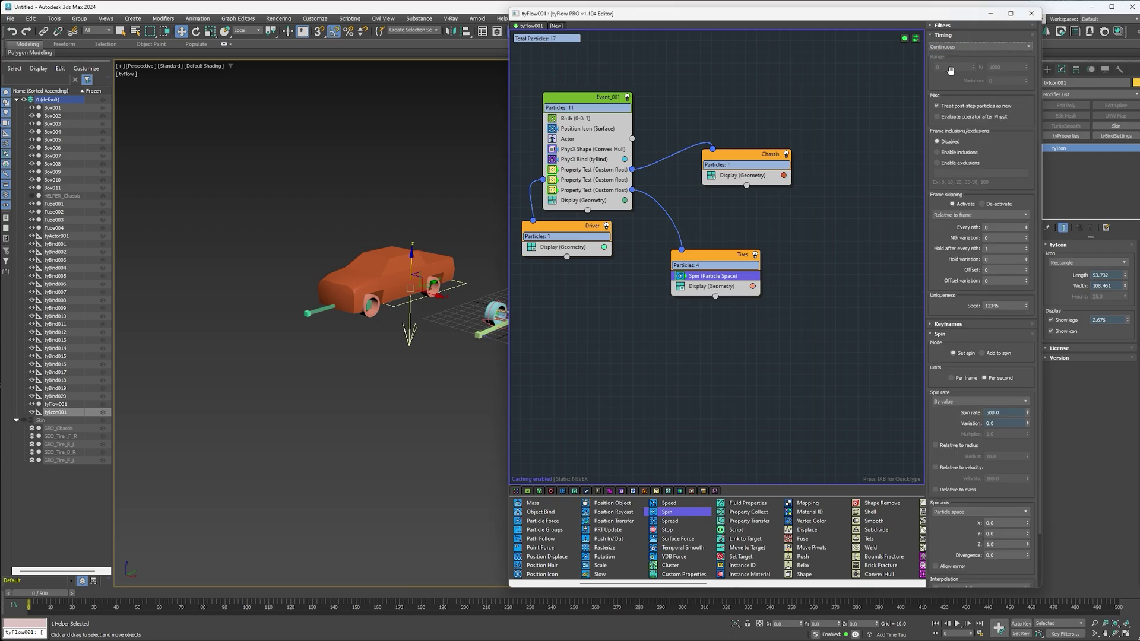
pyautogui.moveTo(34, 601); pyautogui.dragTo(134, 592)
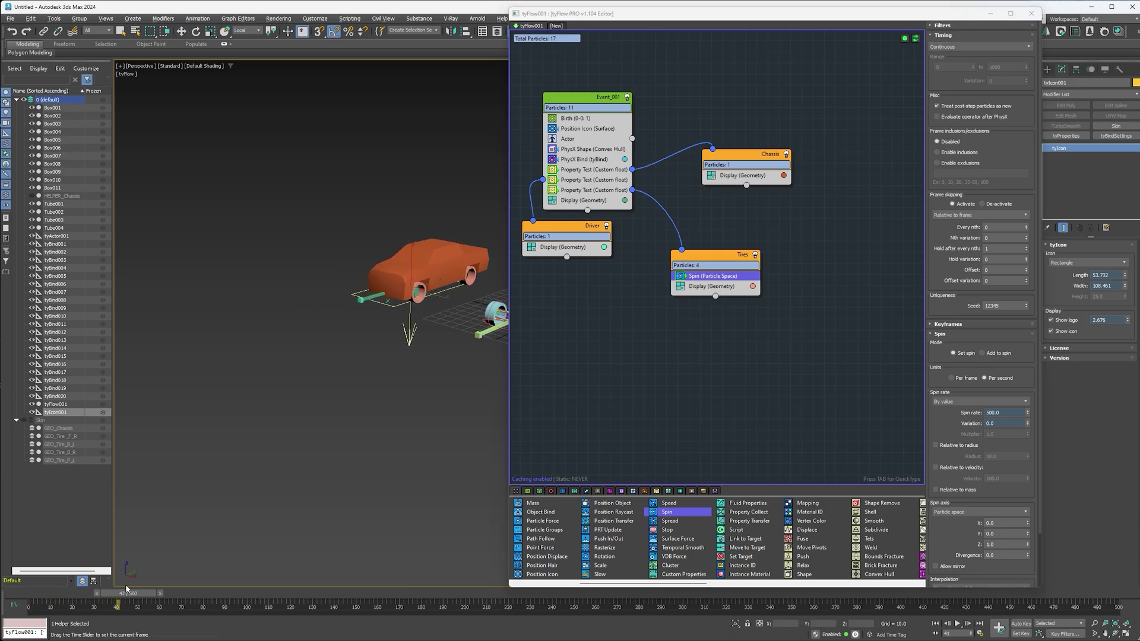
# - Set the Spin operator's Z spin axis to -1 and scrub the timeline to check the driving direction
pyautogui.doubleClick(998, 544)
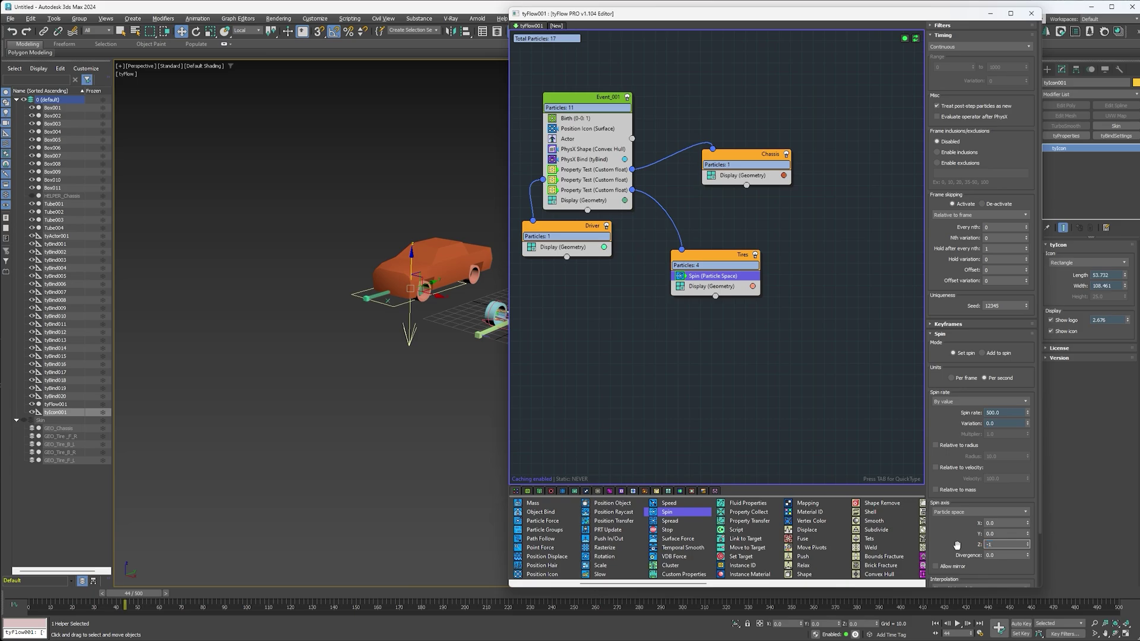
pyautogui.write('-1')
pyautogui.press('Return')
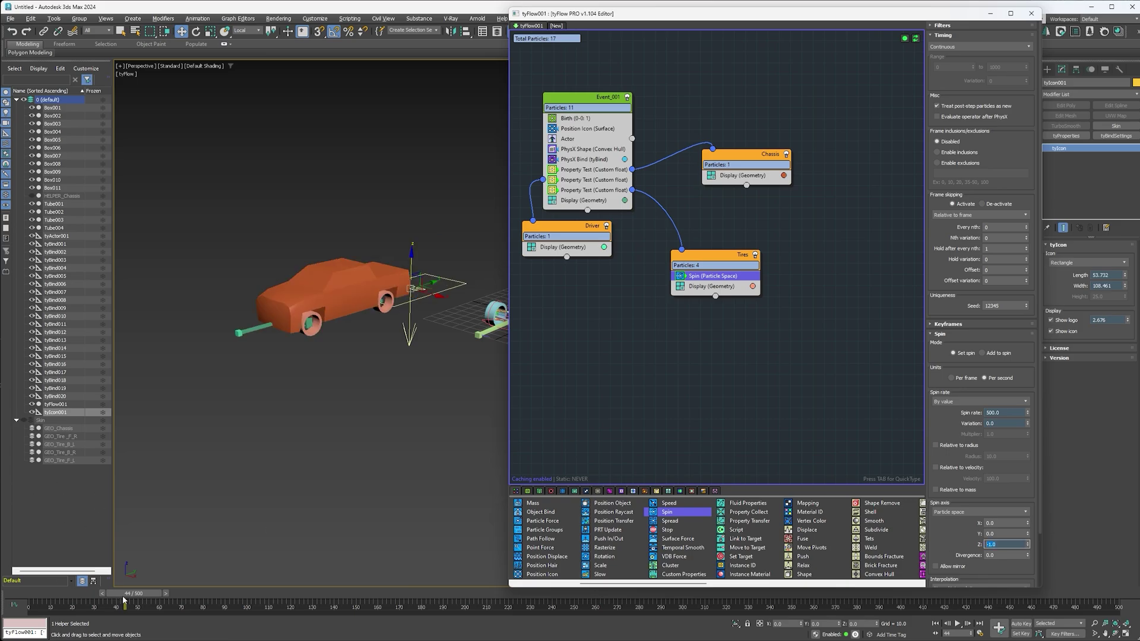
pyautogui.moveTo(125, 600); pyautogui.dragTo(289, 600)
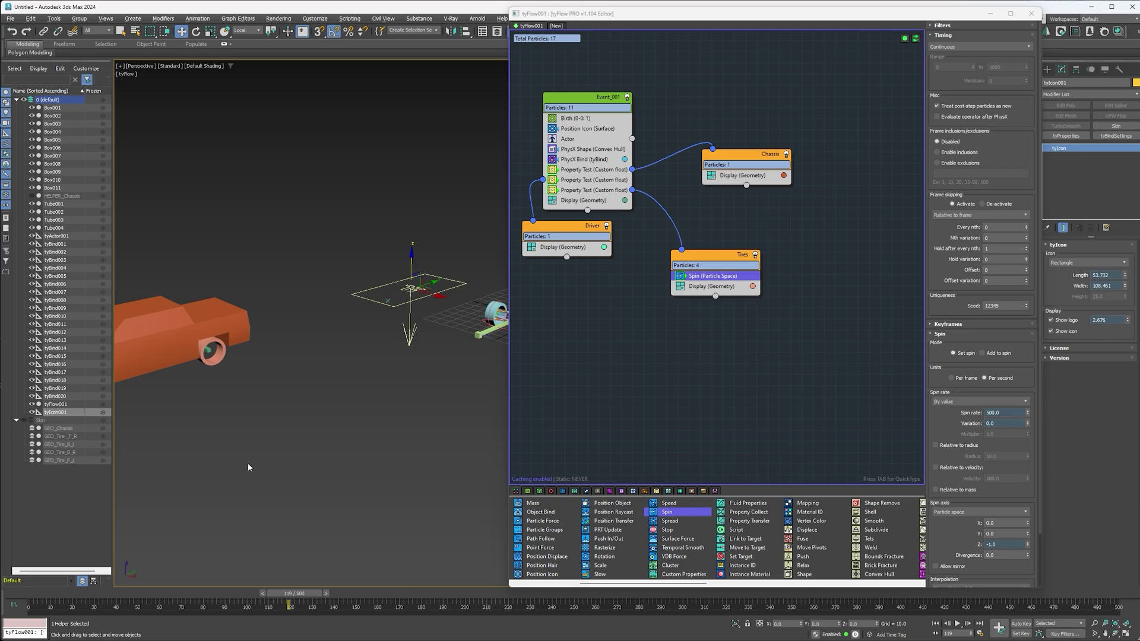
pyautogui.scroll(-5, 237, 425)
pyautogui.moveTo(237, 425); pyautogui.dragTo(368, 364, button='middle')
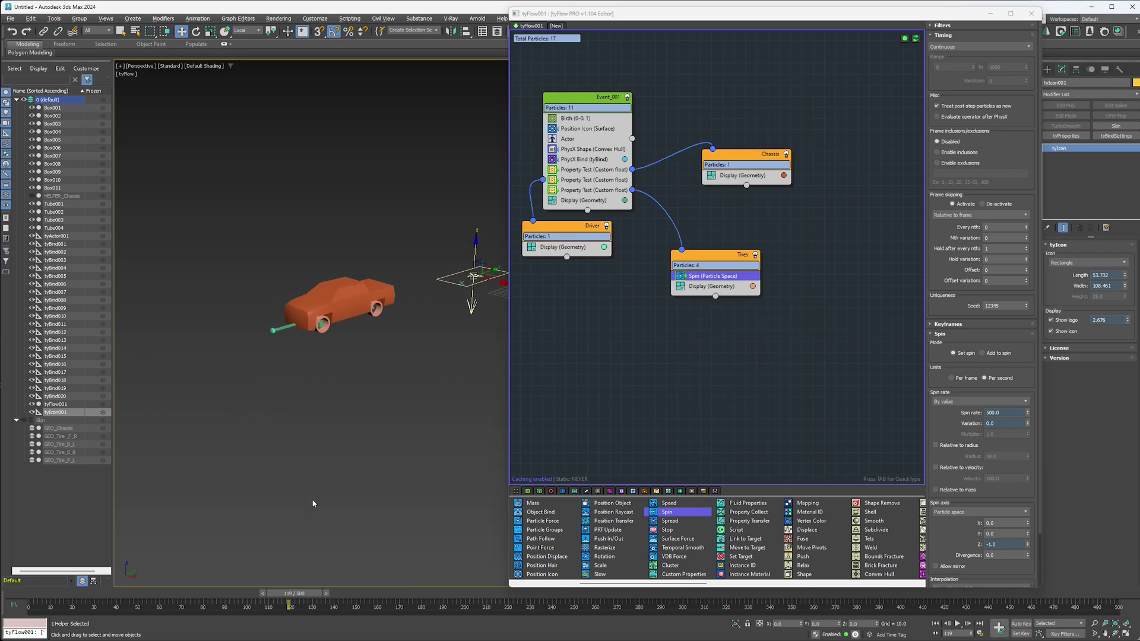
pyautogui.moveTo(295, 593); pyautogui.dragTo(68, 593)
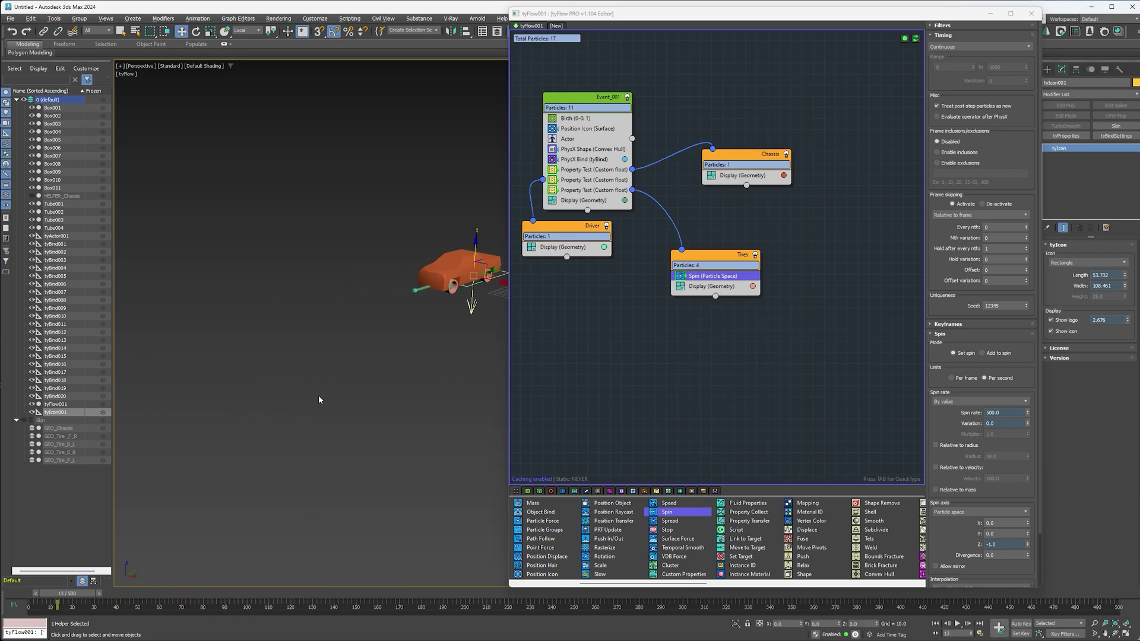
pyautogui.moveTo(349, 375); pyautogui.dragTo(329, 392, button='middle')
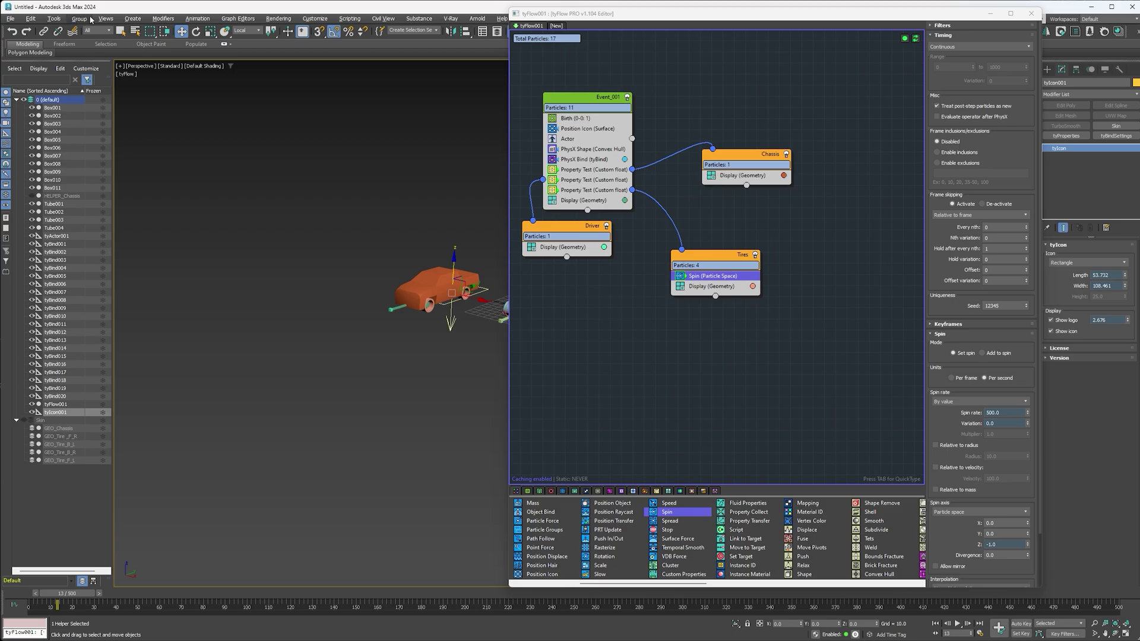
# - Draw a curved Line spline with smooth bends, starting in front of the truck and looping back around as a driving path
pyautogui.click(127, 19)
pyautogui.moveTo(145, 137)
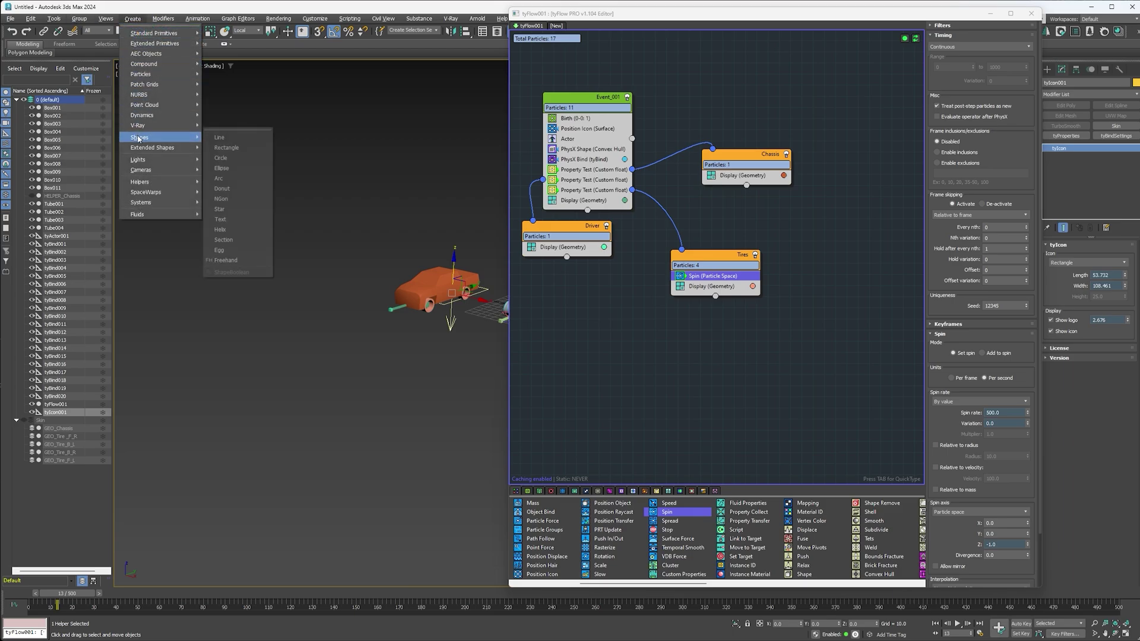
pyautogui.click(229, 137)
pyautogui.click(389, 323)
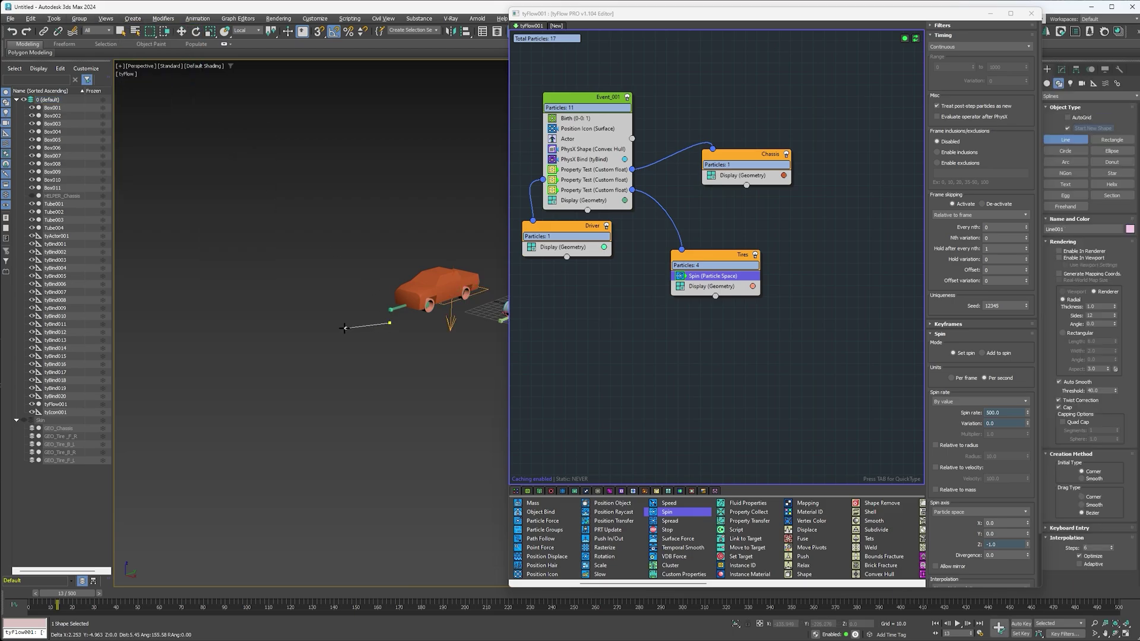
pyautogui.click(254, 326)
pyautogui.click(221, 275)
pyautogui.moveTo(121, 284); pyautogui.dragTo(209, 230, button='middle')
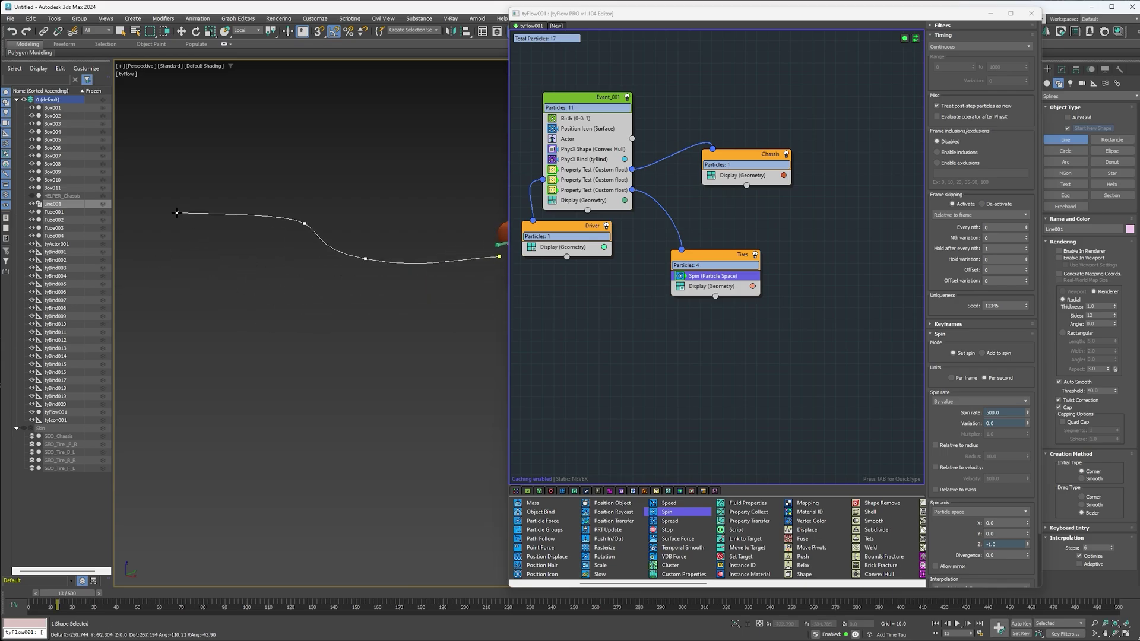
pyautogui.click(177, 213)
pyautogui.click(203, 396)
pyautogui.rightClick(205, 396)
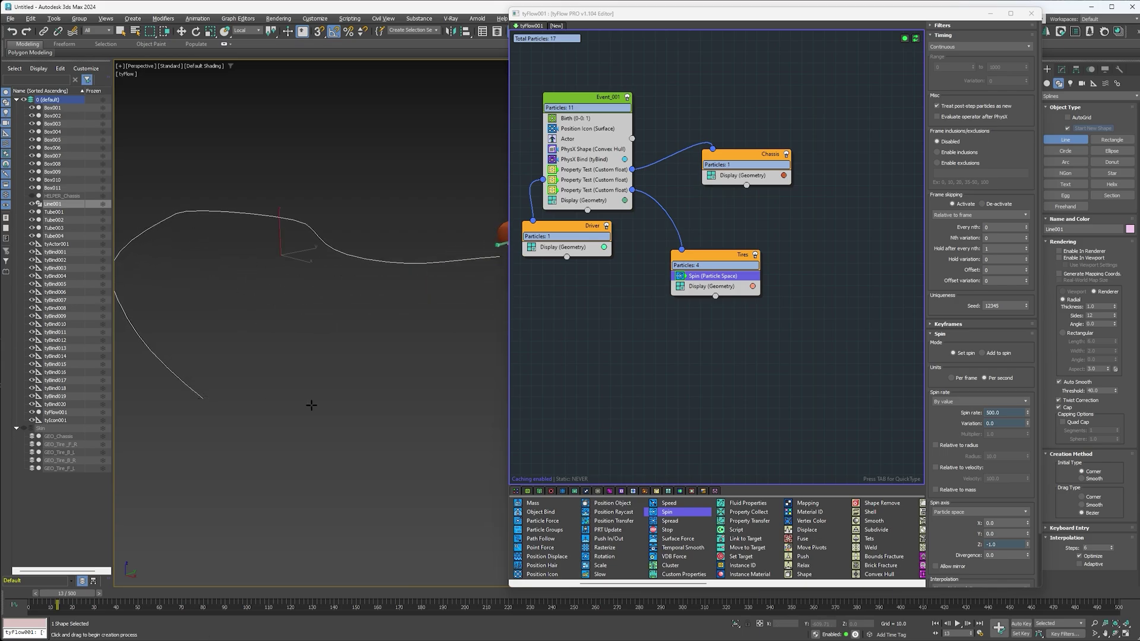
# - Reshape the path line at vertex level by moving its middle vertices to round out the loop
pyautogui.keyDown('alt'); pyautogui.moveTo(310, 405); pyautogui.dragTo(379, 399, button='middle'); pyautogui.keyUp('alt')
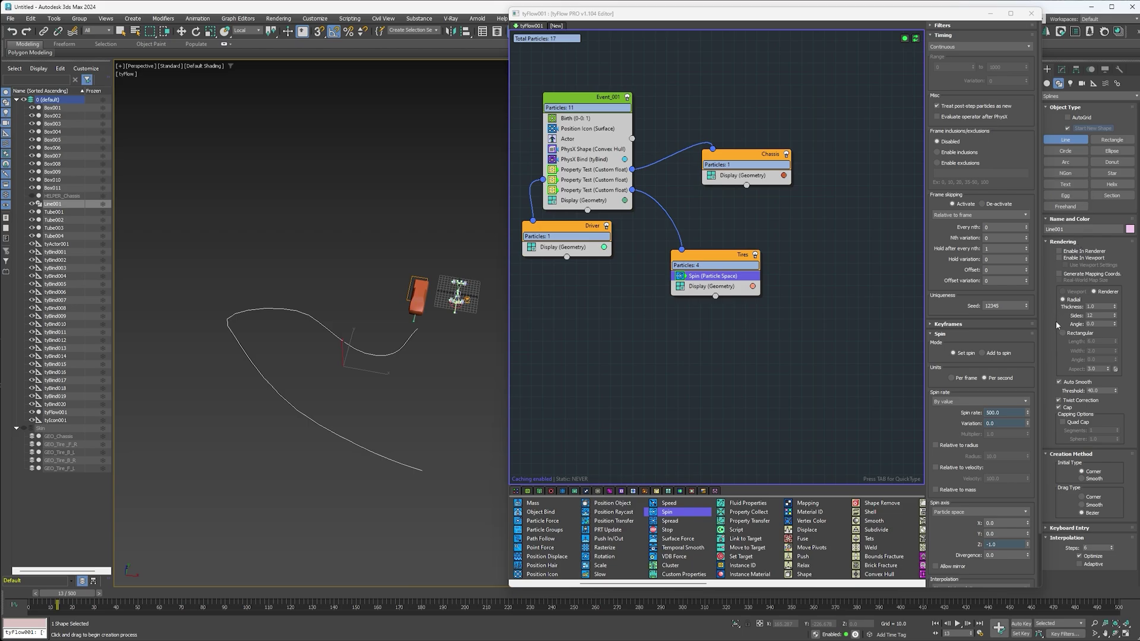
pyautogui.click(1062, 70)
pyautogui.click(1077, 470)
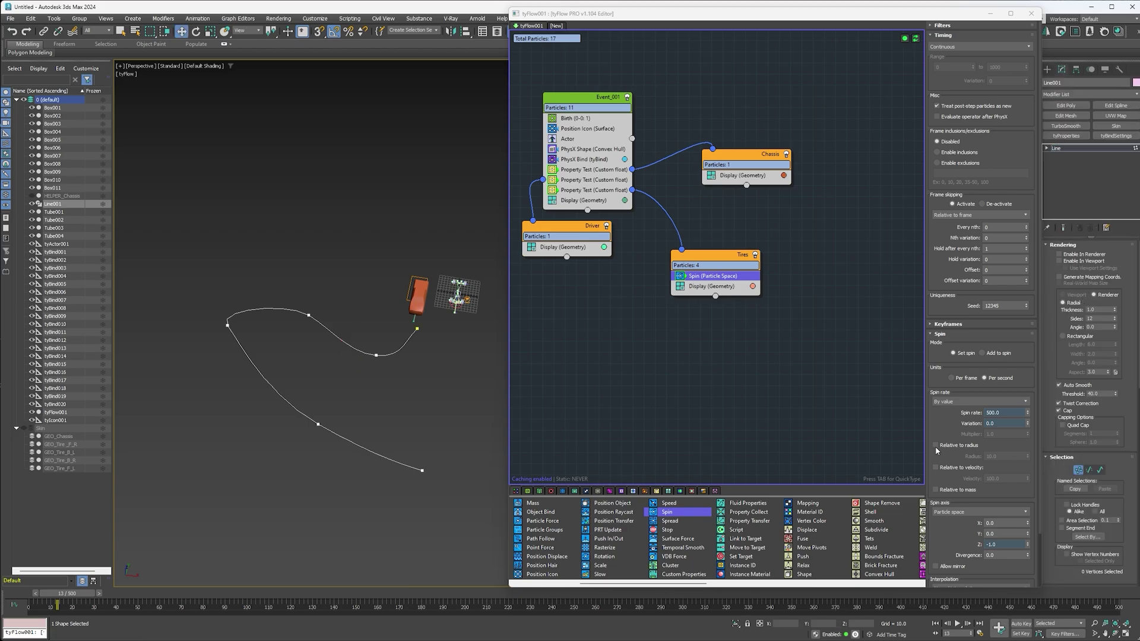
pyautogui.moveTo(213, 339); pyautogui.dragTo(212, 341)
pyautogui.moveTo(241, 322); pyautogui.dragTo(276, 376)
pyautogui.click(308, 315)
pyautogui.moveTo(324, 308); pyautogui.dragTo(330, 323)
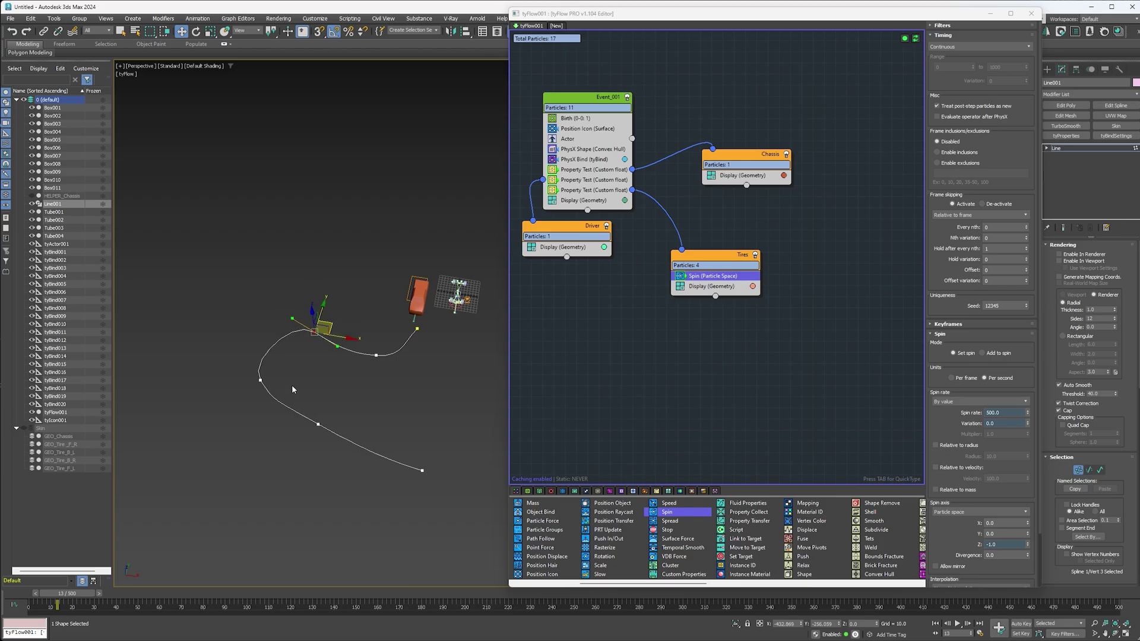
pyautogui.click(319, 424)
pyautogui.moveTo(333, 417); pyautogui.dragTo(238, 351)
pyautogui.click(260, 380)
pyautogui.click(1077, 470)
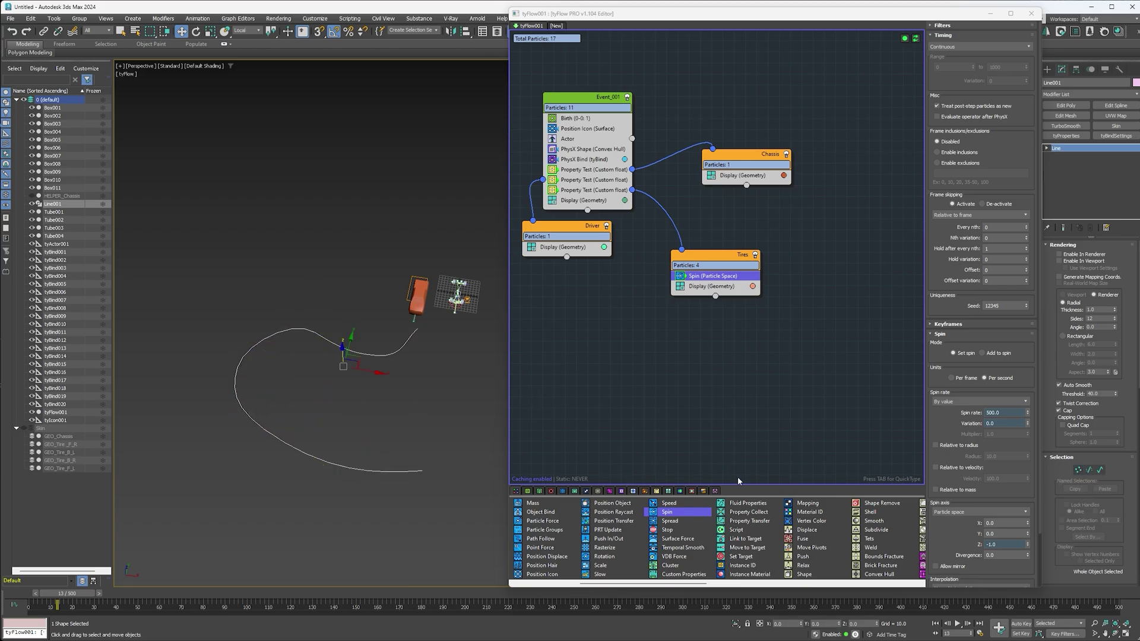
# - Rotate the path line so that its starting end lines up with the front of the truck
pyautogui.press('e')
pyautogui.moveTo(355, 392); pyautogui.dragTo(409, 404)
pyautogui.press('w')
pyautogui.keyDown('alt'); pyautogui.moveTo(409, 399); pyautogui.dragTo(397, 326, button='middle'); pyautogui.keyUp('alt')
pyautogui.scroll(4, 398, 326)
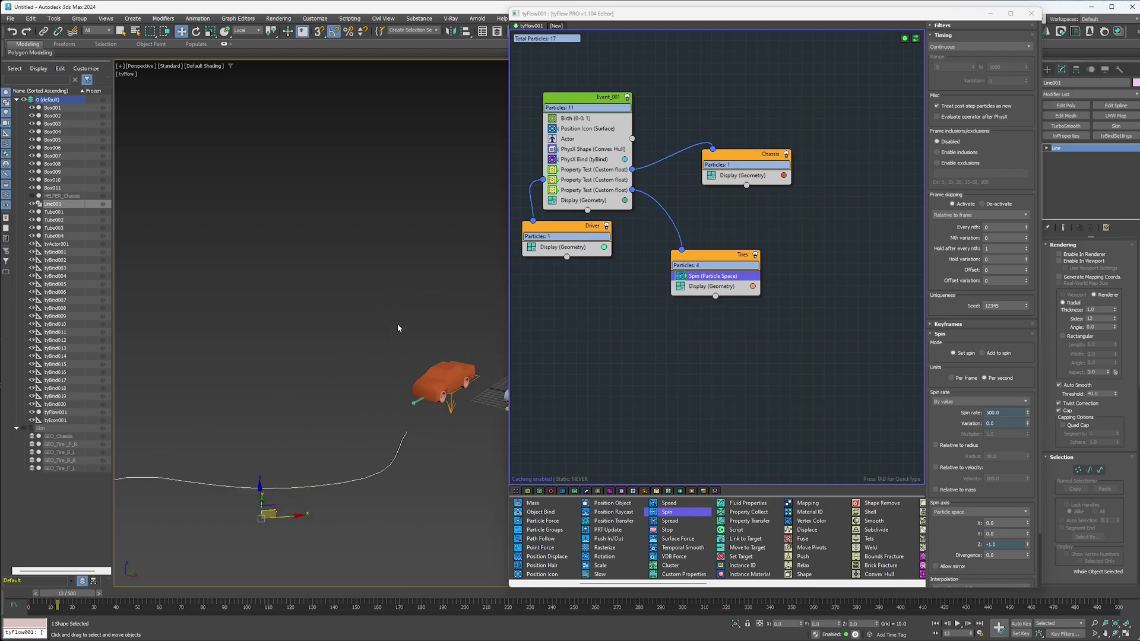
pyautogui.moveTo(442, 369); pyautogui.dragTo(401, 353, button='middle')
# - Add a Path Follow operator to the Driver event and pick Line001 as its path
pyautogui.moveTo(537, 539); pyautogui.dragTo(542, 539)
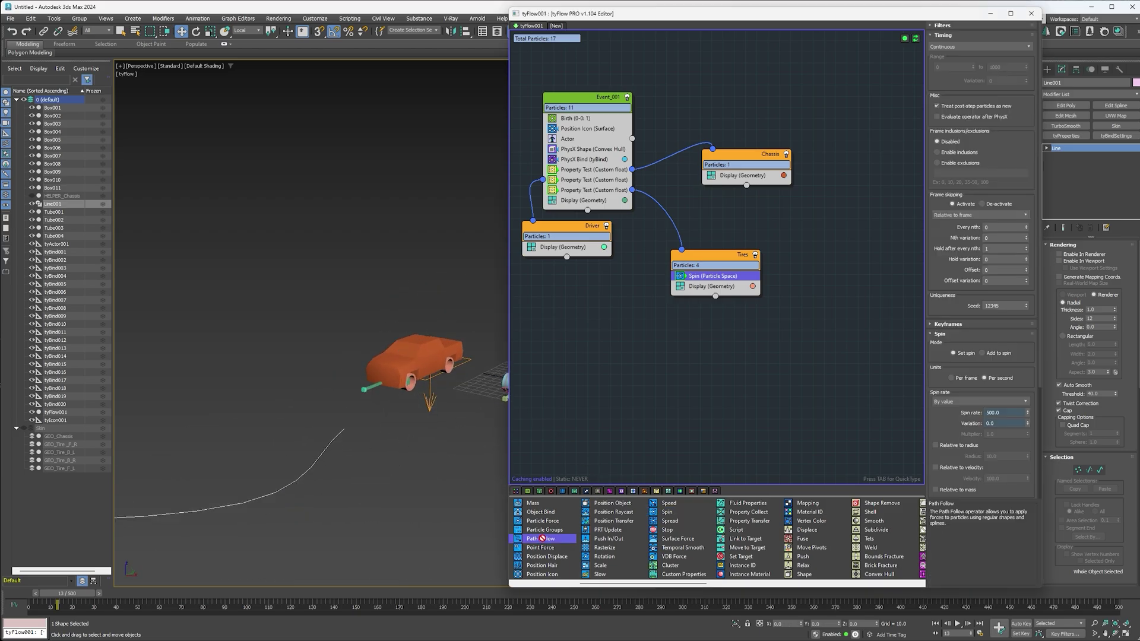
pyautogui.moveTo(561, 247); pyautogui.dragTo(558, 246)
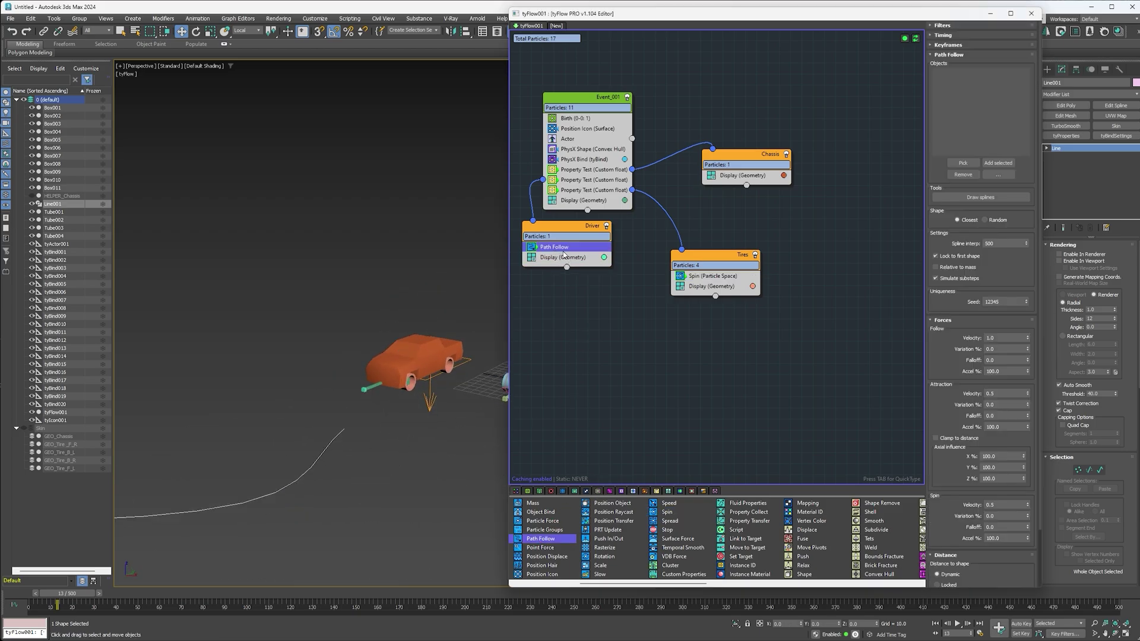
pyautogui.click(953, 165)
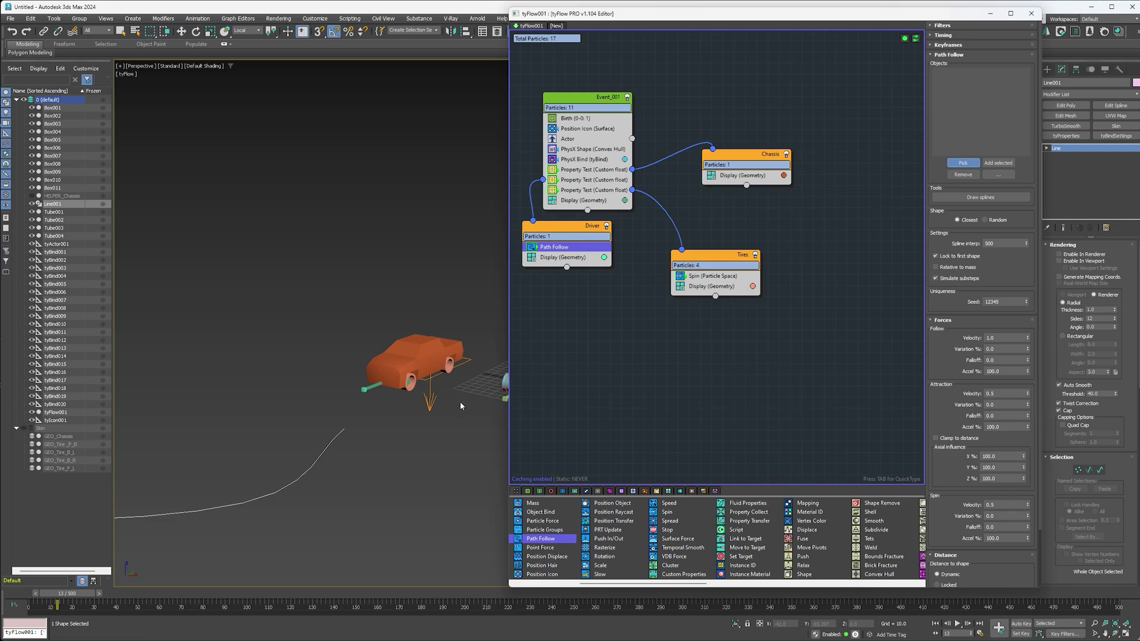
pyautogui.click(321, 454)
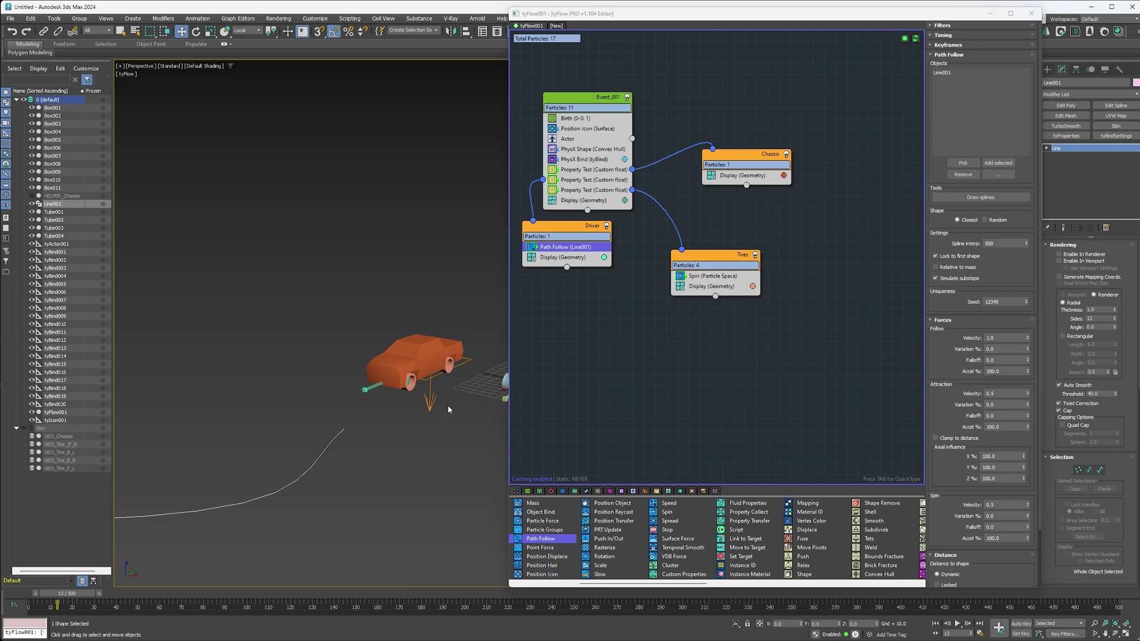
# - Set the Path Follow operator's attraction velocity to 1.5 and adjust its follow and spin velocities
pyautogui.click(1008, 338)
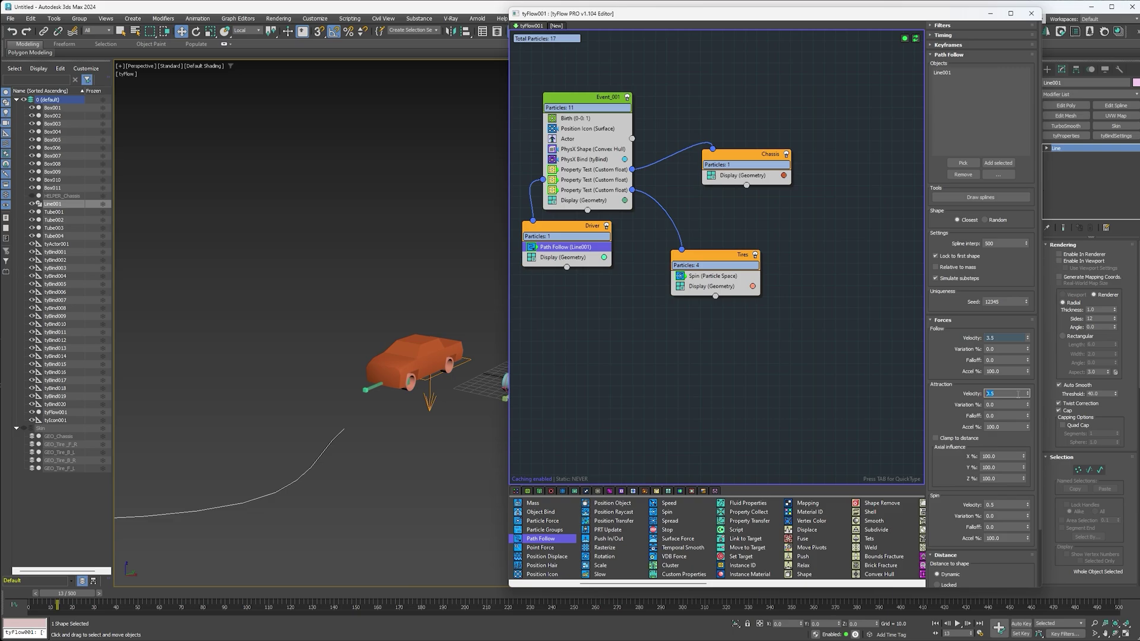
pyautogui.write('1.')
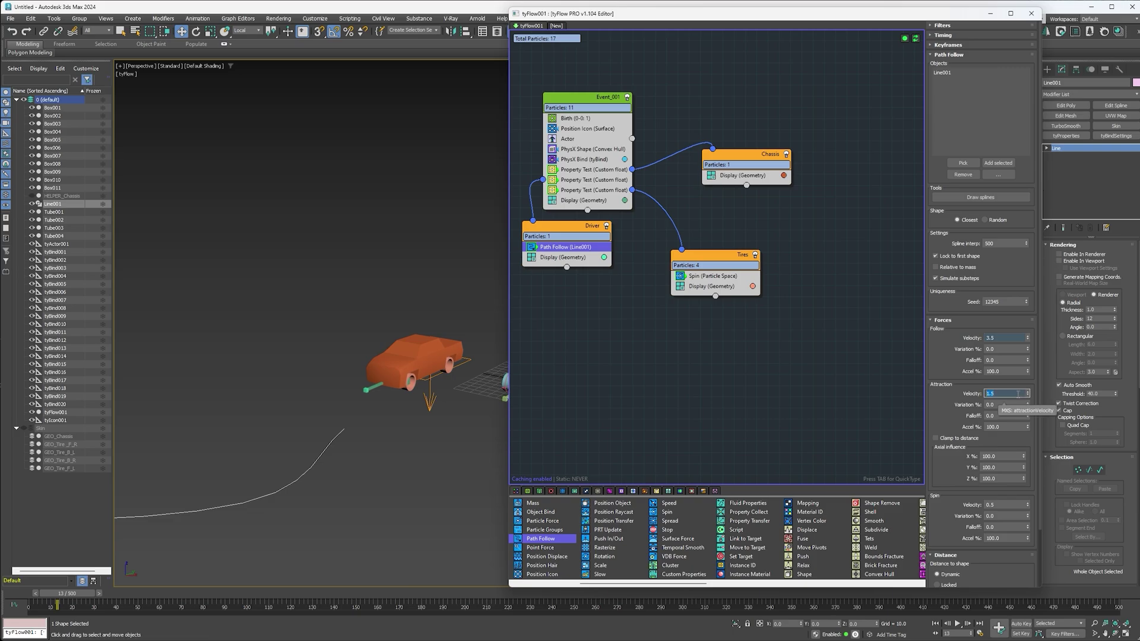
pyautogui.moveTo(999, 505); pyautogui.dragTo(977, 505)
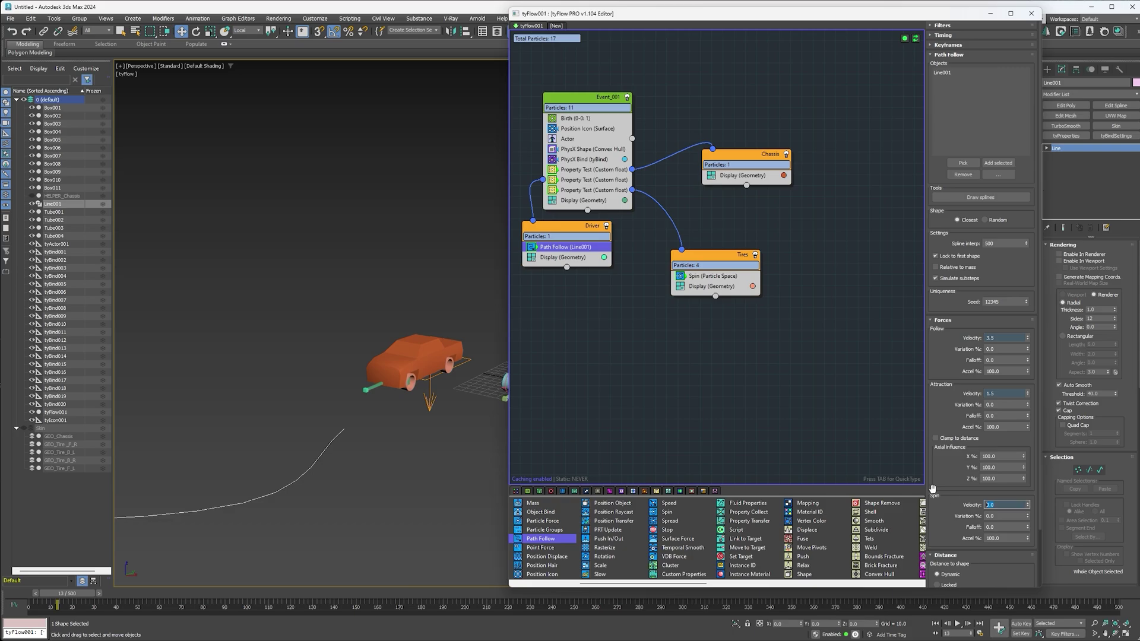
# - Return to frame 0 and add a Mass operator to the Driver event below Path Follow
pyautogui.moveTo(87, 592); pyautogui.dragTo(6, 557)
pyautogui.press('w')
pyautogui.moveTo(528, 504); pyautogui.dragTo(587, 451)
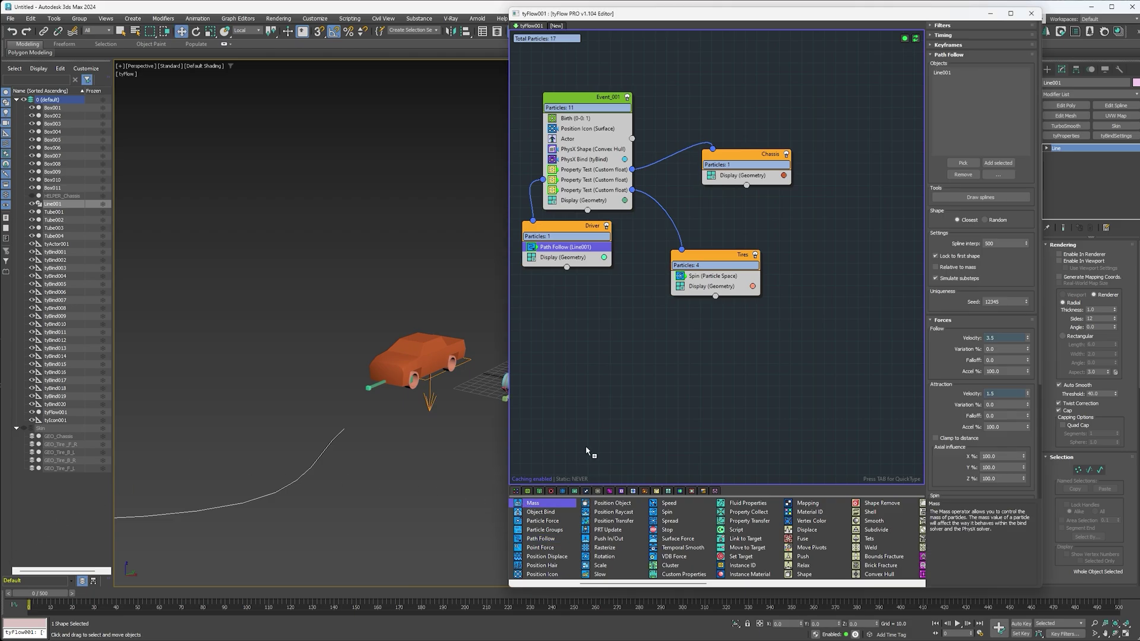
pyautogui.moveTo(557, 255); pyautogui.dragTo(558, 256)
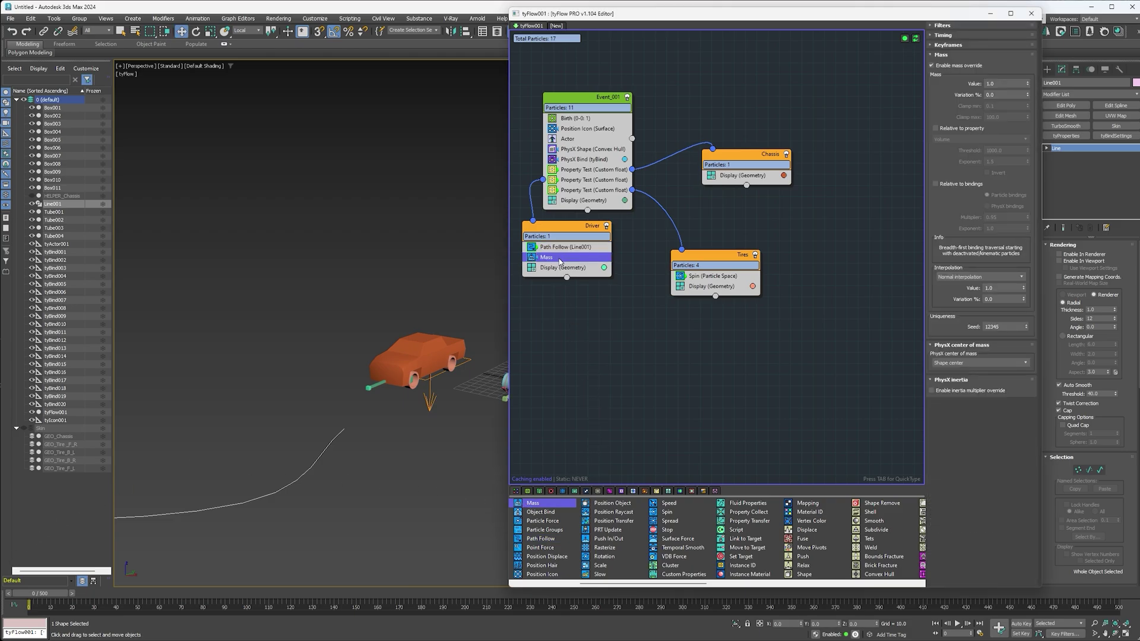
# - Scrub the timeline and examine how the truck and its front wheels follow the path
pyautogui.moveTo(57, 597); pyautogui.dragTo(389, 585)
pyautogui.scroll(-3, 348, 516)
pyautogui.moveTo(348, 516); pyautogui.dragTo(429, 480, button='middle')
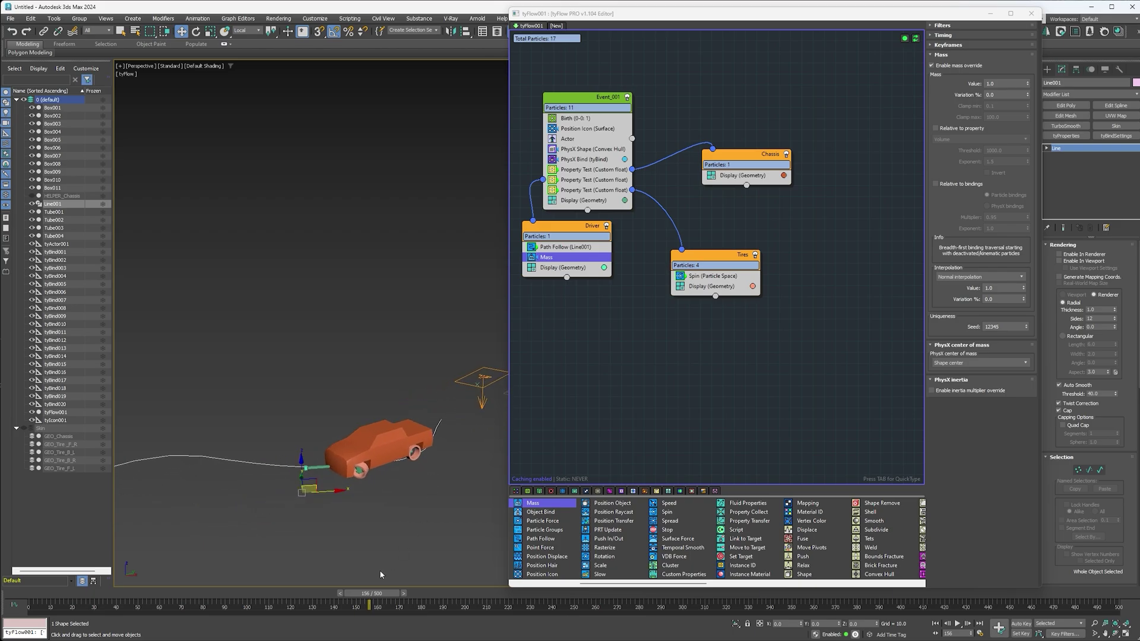
pyautogui.moveTo(368, 603); pyautogui.dragTo(417, 591)
pyautogui.press('w')
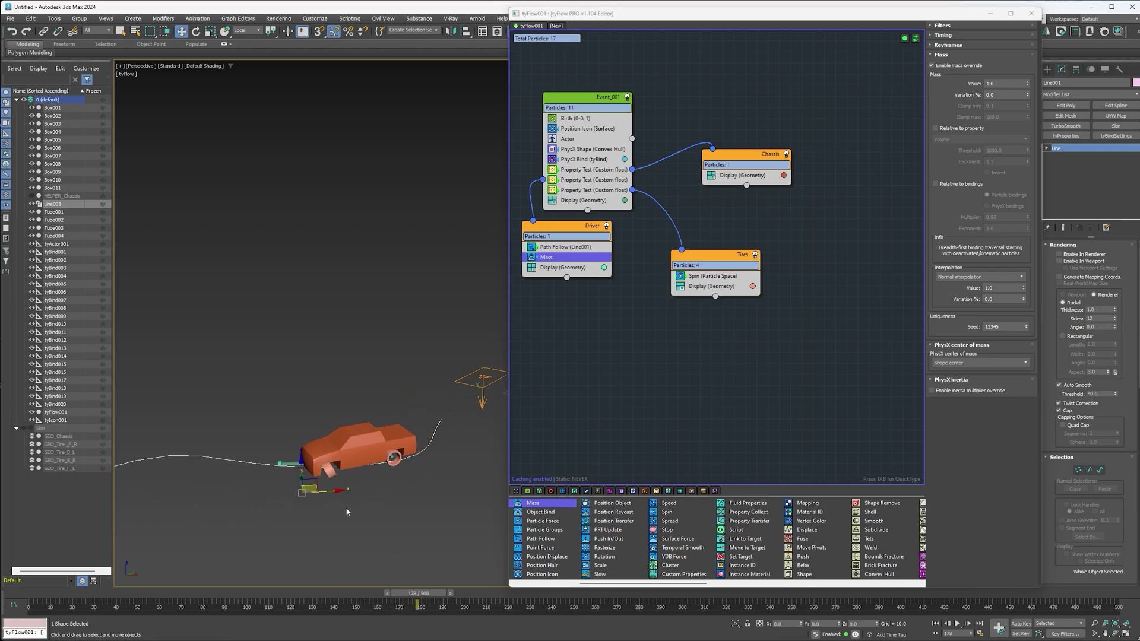
pyautogui.moveTo(334, 479); pyautogui.dragTo(349, 484, button='middle')
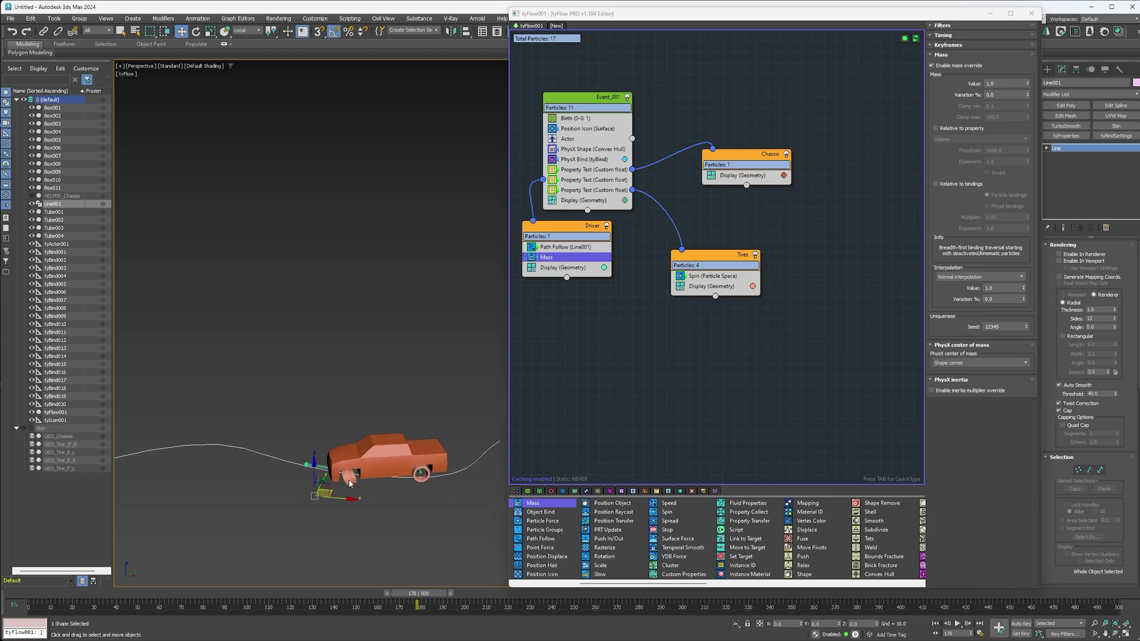
pyautogui.scroll(-4, 406, 550)
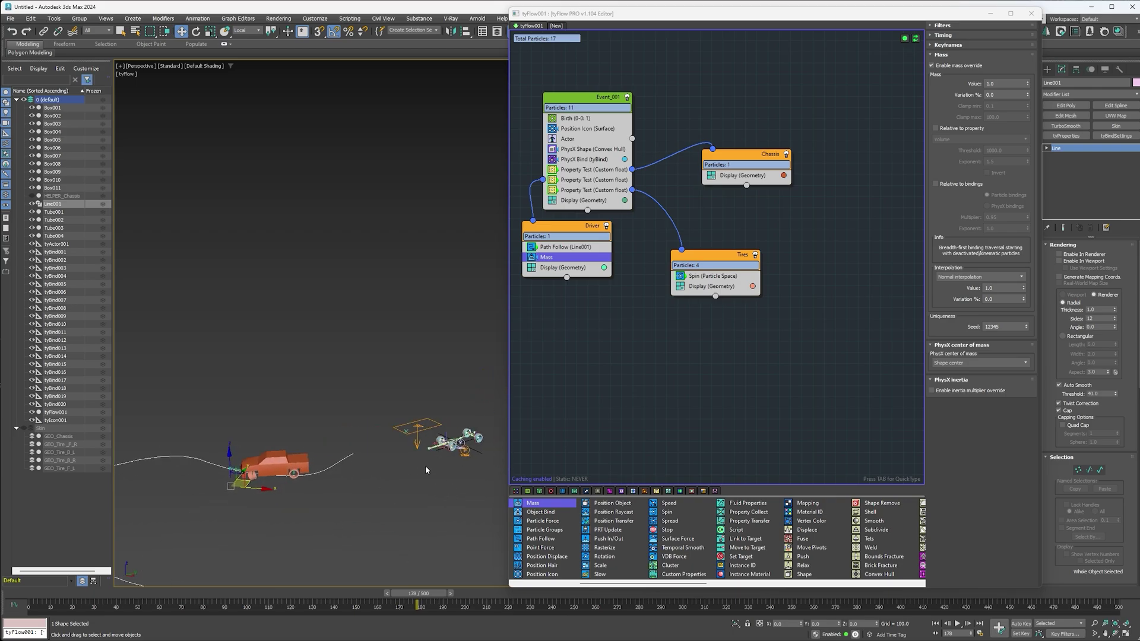
# - Select the tyFlow001 object and set its simulation time step to 1/2 Frame
pyautogui.click(476, 453)
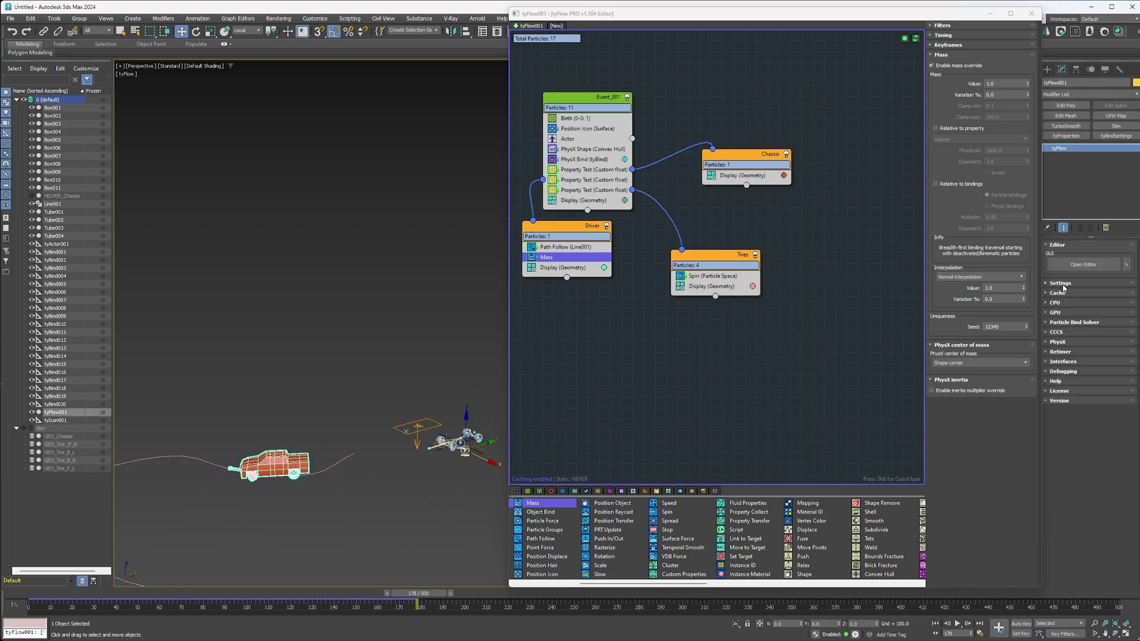
pyautogui.click(1062, 284)
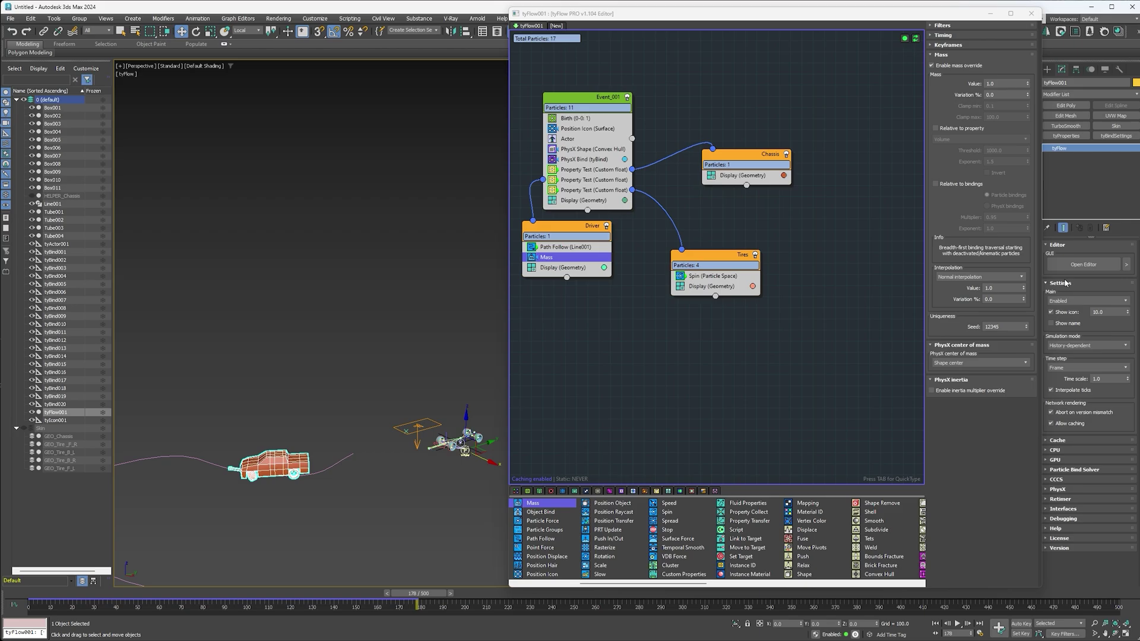
pyautogui.click(1069, 368)
pyautogui.click(1061, 386)
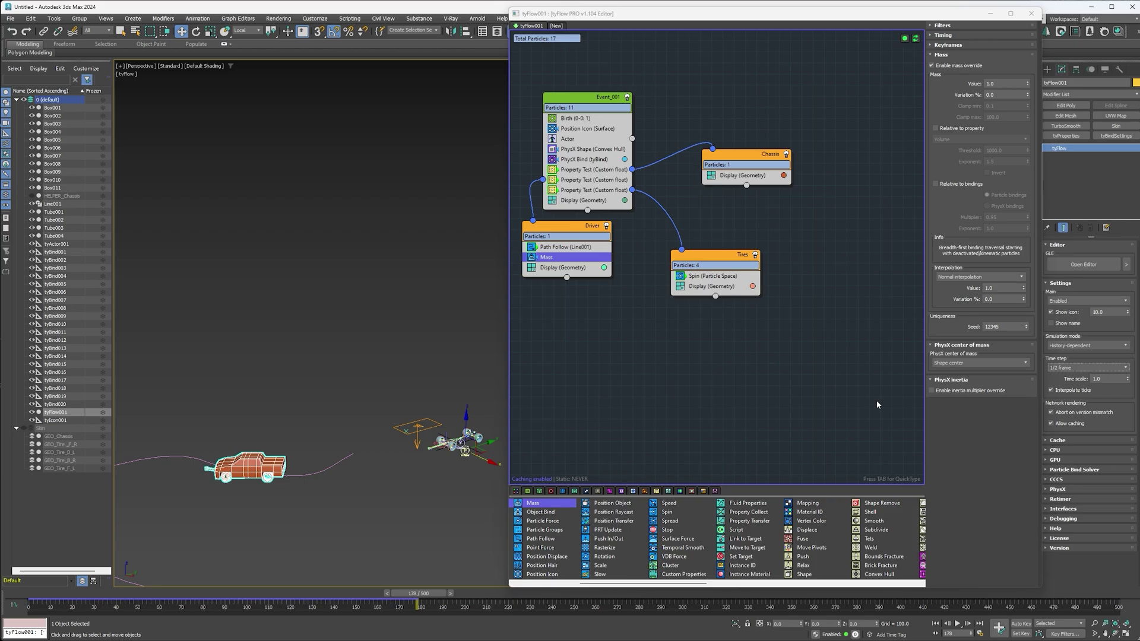
# - Scrub through the simulation to examine how the truck drives along the spline, and return to frame 0 for a closer look at the truck
pyautogui.scroll(5, 297, 495)
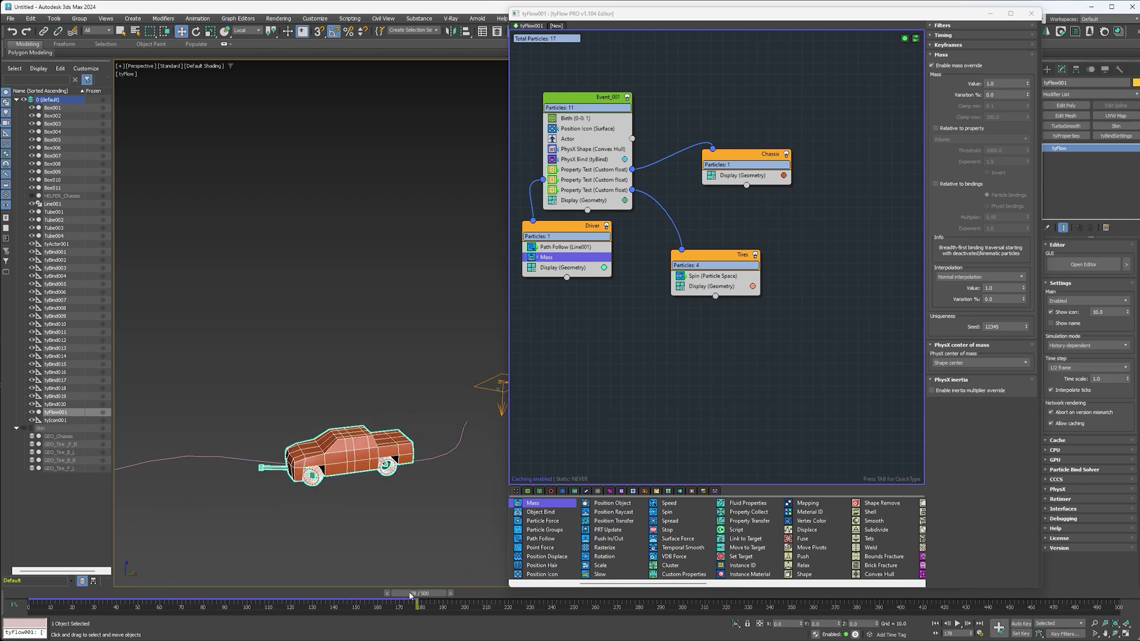
pyautogui.moveTo(409, 596); pyautogui.dragTo(630, 561)
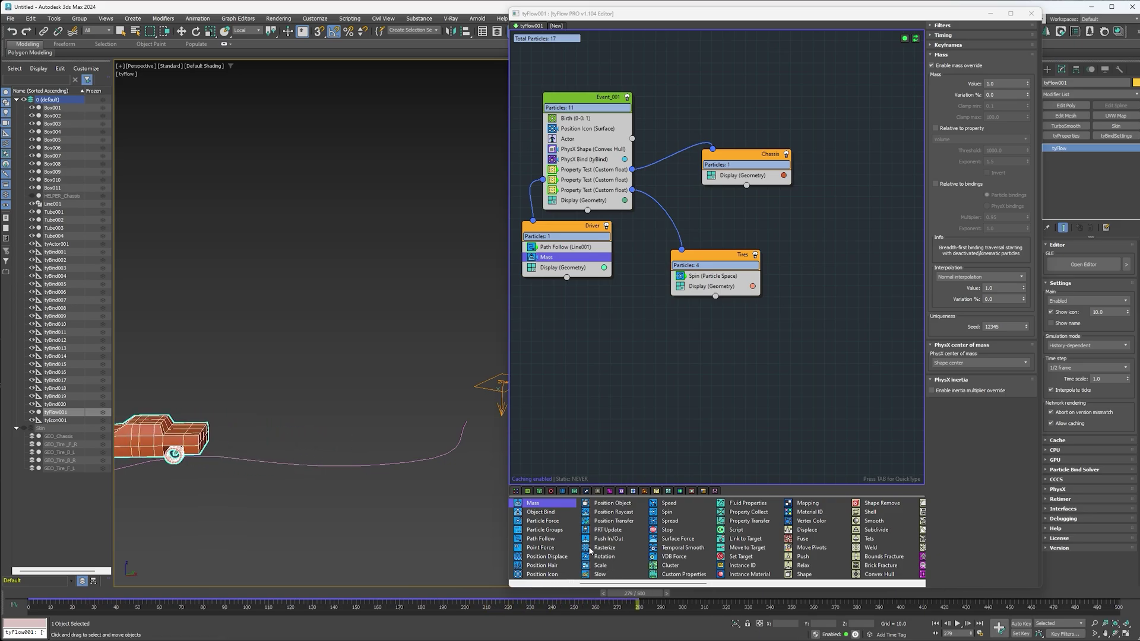
pyautogui.moveTo(306, 495); pyautogui.dragTo(455, 462, button='middle')
pyautogui.moveTo(624, 600); pyautogui.dragTo(1023, 564)
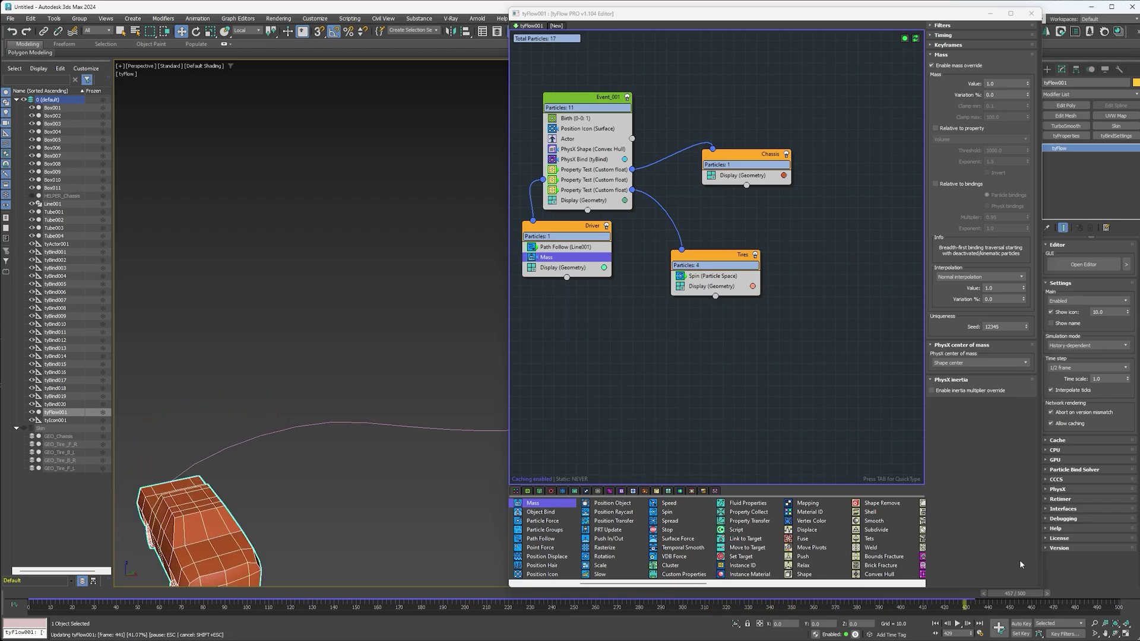
pyautogui.scroll(-4, 346, 435)
pyautogui.moveTo(346, 435); pyautogui.dragTo(329, 364, button='middle')
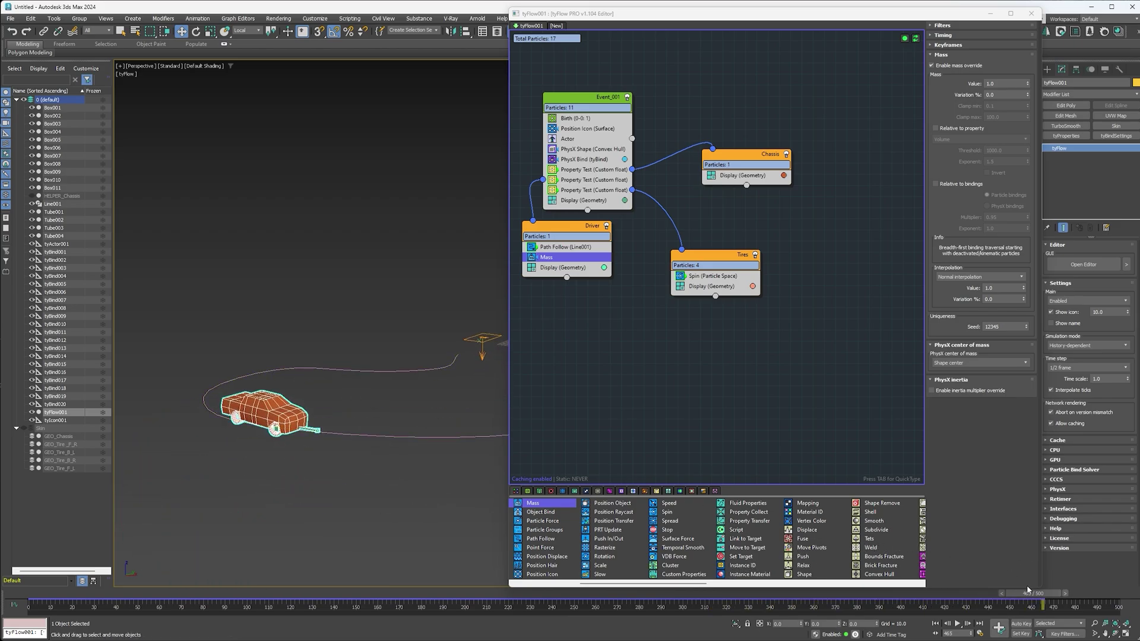
pyautogui.moveTo(1028, 590); pyautogui.dragTo(12, 574)
pyautogui.moveTo(435, 328); pyautogui.dragTo(350, 380, button='middle')
pyautogui.scroll(3, 349, 381)
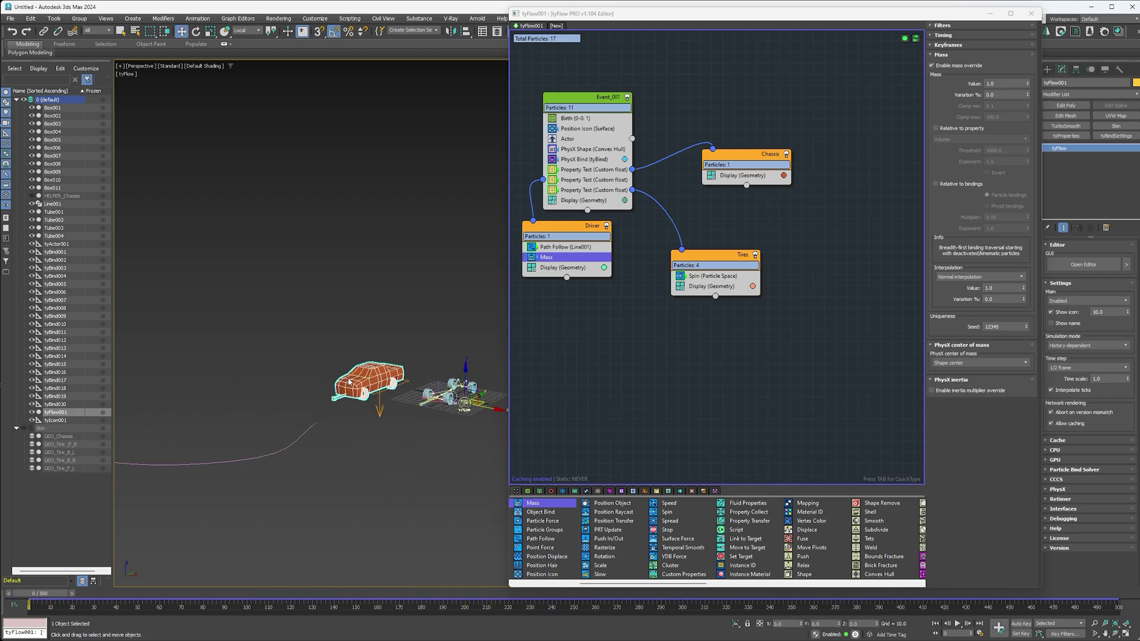
pyautogui.scroll(4, 350, 382)
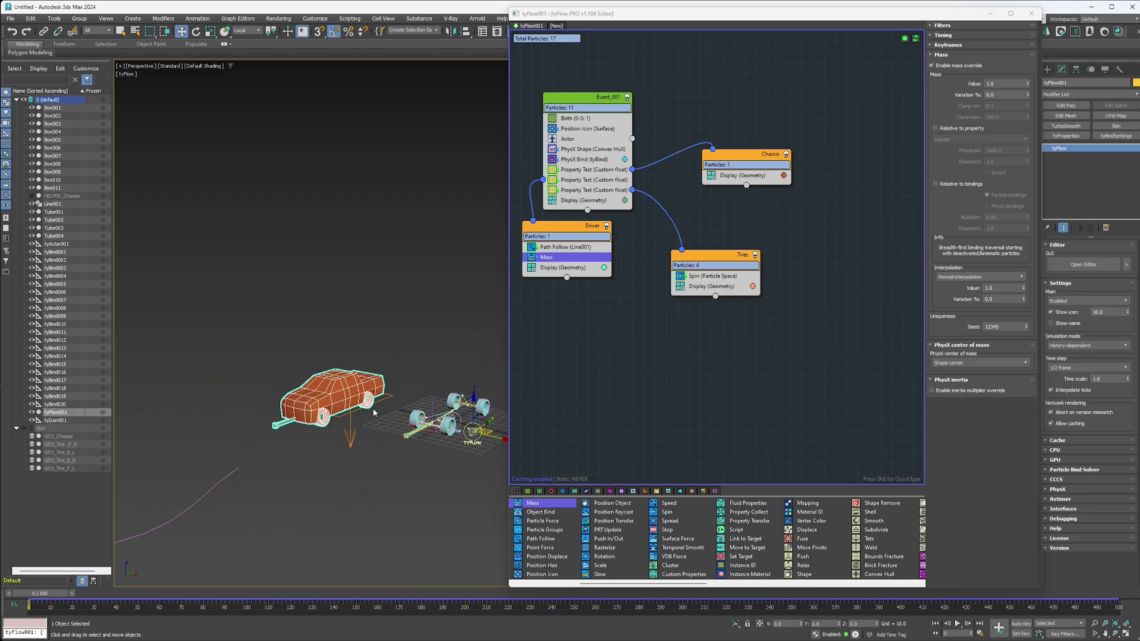